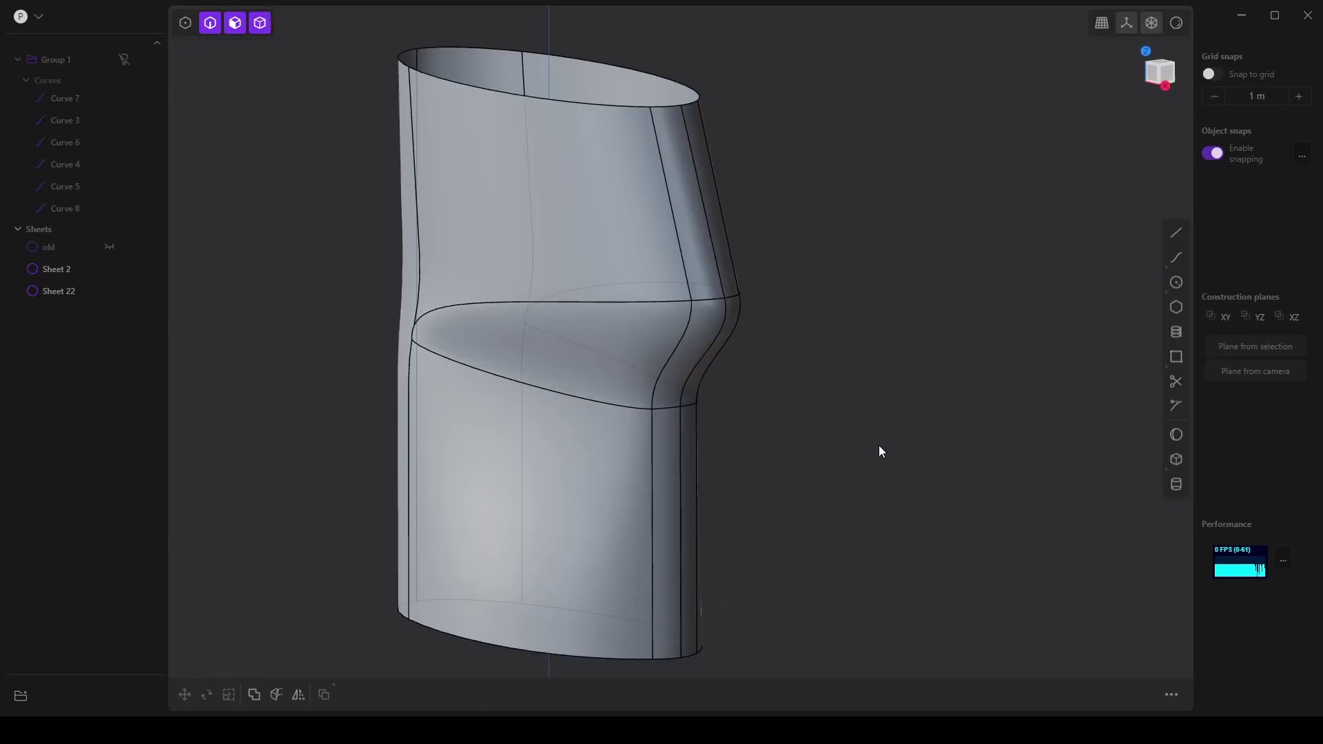
Examine the finished lofted body and its shelf-like transition surface from several angles
middle_click_drag(721, 483, 594, 548)
middle_click_drag(712, 521, 562, 354)
middle_click_drag(577, 242, 904, 547)
scroll(889, 482, "up", 5)
scroll(941, 549, "down", 2)
middle_click_drag(859, 589, 670, 411, "shift")
scroll(672, 415, "down", 3)
middle_click_drag(747, 502, 672, 490)
scroll(809, 469, "up", 3)
scroll(754, 494, "up", 3)
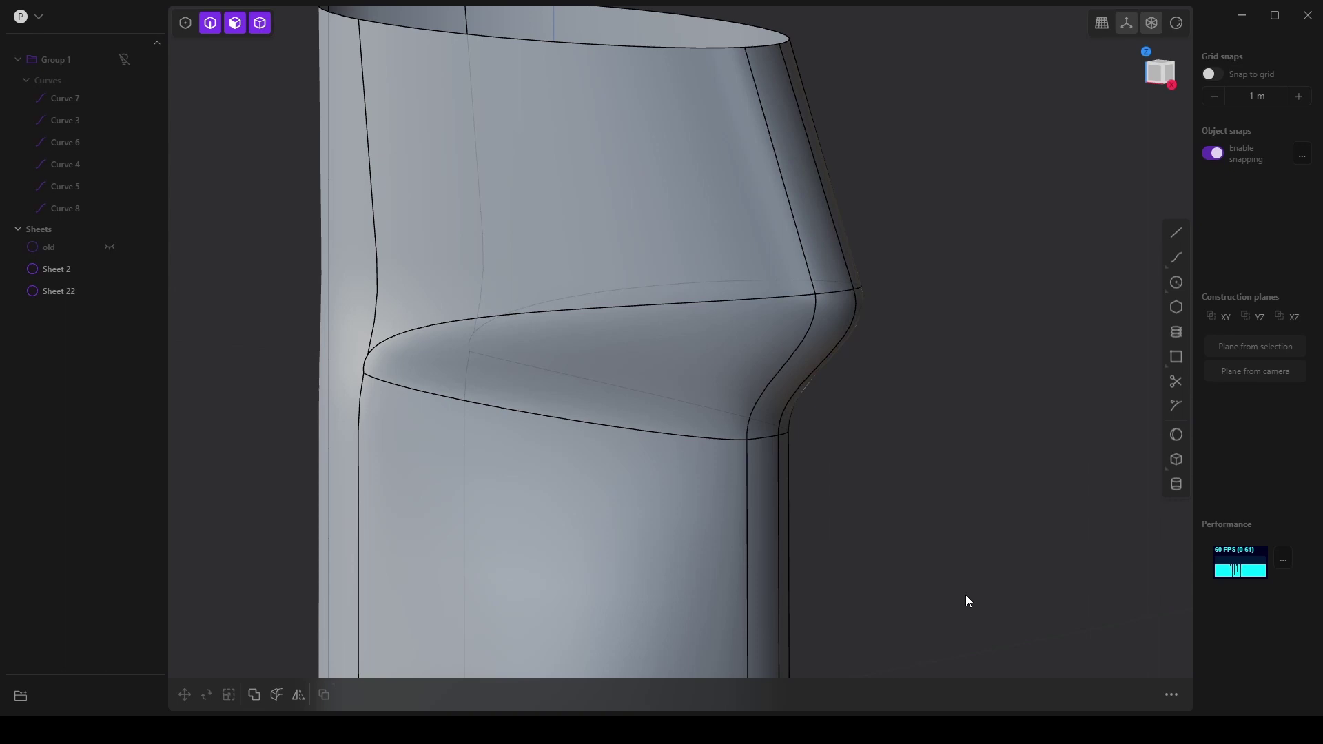
middle_click_drag(966, 597, 800, 545)
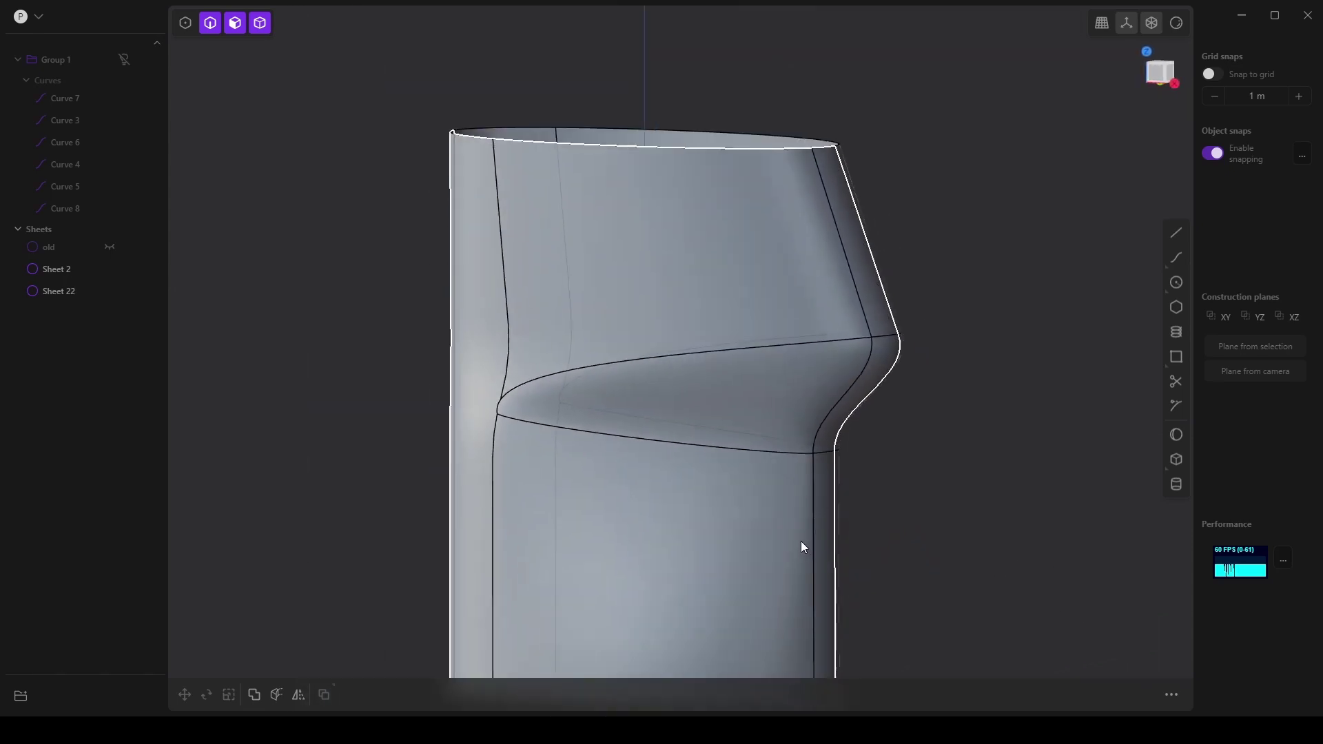
Hide Sheet 2 and Sheet 22, and show the Group 1 construction curves
left_click(108, 273)
left_click(110, 294)
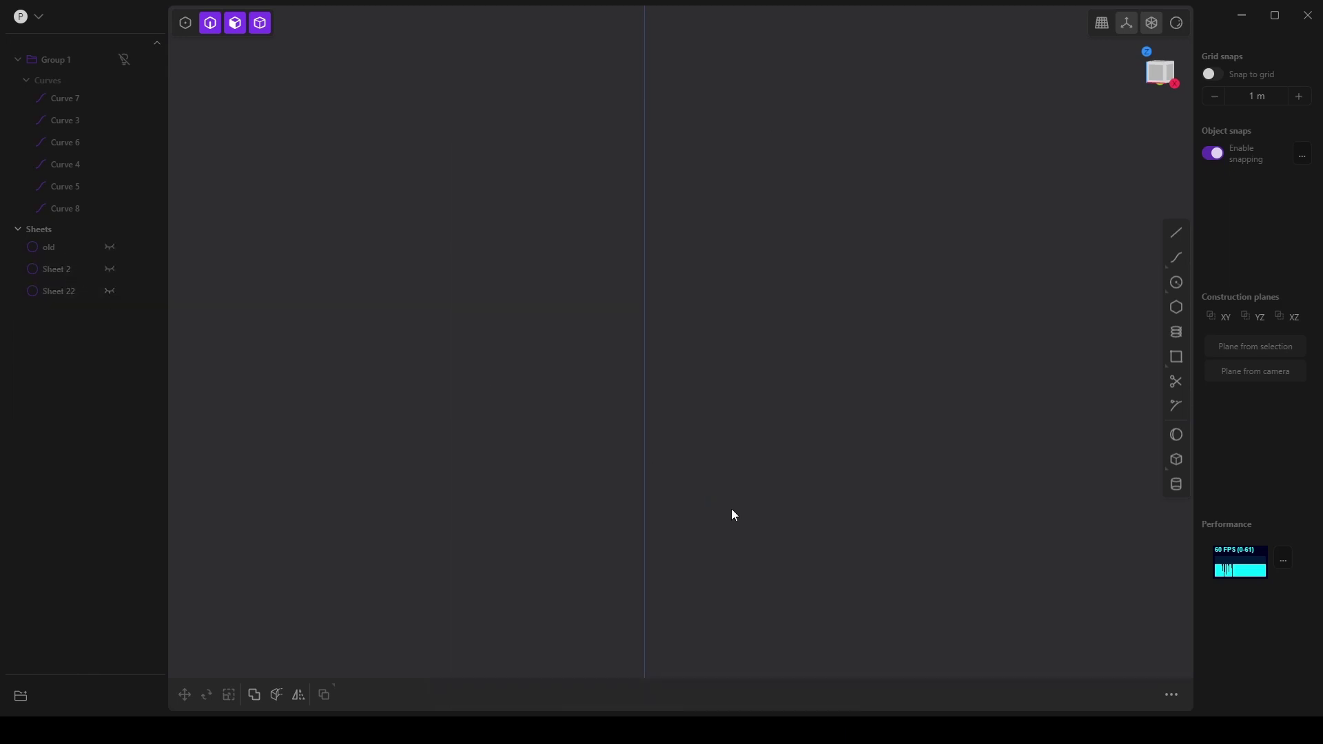
middle_click_drag(697, 583, 643, 526)
left_click(124, 59)
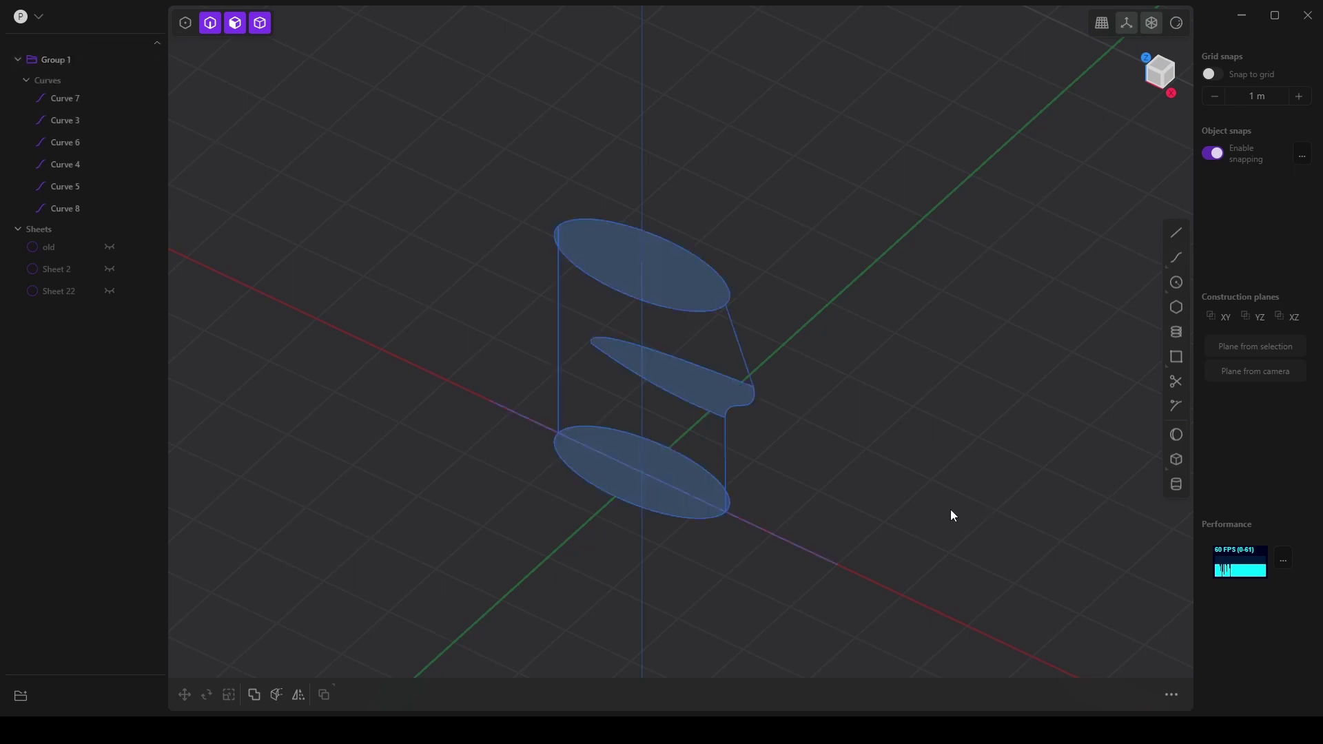
Delete the pointed boundary curve between the ellipses and the bulged profile curve on the positive X side
middle_click_drag(873, 529, 889, 487)
scroll(862, 558, "up", 5)
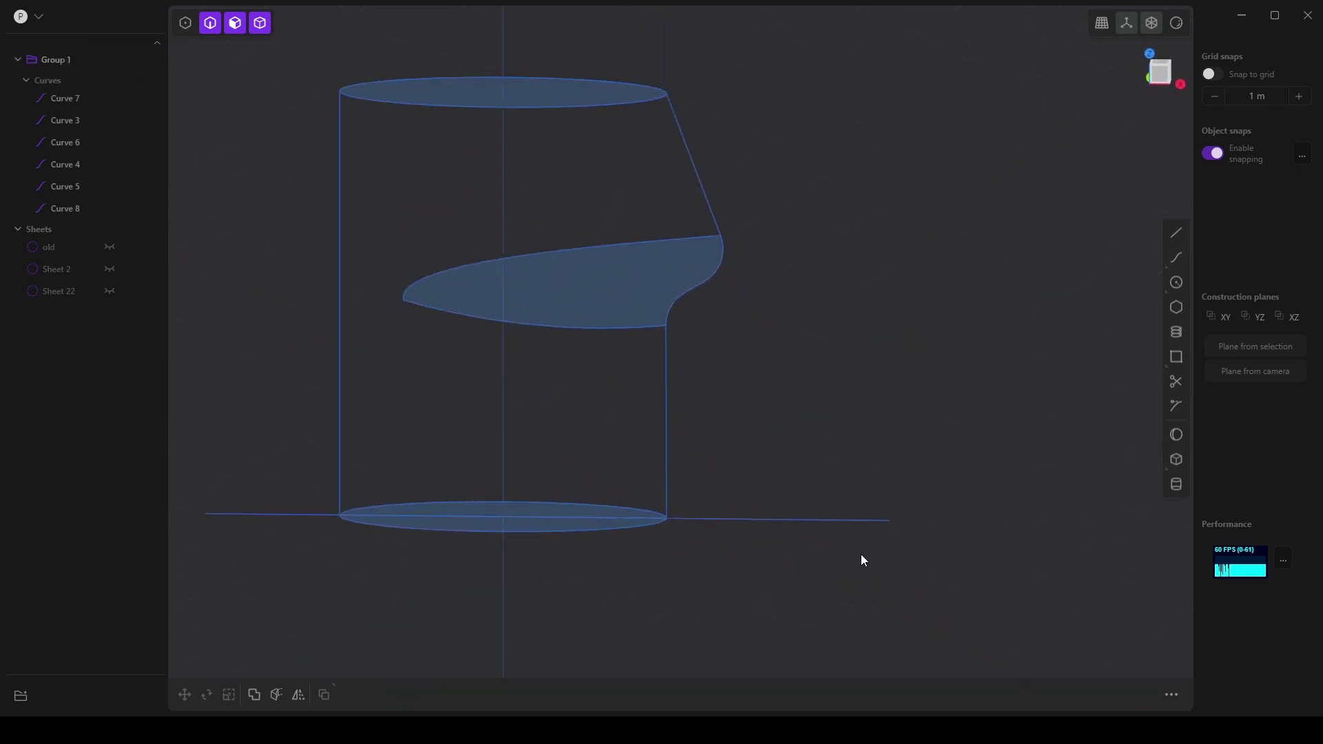
scroll(867, 576, "up", 2)
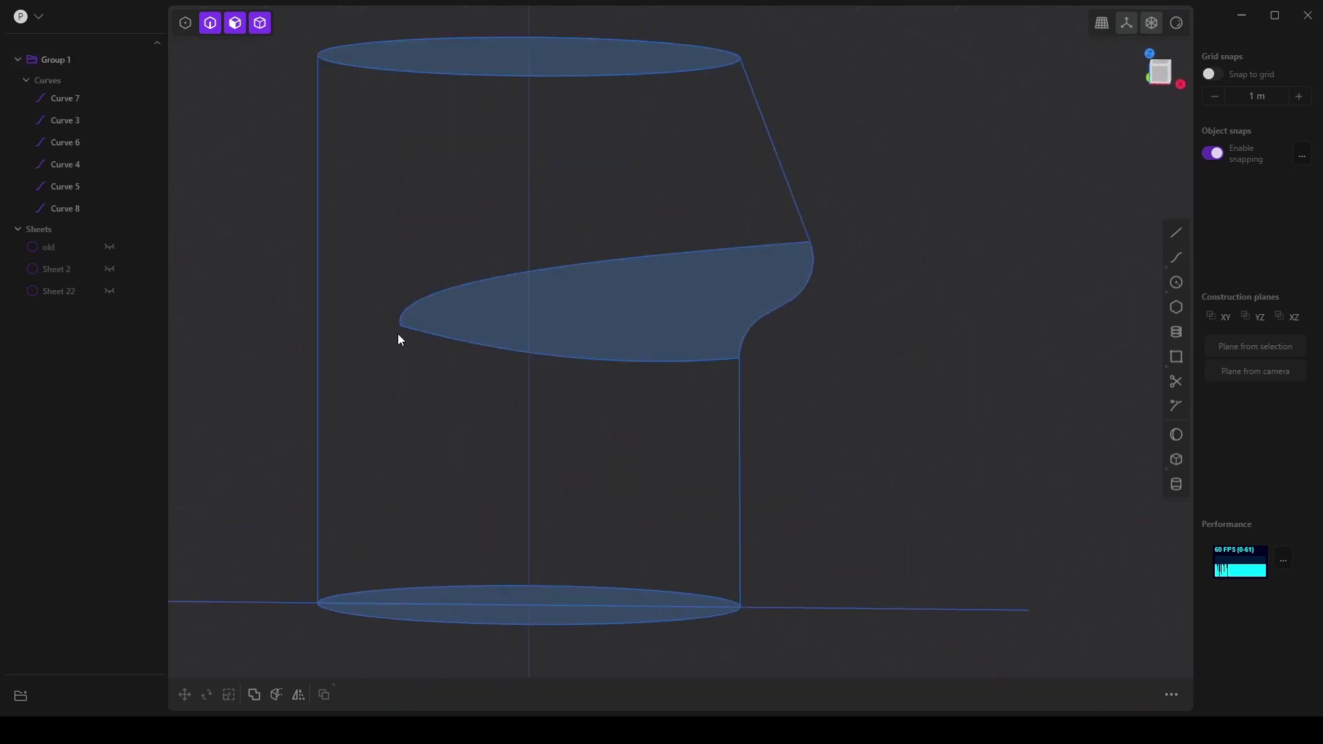
middle_click_drag(623, 585, 556, 617)
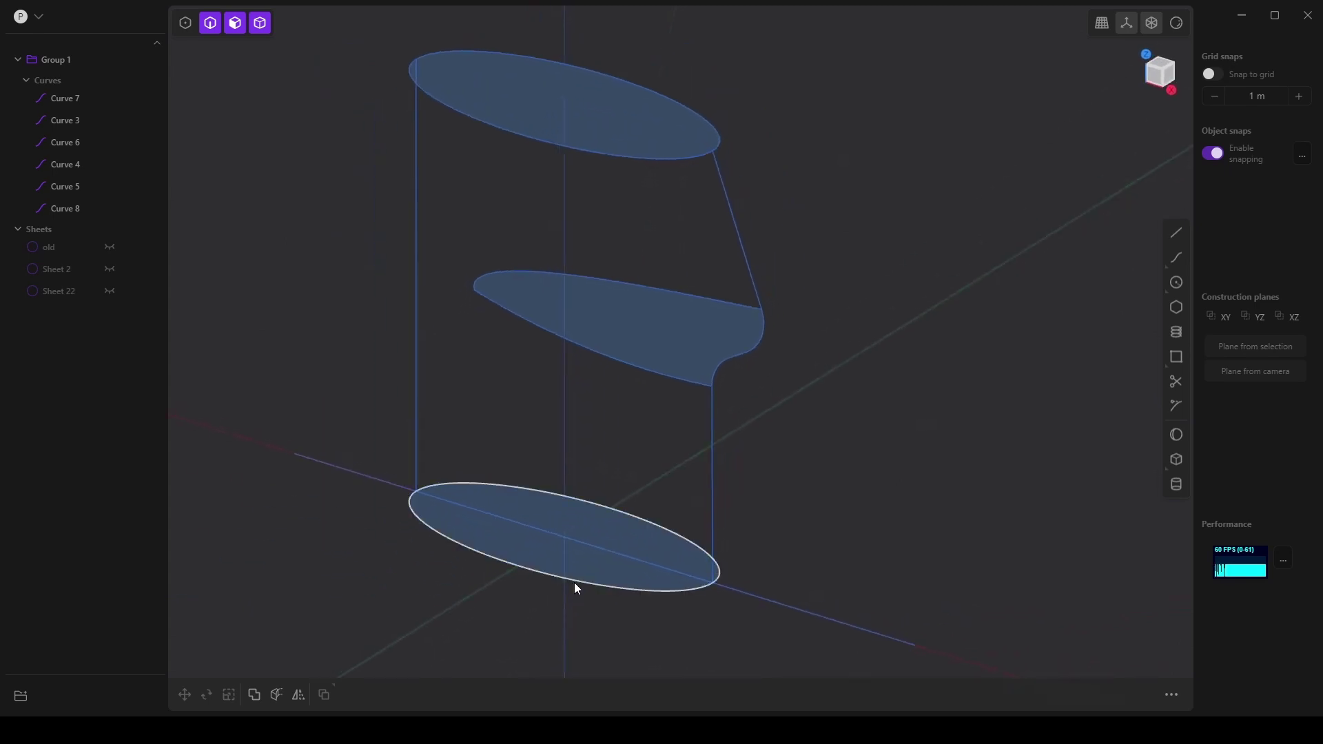
middle_click_drag(750, 378, 786, 496)
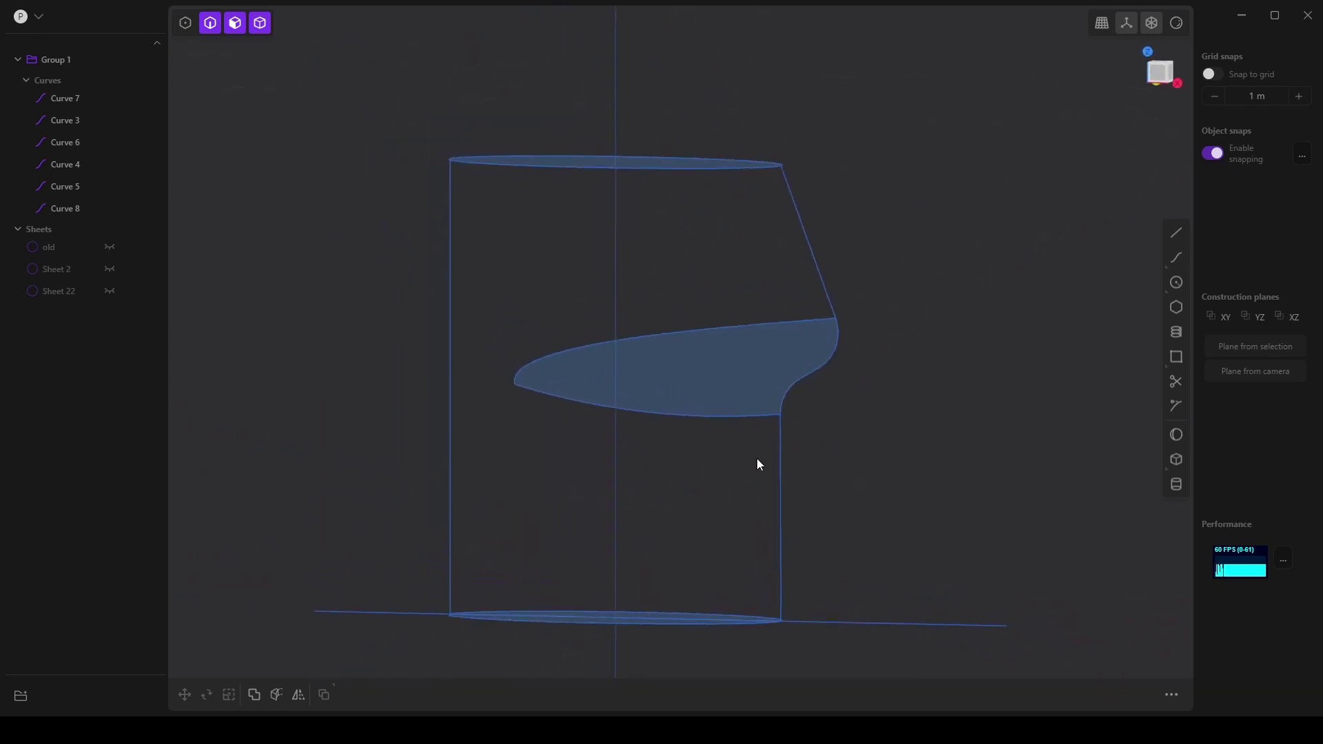
left_click(673, 413)
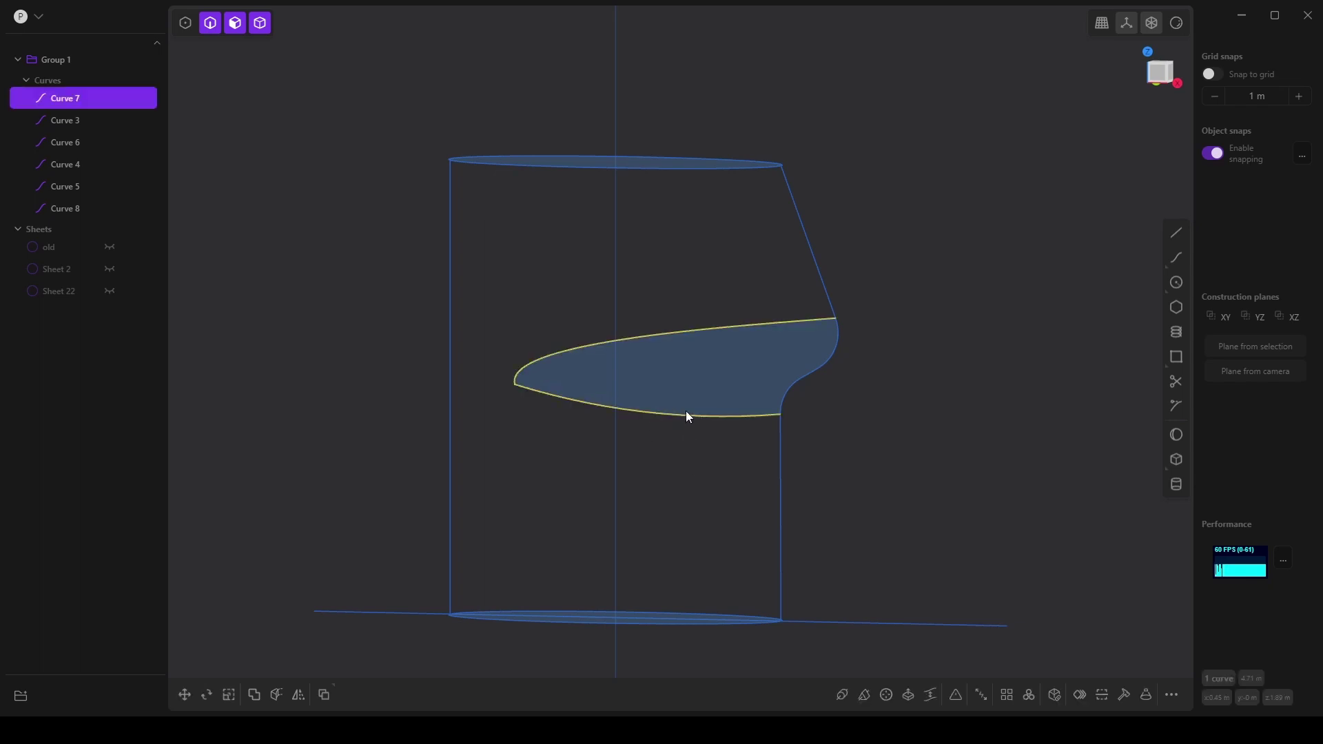
key("Delete")
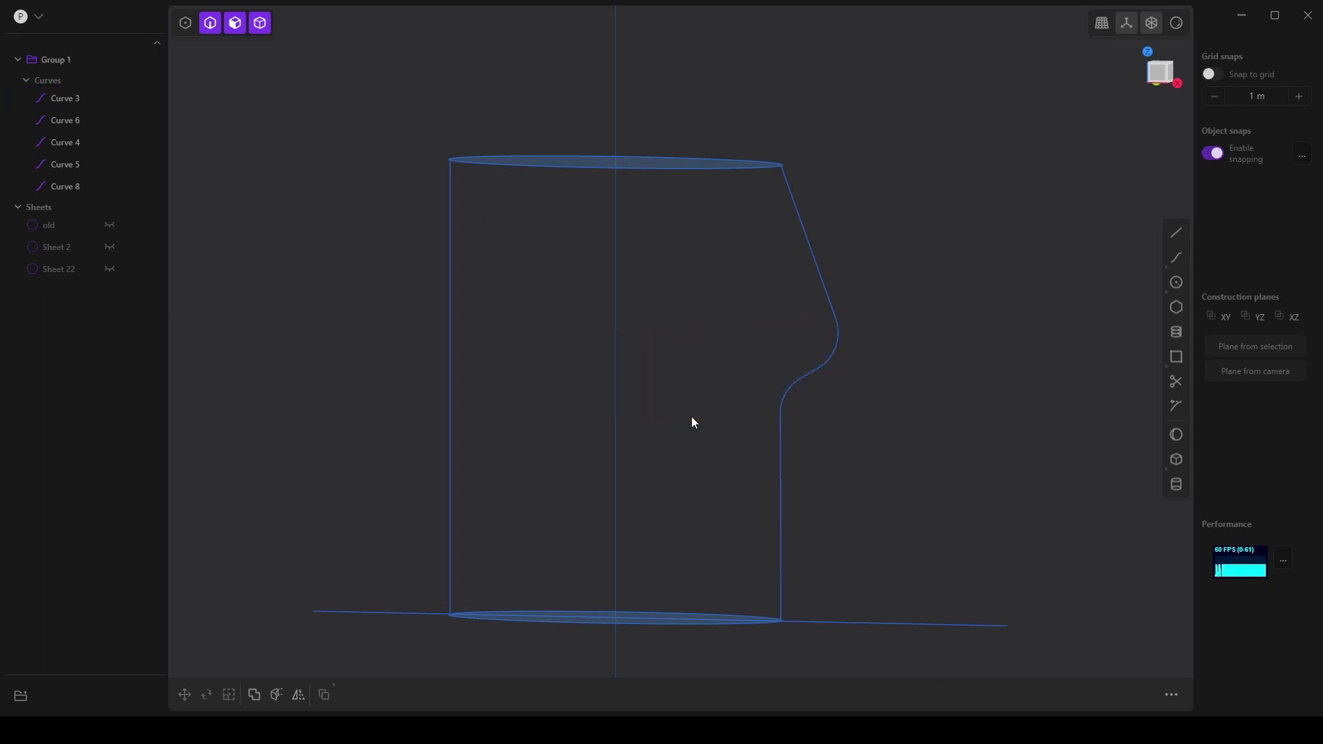
left_click(787, 403)
key("Delete")
middle_click_drag(806, 464, 792, 520)
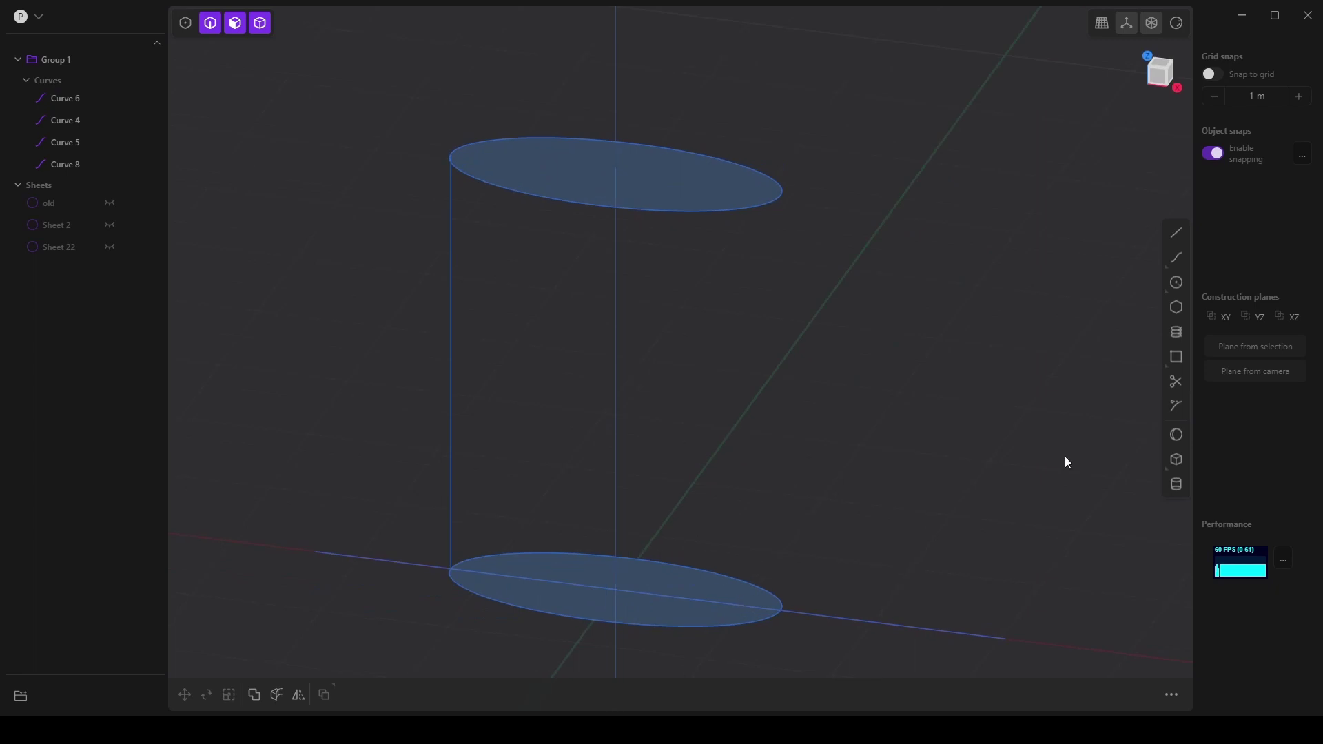
key("1")
mouse_move(1180, 265)
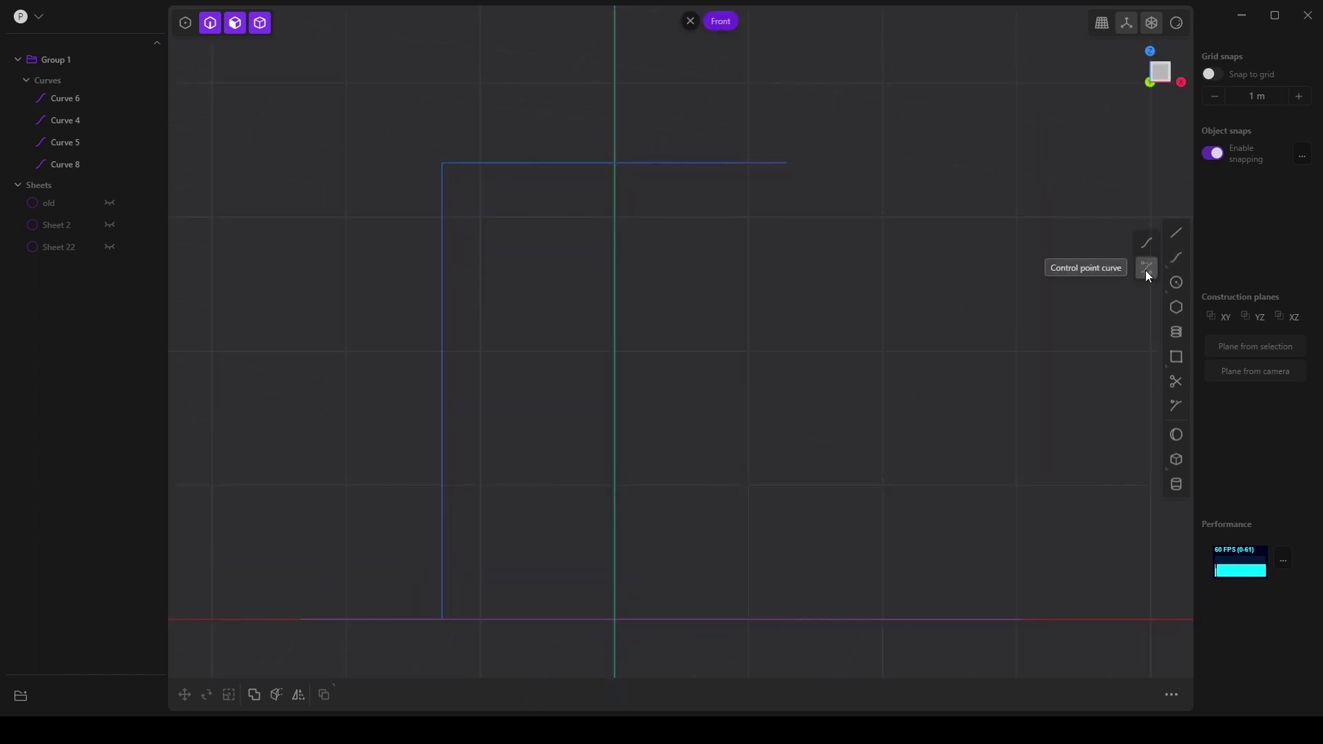
left_click(1147, 272)
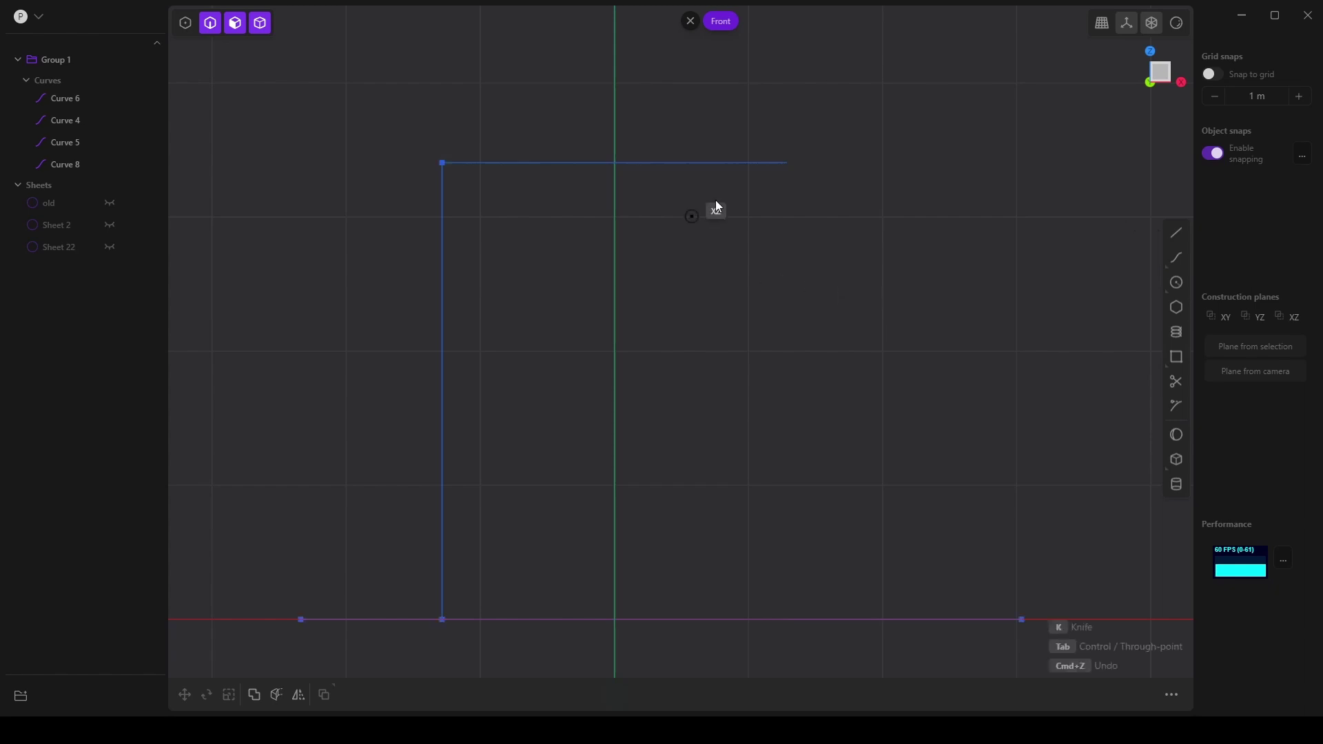
left_click(790, 168)
middle_click_drag(781, 177, 730, 375)
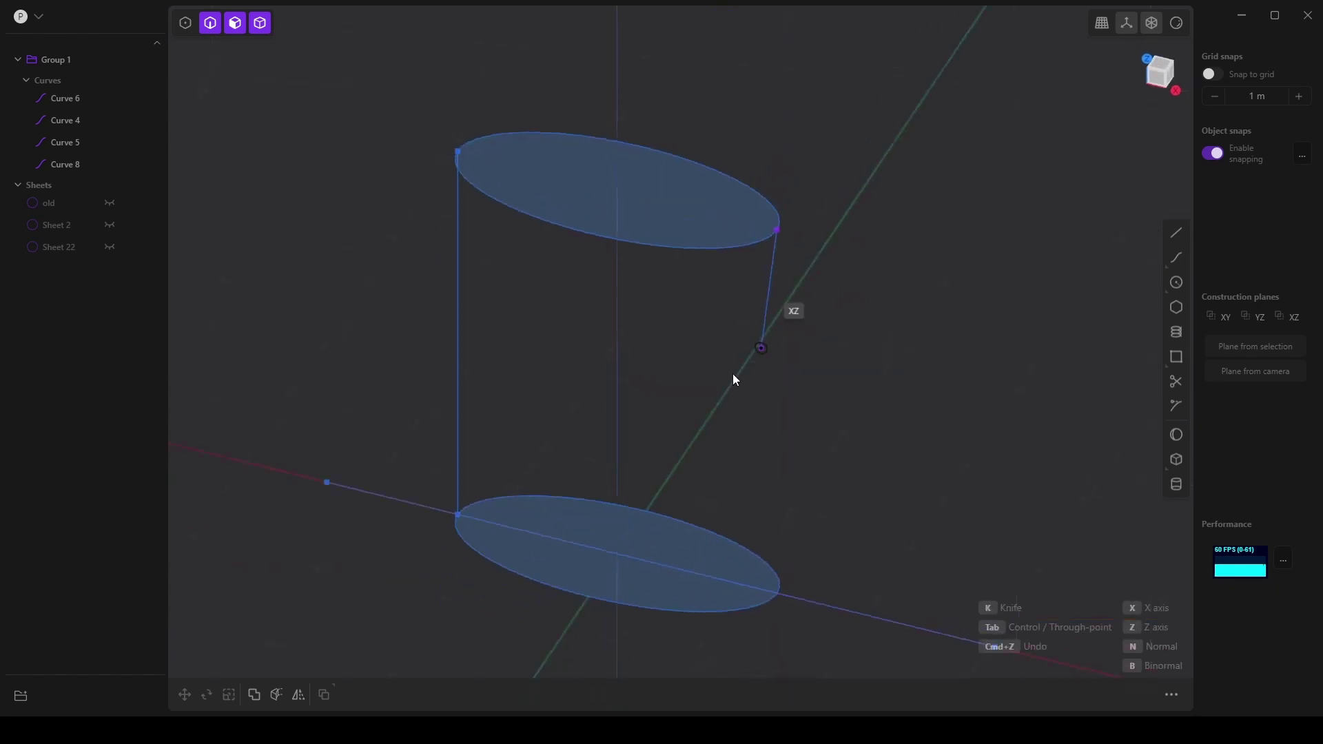
middle_click_drag(742, 311, 739, 342)
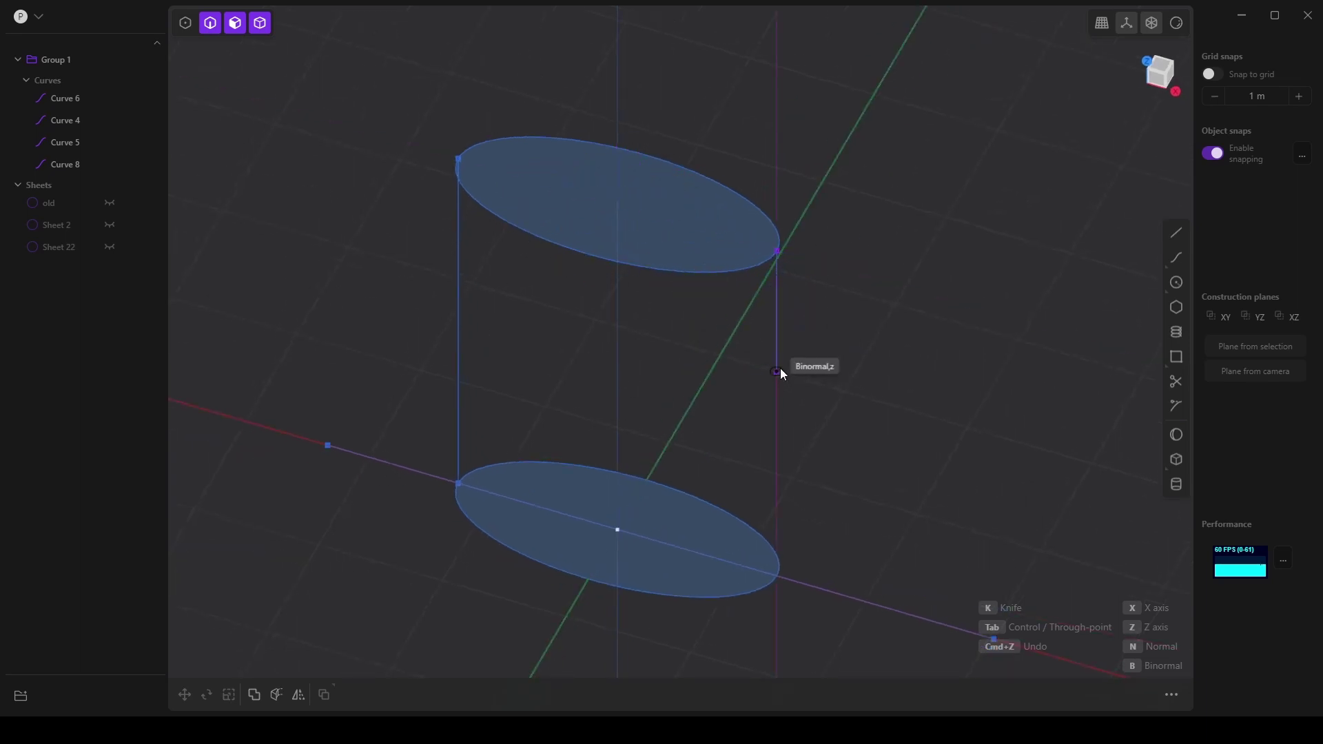
key("KP_1")
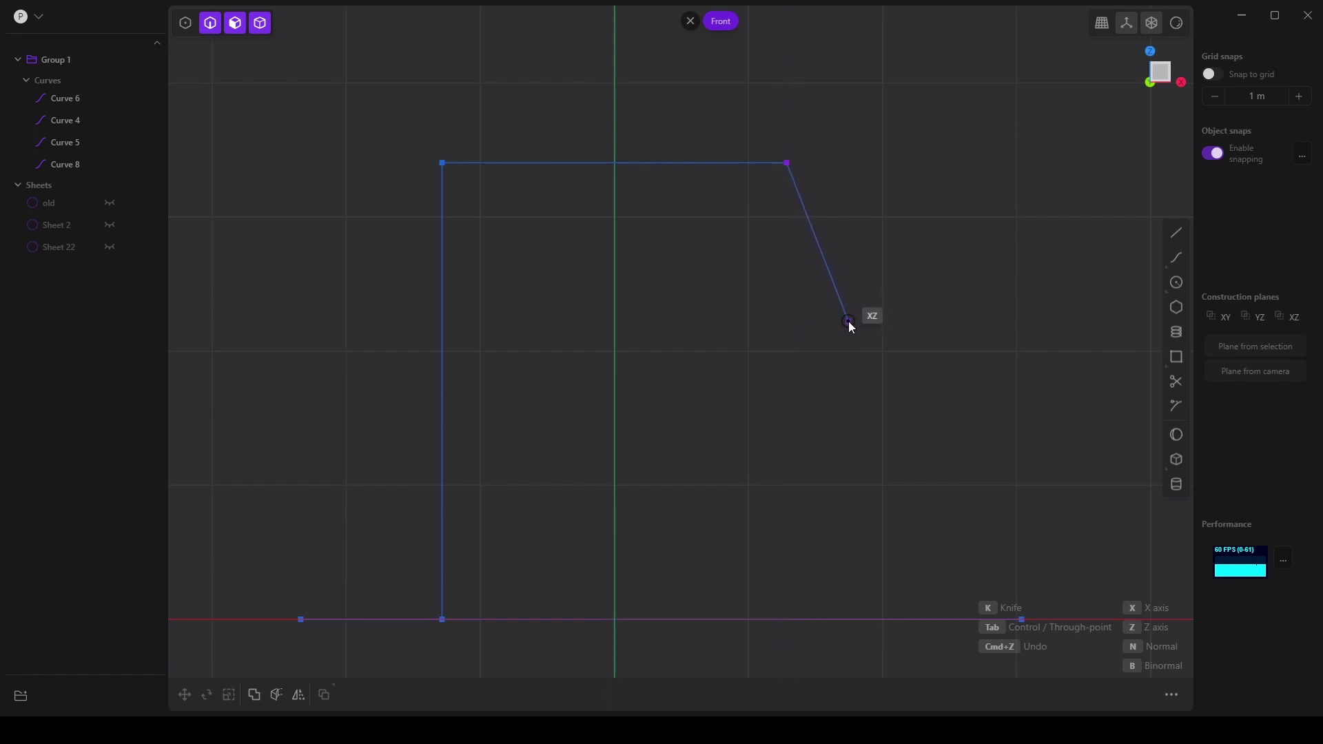
key("Escape")
Draw a three-segment polyline between the ellipses' positive X ends, running outward about 1.3 m, back inward about 0.9 m, and down to the lower ellipse
key("shift+a")
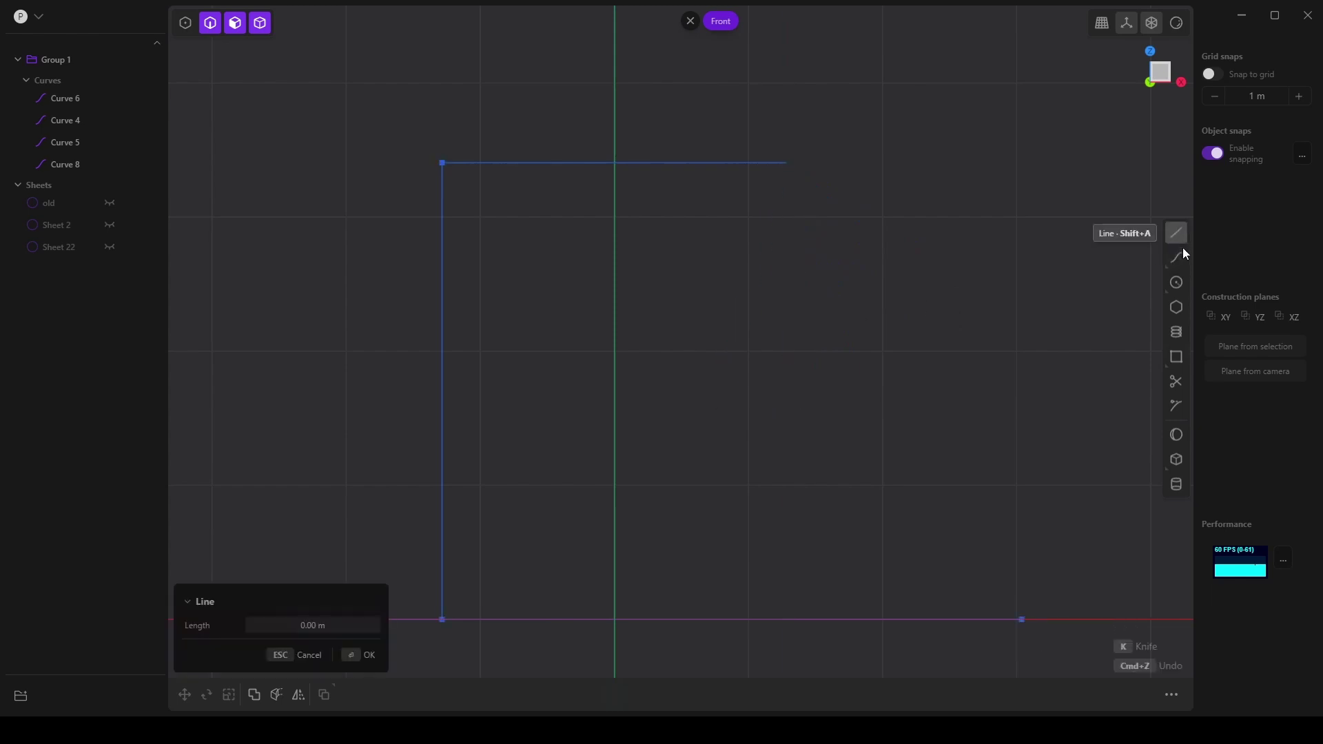
left_click(786, 163)
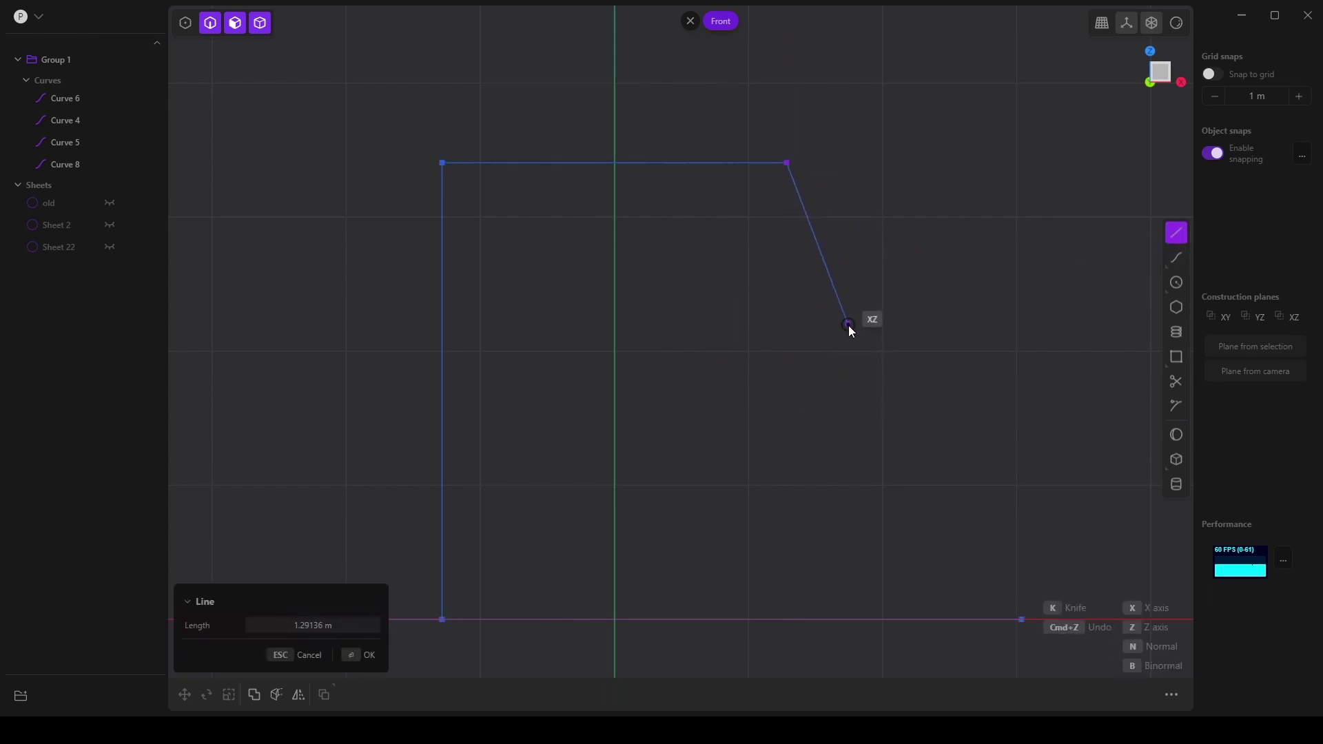
left_click(852, 328)
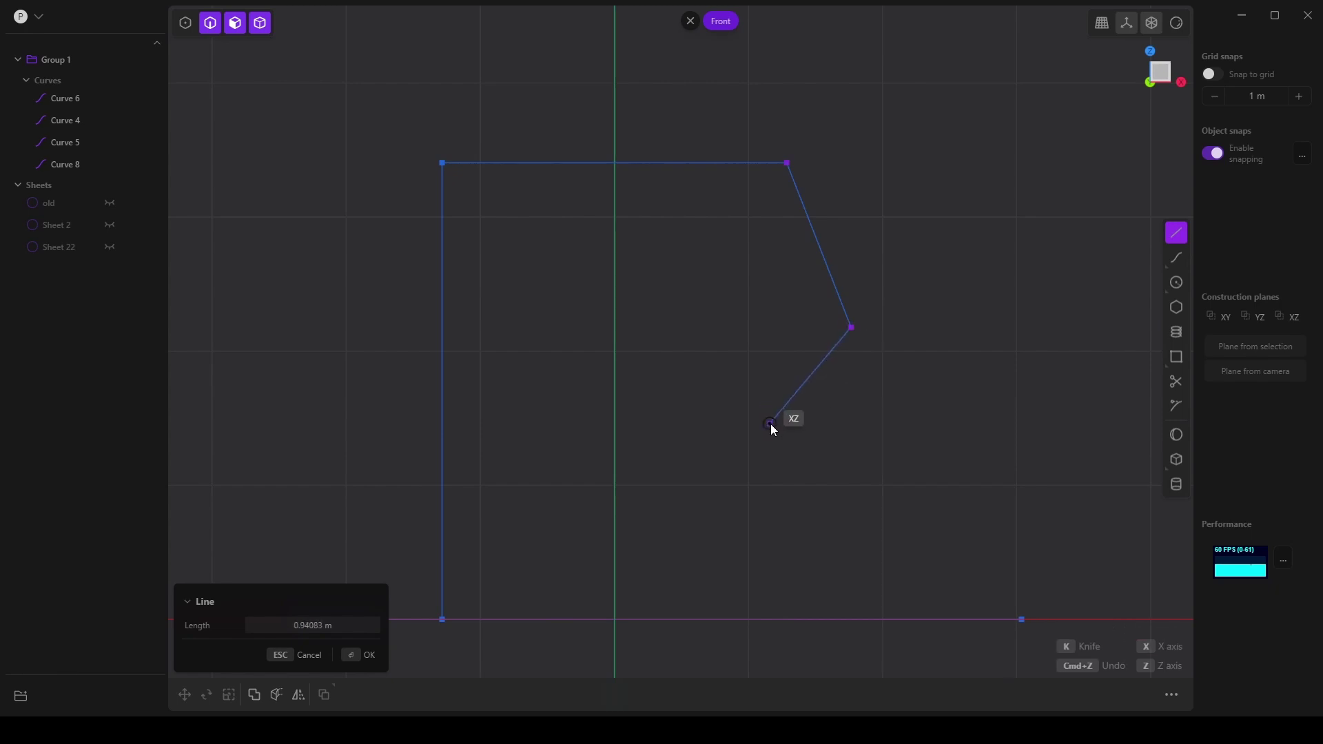
left_click(776, 426)
left_click(788, 566)
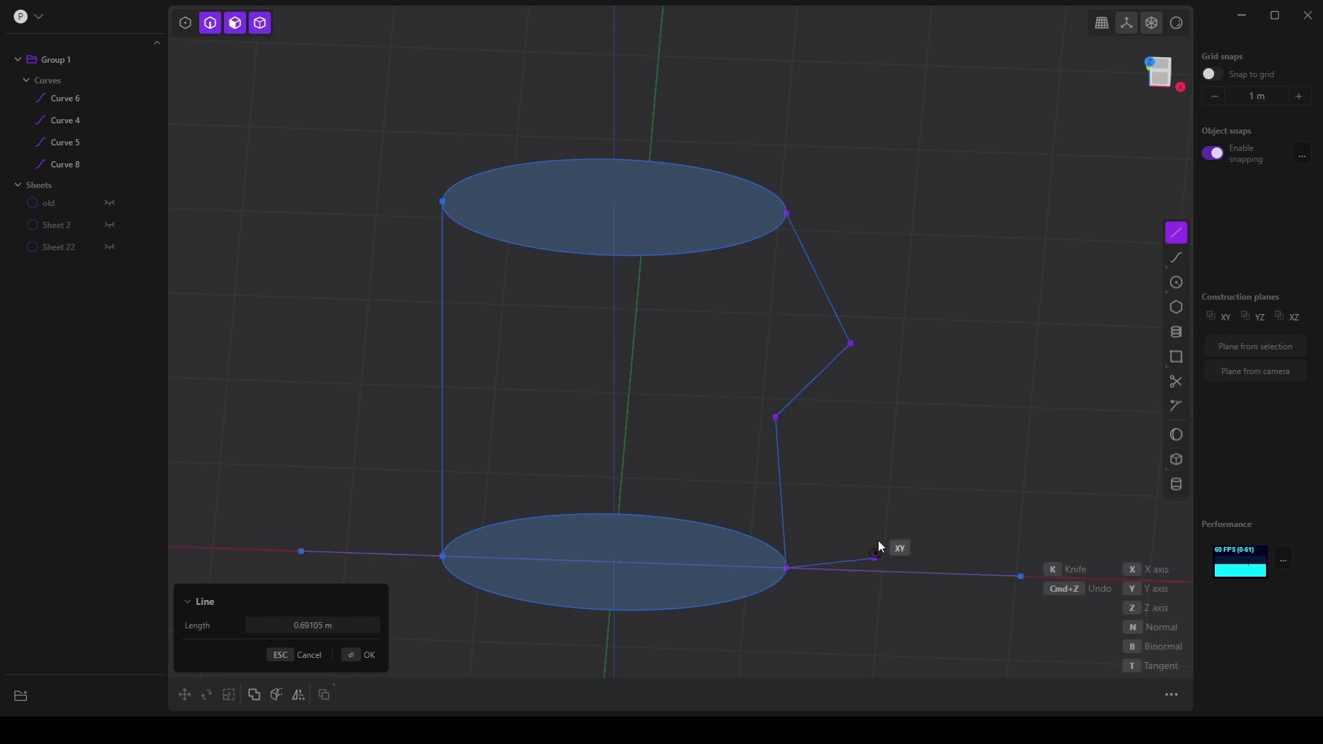
left_click(786, 570)
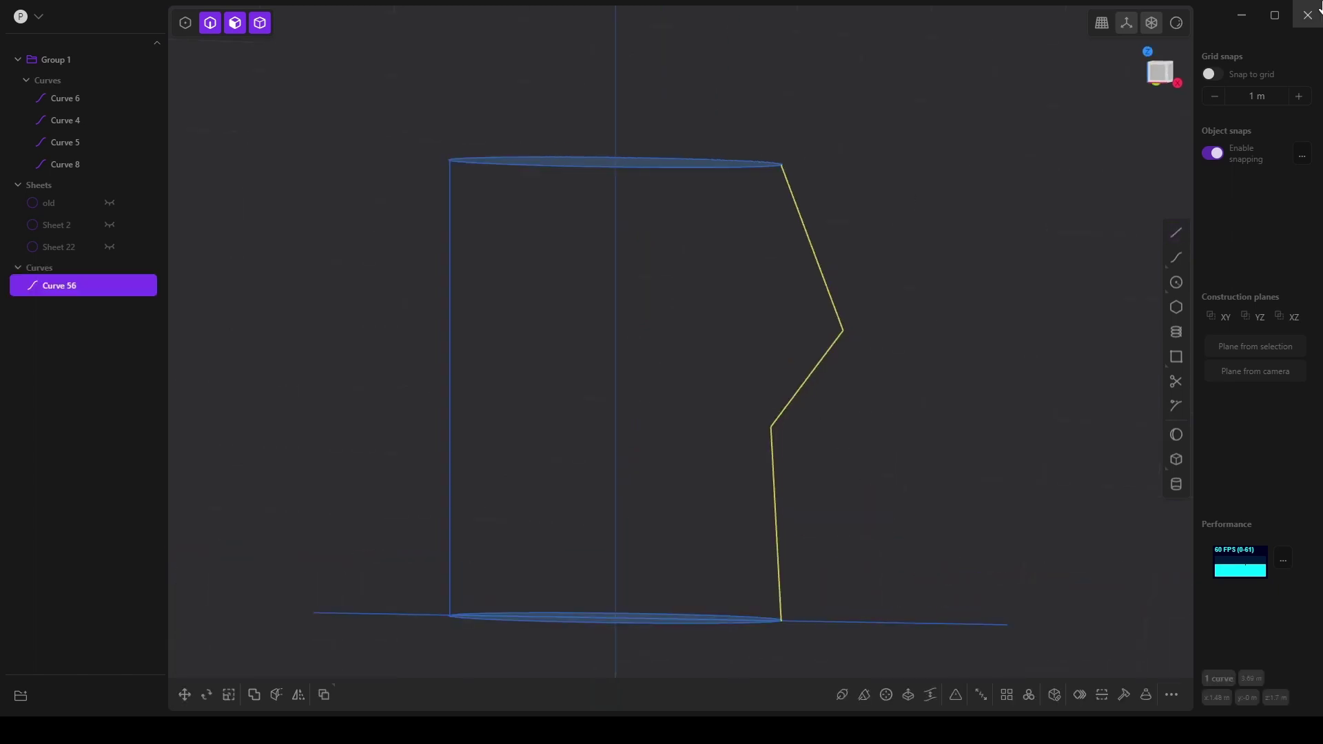
Fillet both inner corners of the new polyline into broad, smooth bends
key("KP_1")
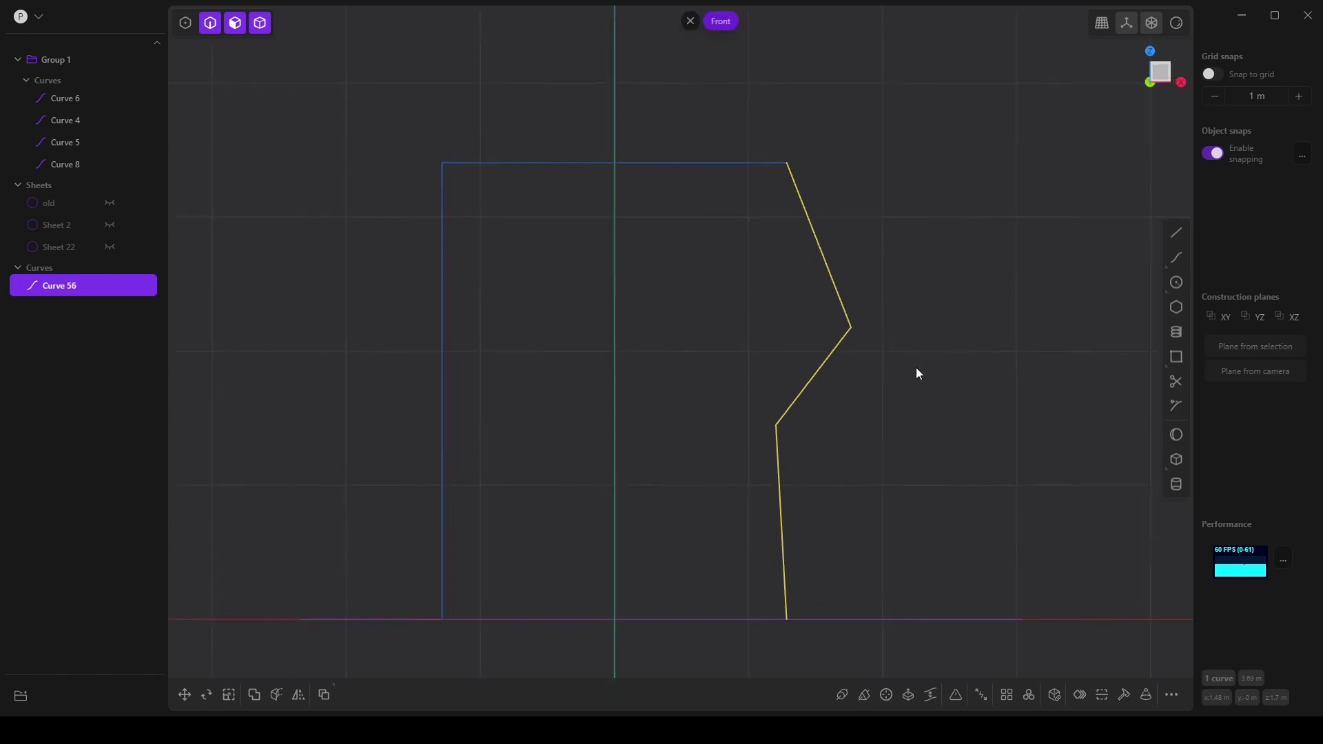
scroll(856, 456, "down", 1)
scroll(857, 455, "up", 2)
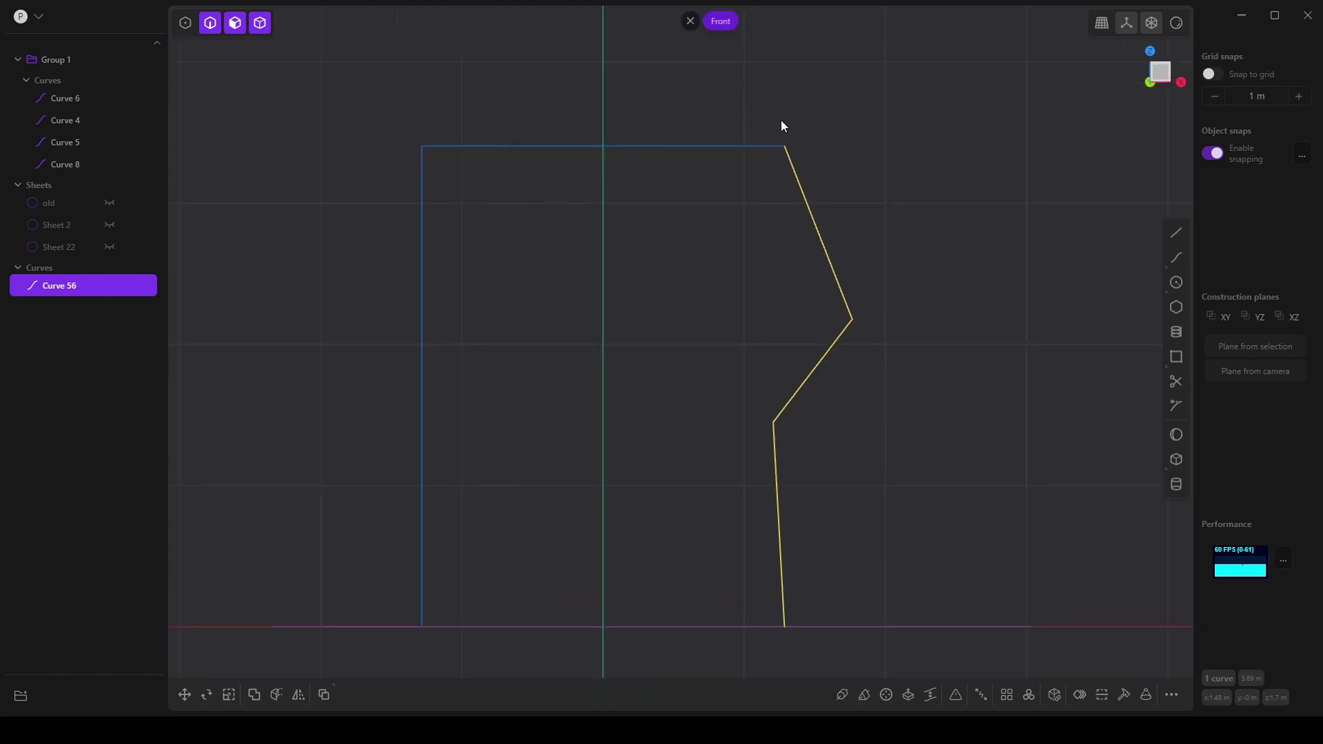
middle_click_drag(783, 128, 875, 349)
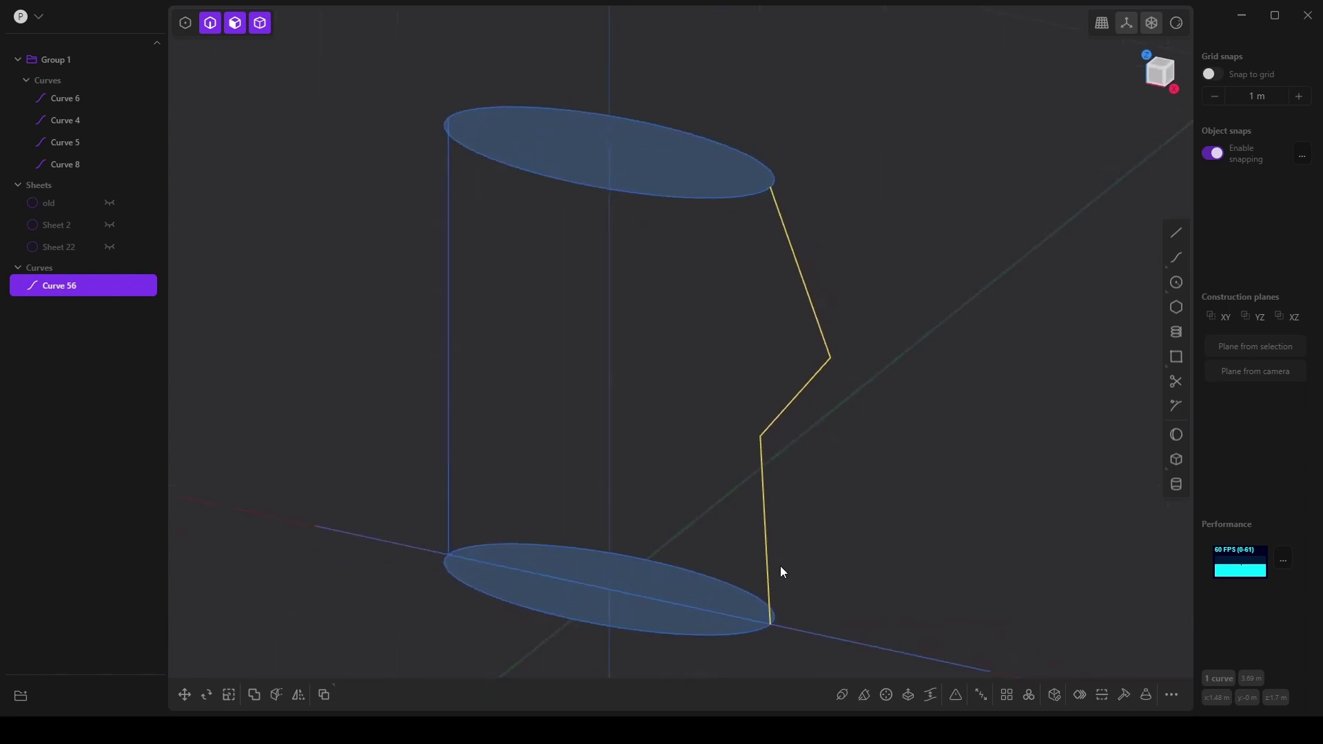
mouse_move(758, 495)
middle_mouse_down()
mouse_move(724, 531)
mouse_move(733, 495)
middle_mouse_up()
scroll(733, 494, "up", 1)
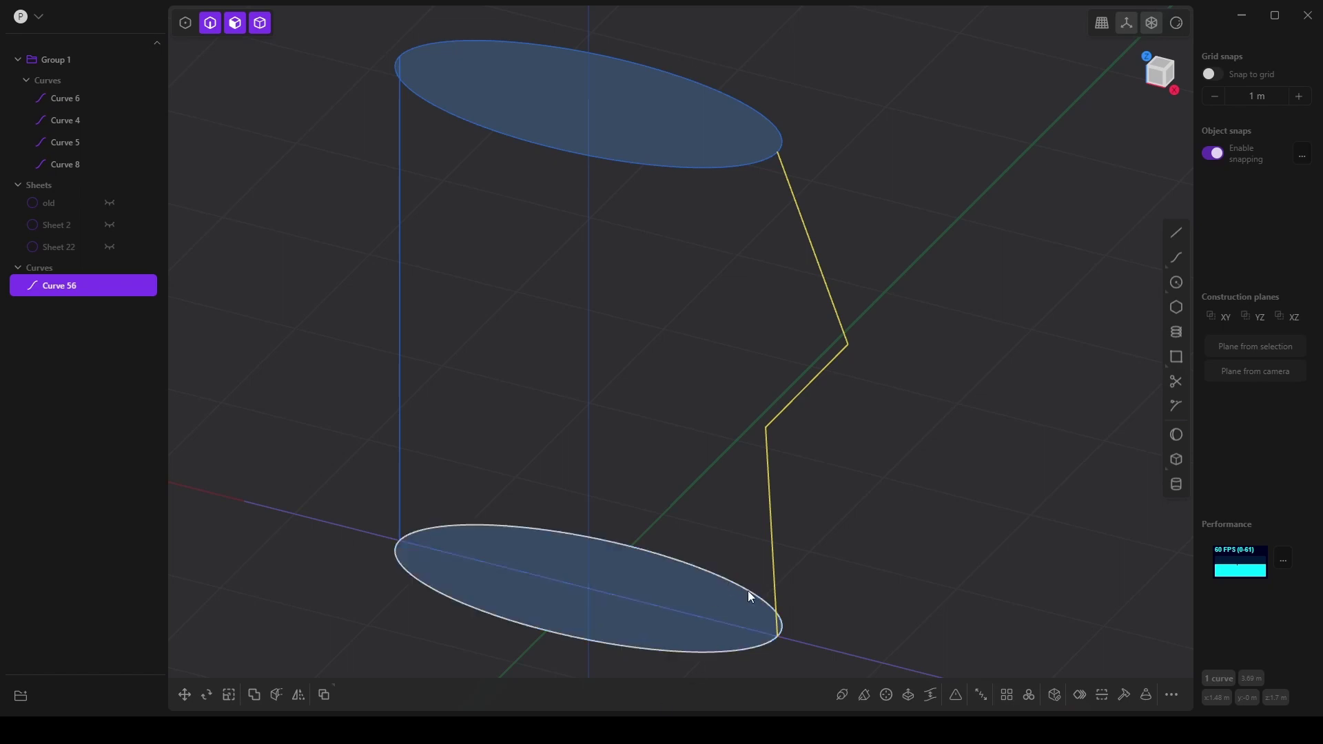
key("KP_1")
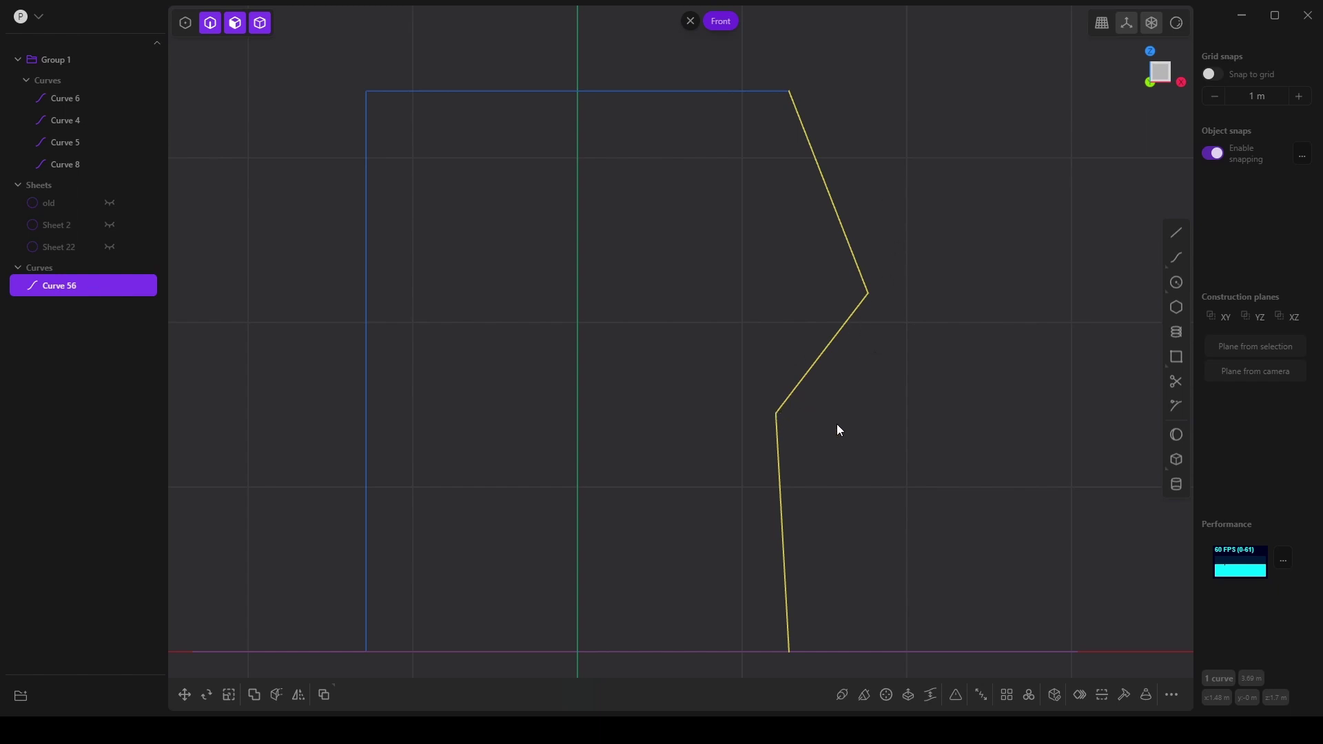
key("f")
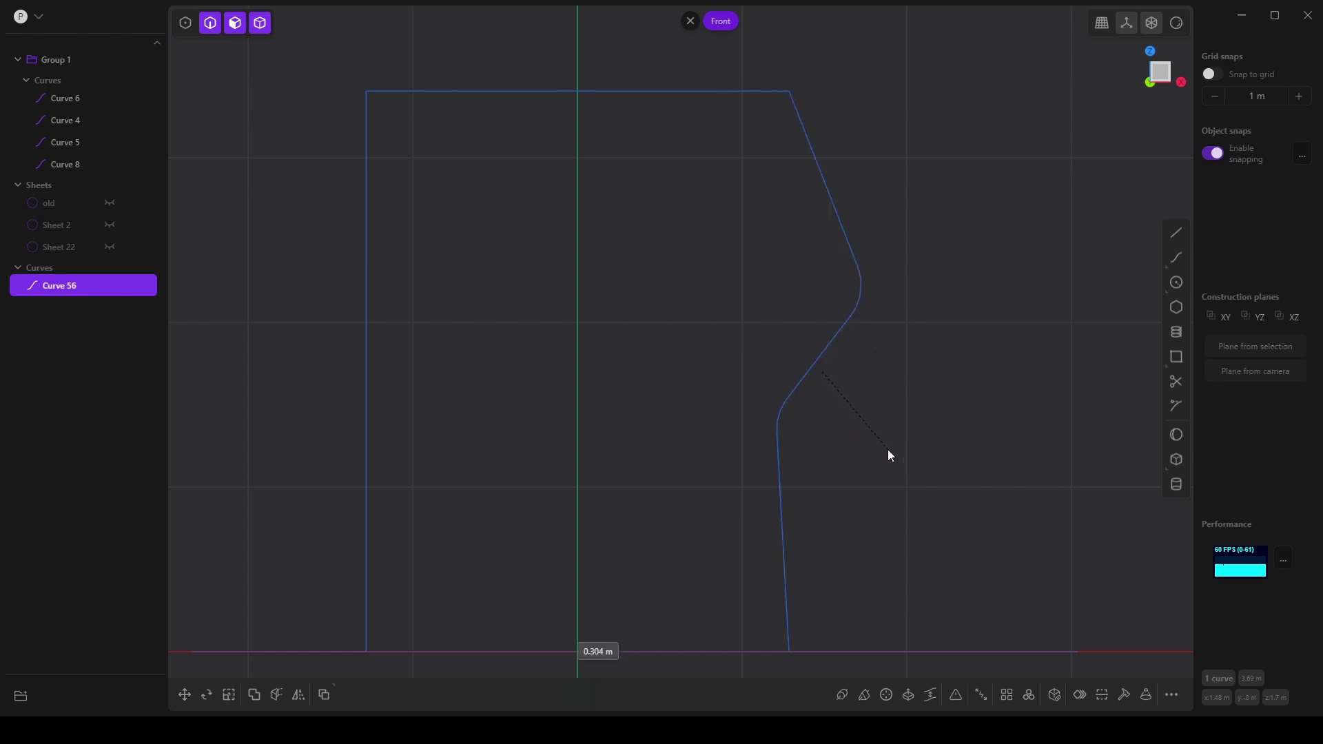
left_click(924, 473)
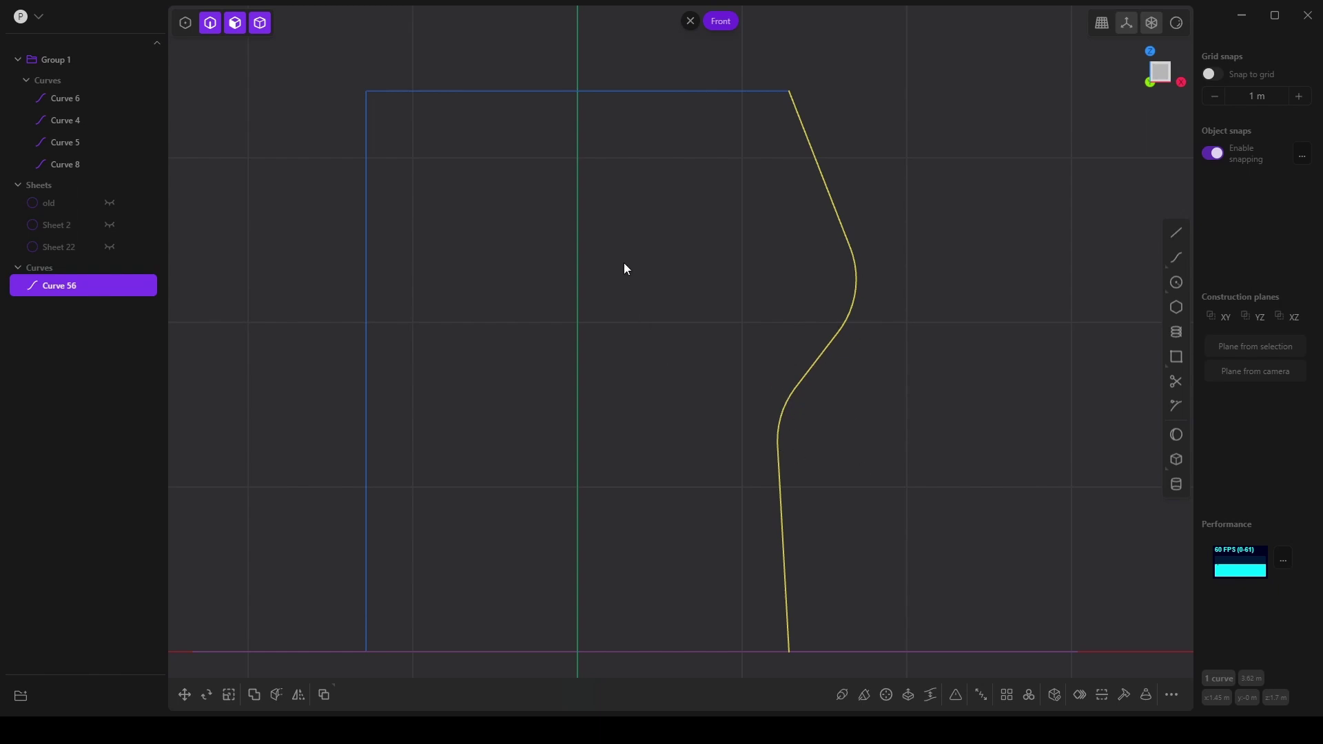
Loft between the lower and upper ellipses, using the filleted profile and the straight vertical line as guides
middle_click_drag(631, 291, 613, 665)
left_click(595, 648)
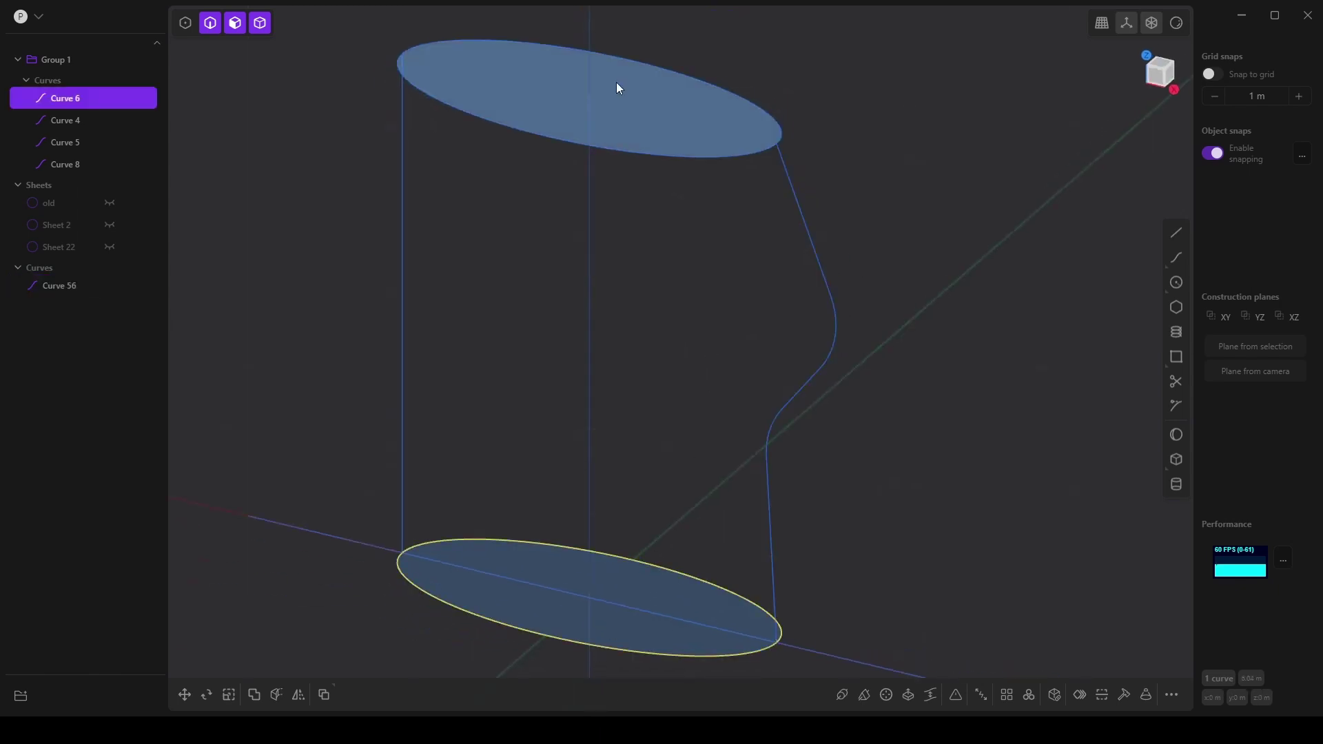
left_click(648, 149, "shift")
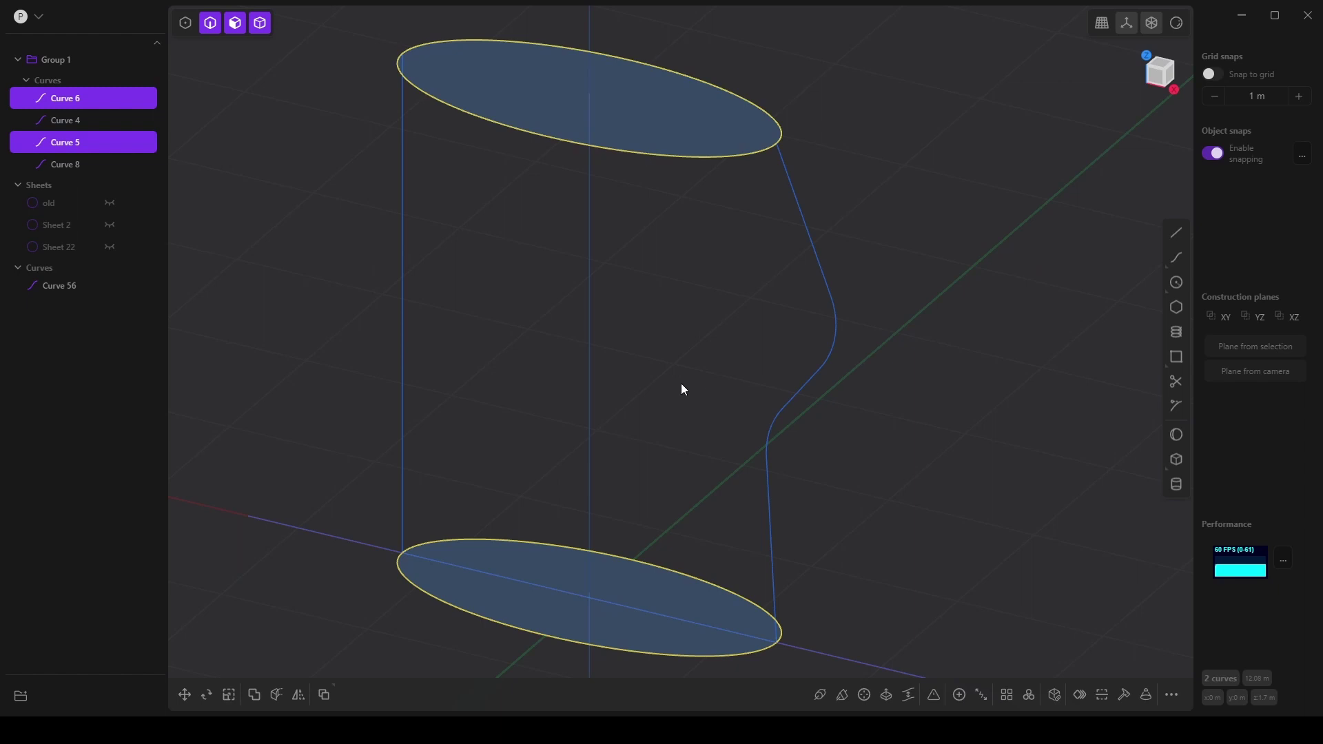
key("l")
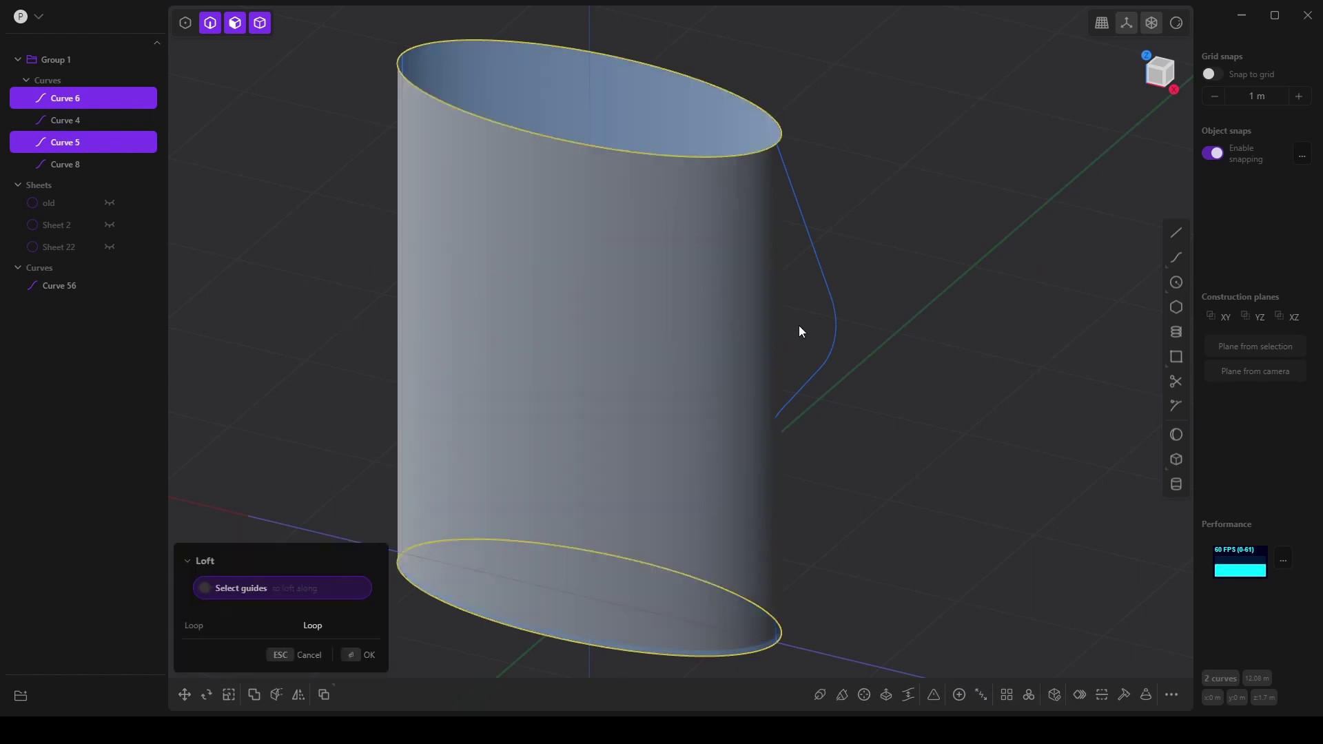
key("1")
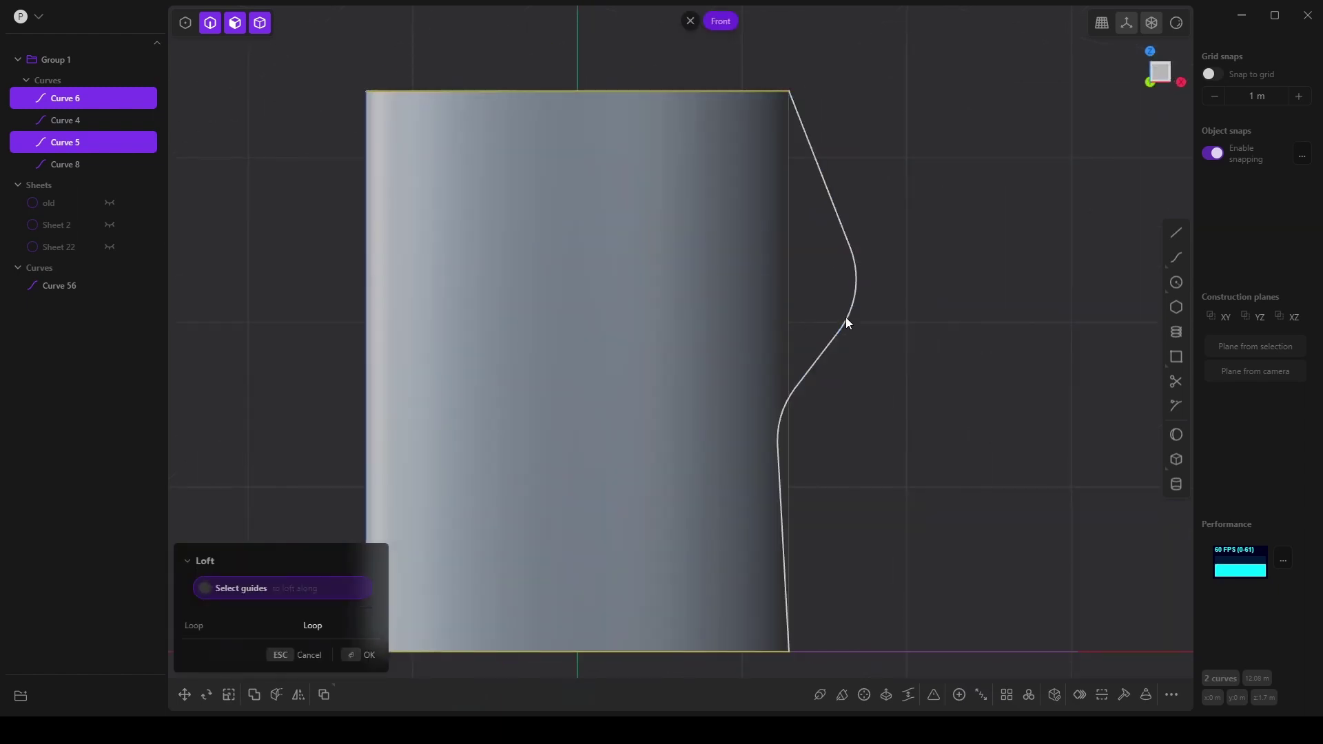
left_click(848, 323)
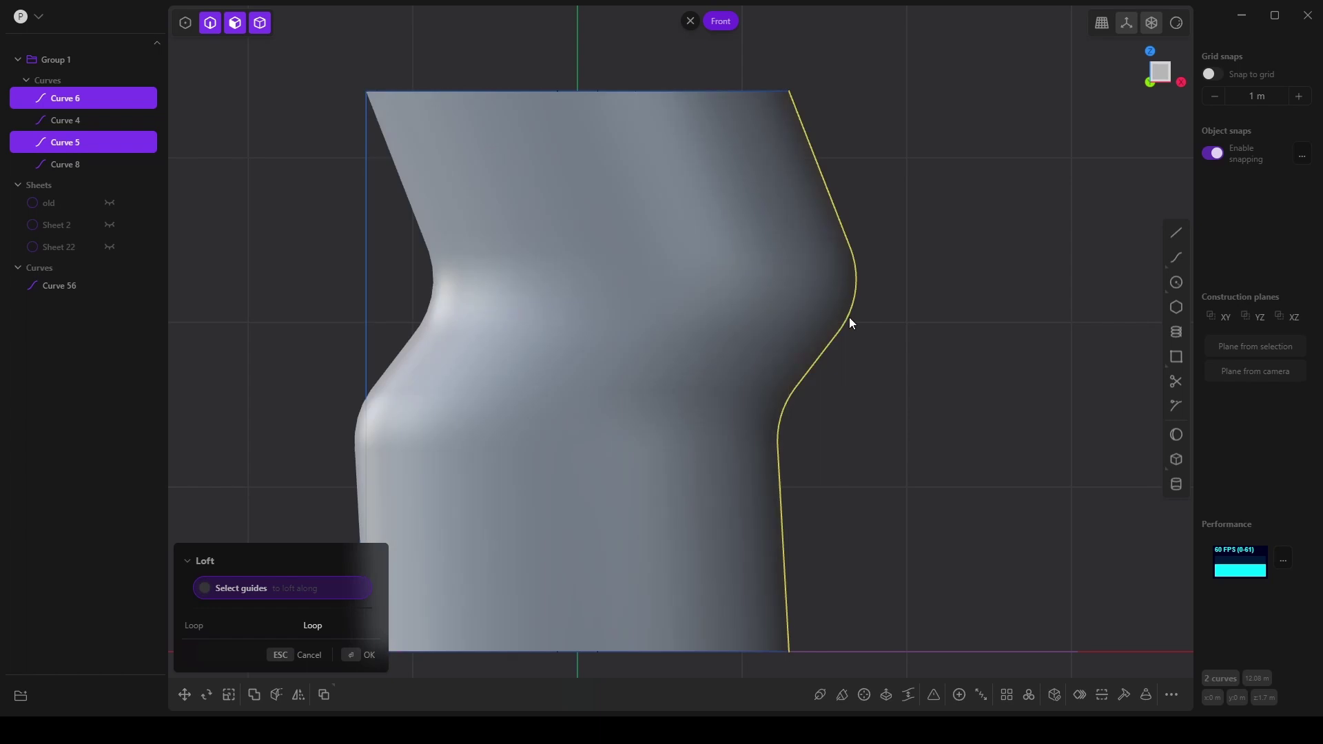
left_click(366, 264)
middle_click_drag(475, 338, 612, 608)
middle_click_drag(721, 480, 835, 460)
key("Return")
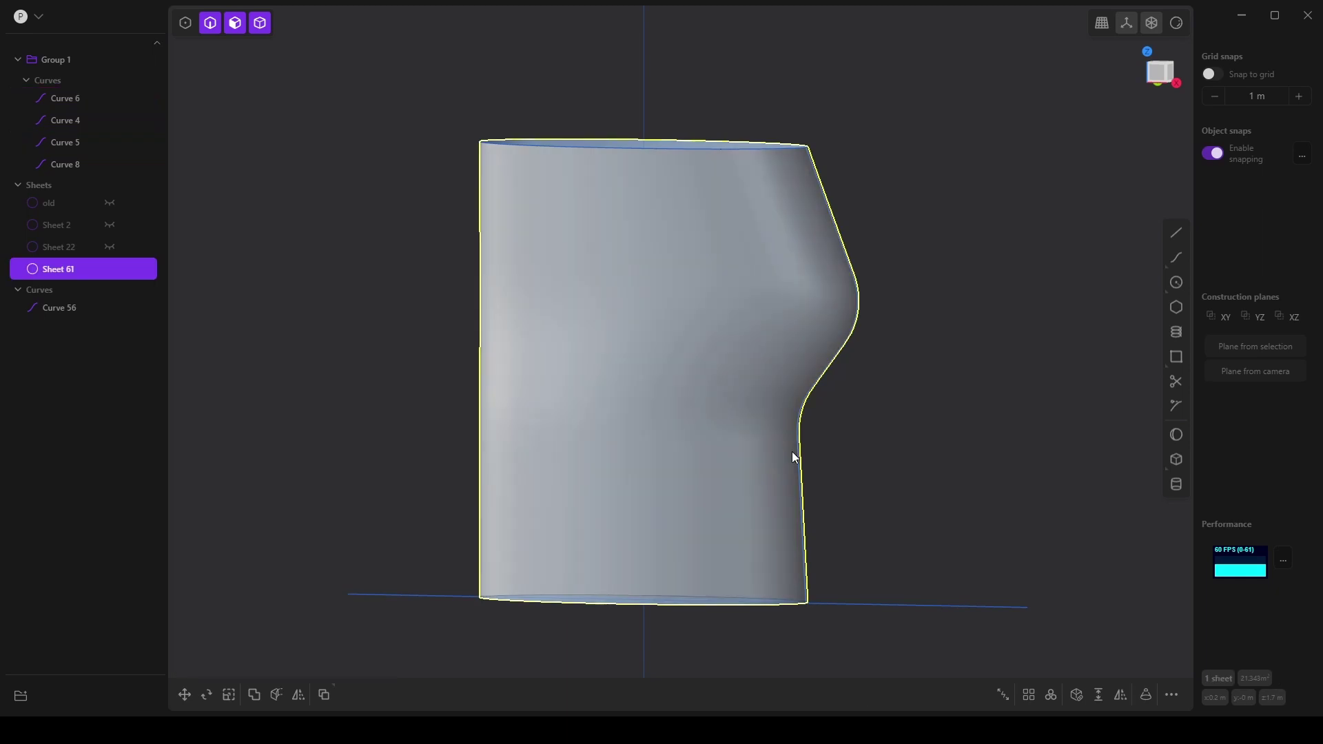
key("KP_1")
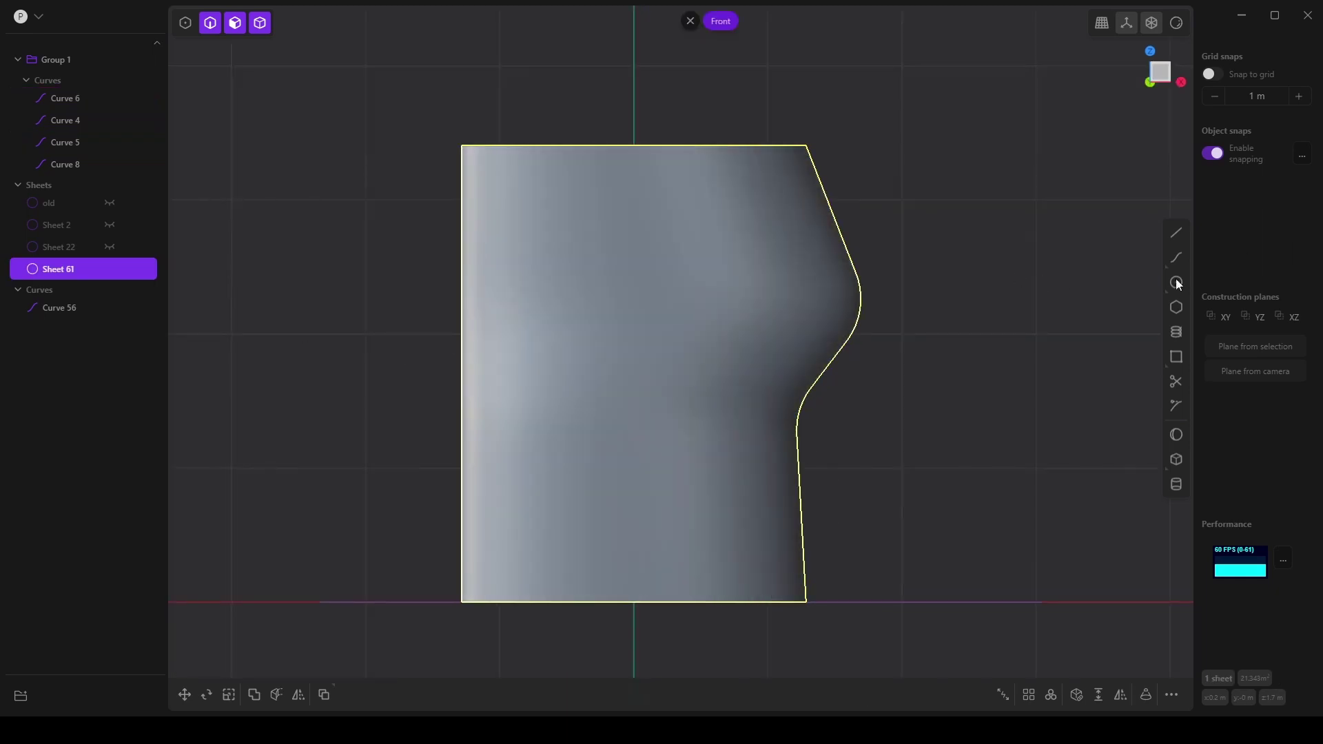
Show Sheet 22 and Sheet 2 and hide the new loft, Sheet 61, for comparison in the front view
middle_click_drag(918, 466, 769, 451)
key("KP_1")
left_click(110, 246)
left_click(108, 225)
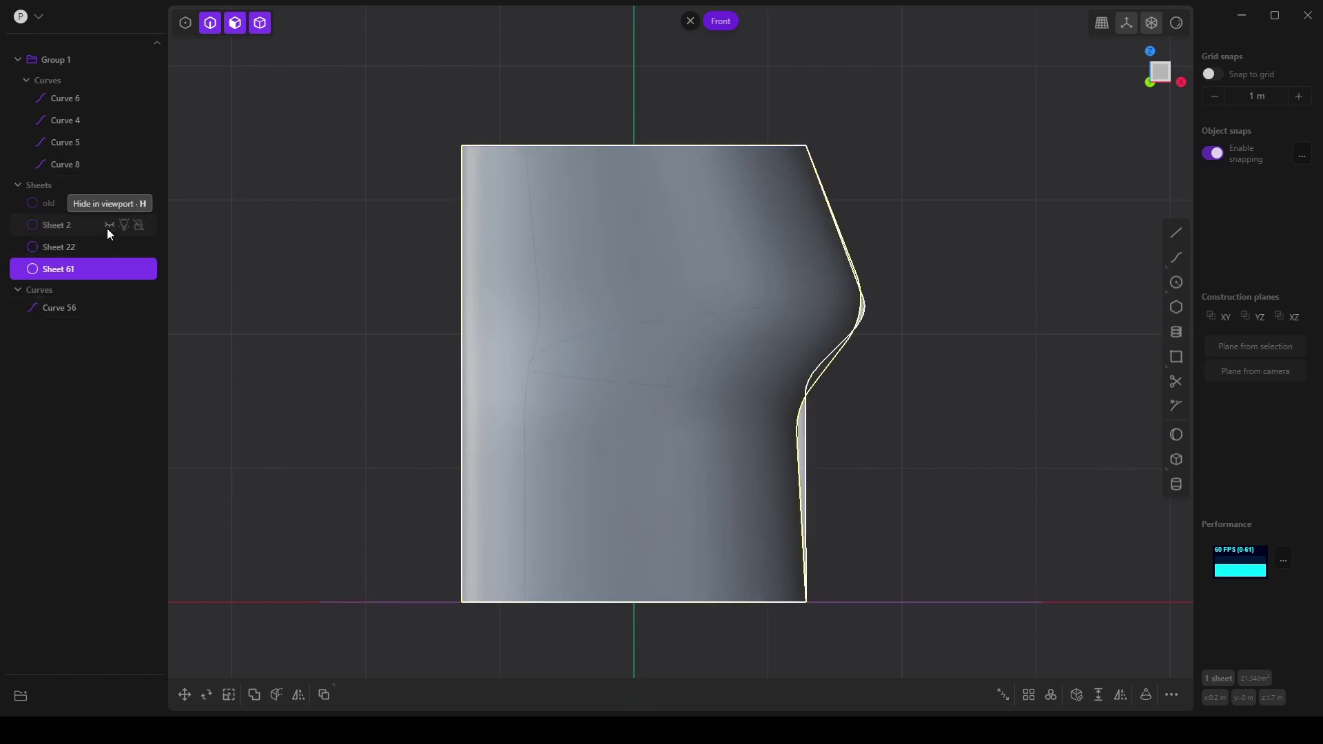
left_click(110, 270)
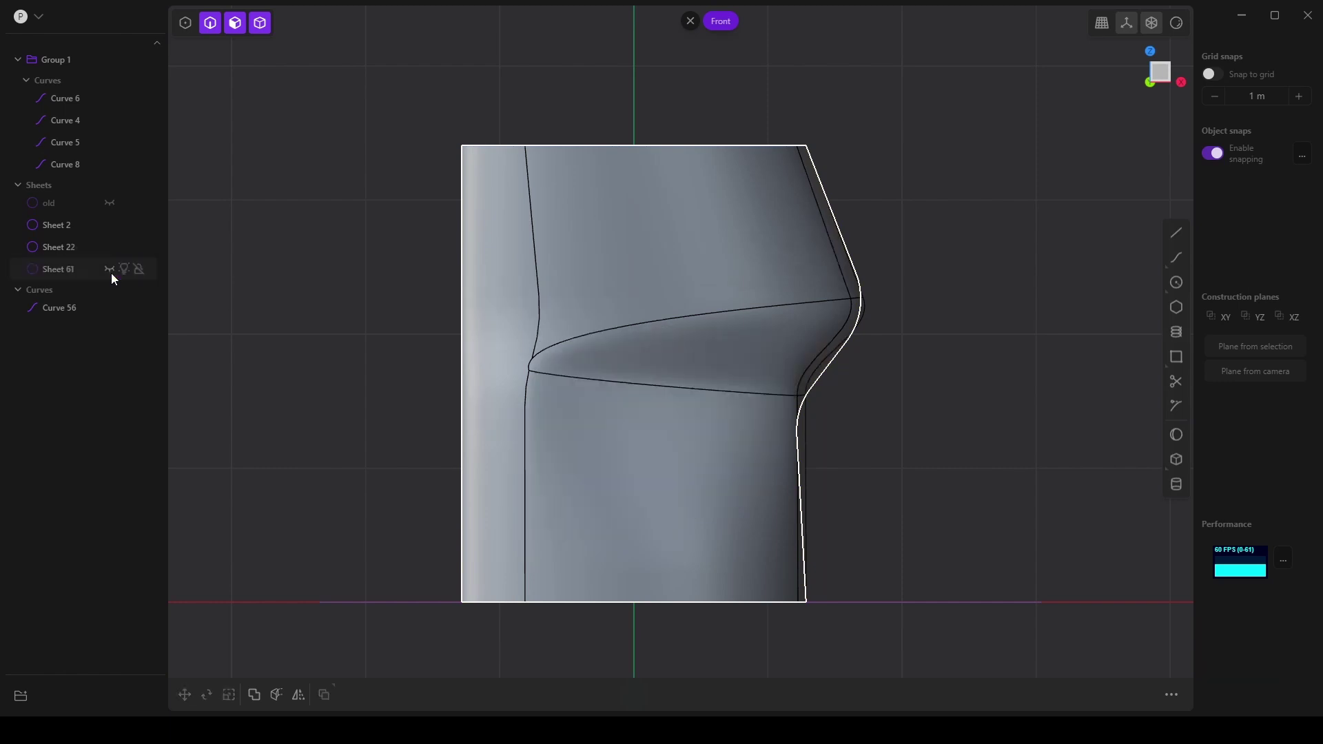
Examine the shelf-like transition on the earlier patched body from several angles, including the surfaces around the bulge
middle_click_drag(620, 441, 653, 486)
scroll(889, 372, "up", 5)
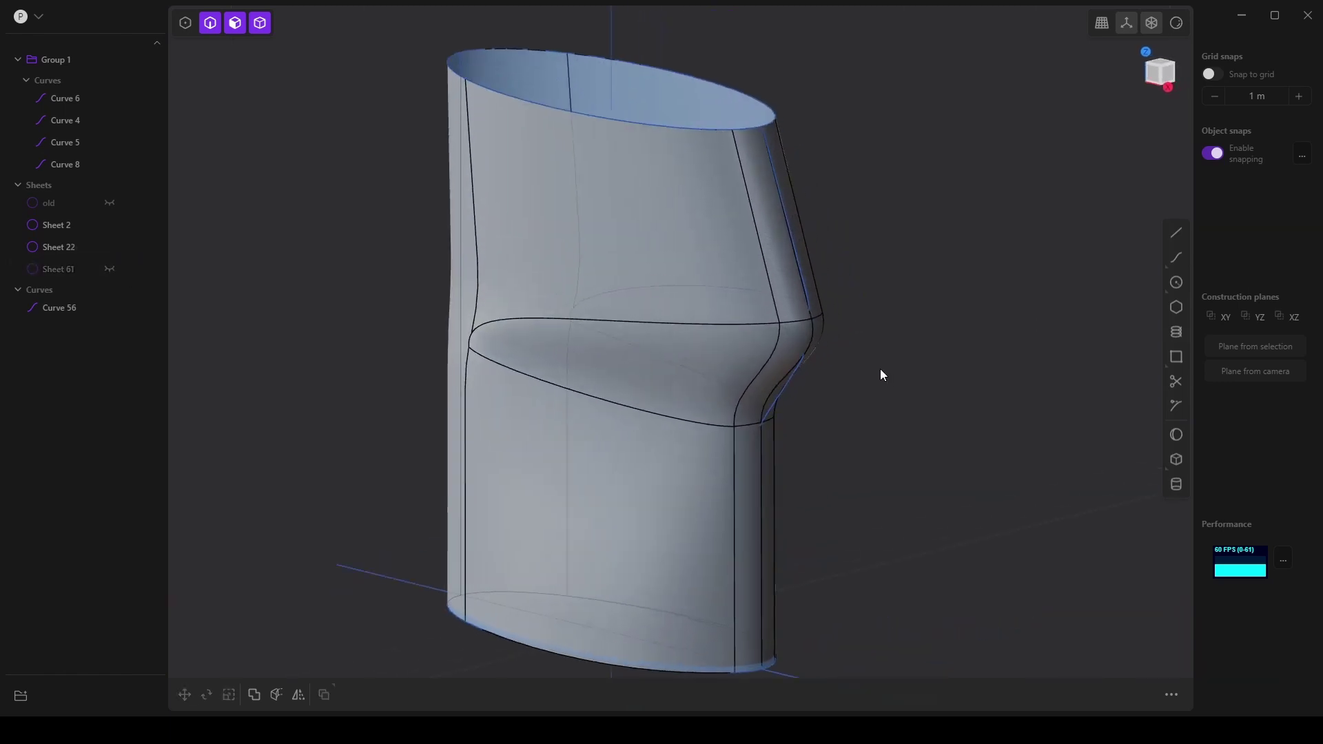
middle_click_drag(857, 373, 774, 410)
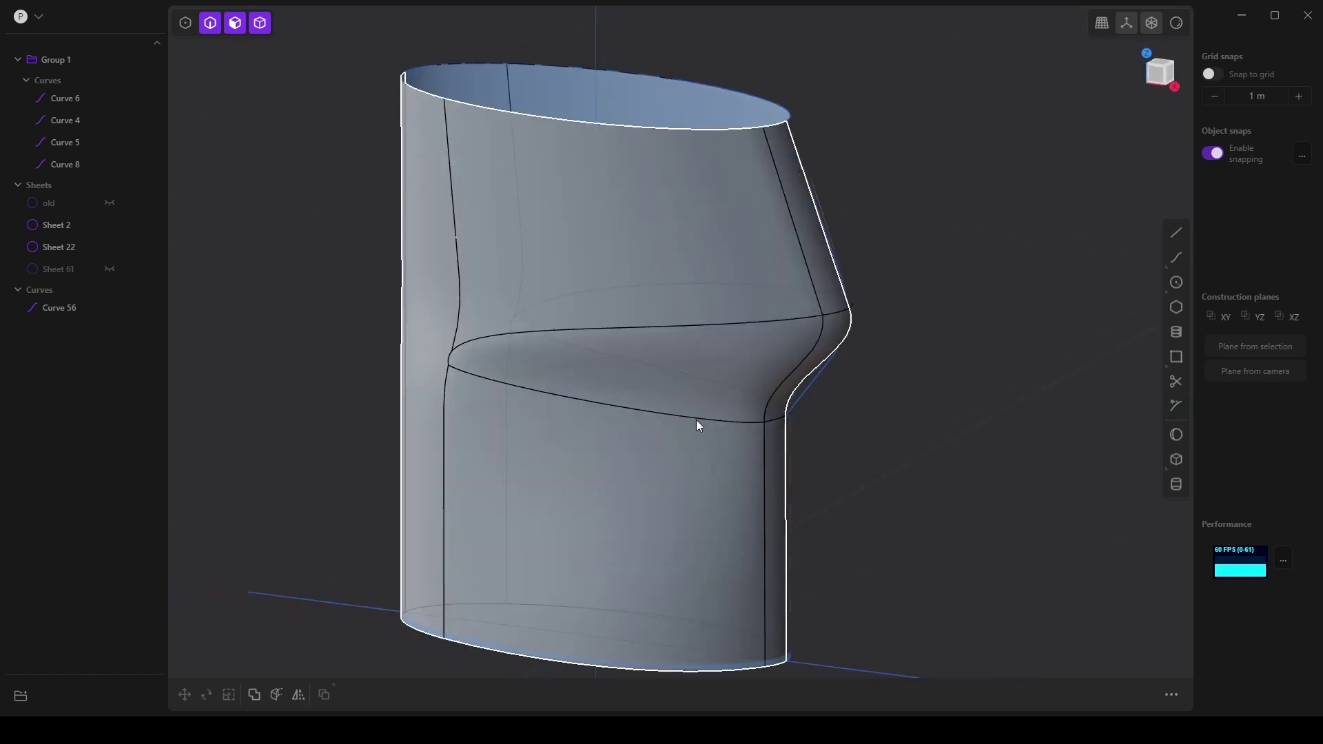
middle_click_drag(697, 425, 758, 456)
scroll(816, 482, "up", 2)
middle_click_drag(841, 489, 722, 496)
scroll(738, 424, "down", 3)
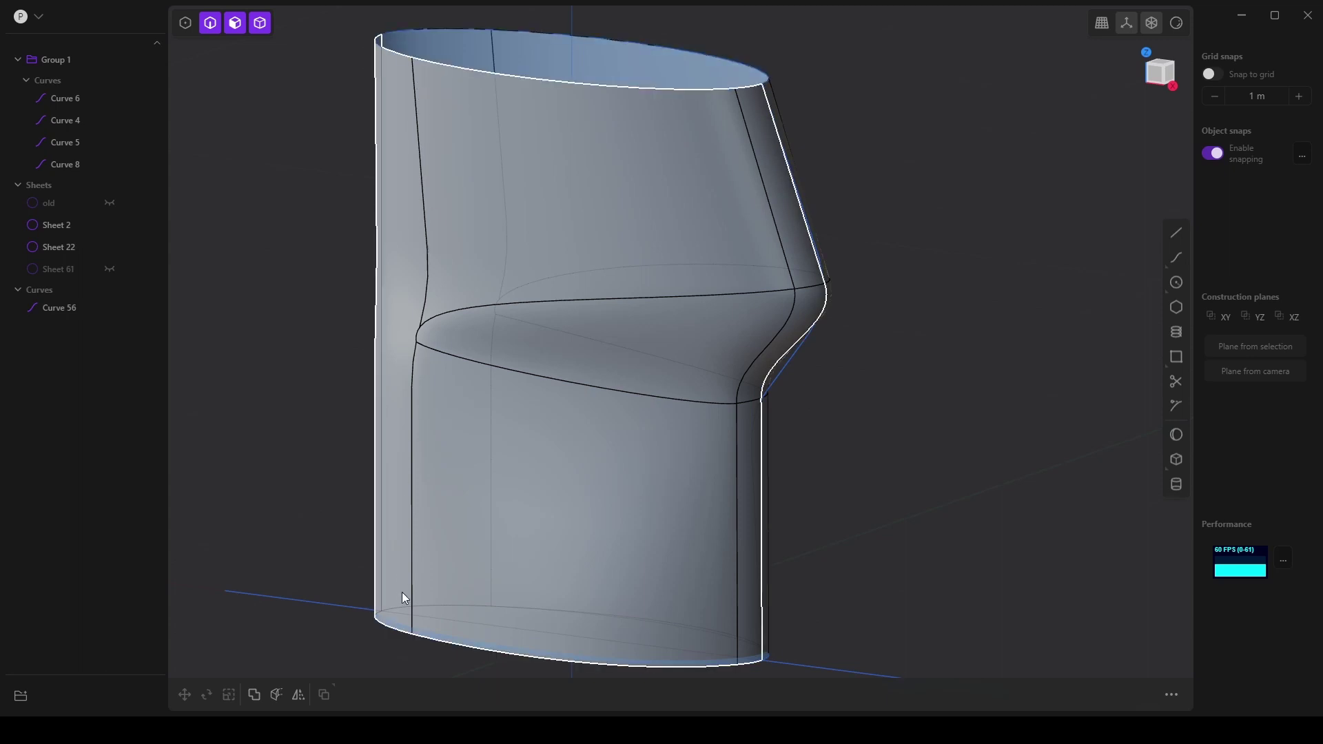
middle_click_drag(412, 621, 558, 508)
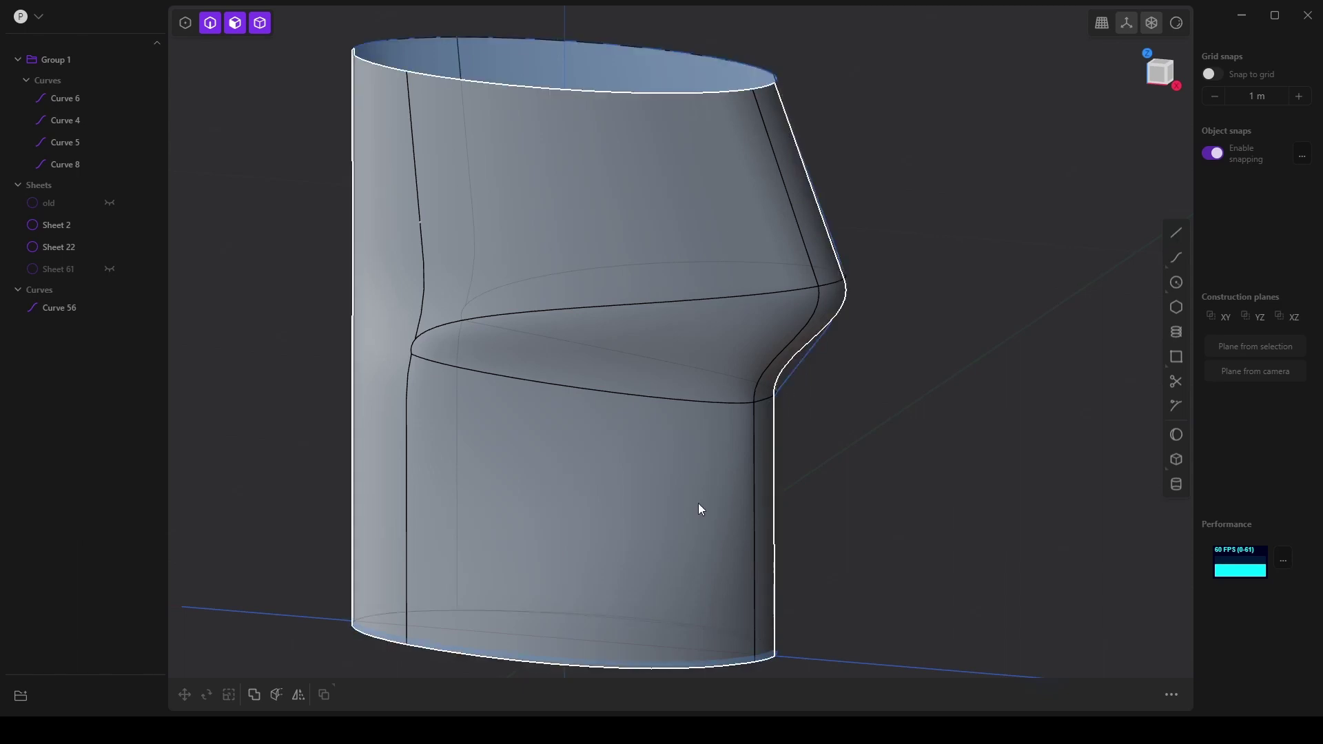
Compare the new loft with the earlier sheets, then hide Sheet 2 and Sheet 22 and leave only Sheet 61 visible
left_click(110, 269)
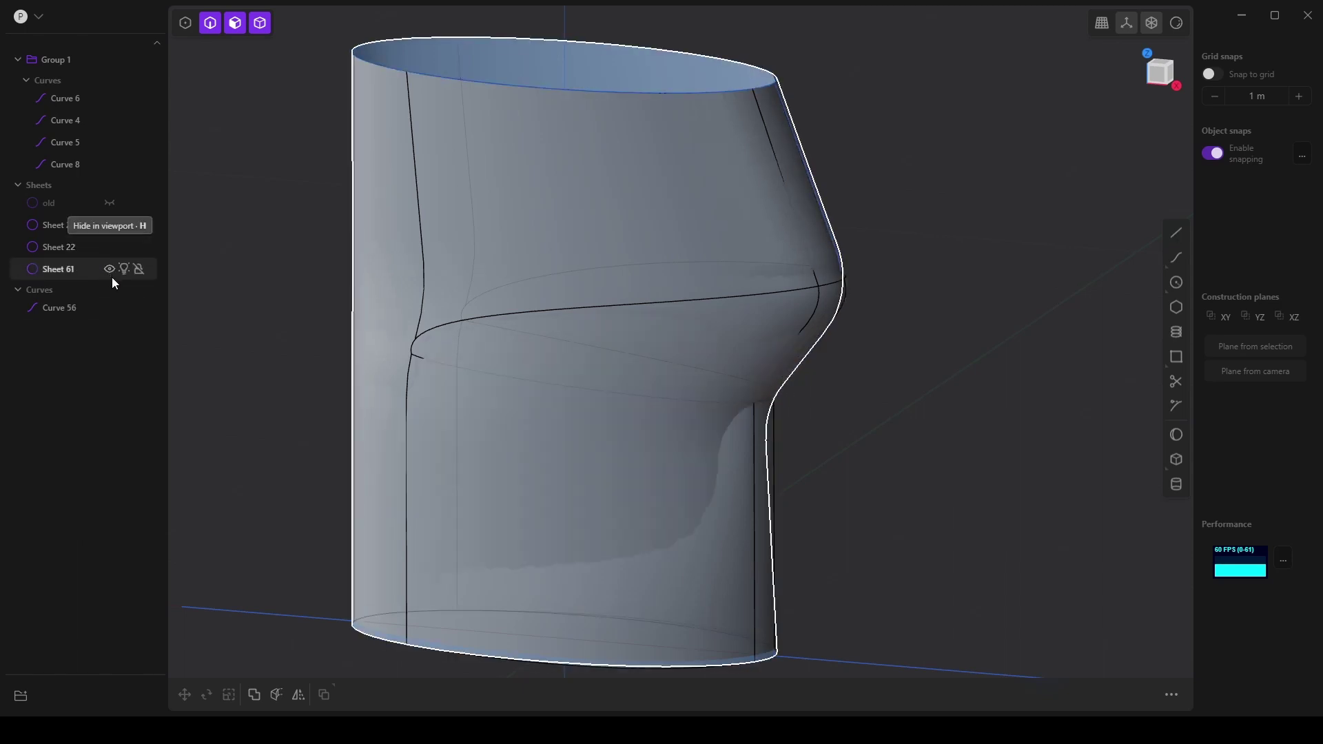
left_click(110, 246)
left_click(76, 225)
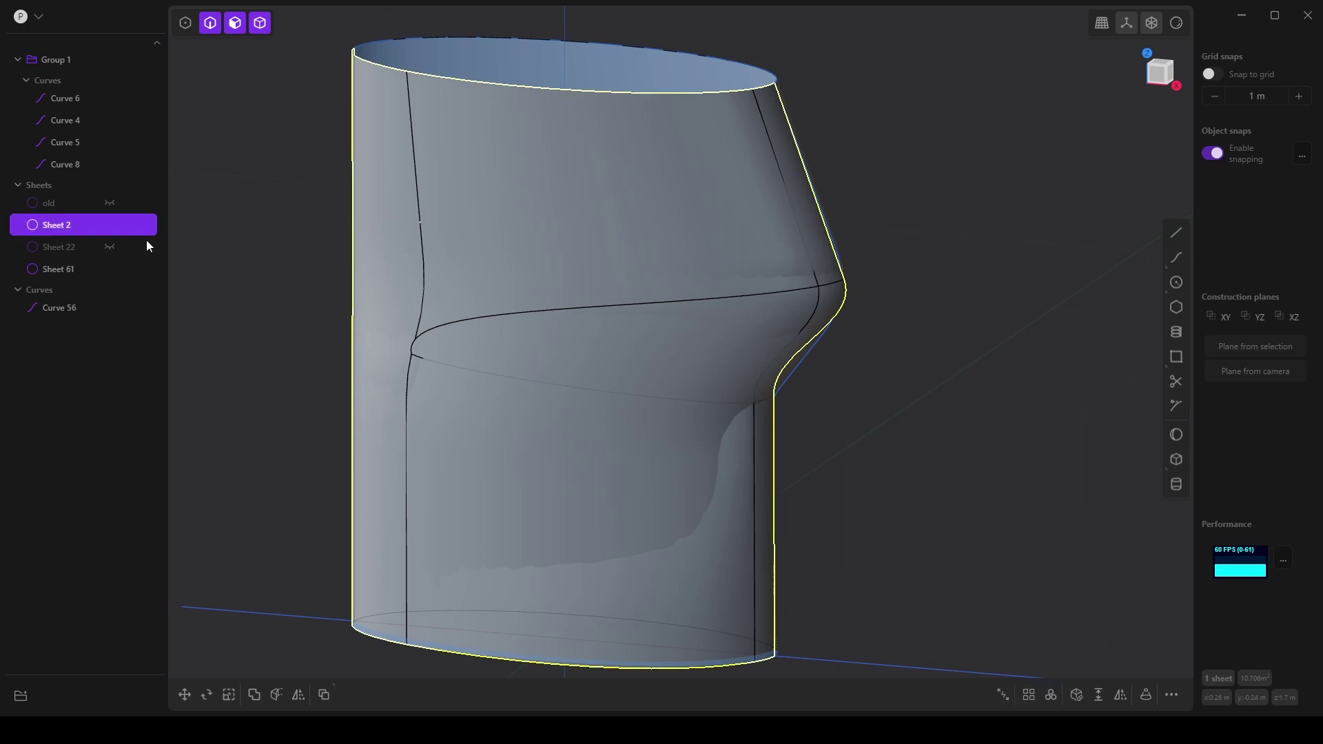
left_click(110, 269)
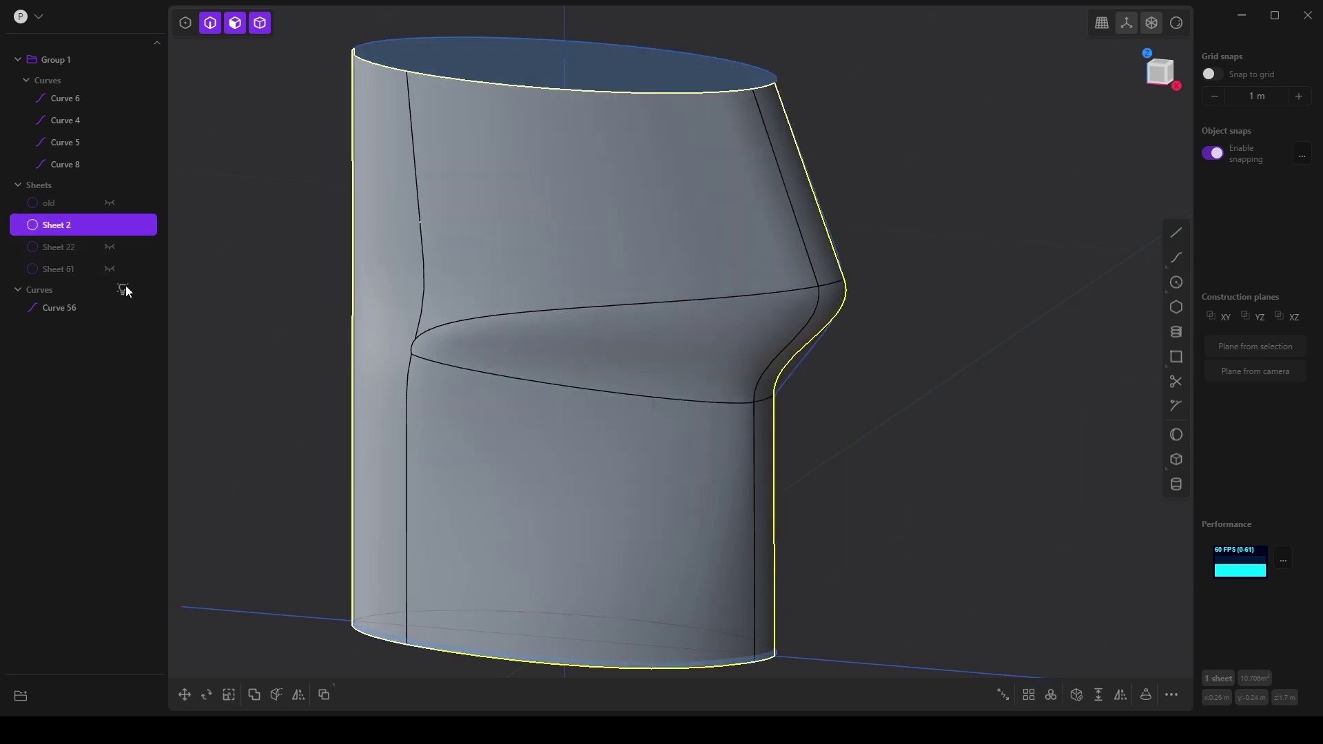
left_click(109, 225)
left_click(109, 269)
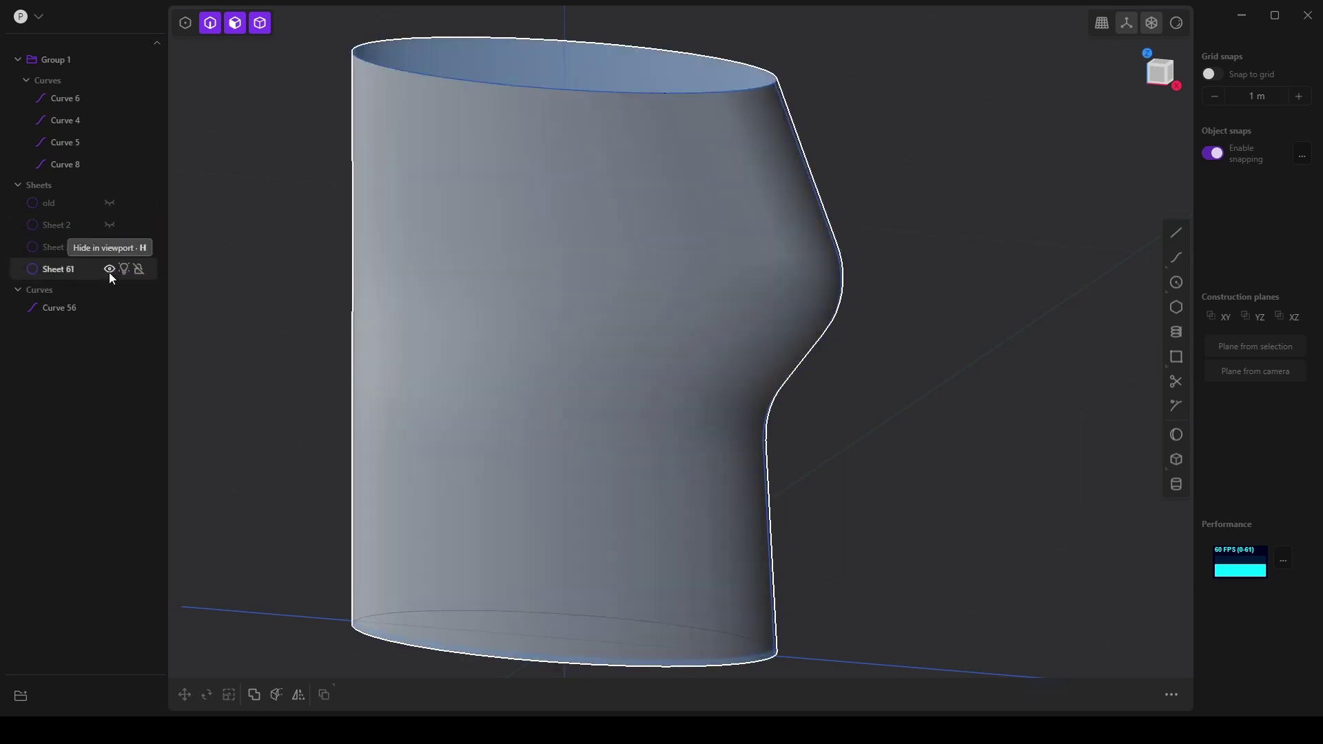
Cut the lofted sheet lengthwise in the top view, using the straight Curve 8 along the X axis as cutter
middle_click_drag(937, 411, 692, 453)
key("KP_7")
scroll(779, 441, "down", 1)
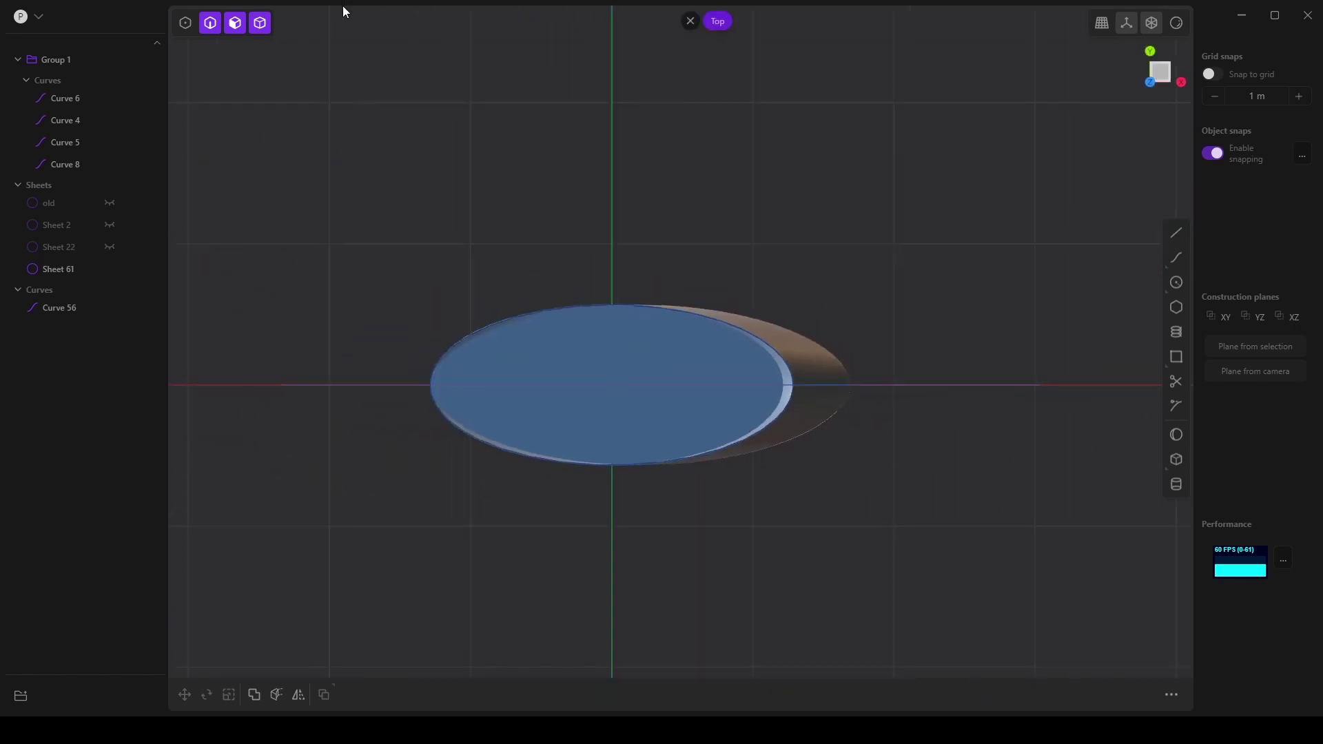
left_click(811, 369)
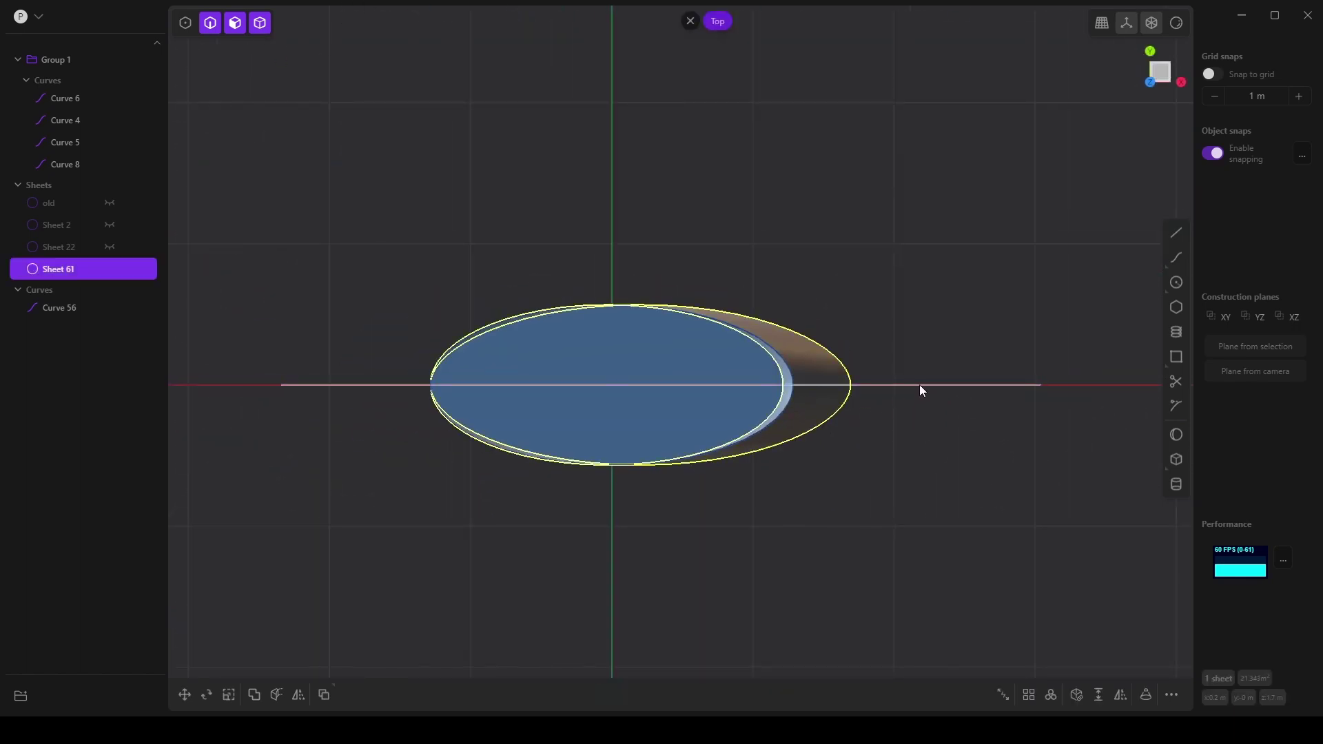
left_click(924, 387, "shift")
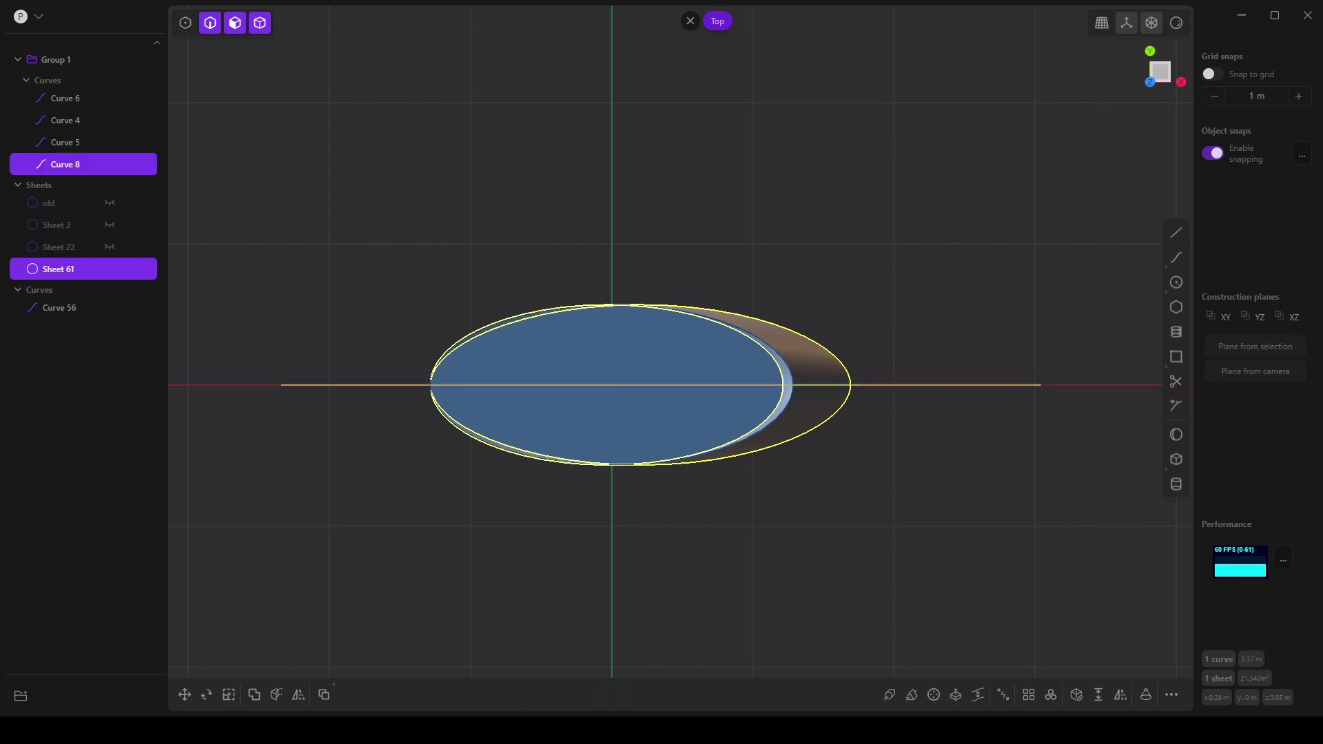
middle_click_drag(680, 518, 587, 462)
key("KP_7")
key("c")
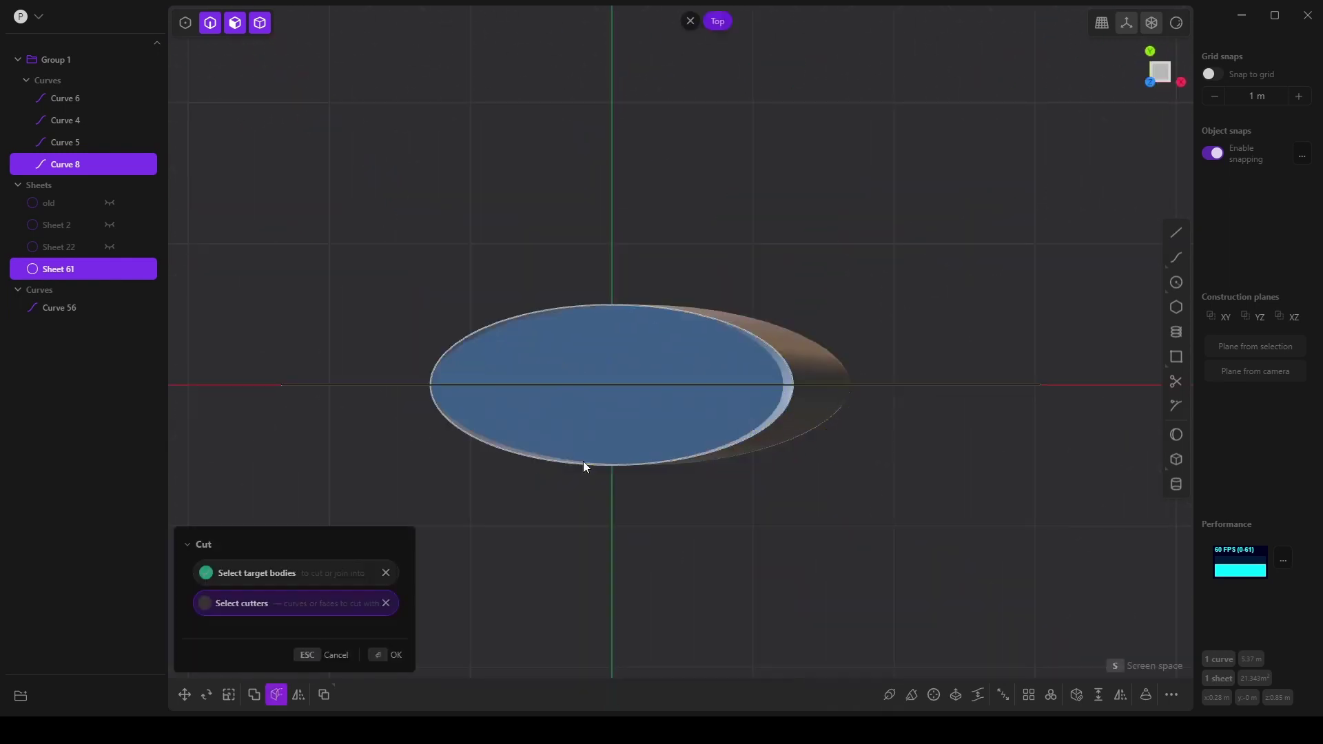
left_click(388, 656)
Delete the rear half of the cut loft, keeping the front half
middle_click_drag(750, 367, 674, 451)
left_click(688, 398)
middle_click_drag(770, 502, 687, 489)
key("Delete")
key("KP_7")
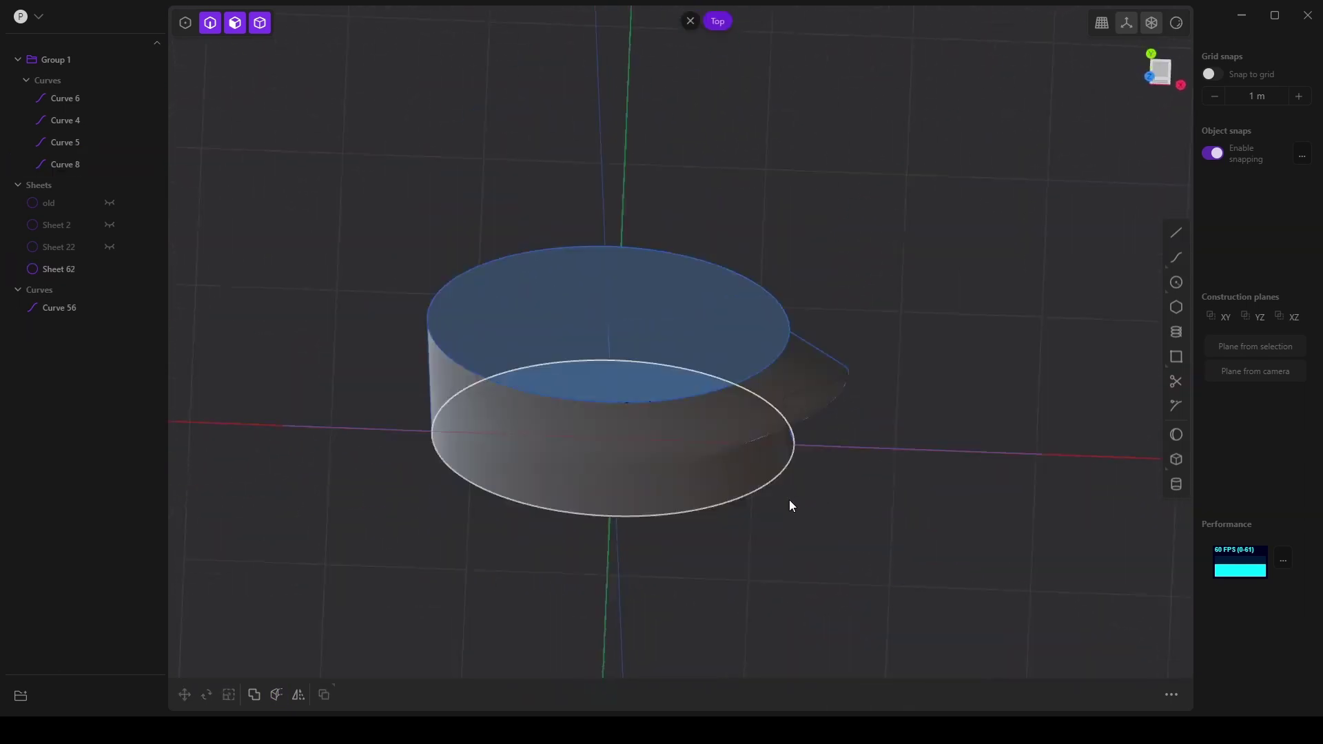
Insert a lengthwise isoparametric edge on the half body's face, close to its straight vertical side
key("KP_1")
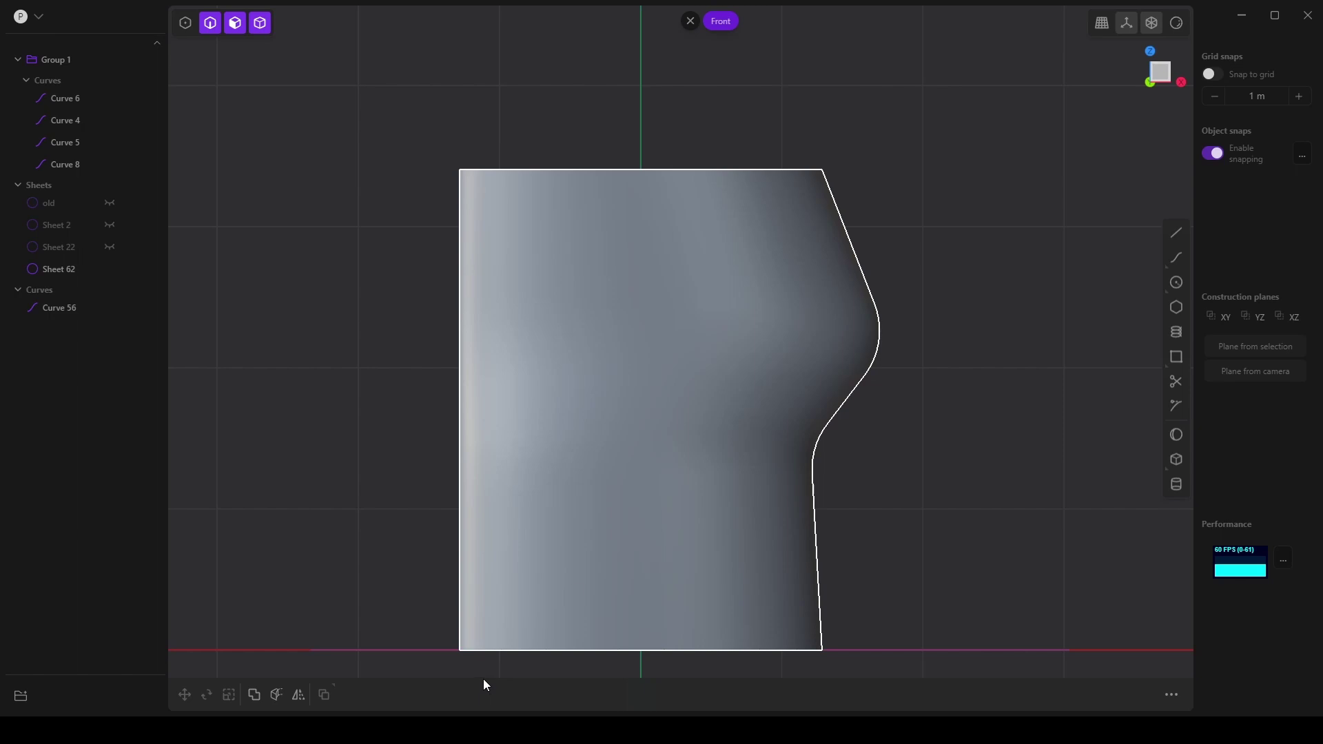
middle_click_drag(573, 588, 254, 354)
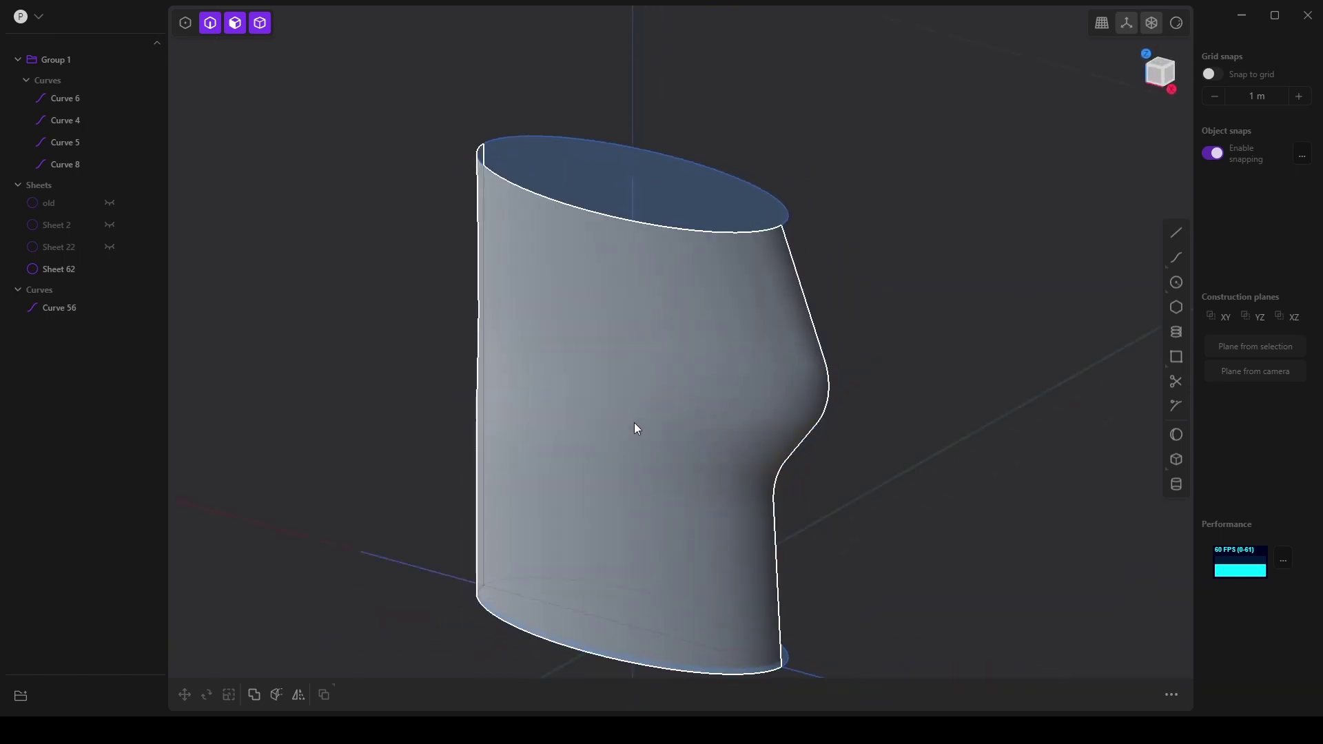
middle_click_drag(654, 403, 587, 309)
key("ctrl+r")
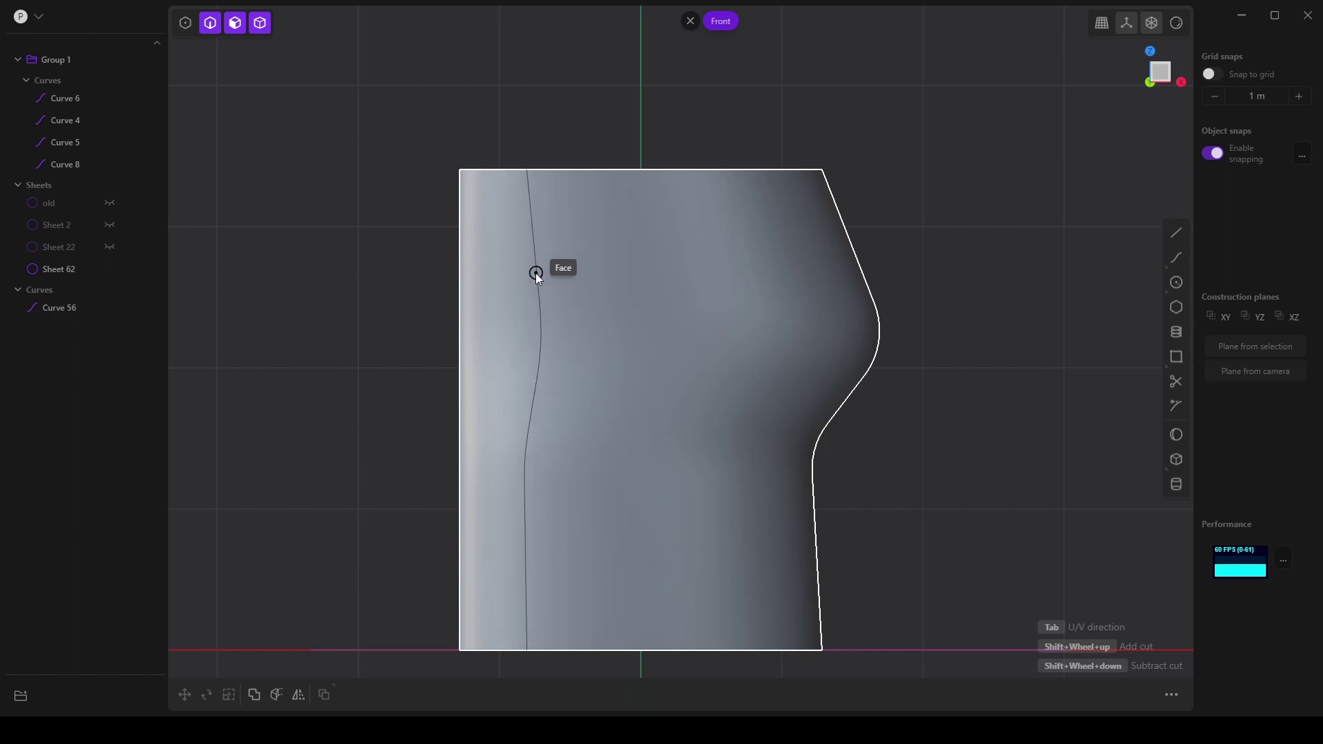
left_click(532, 273)
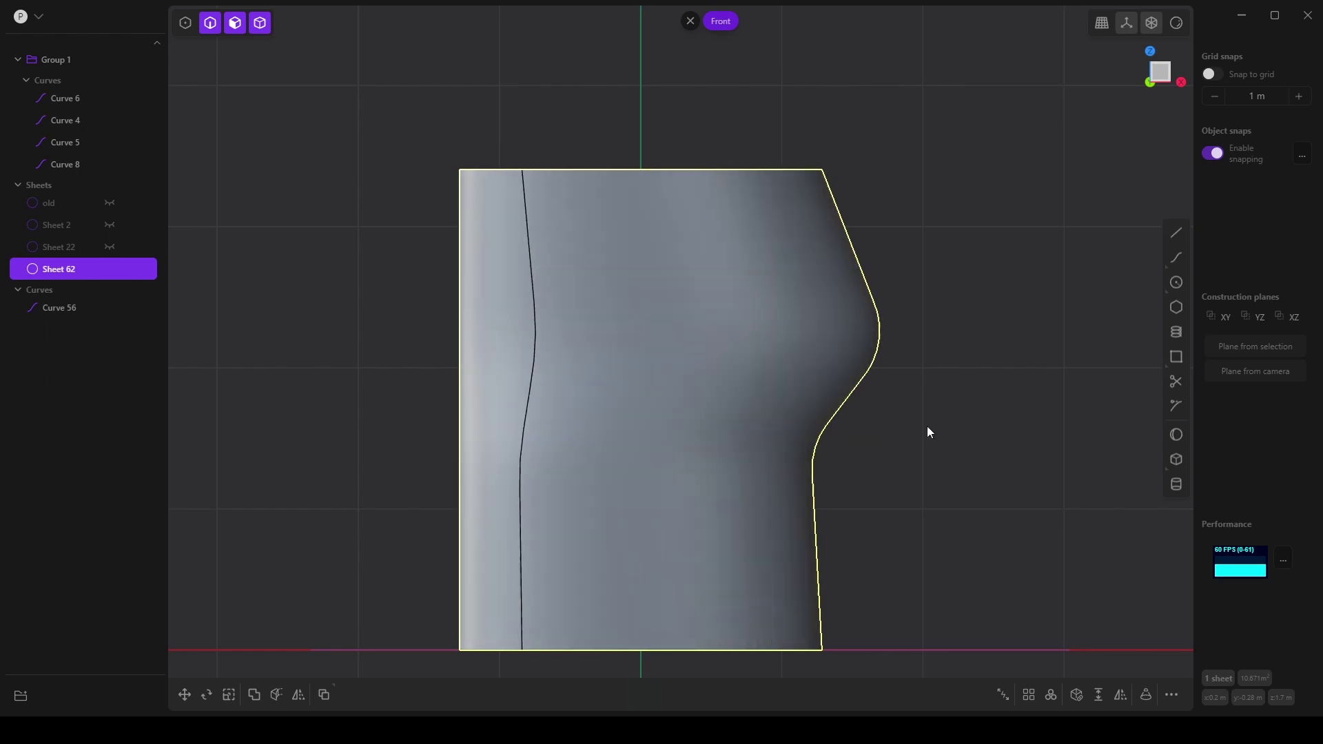
Insert a second lengthwise isoparametric edge on the face, close to the bulged profile
middle_click_drag(1023, 469, 827, 295)
middle_click_drag(546, 390, 654, 416)
key("ctrl+r")
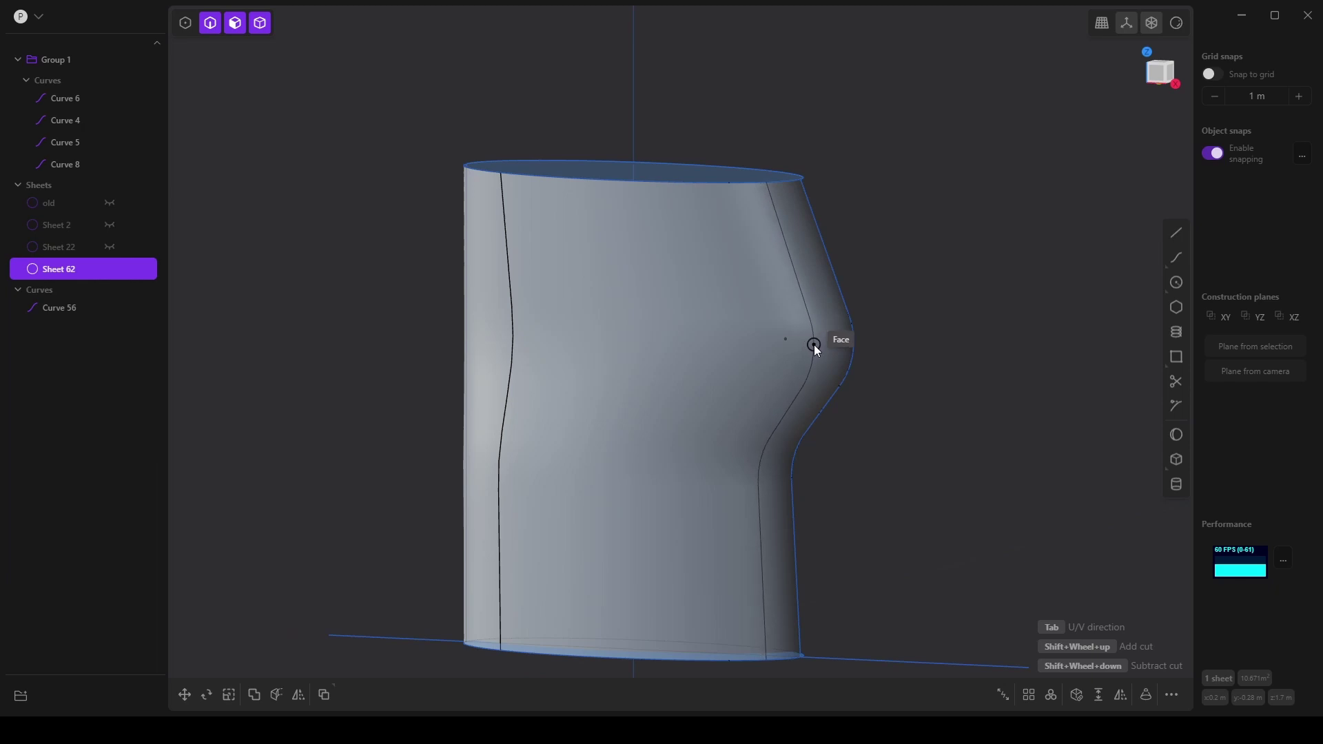
key("Escape")
middle_click_drag(846, 457, 879, 455)
key("KP_1")
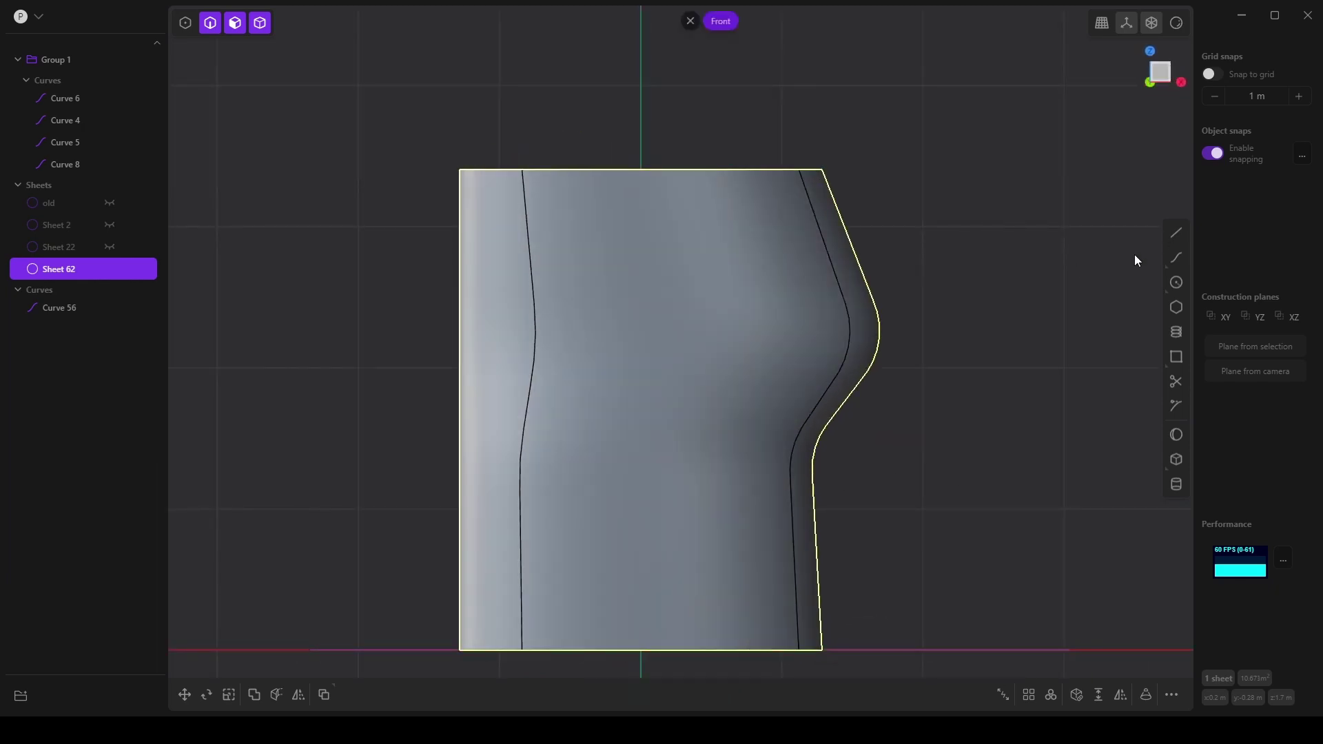
Draw a three-point curve in the front view from the bulge's upper fillet endpoint to the inserted edge near the straight side
scroll(489, 456, "up", 2)
scroll(490, 456, "down", 1)
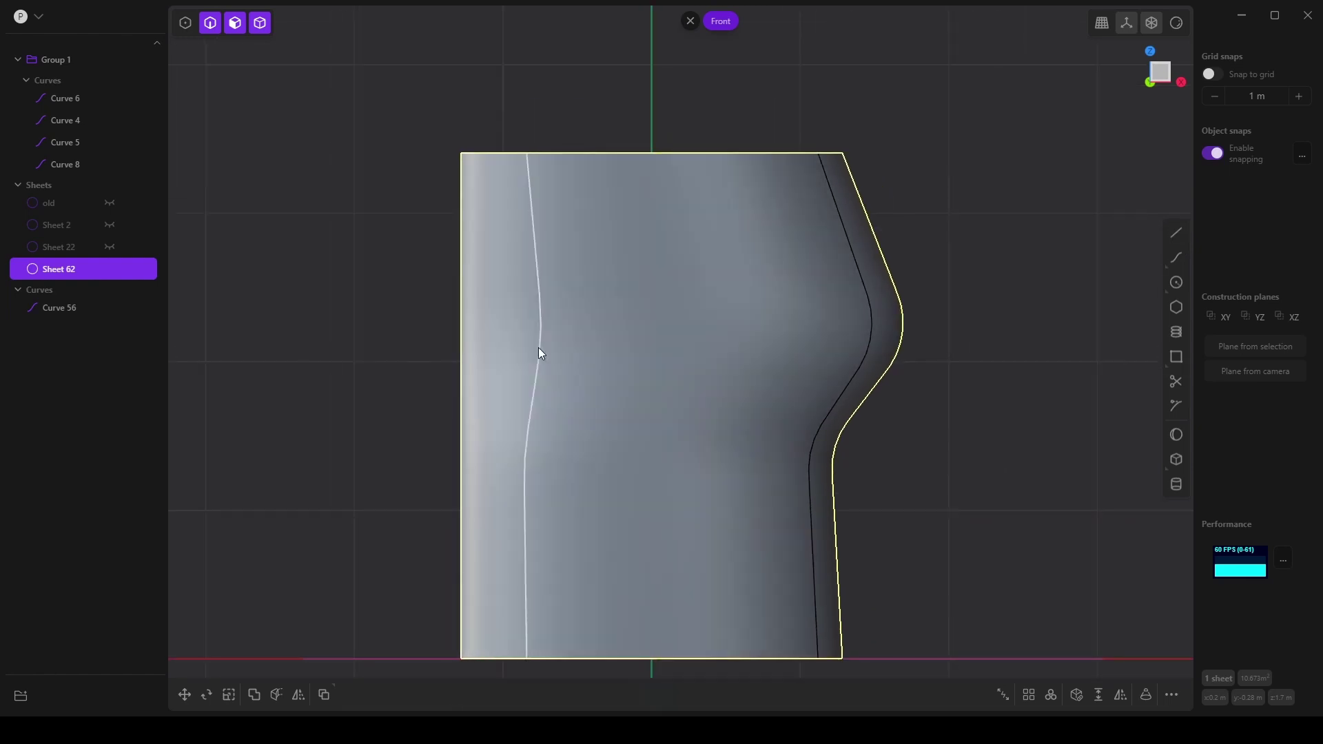
left_click(1181, 236)
left_click(1176, 260)
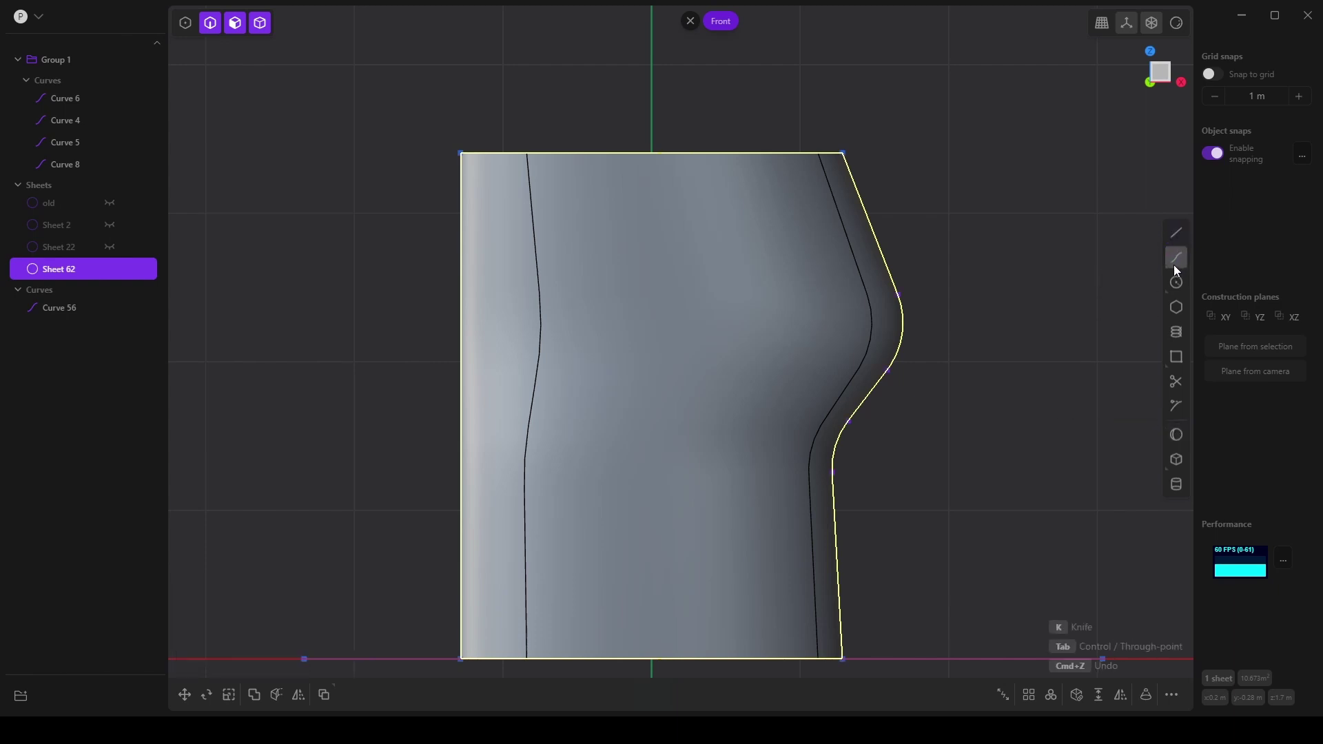
left_click(899, 295)
left_click(742, 325)
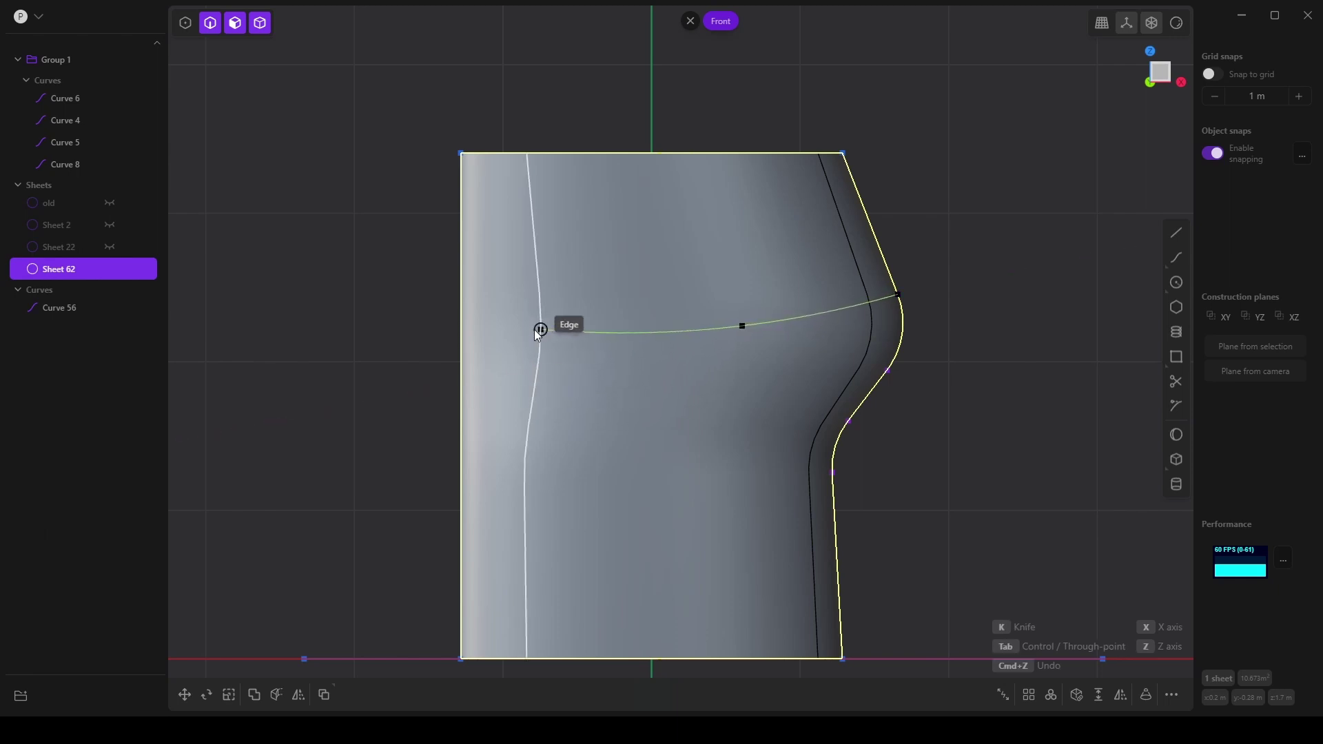
left_click(532, 404)
key("Return")
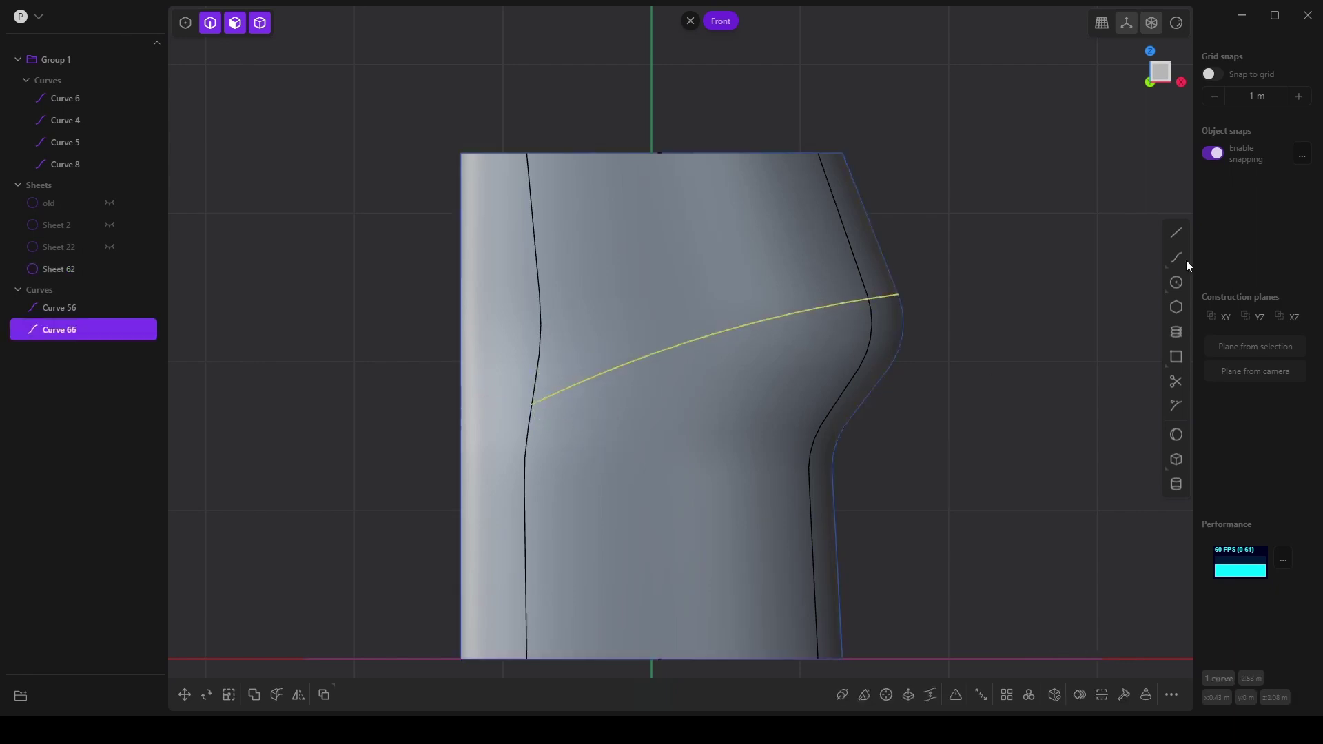
Draw a second, gently arched three-point curve from just below the first curve's inner end to the lower fillet's upper endpoint
left_click(1176, 257)
left_click(527, 419)
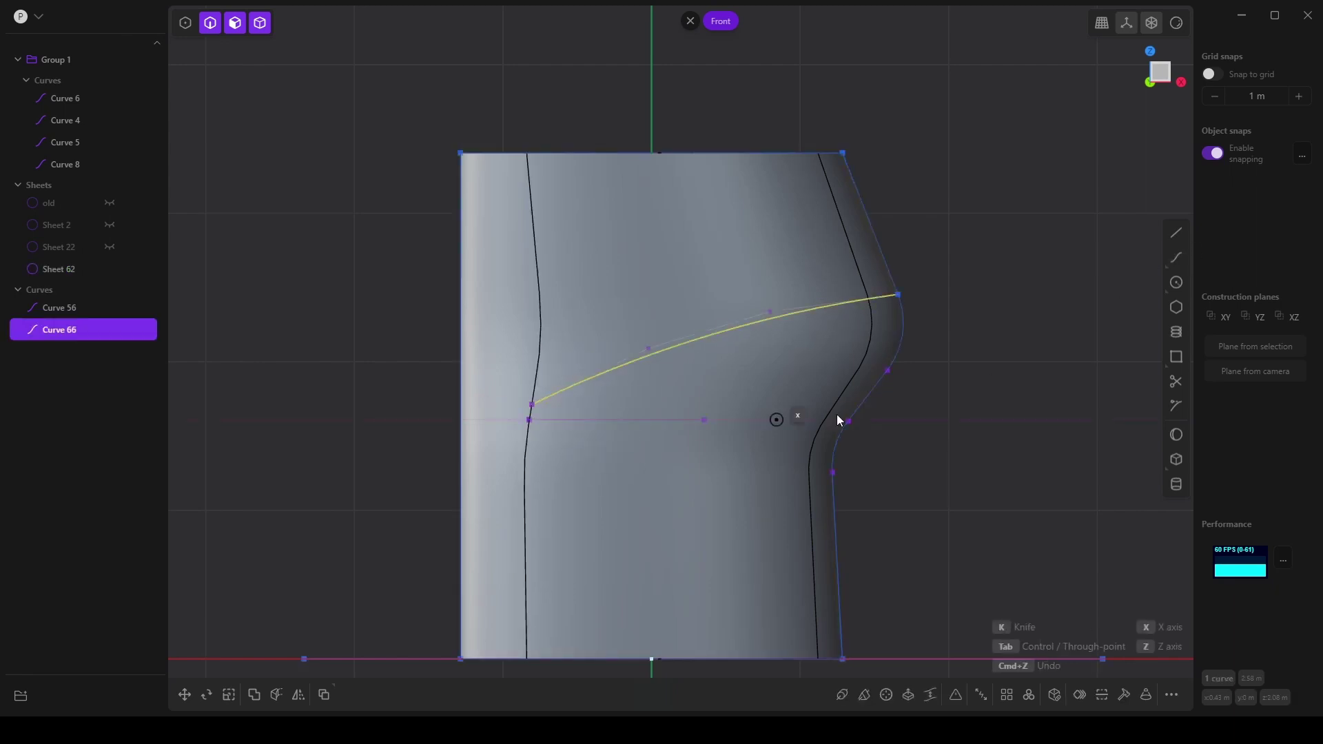
left_click(717, 407)
left_click(854, 419)
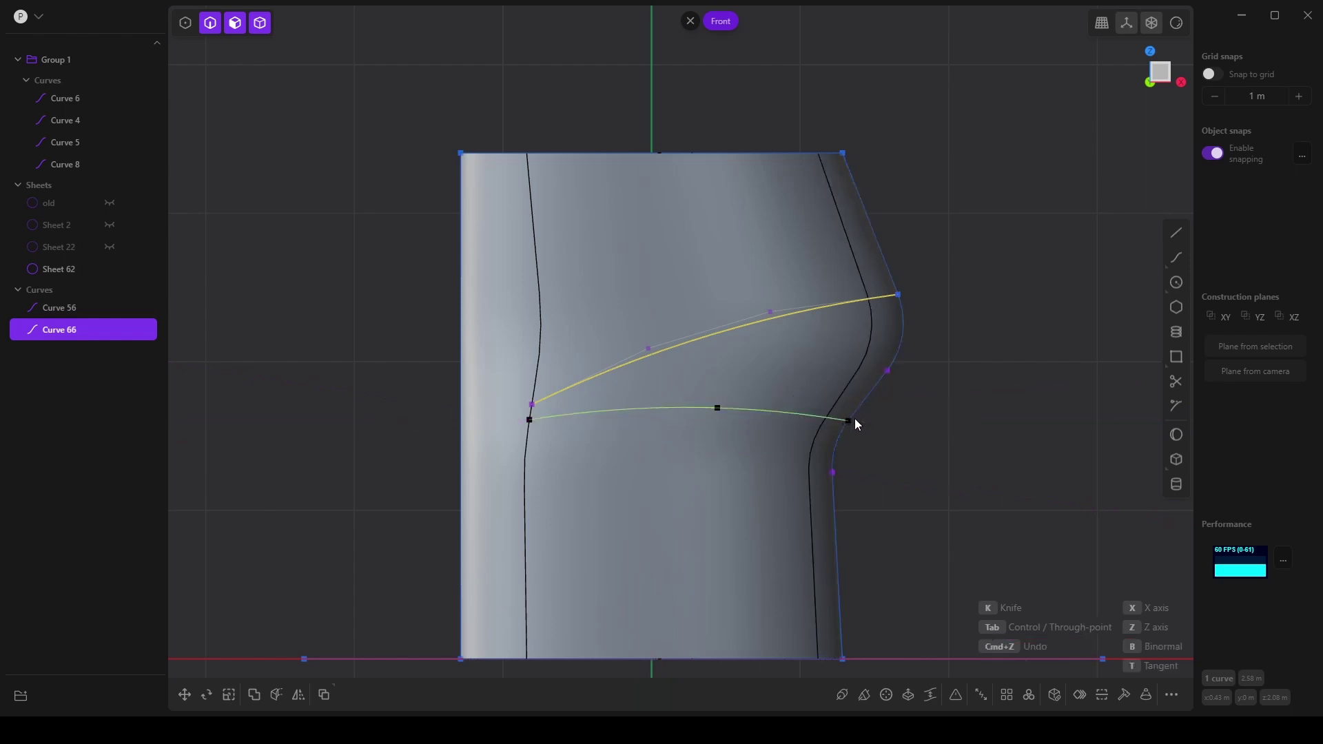
right_click(871, 459)
Move the lower arched curve 0.42957 m along Y onto the cut plane of the half body
middle_click_drag(859, 485, 712, 479)
right_click_drag(712, 479, 685, 551)
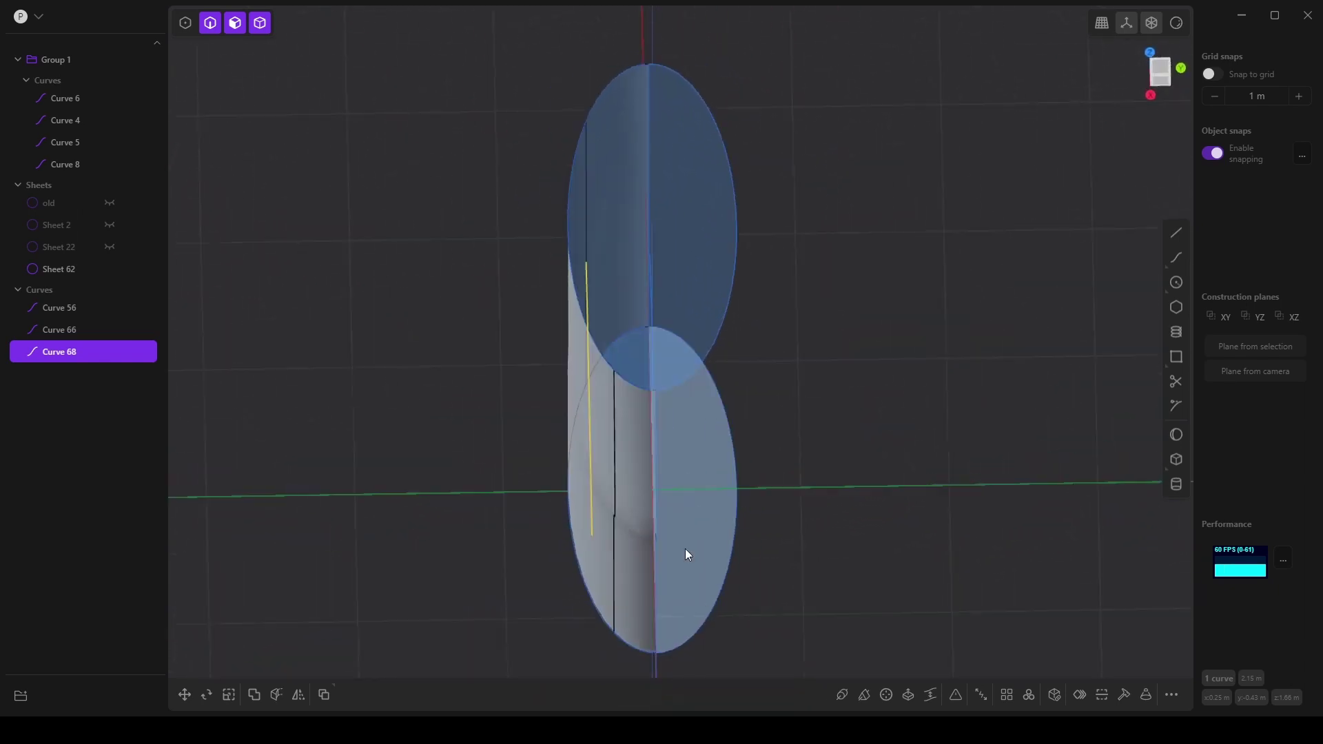
left_click(184, 695)
left_click_drag(639, 393, 652, 260)
right_click_drag(653, 325, 729, 361)
Examine the lower curve's inner end against the inserted edge, up close and from several angles
scroll(673, 481, "up", 5)
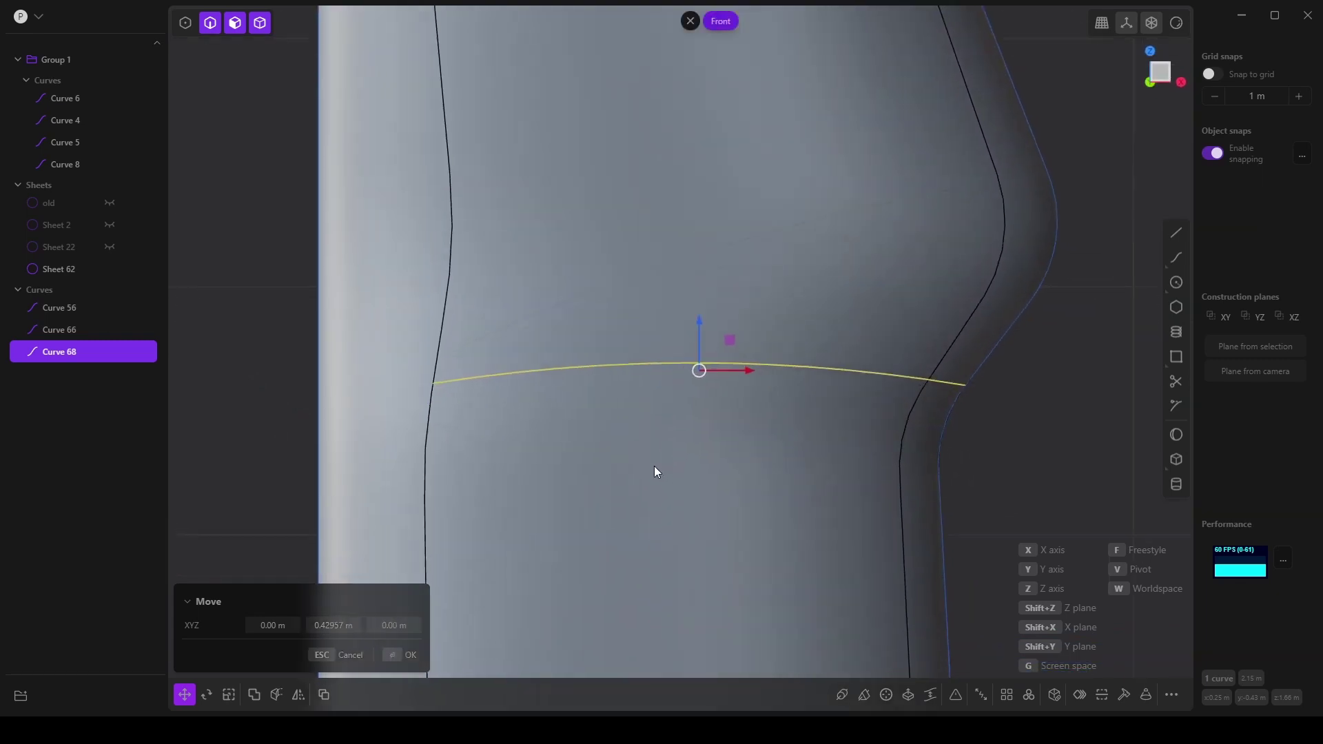
middle_click_drag(494, 415, 621, 449)
scroll(621, 449, "up", 2)
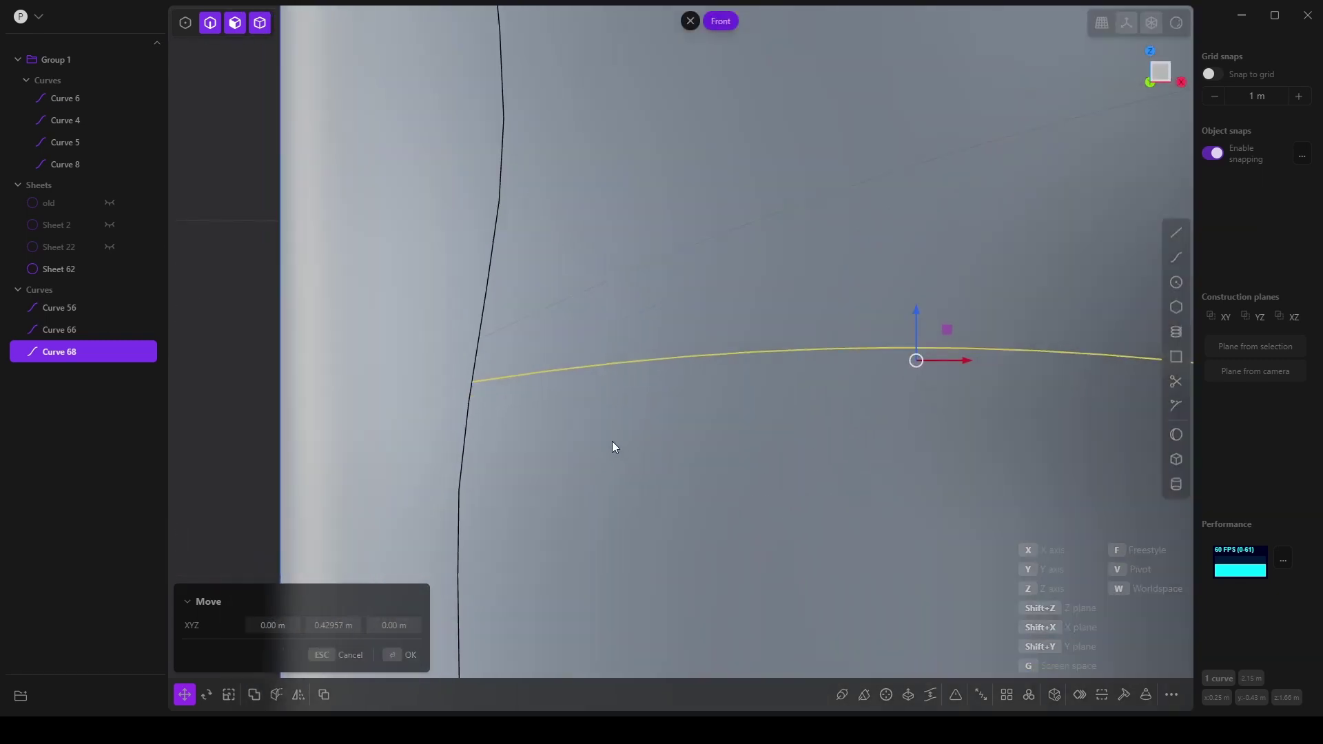
scroll(612, 439, "down", 2)
scroll(544, 431, "up", 3)
scroll(539, 430, "up", 1)
middle_click_drag(508, 329, 492, 416)
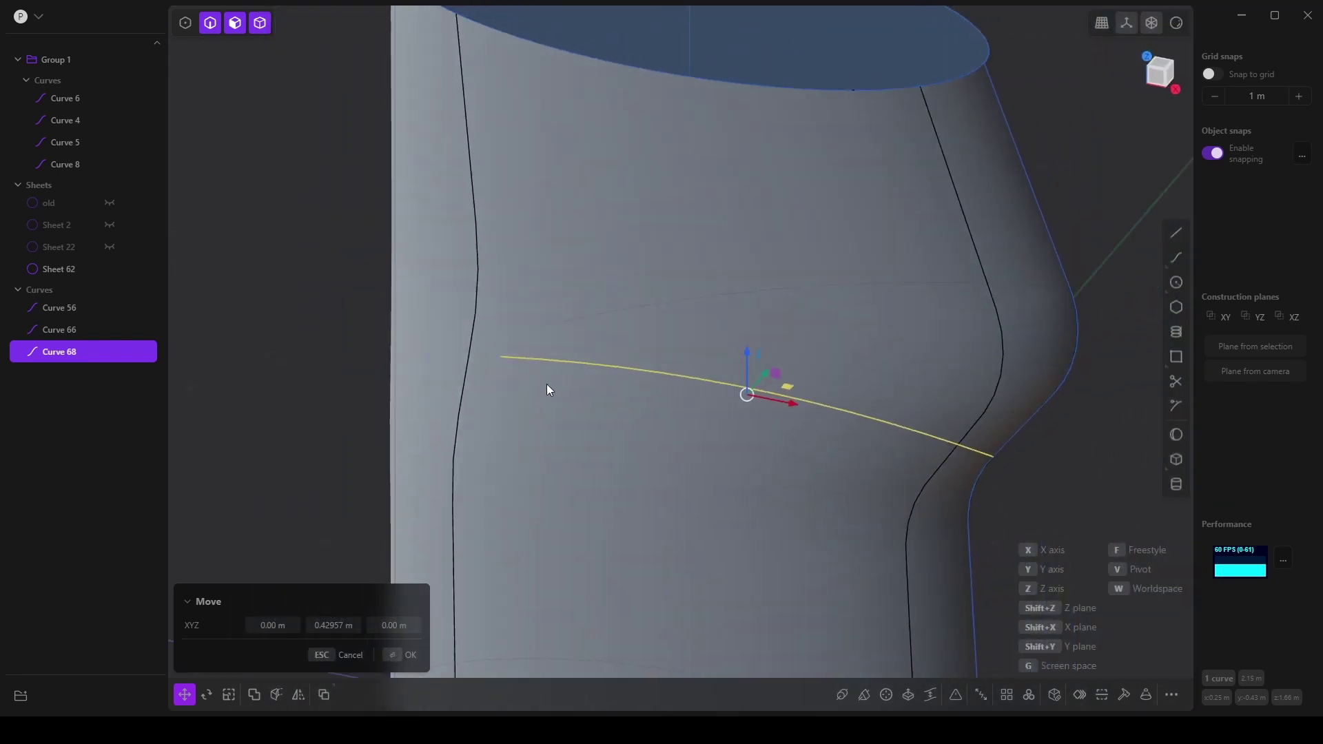
middle_click_drag(561, 386, 476, 425)
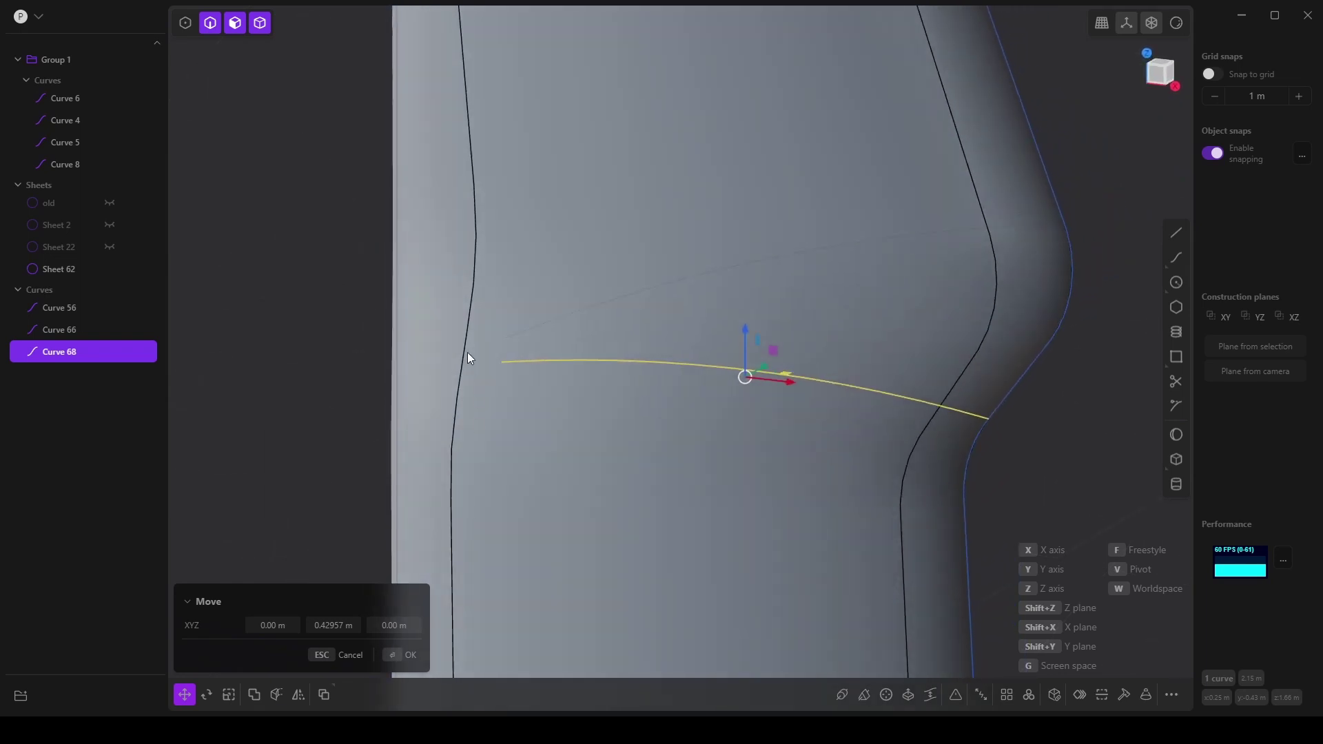
middle_click_drag(467, 353, 495, 418)
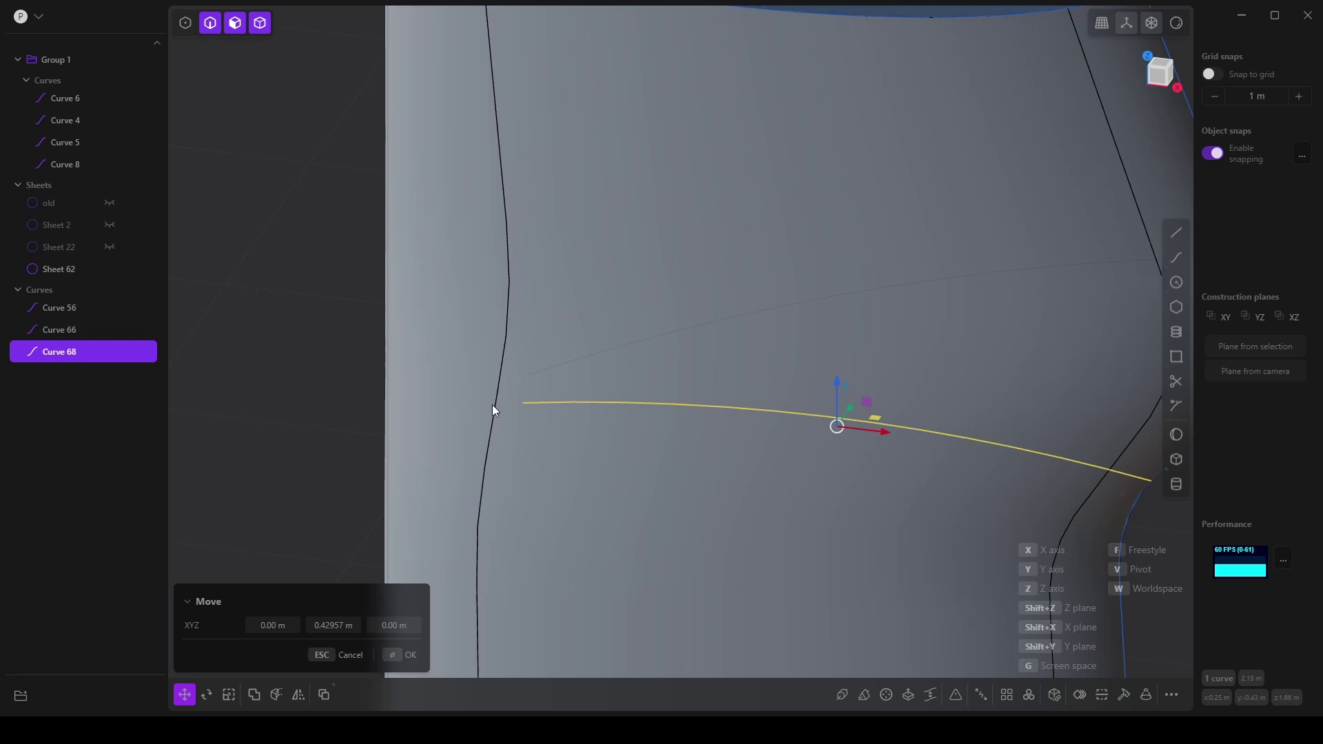
middle_click_drag(526, 398, 537, 359)
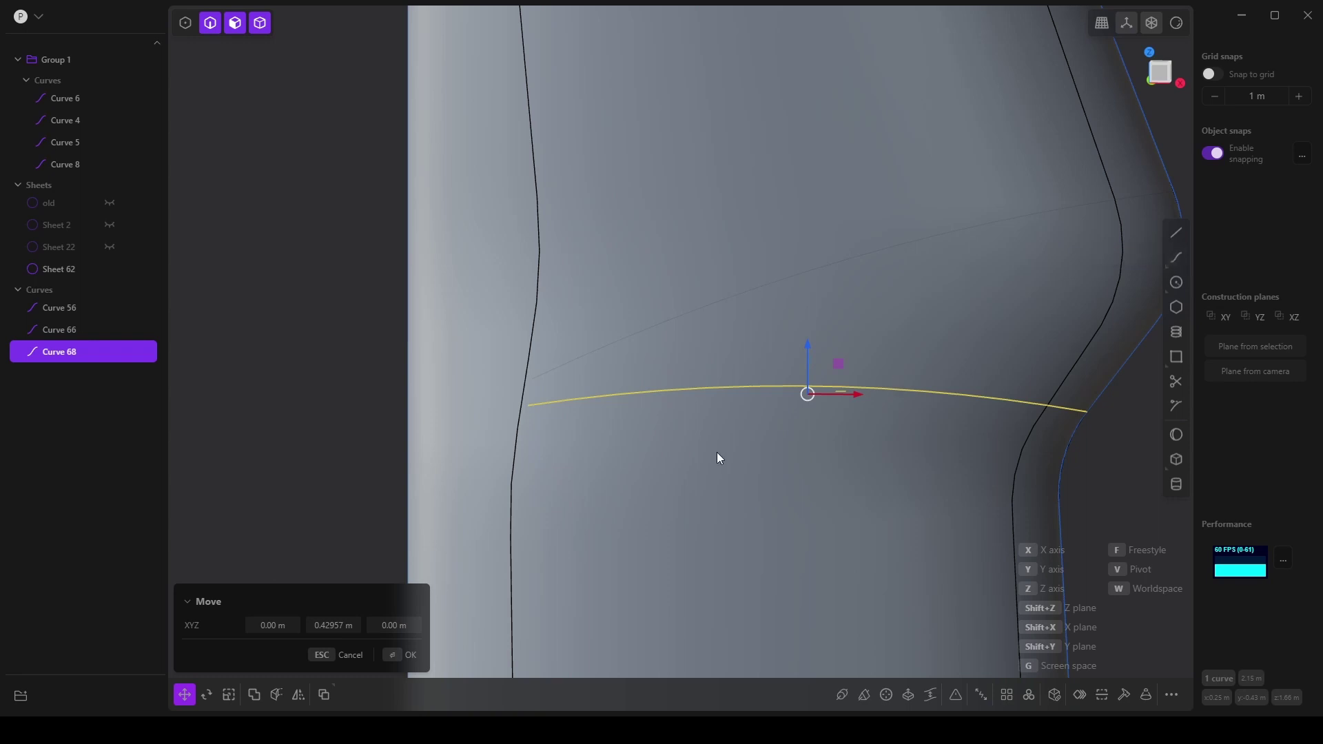
Draw a short straight line in the front view joining the inner ends of the upper and lower arched curves
key("KP_1")
left_click(1176, 233)
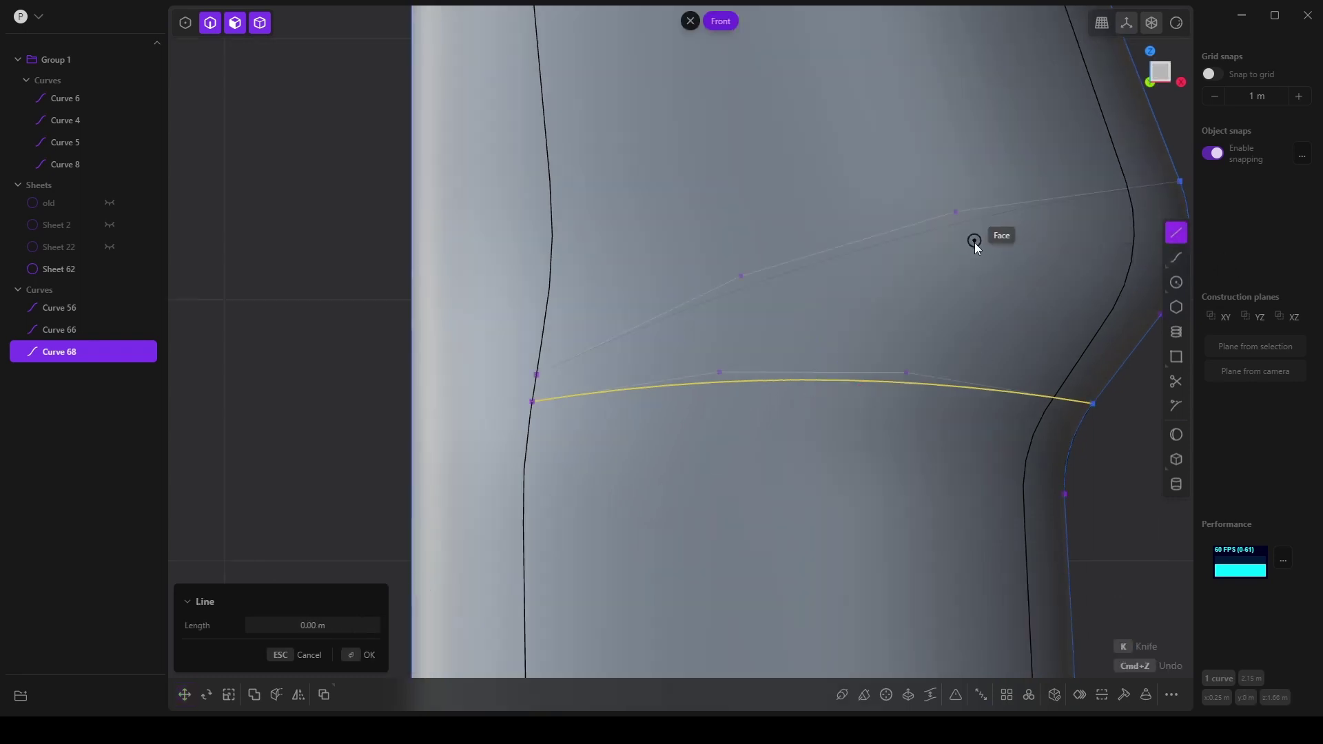
left_click(536, 374)
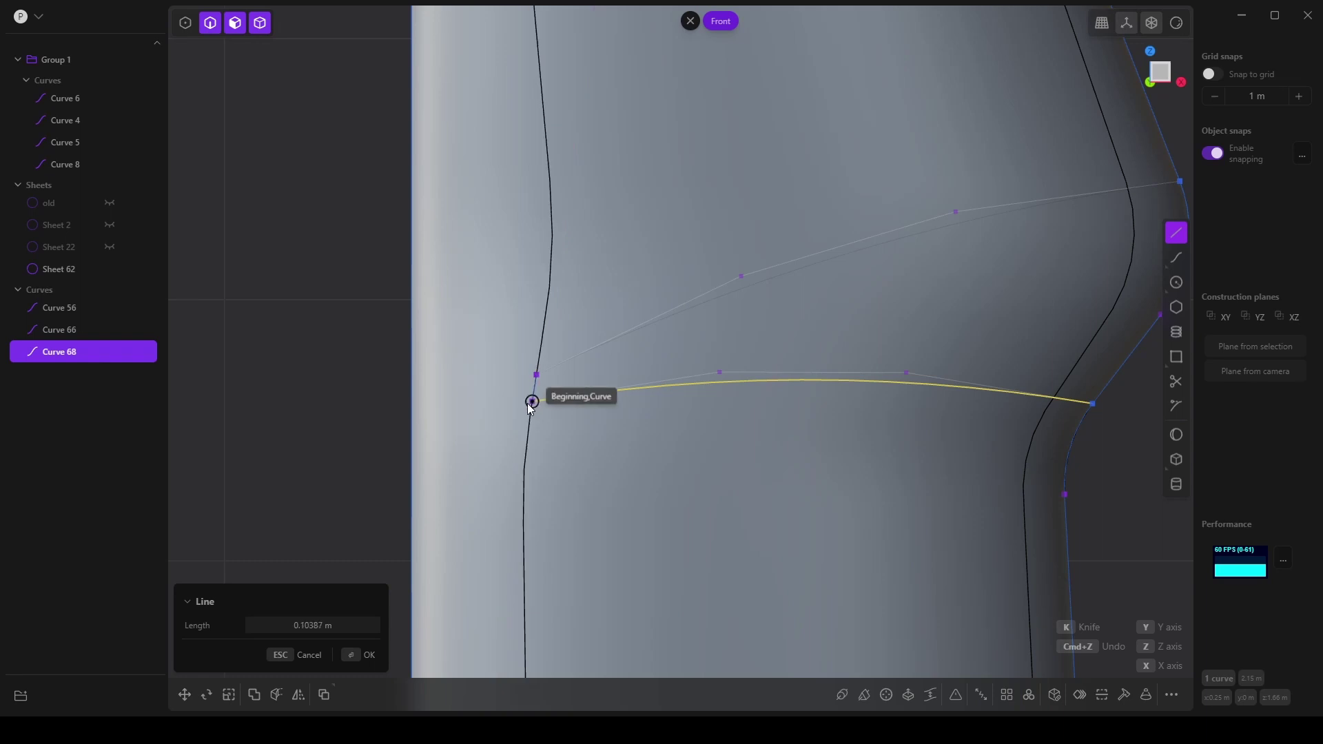
left_click(532, 401)
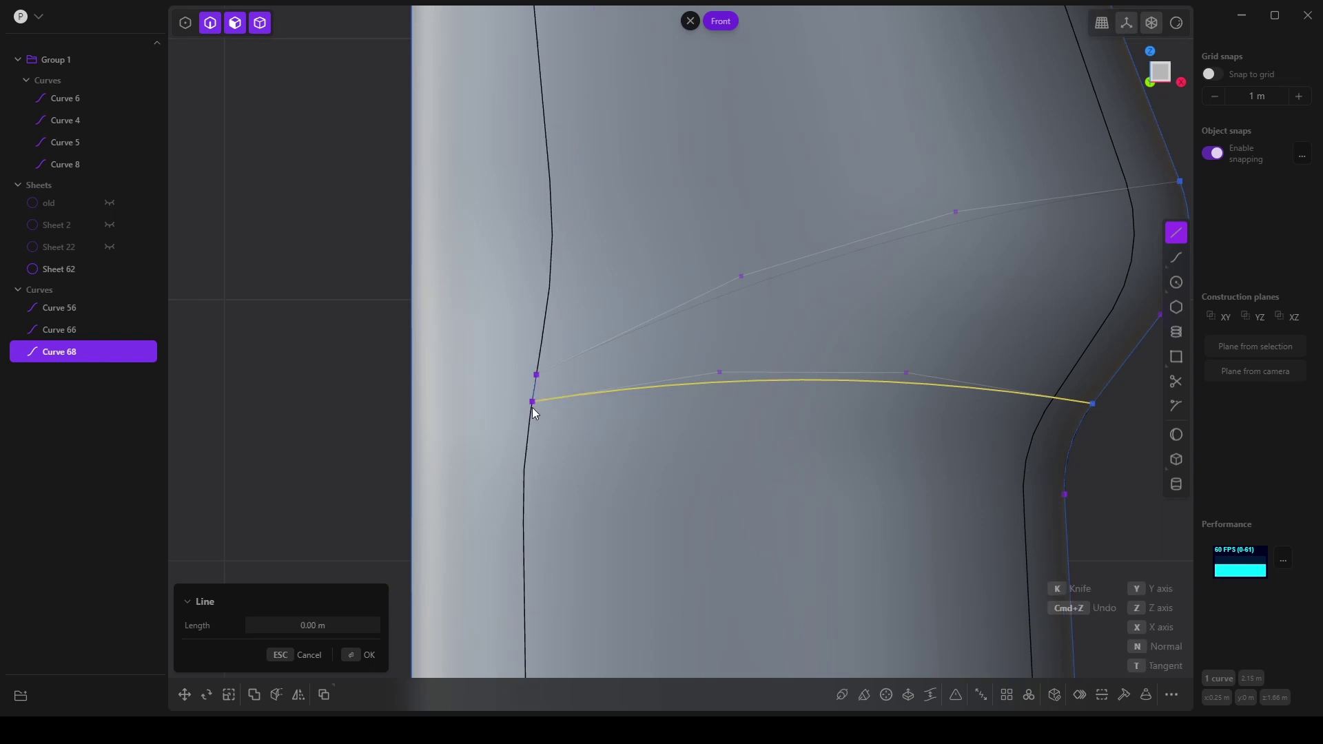
key("Return")
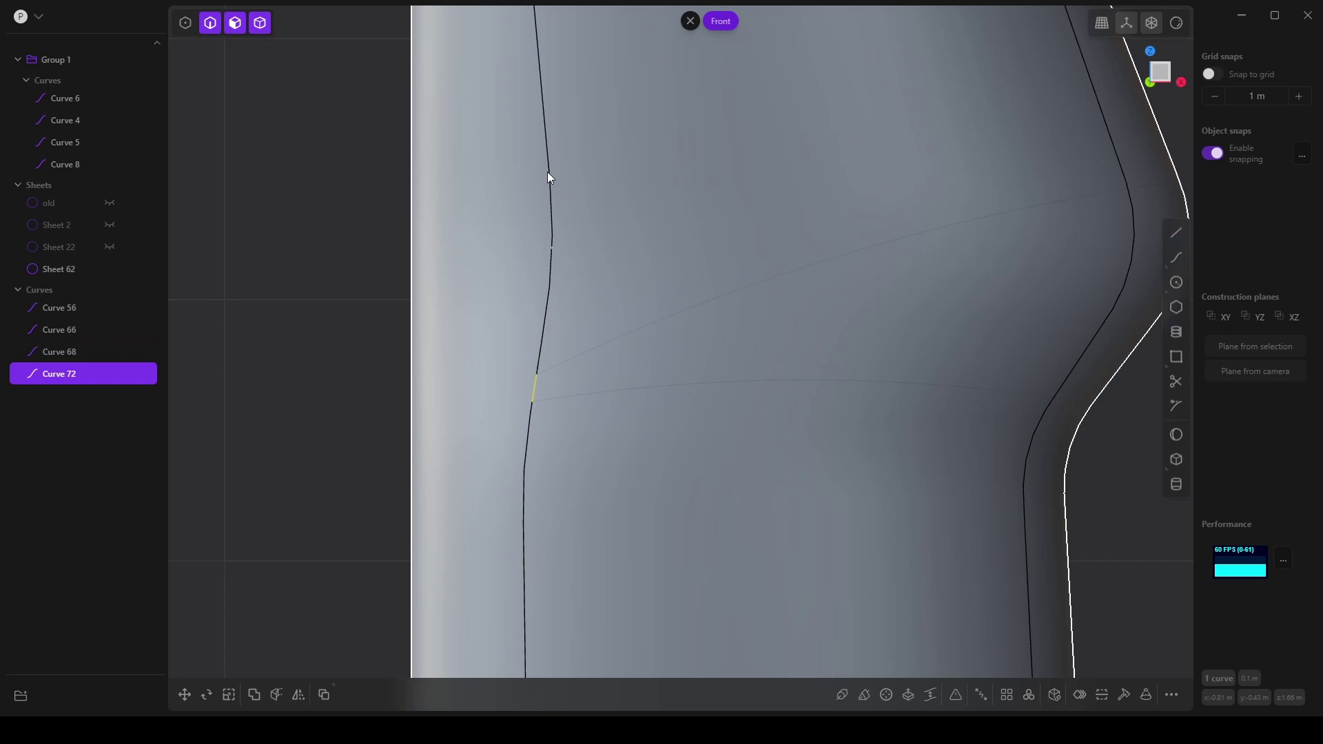
Move the short connecting line 0.29309 m along Y towards the cut plane
middle_click_drag(597, 380, 473, 482)
left_click(184, 694)
middle_click_drag(491, 377, 467, 450)
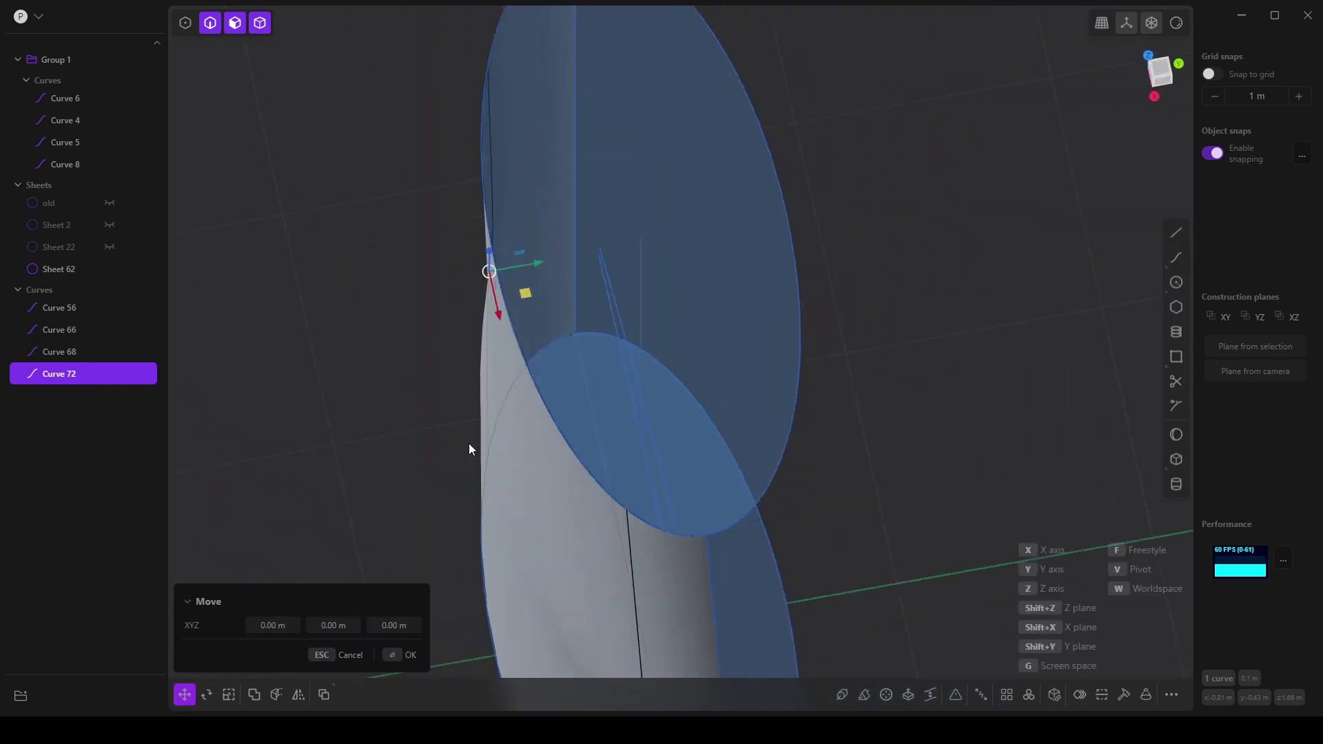
left_click_drag(543, 258, 594, 257)
middle_click_drag(593, 256, 566, 318)
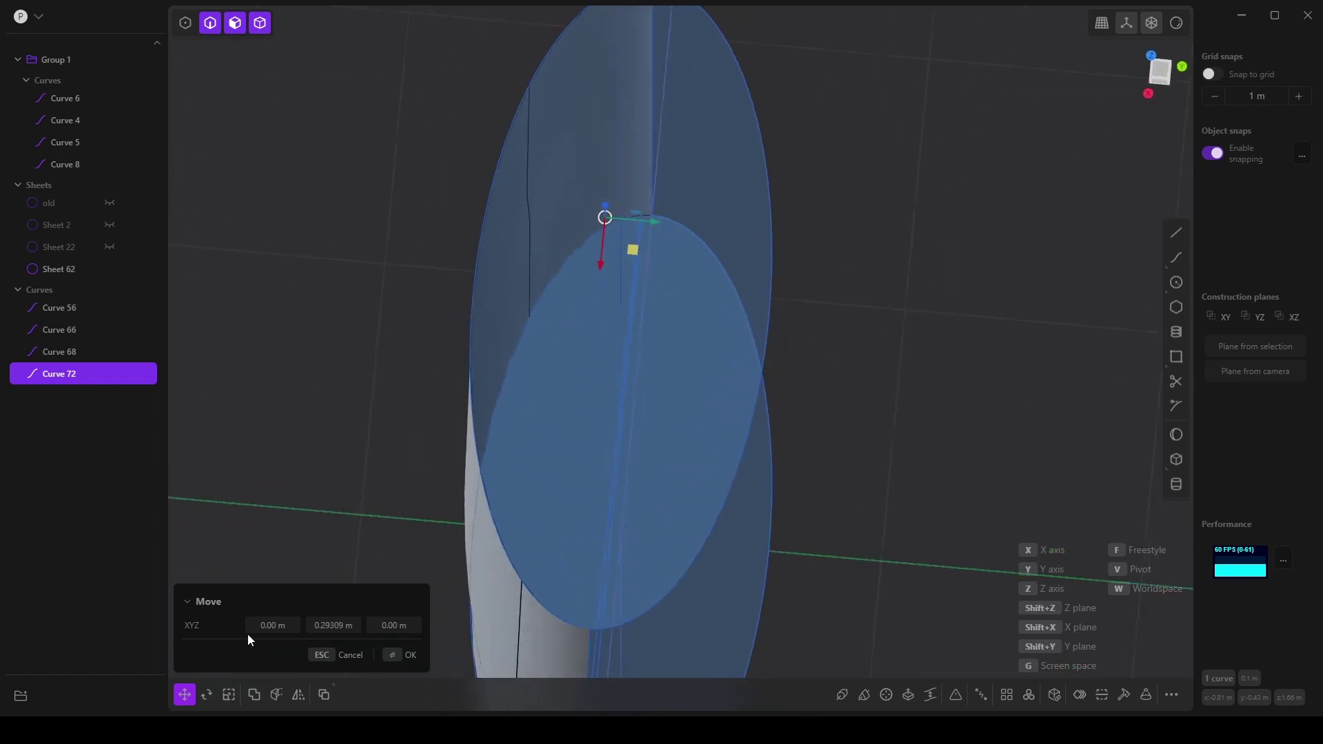
middle_click_drag(572, 269, 710, 235)
middle_click_drag(399, 578, 320, 601)
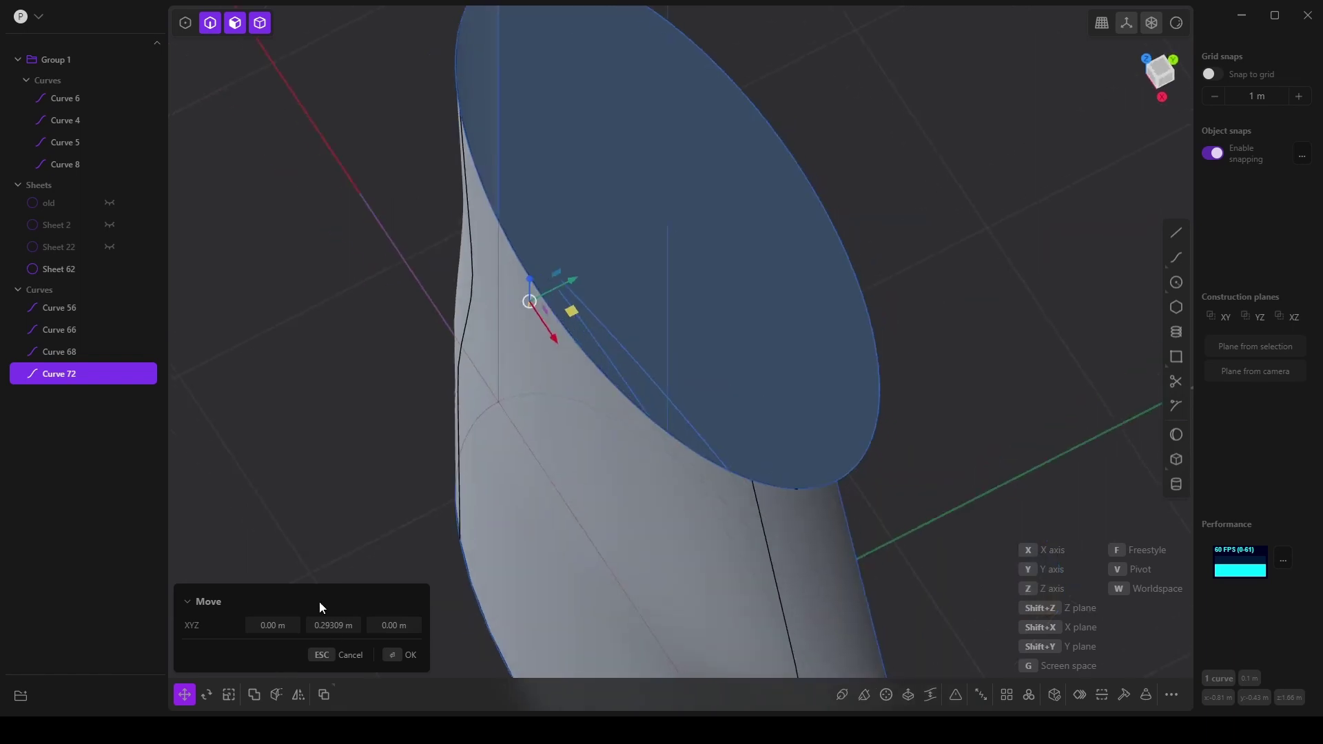
left_click(228, 694)
left_click_drag(572, 274, 551, 288)
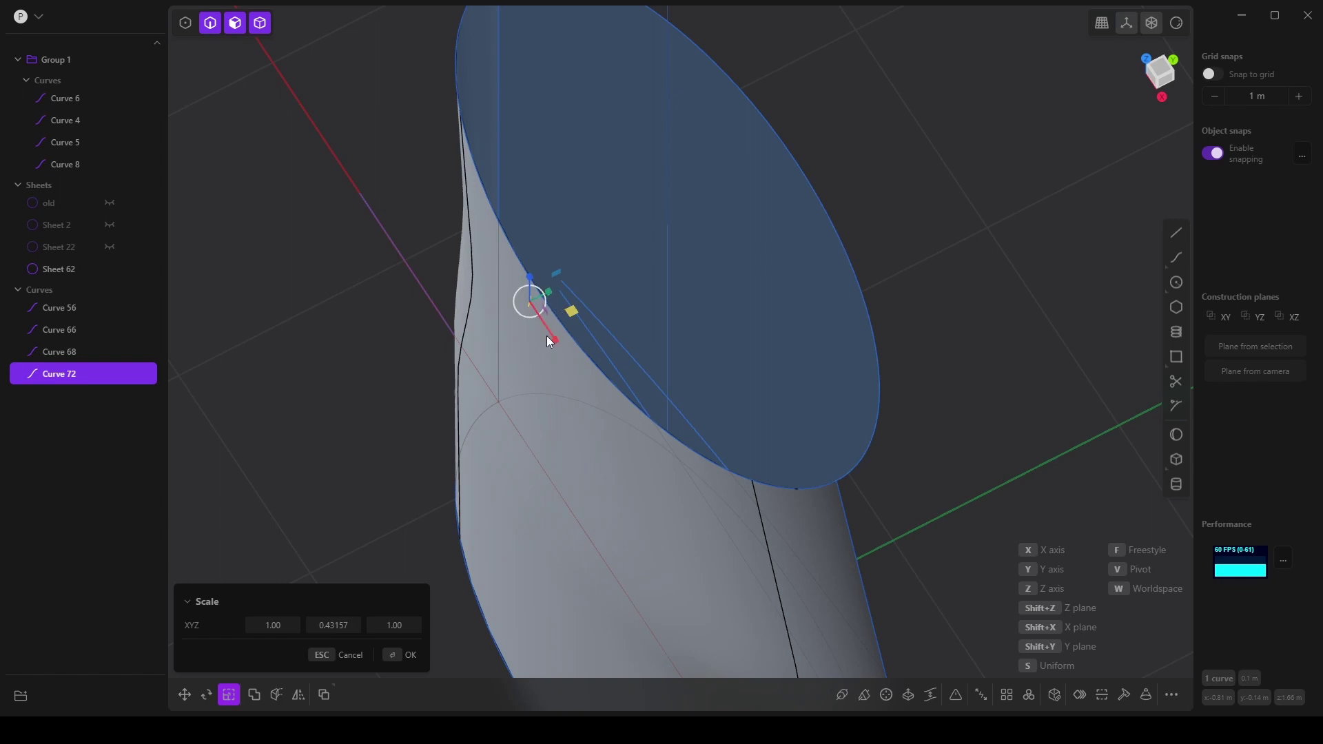
left_click(335, 627)
type("1")
left_click(411, 655)
Move the short connecting line further along Y until it meets the inner ends of both arched curves on the cut plane
left_click(185, 695)
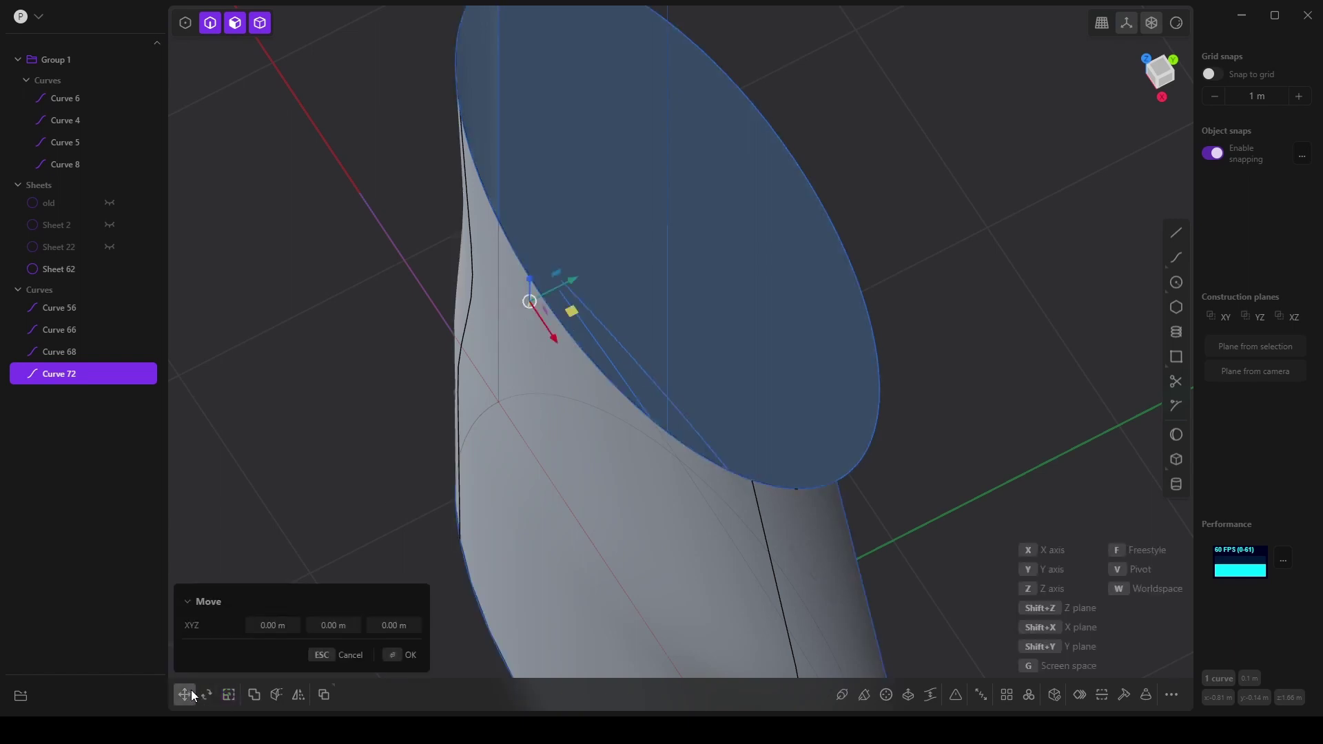
mouse_move(577, 293)
left_mouse_down()
mouse_move(593, 278)
mouse_move(560, 279)
left_mouse_up()
left_click(615, 445)
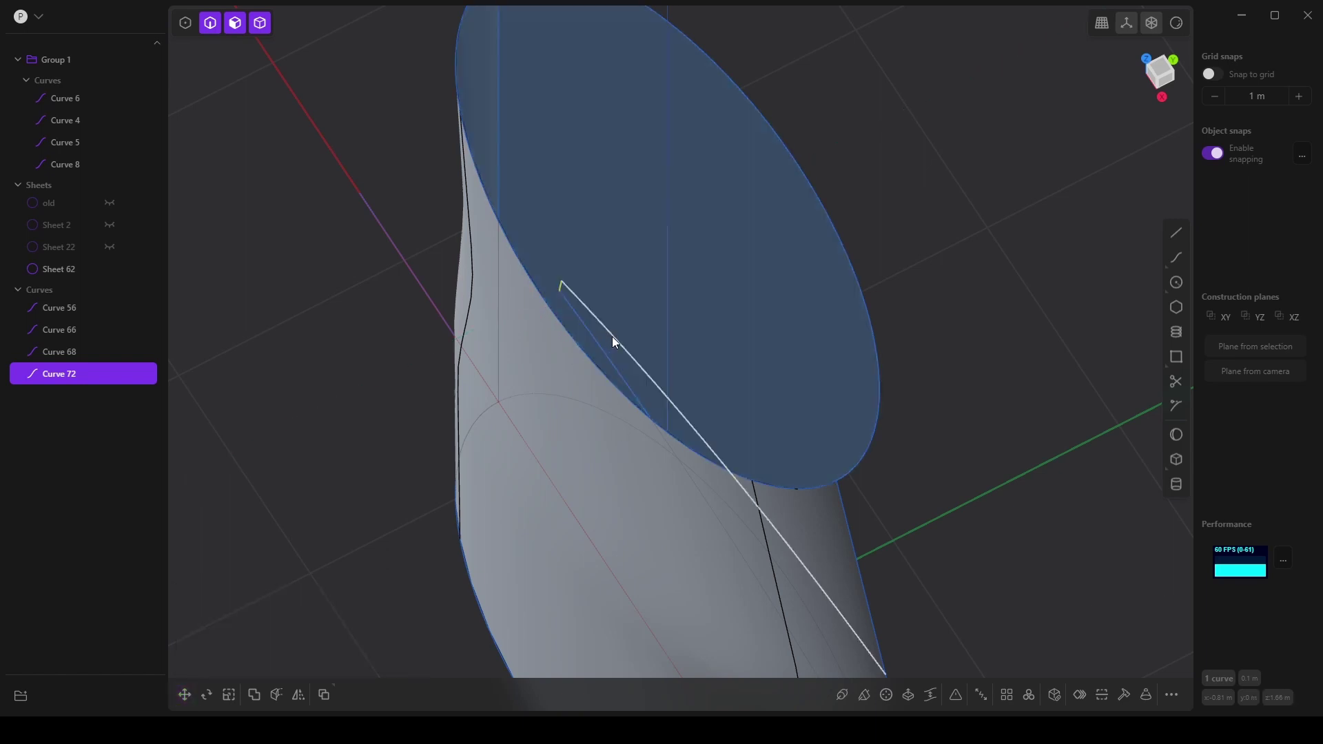
Join the two arched curves and the short connecting line into one continuous curve
left_click(612, 341)
left_click(558, 286, "shift")
left_click(580, 320, "shift")
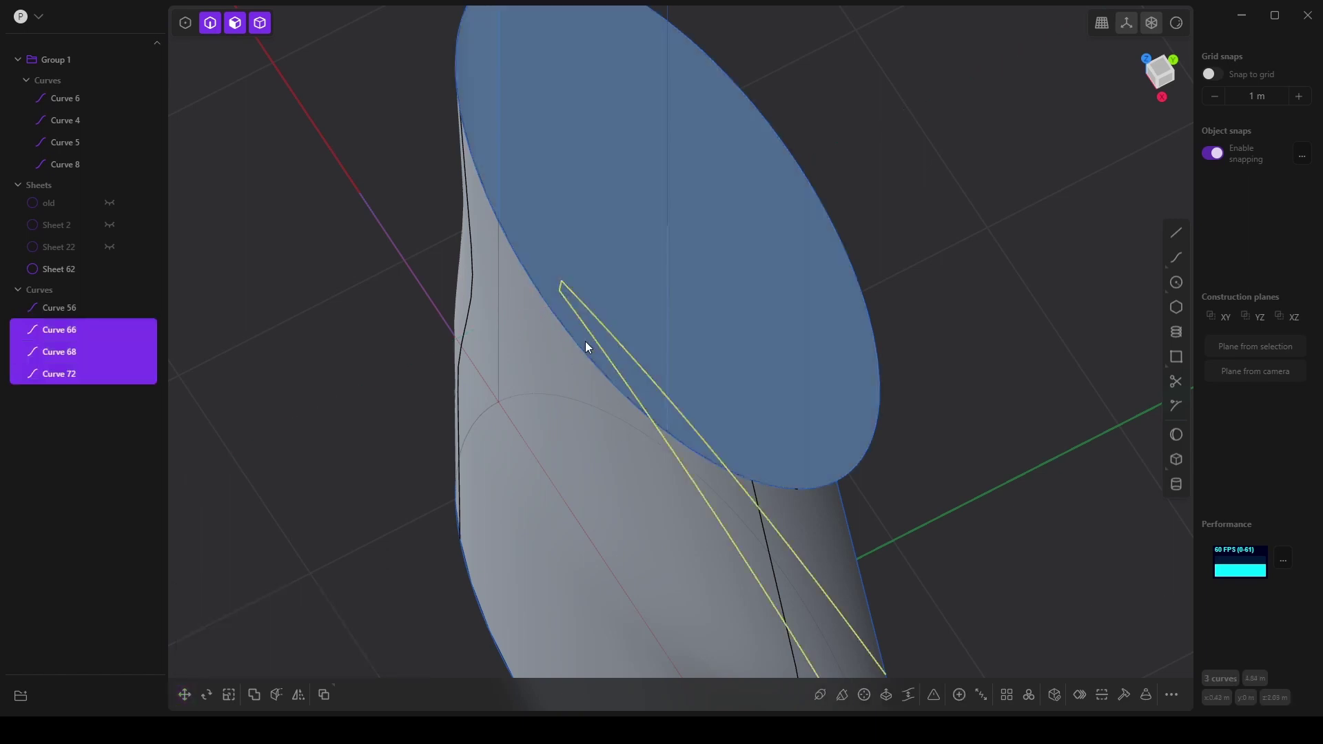
middle_click_drag(585, 341, 667, 321)
key("j")
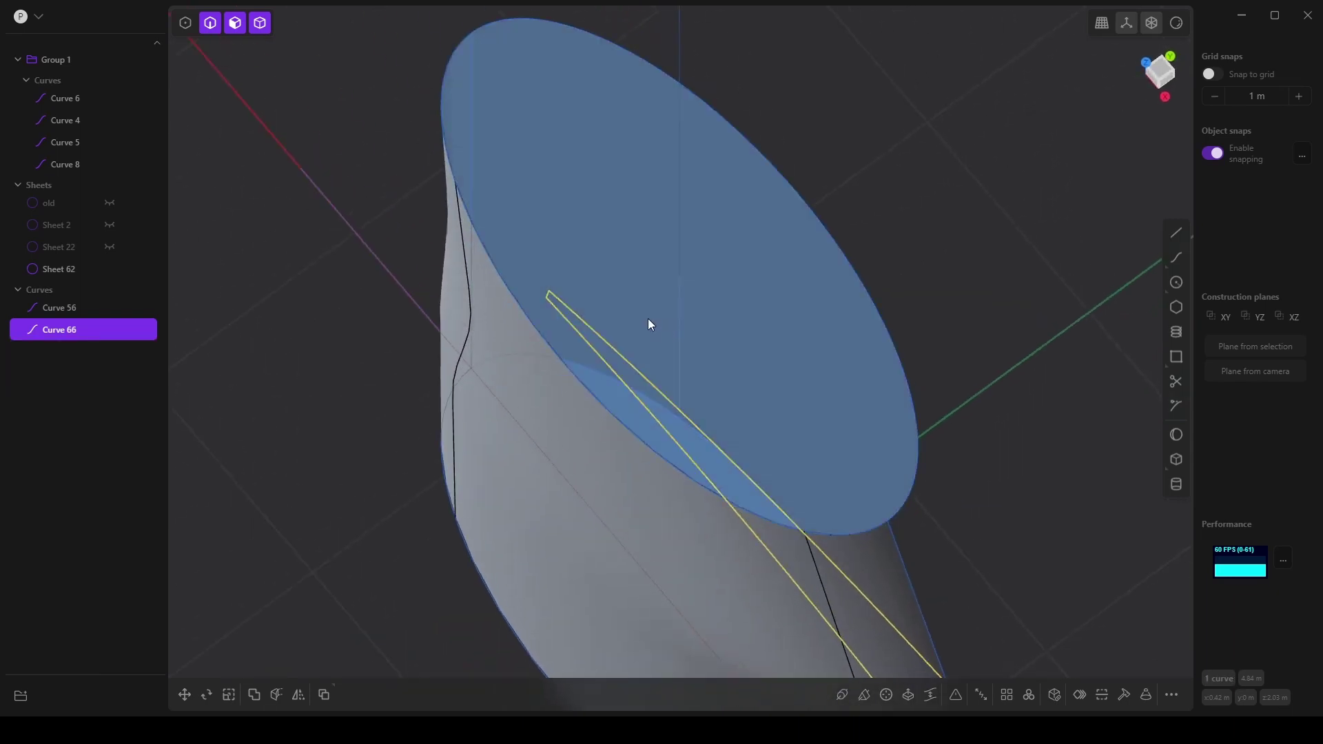
Examine the joined curve against the half body in the front view, especially its narrow inner end at the inserted edge
key("KP_1")
scroll(787, 392, "down", 2)
middle_click_drag(825, 443, 662, 452, "shift")
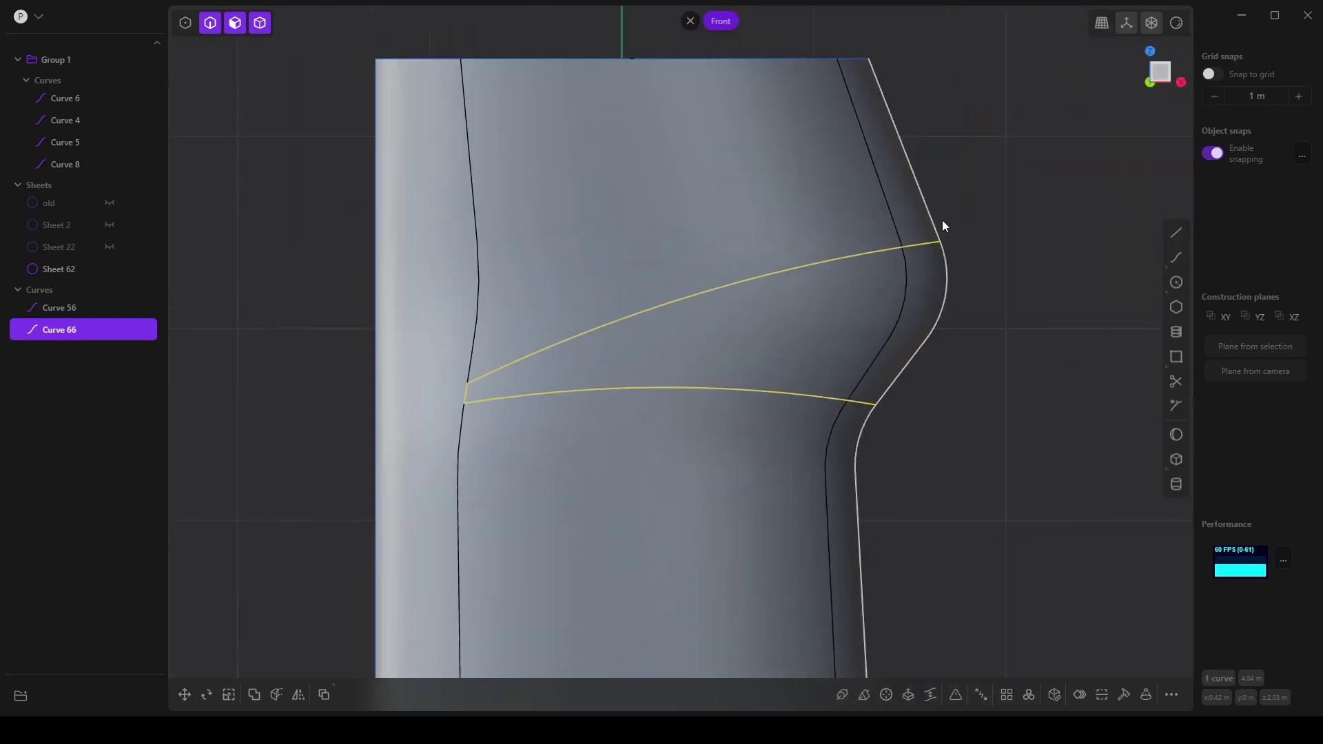
scroll(557, 465, "down", 1)
scroll(508, 441, "up", 4)
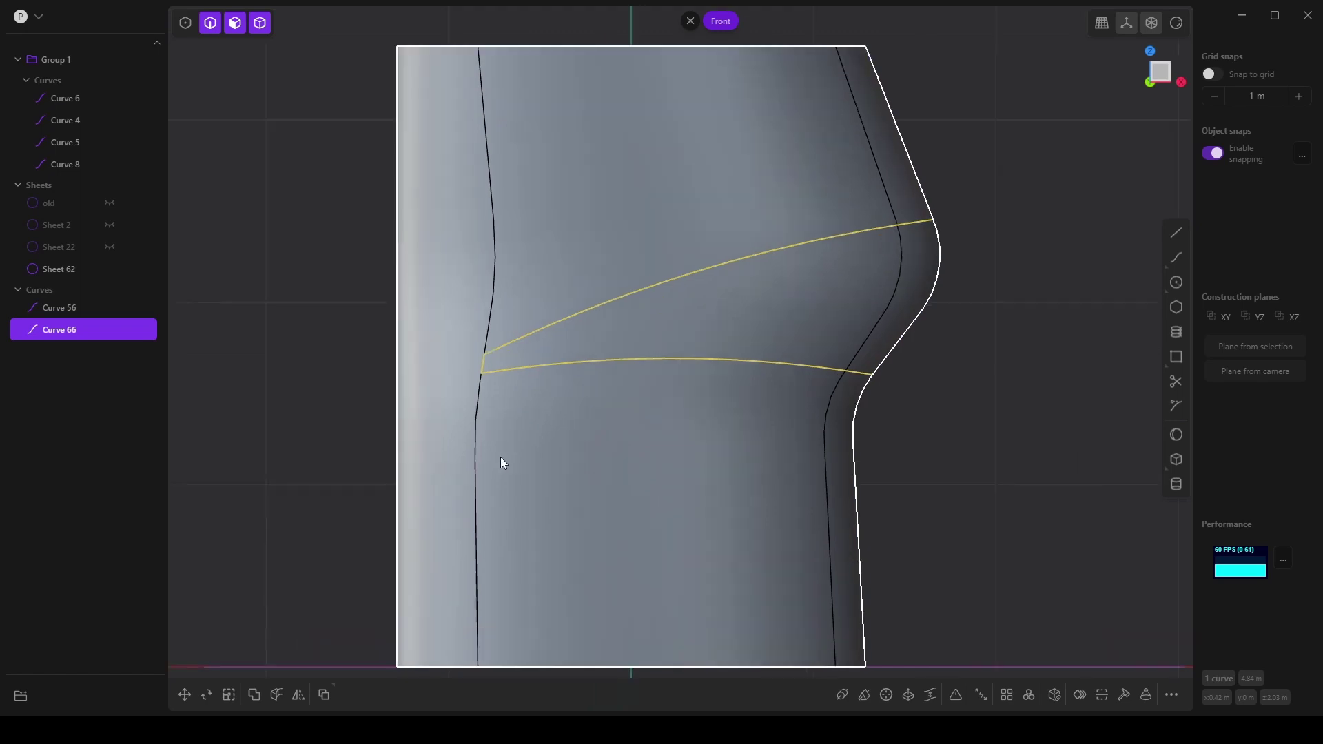
middle_click_drag(493, 384, 520, 514, "shift")
scroll(519, 513, "up", 8)
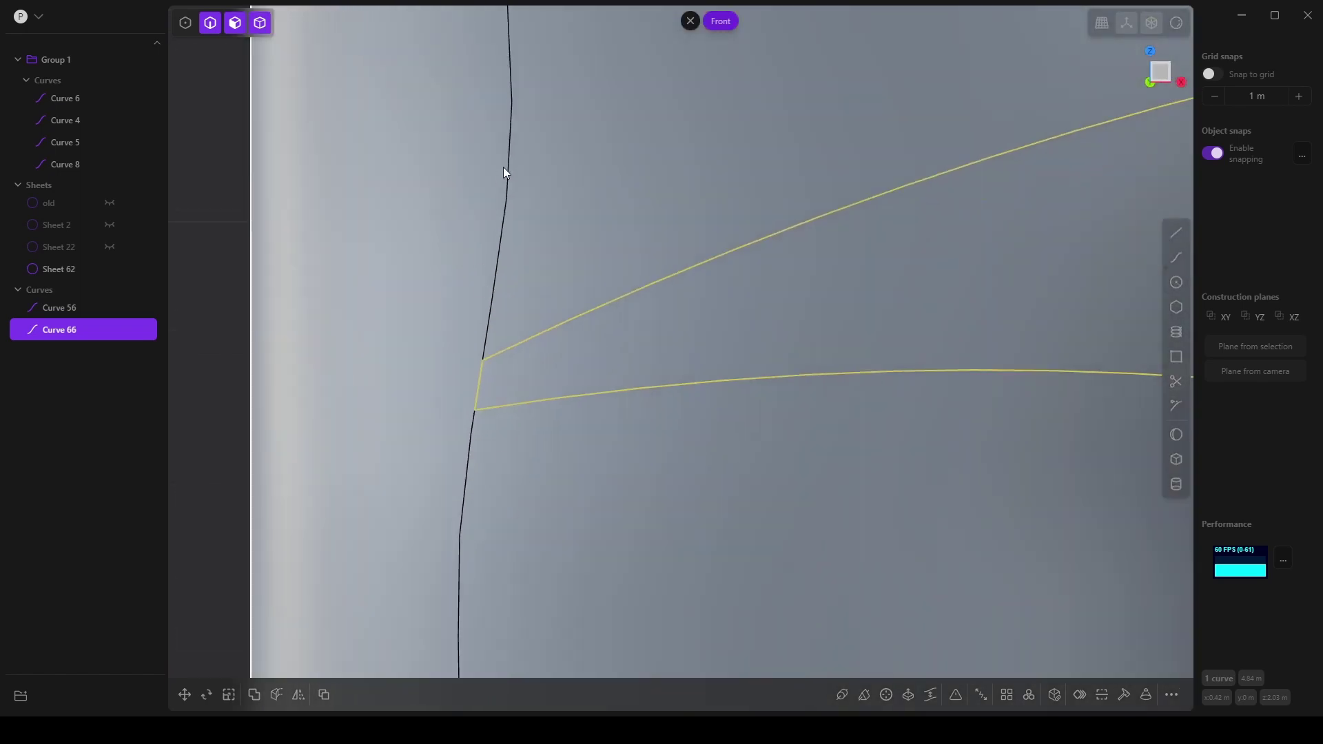
scroll(473, 449, "down", 6)
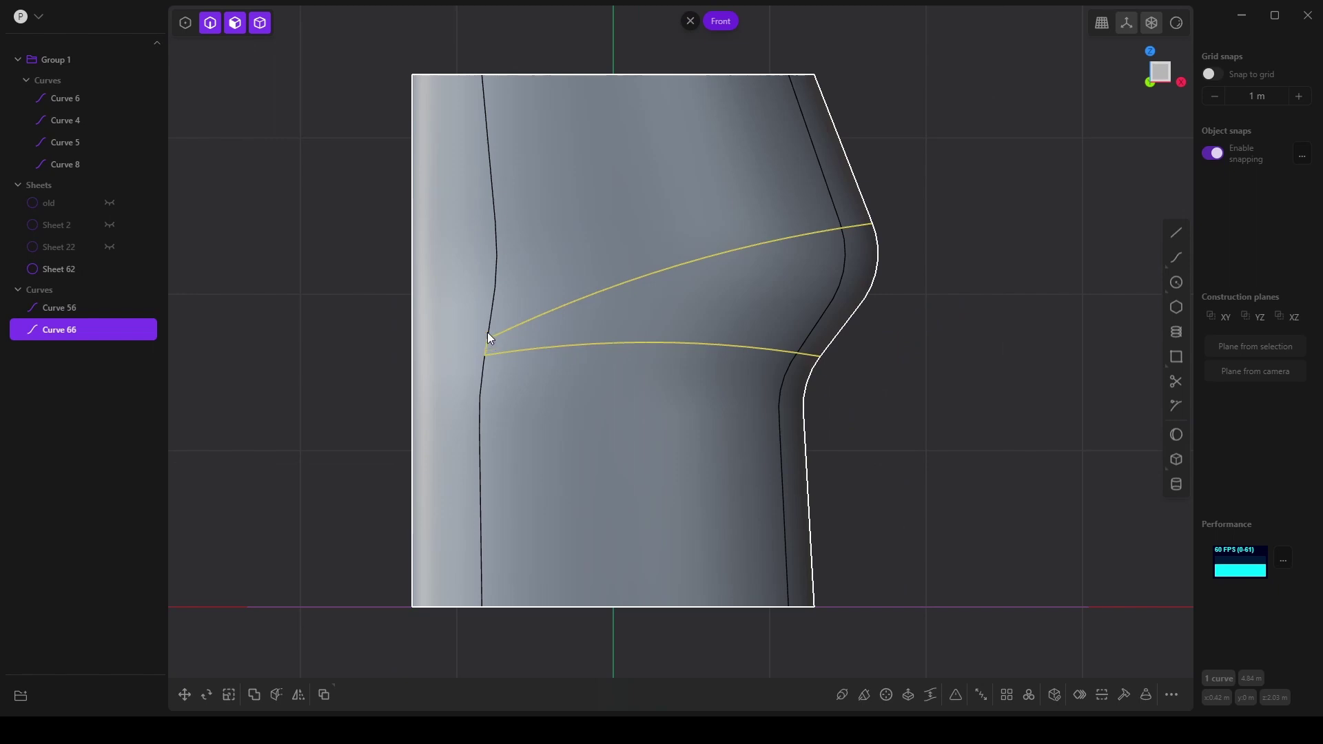
scroll(486, 341, "up", 4)
mouse_move(482, 370)
middle_mouse_down()
mouse_move(372, 411)
mouse_move(581, 381)
mouse_move(479, 370)
middle_mouse_up()
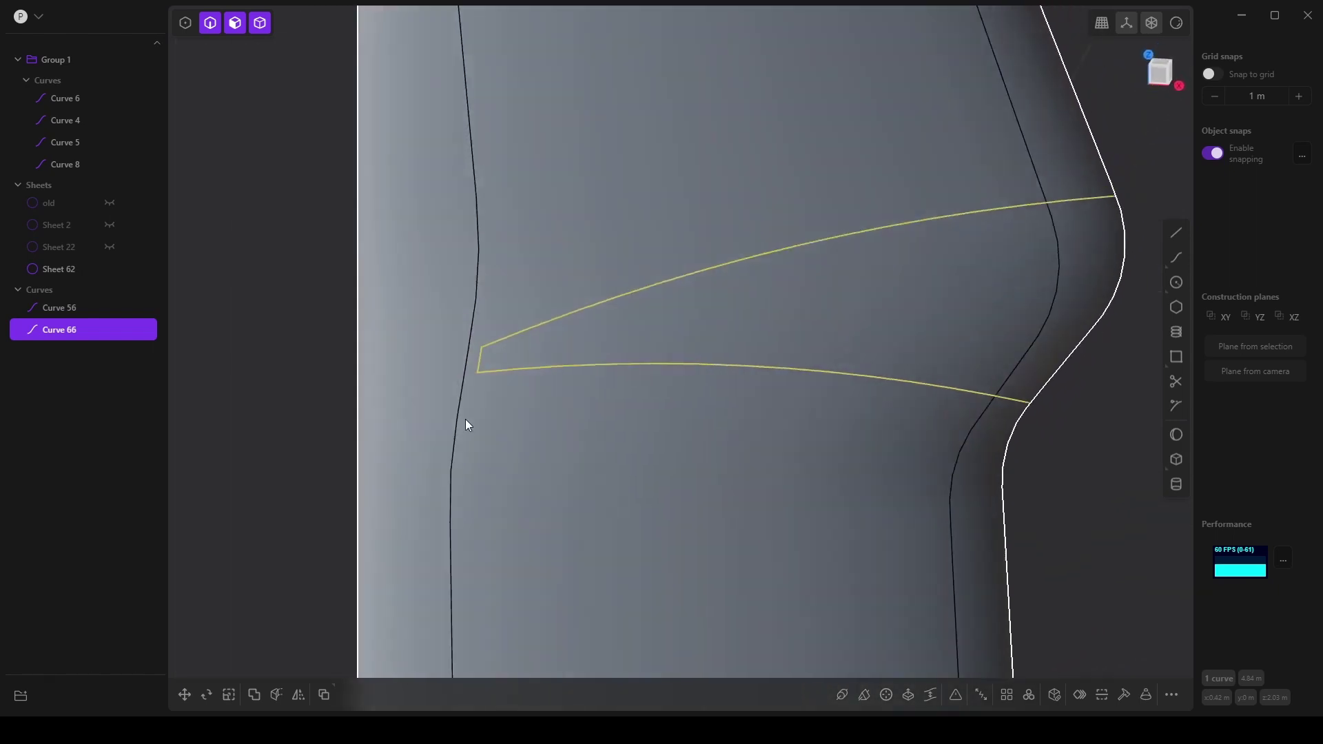
mouse_move(472, 435)
middle_mouse_down()
mouse_move(429, 445)
mouse_move(355, 410)
mouse_move(481, 419)
middle_mouse_up()
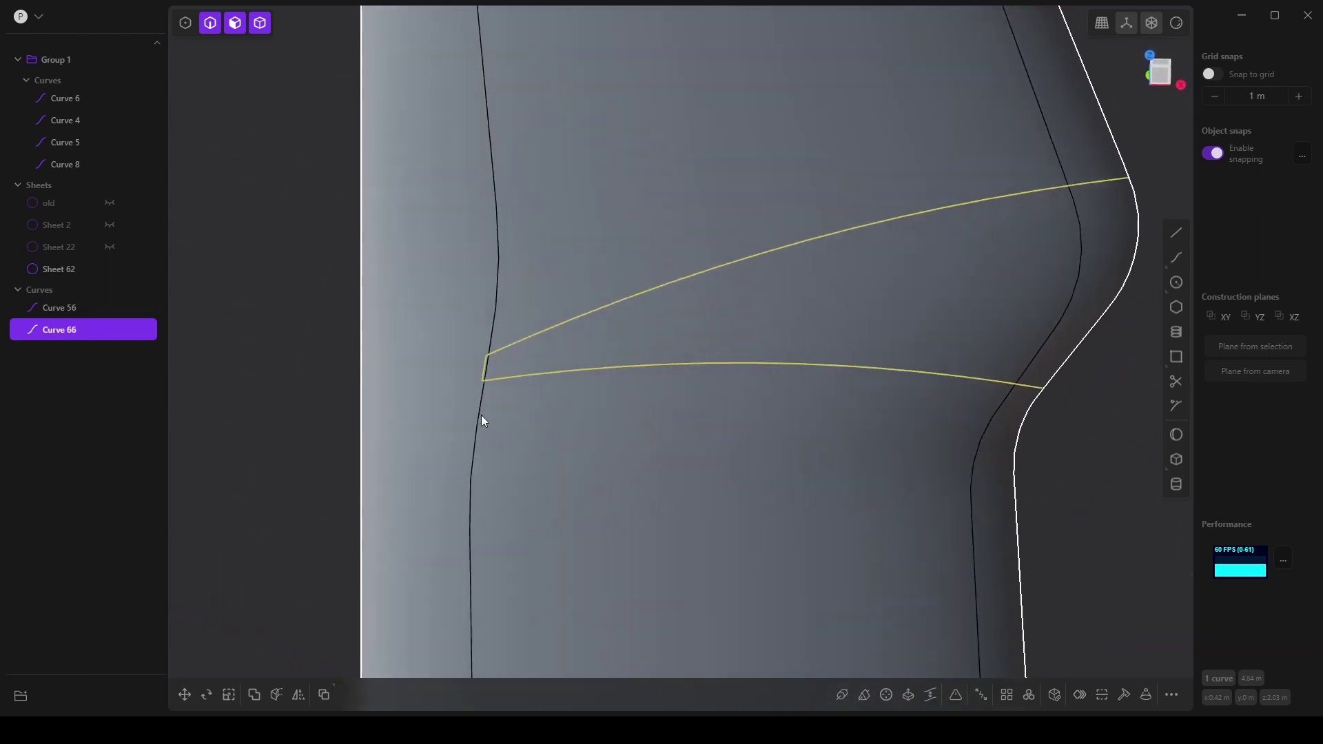
key("KP_1")
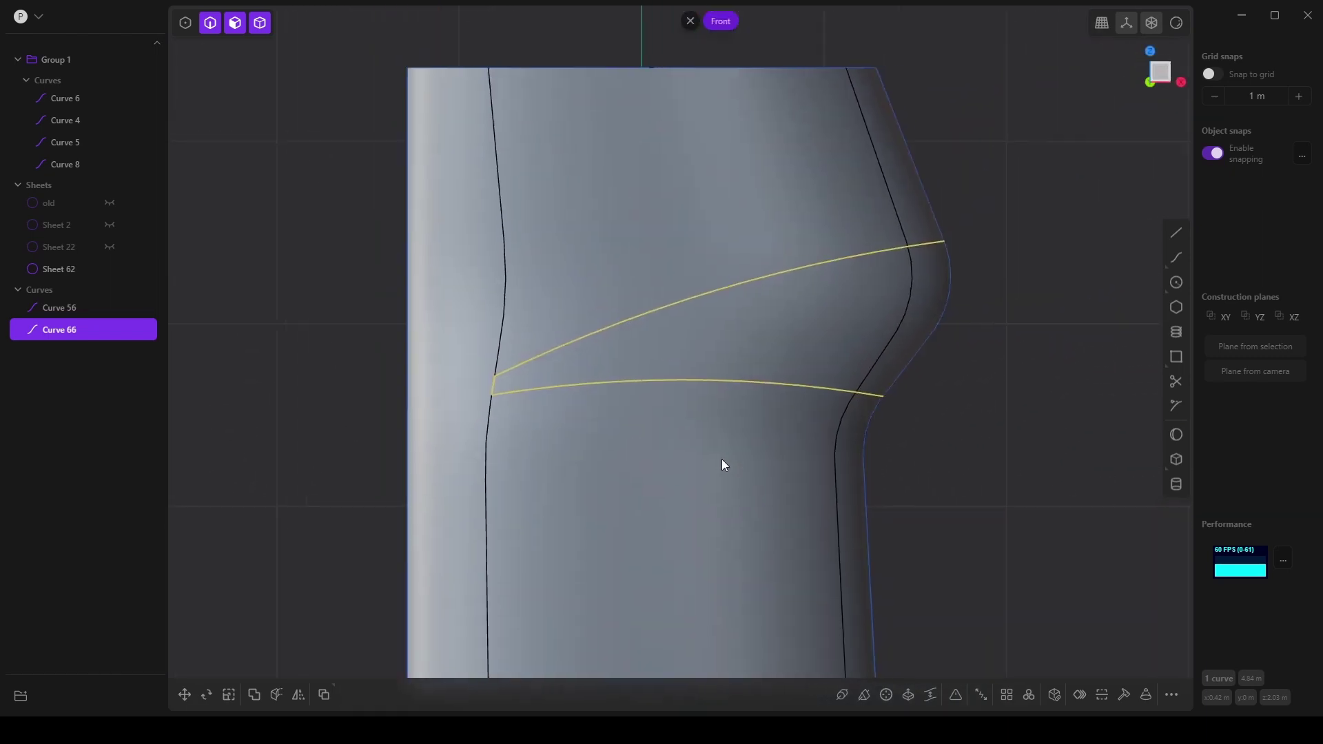
middle_click_drag(645, 395, 607, 333, "shift")
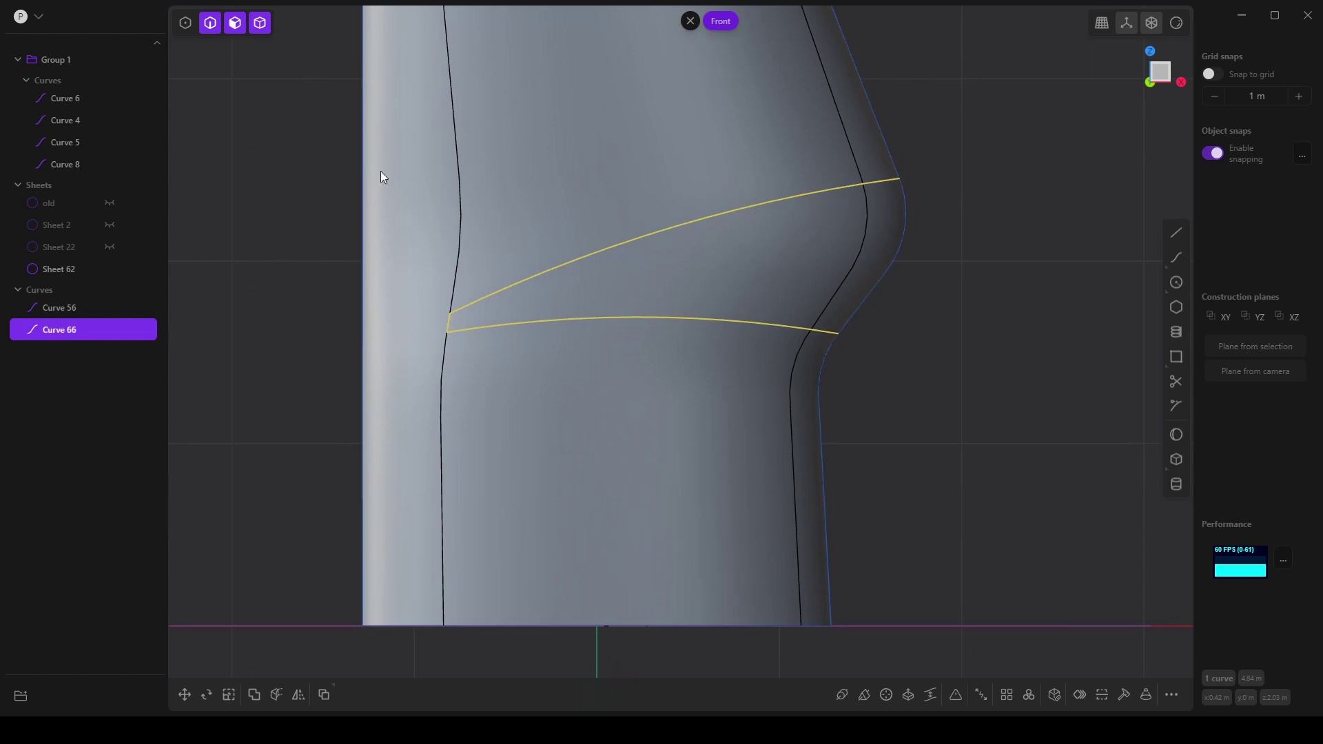
Cut the half body sheet with the joined wedge-shaped curve
left_click(578, 531)
left_click(209, 25)
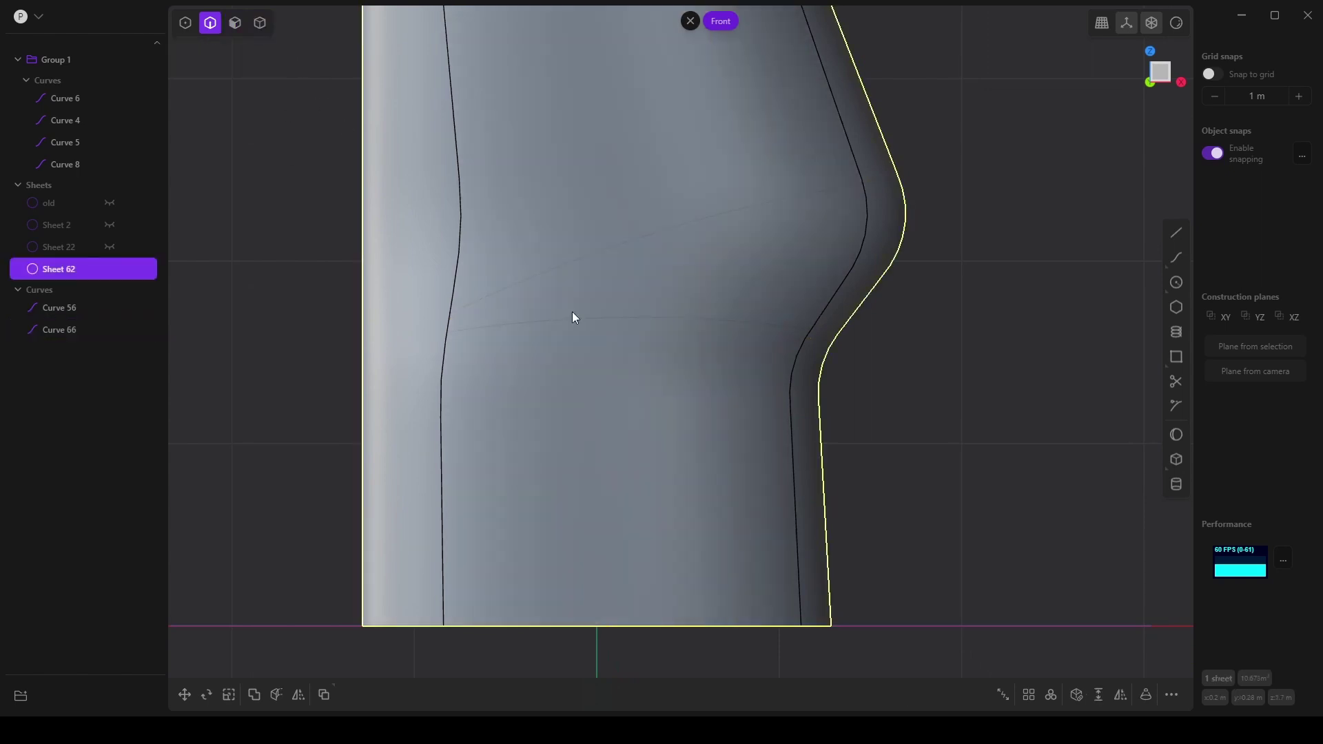
left_click(572, 321, "shift")
key("c")
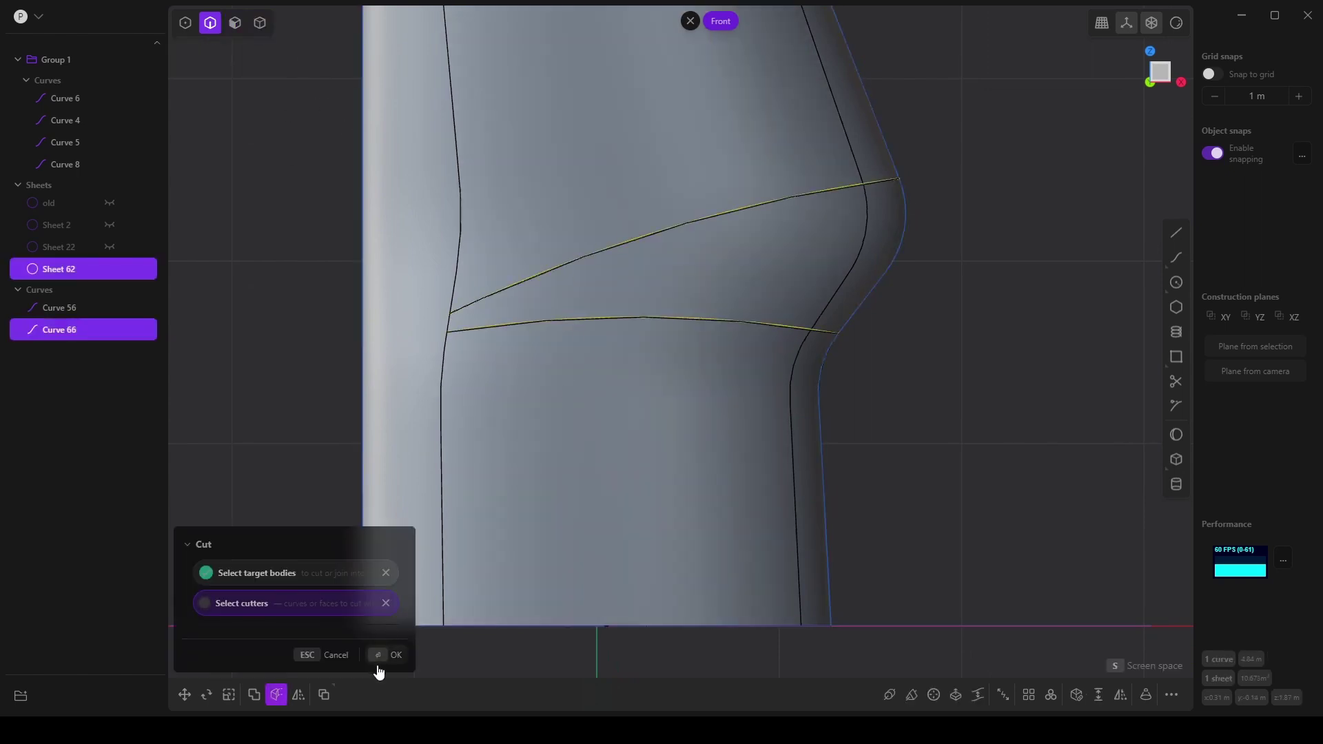
left_click(381, 658)
left_click(303, 219)
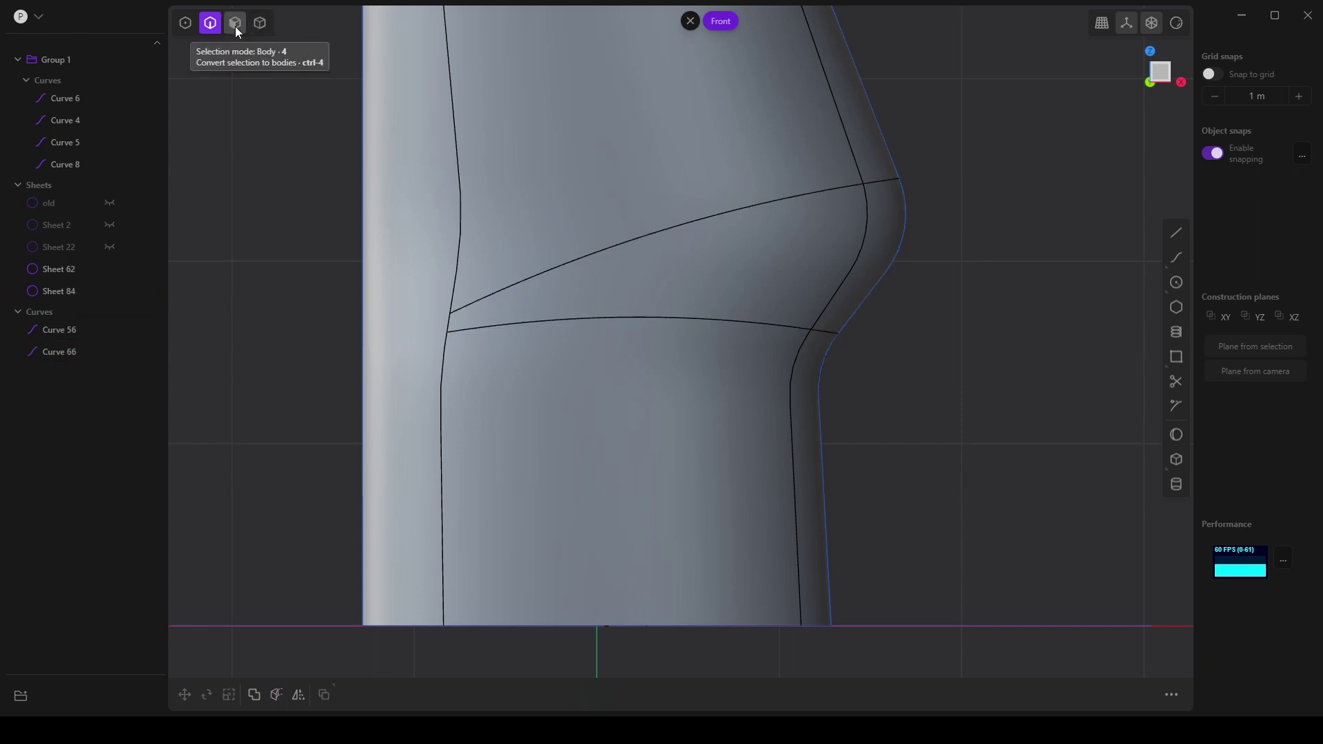
Delete the wedge-shaped sheet enclosed by the joined curve
left_click(260, 23)
left_click(776, 275)
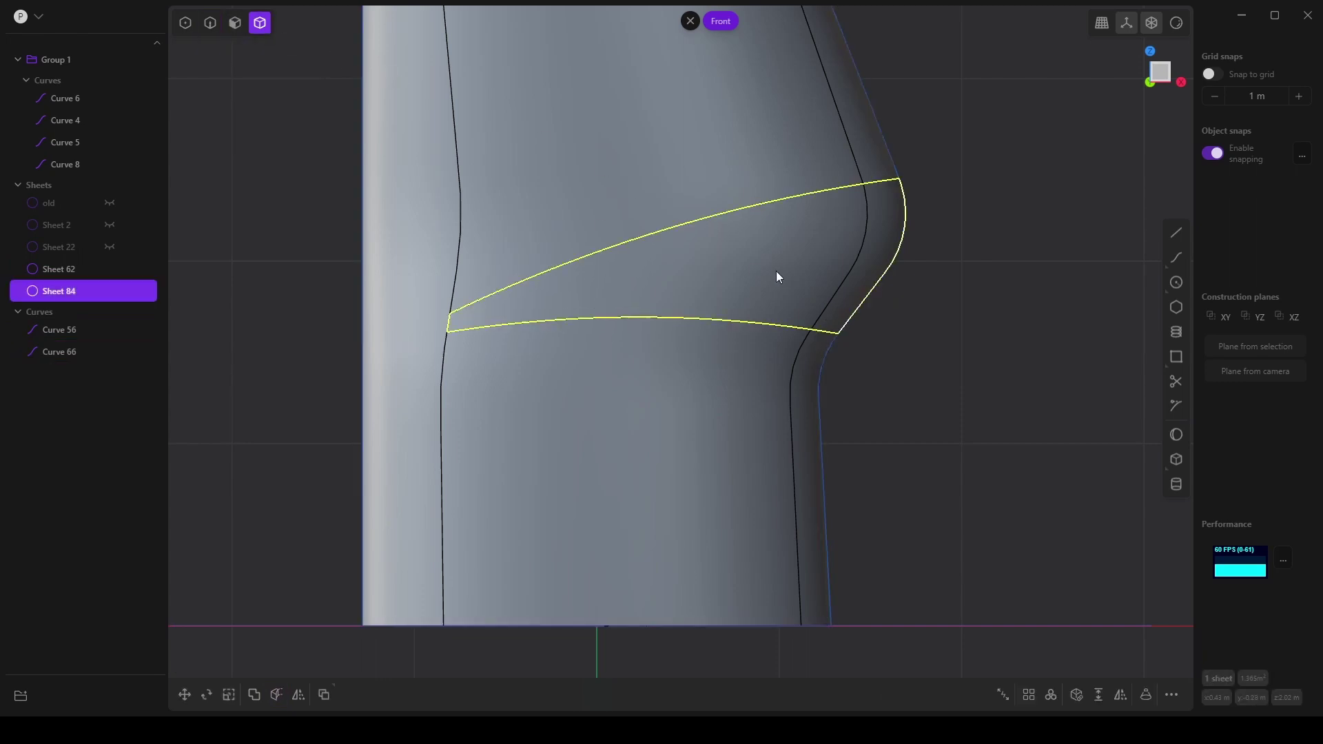
key("Delete")
middle_click_drag(747, 399, 695, 436)
scroll(671, 441, "up", 3)
Delete the large face below the wedge opening, keeping the narrow strips on either side of it
left_click(210, 23)
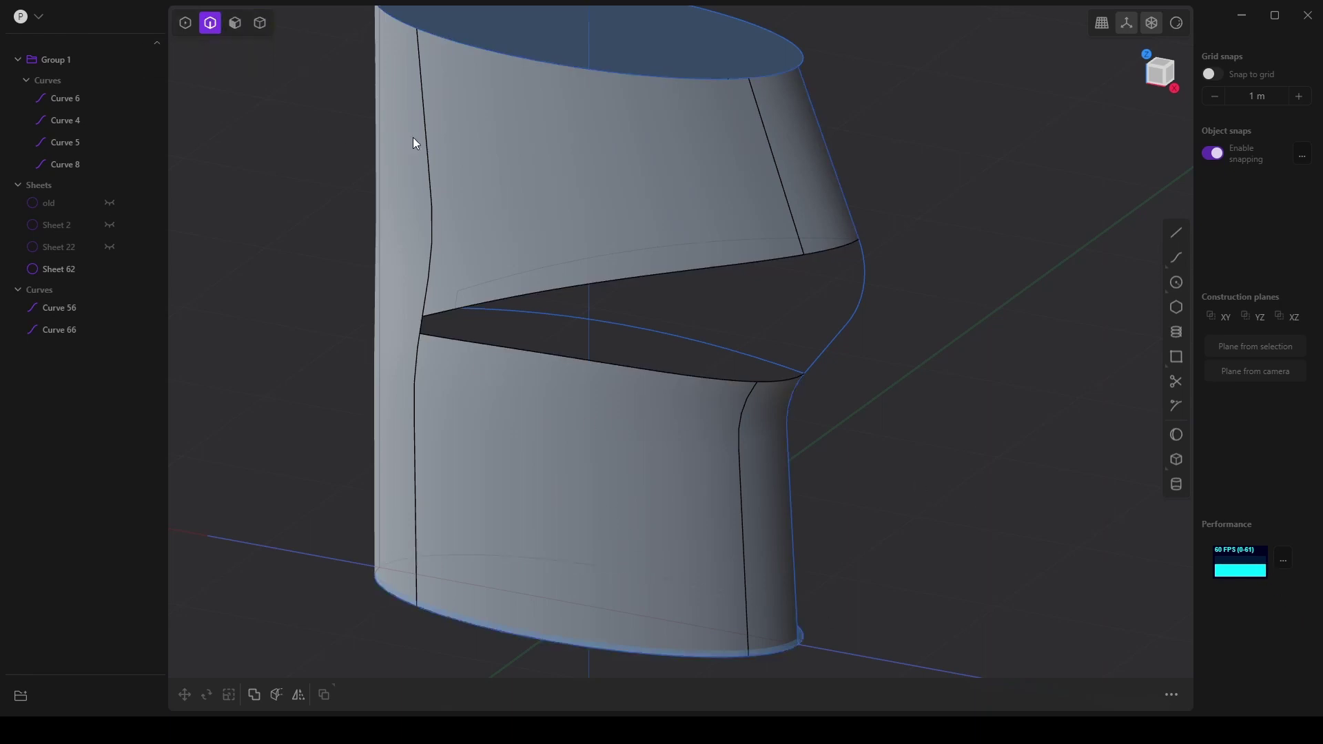
left_click(235, 23)
left_click(553, 431)
key("o")
middle_click_drag(553, 433, 707, 475)
key("x")
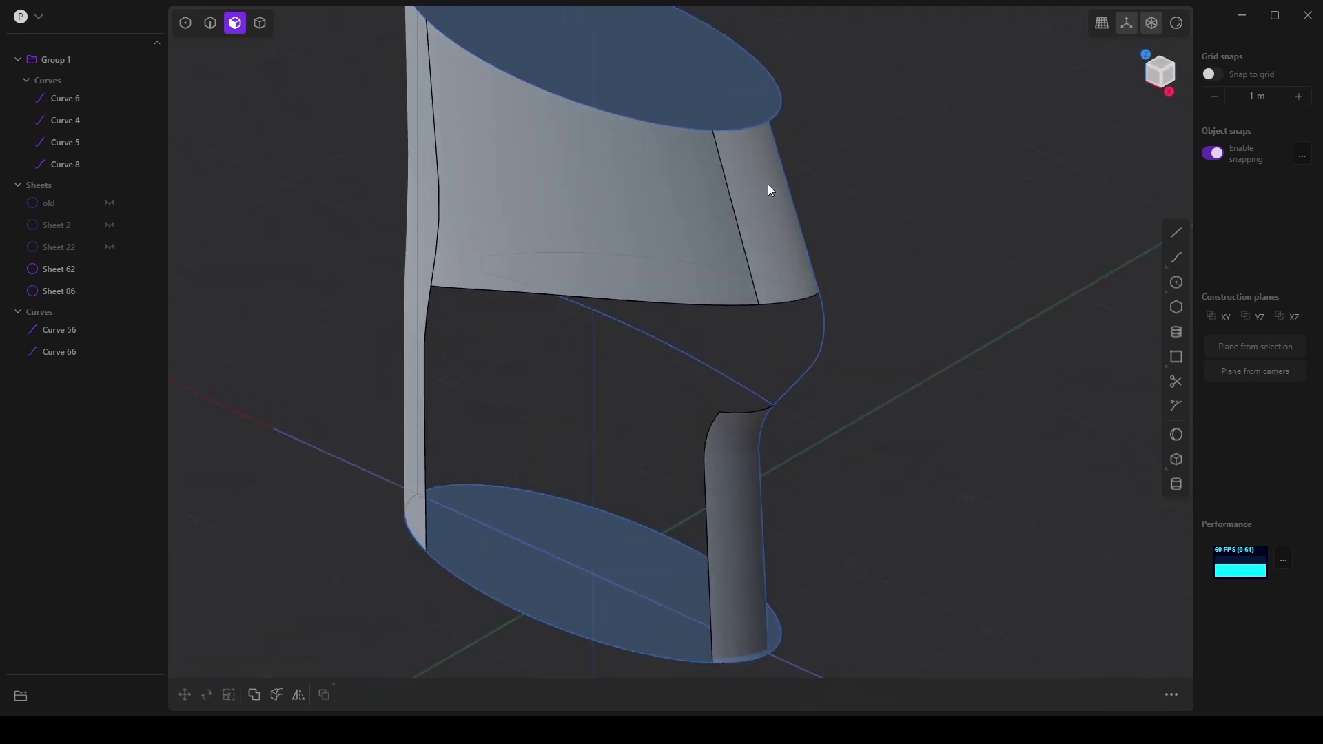
Select the straight-side strip's open edge below the wedge and examine the gap to the bulge-side strip from several angles
middle_click_drag(735, 443, 679, 409)
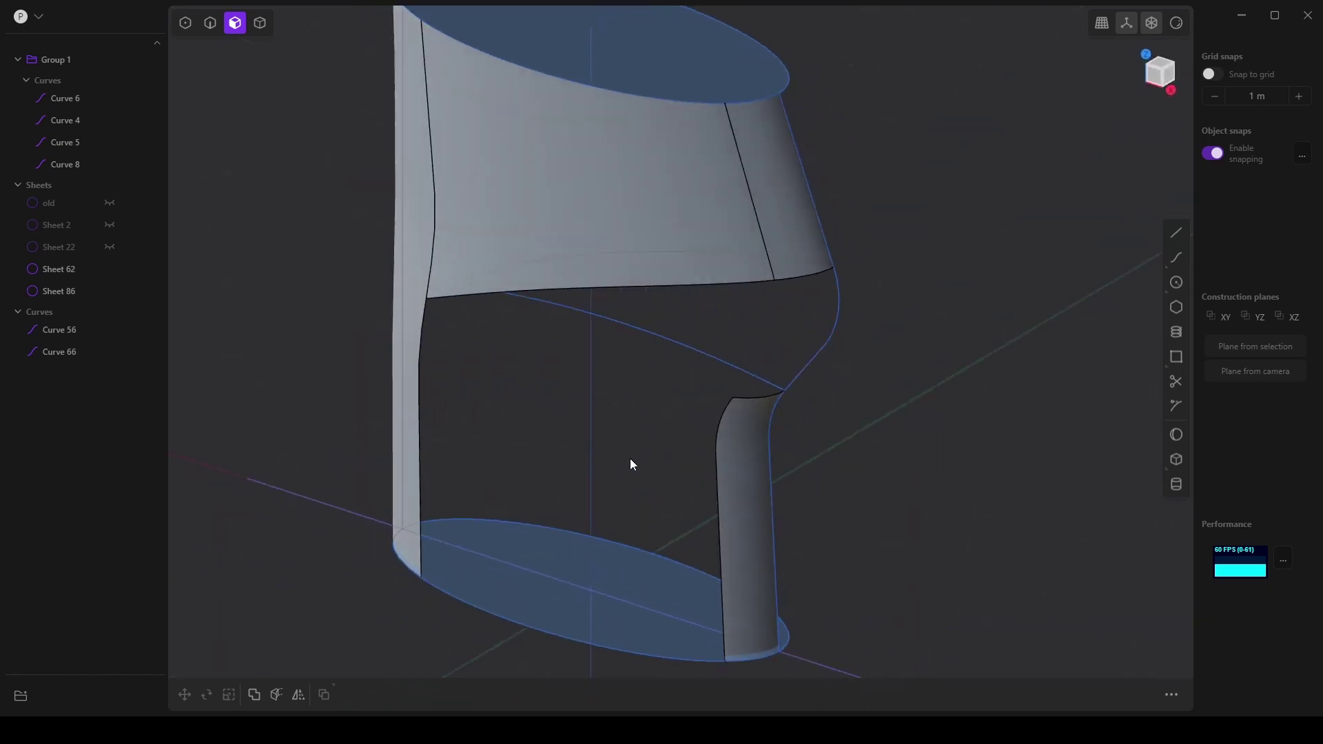
left_click(208, 38)
left_click(420, 474)
key("e")
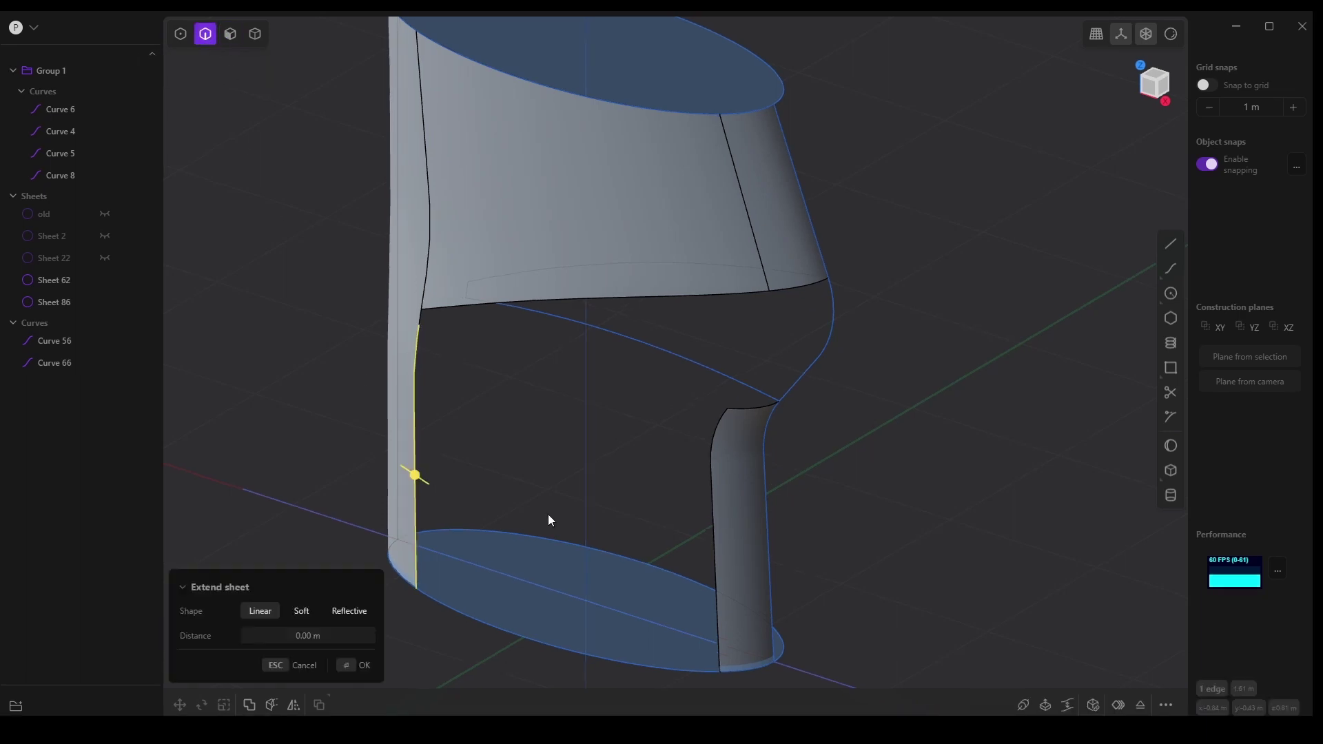
scroll(641, 511, "up", 2)
middle_click_drag(659, 511, 611, 466)
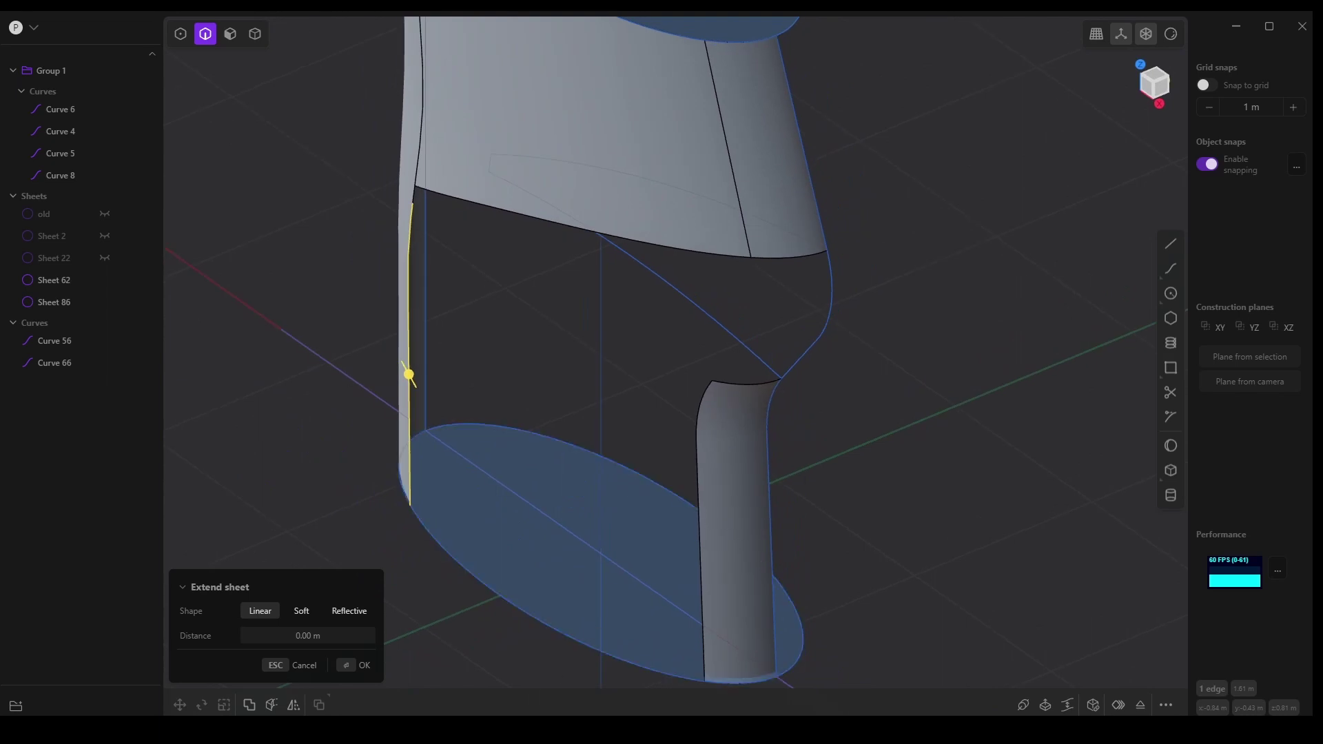
middle_click_drag(550, 522, 668, 537, "shift")
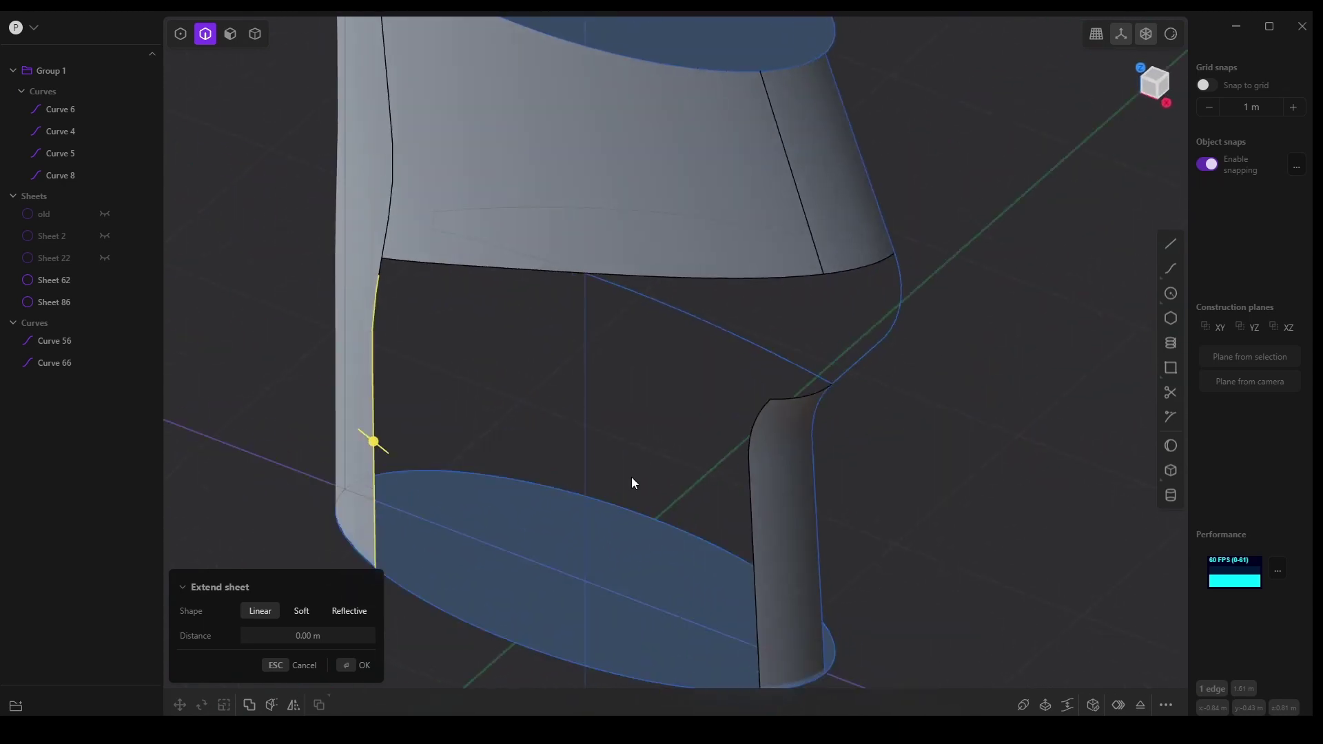
middle_click_drag(625, 484, 543, 581)
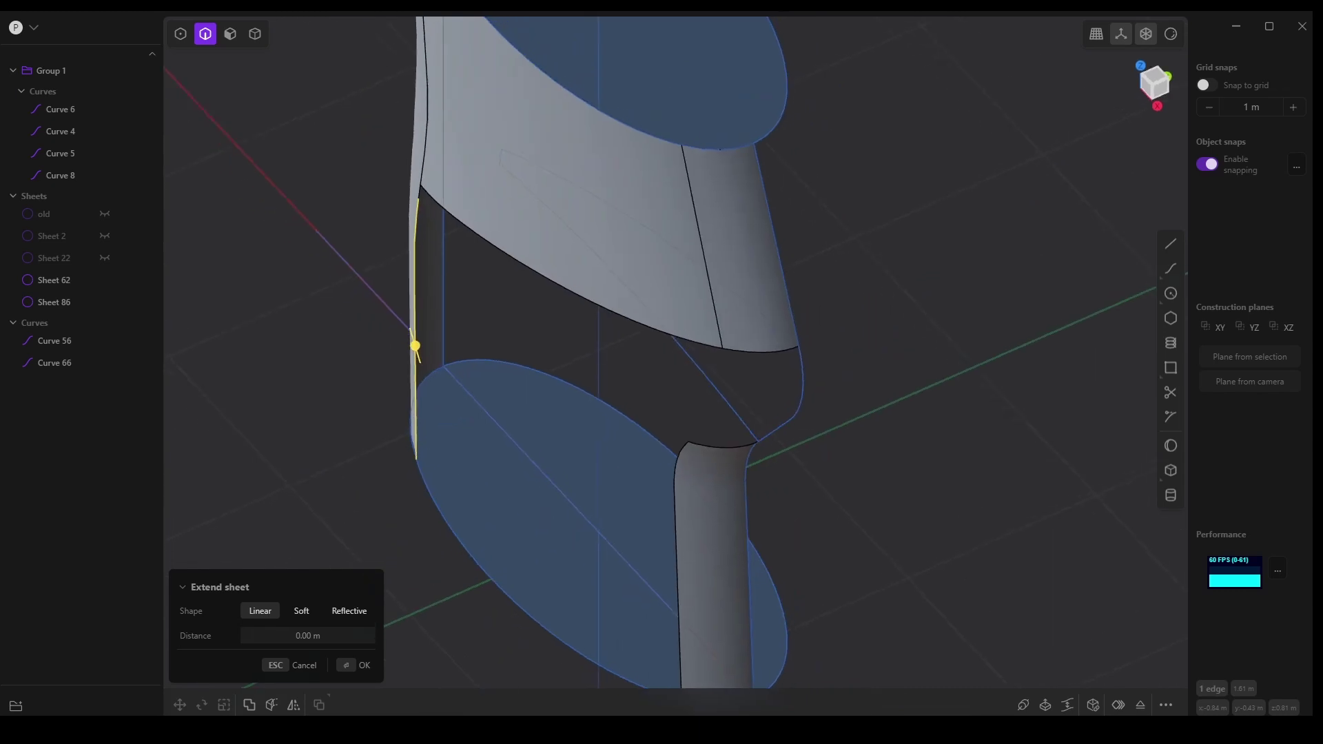
middle_click_drag(635, 486, 685, 434)
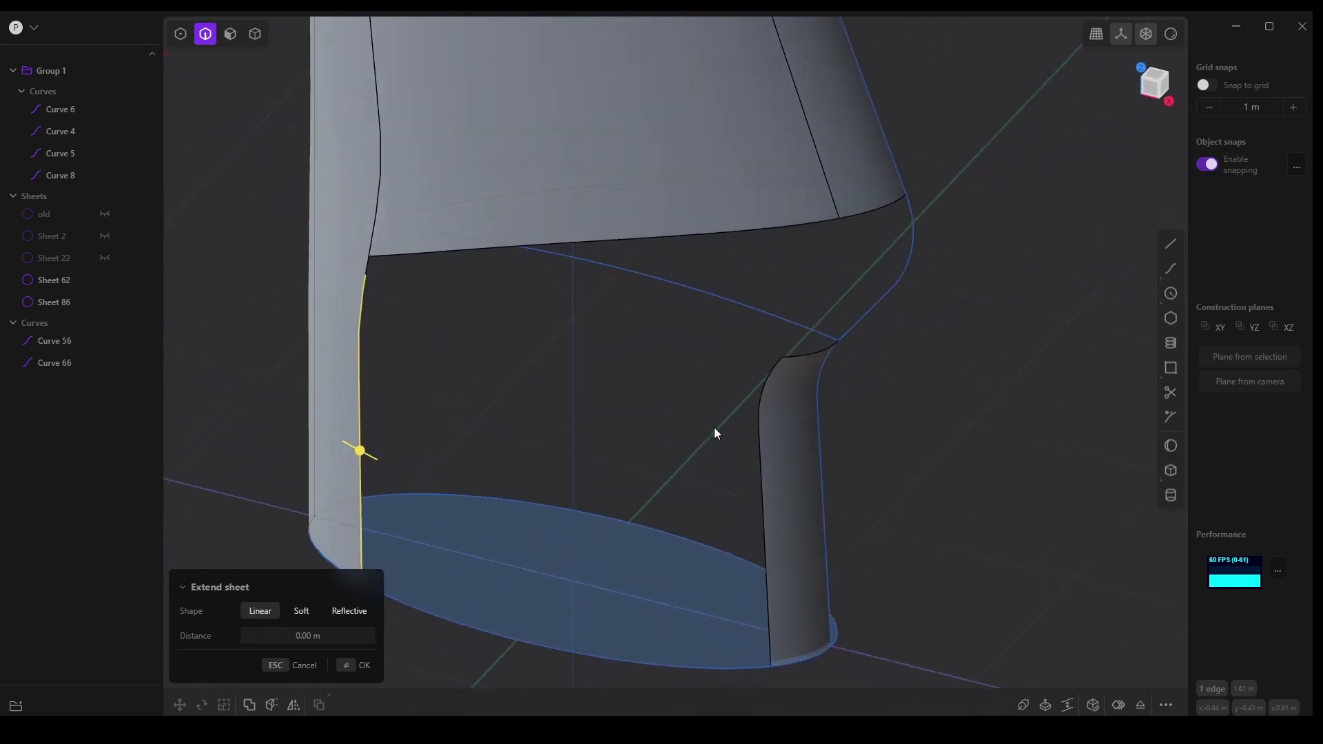
Loft a surface from the selected edge to the bulge-side strip's open edge, enabling tension at both ends
left_click(768, 474)
key("l")
middle_click_drag(766, 473, 572, 503)
left_click(320, 610)
left_click(245, 611)
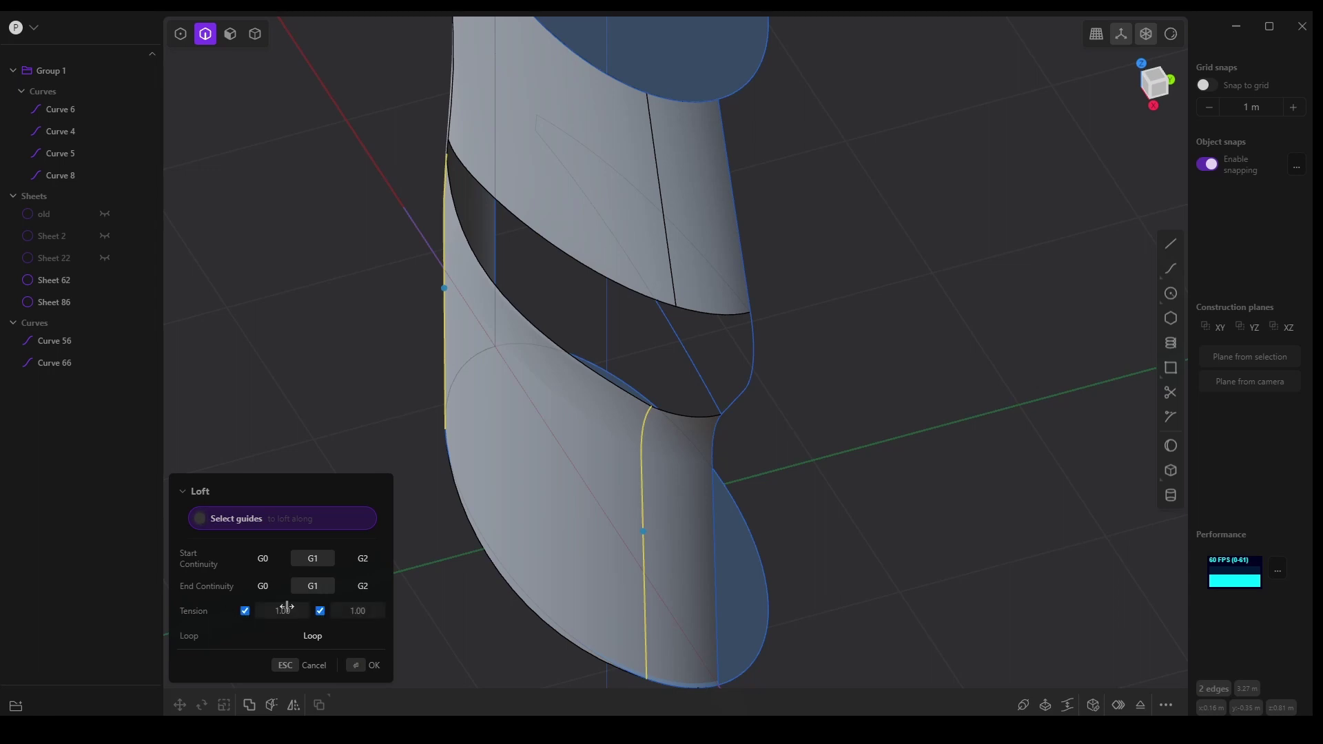
Set the loft's first tension to 0.53 and its second tension to 0.44
left_click_drag(283, 610, 217, 610)
left_click_drag(366, 606, 329, 607)
middle_click_drag(460, 585, 612, 585)
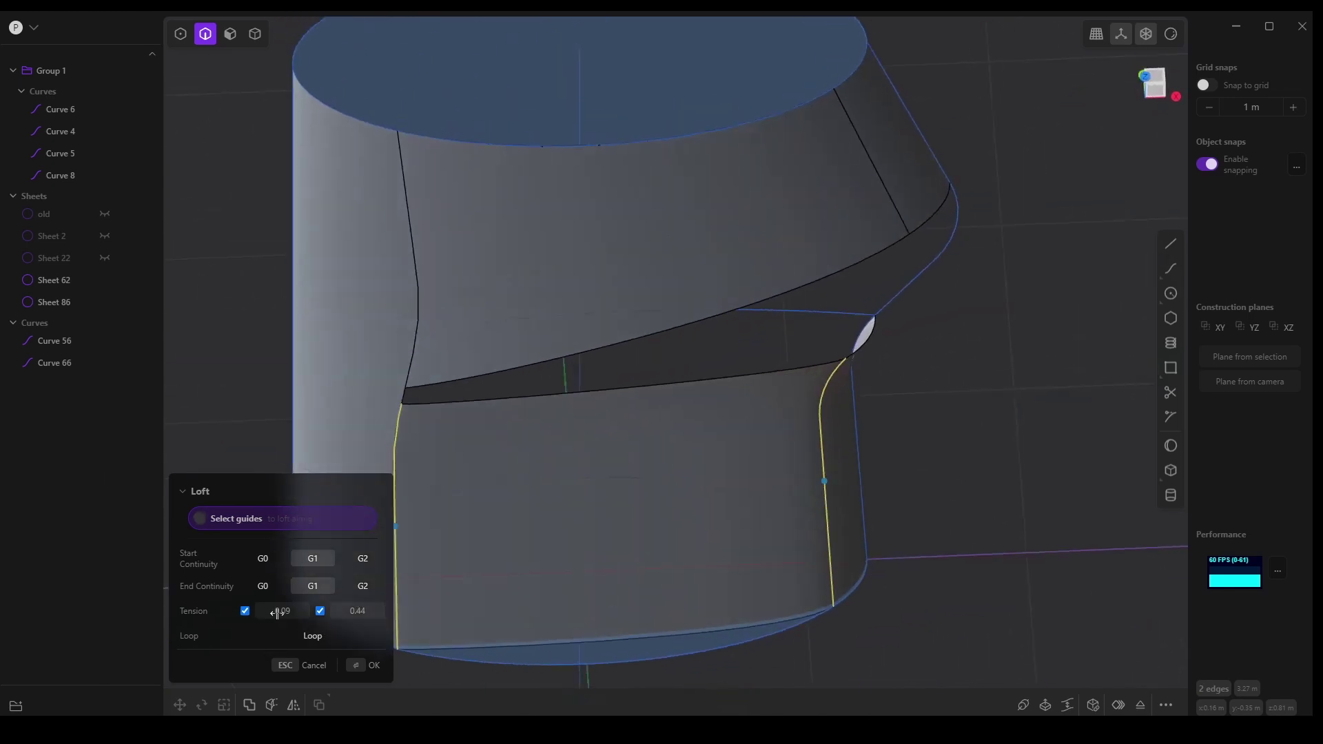
left_click_drag(272, 611, 309, 610)
middle_click_drag(613, 564, 623, 609)
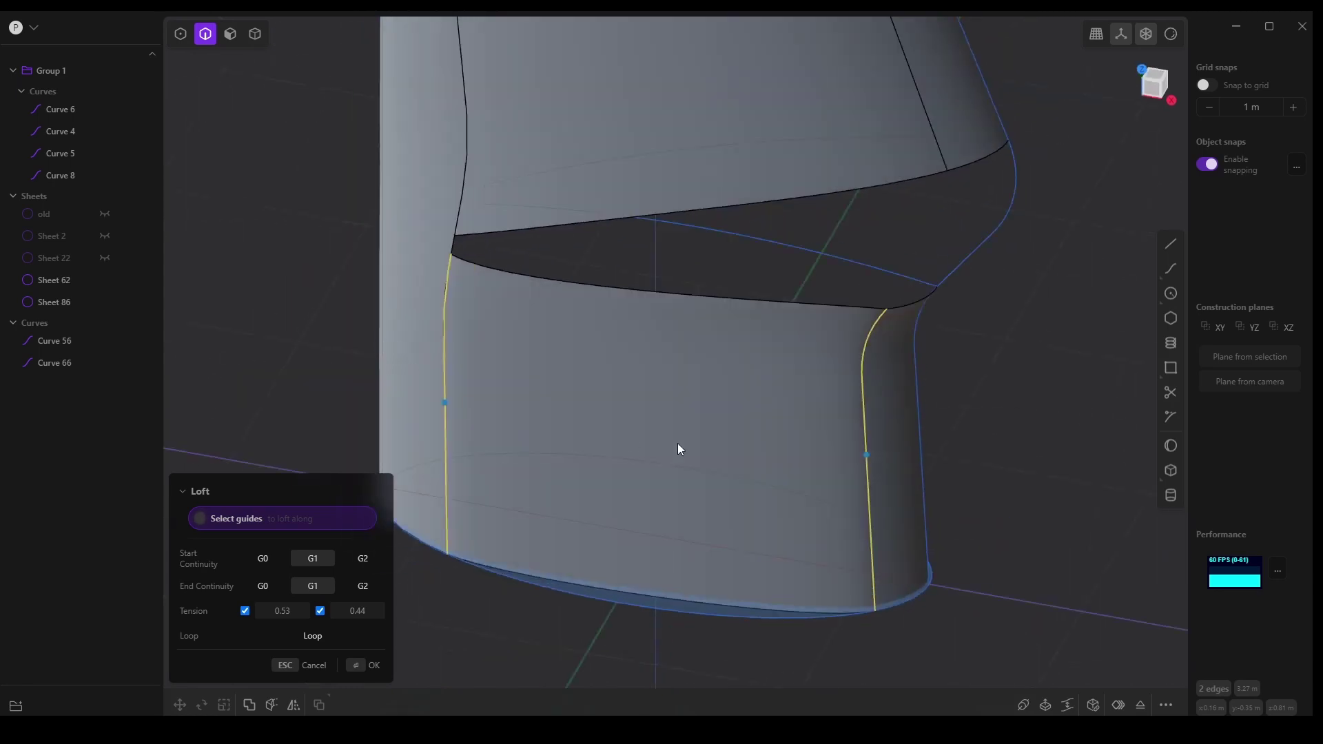
Examine the loft preview's curvature and its transitions into both side strips from several angles
middle_click_drag(895, 458, 734, 546)
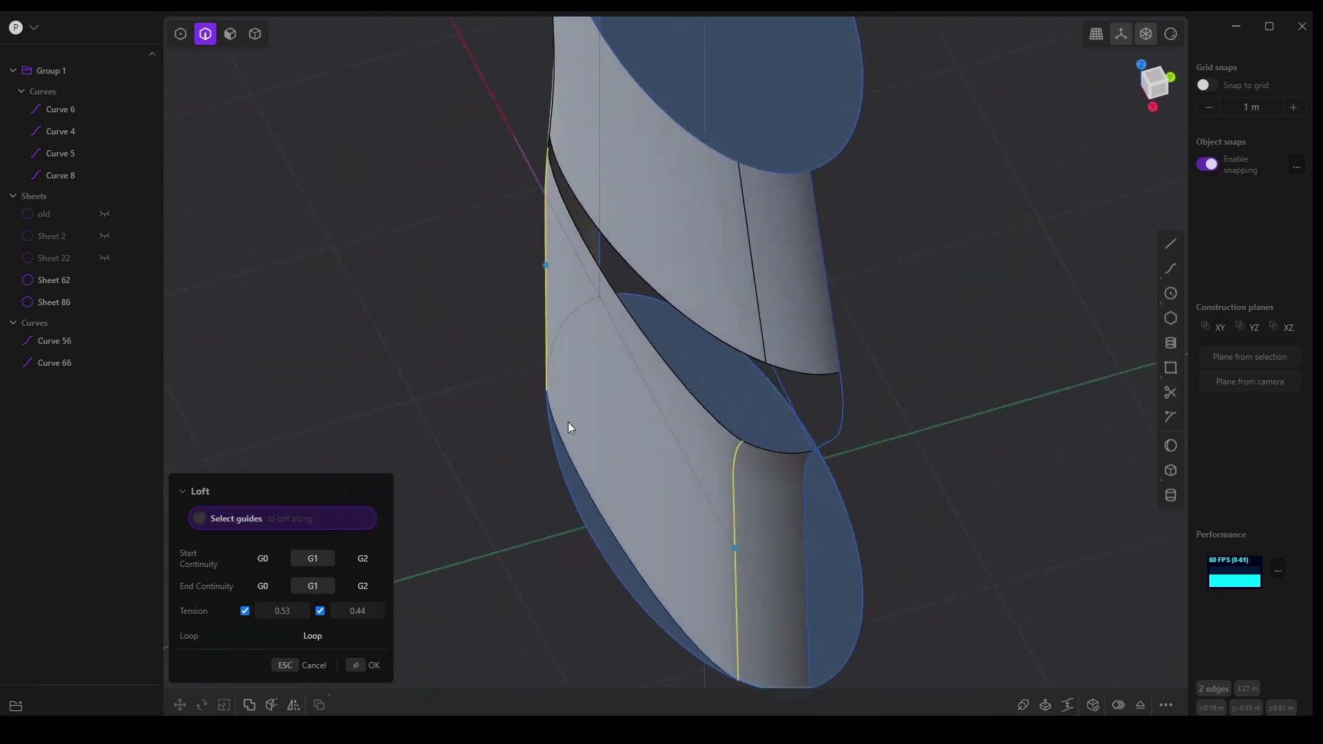
middle_click_drag(537, 316, 801, 514)
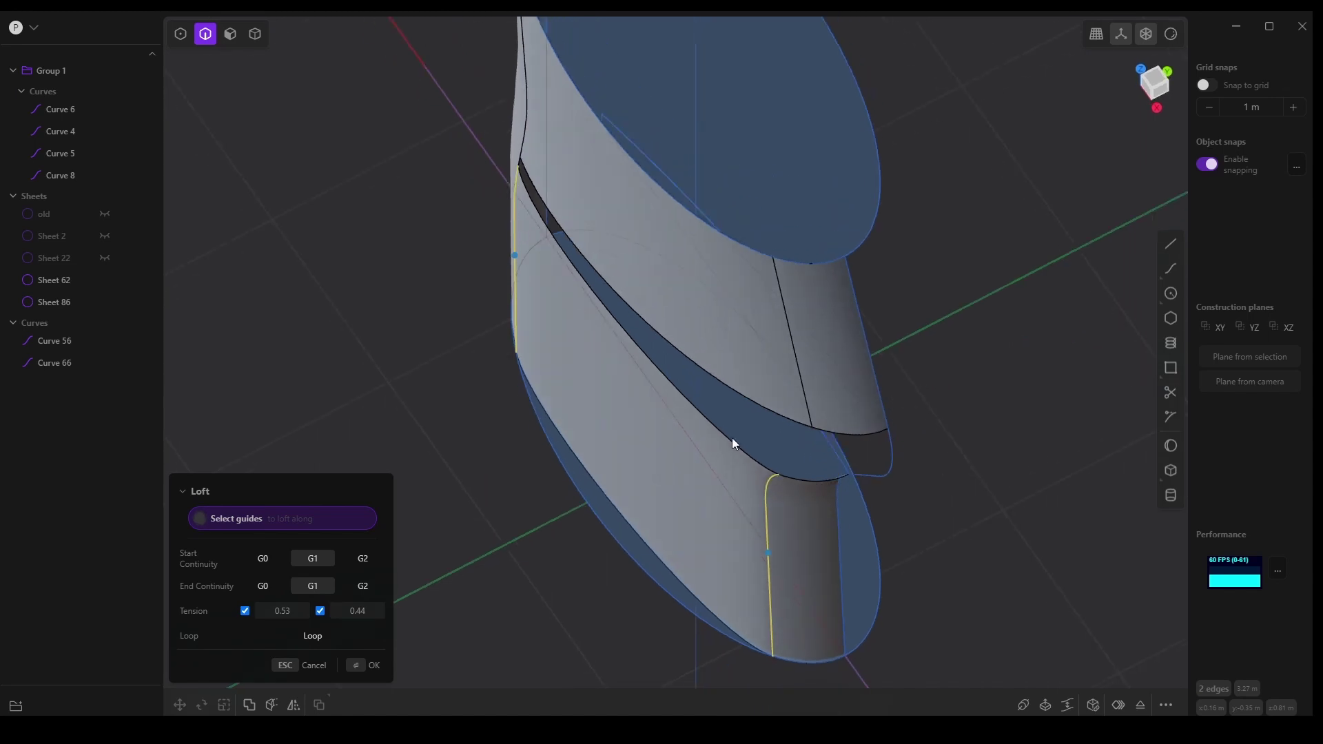
middle_click_drag(722, 434, 403, 494)
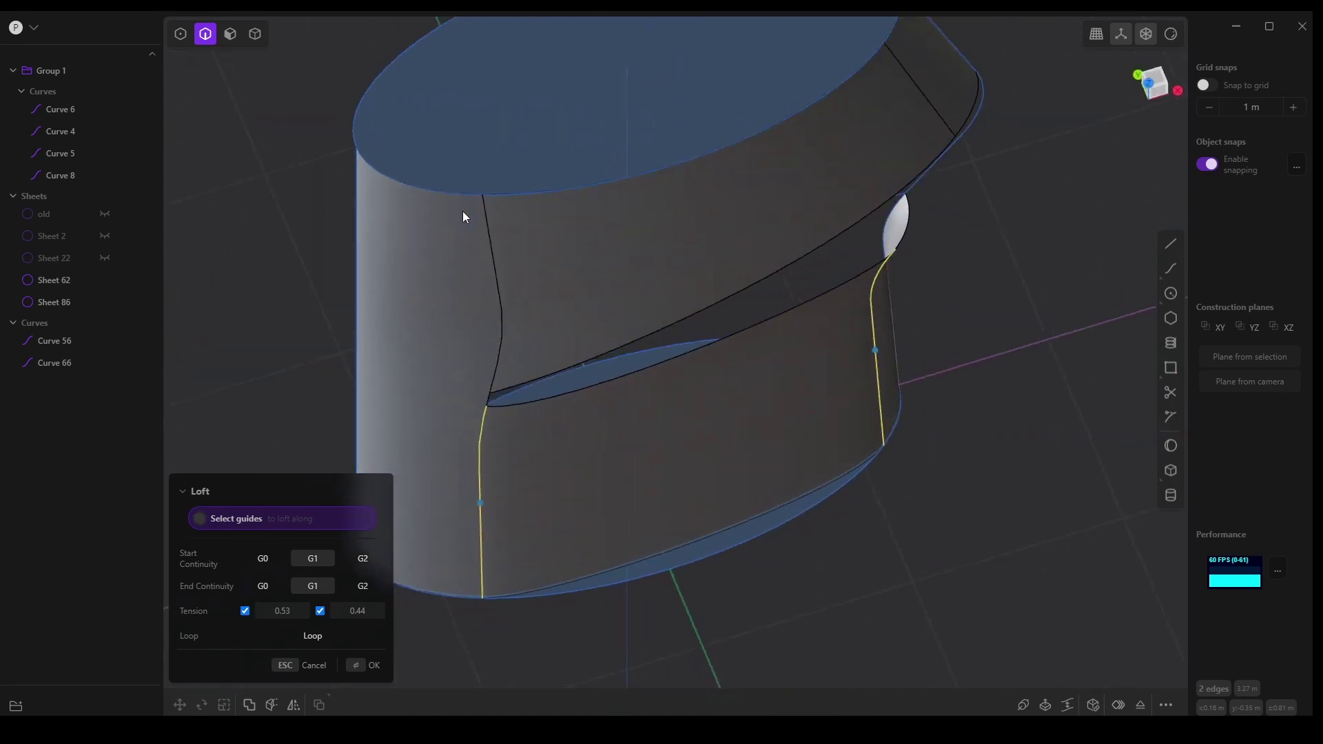
middle_click_drag(597, 470, 448, 496)
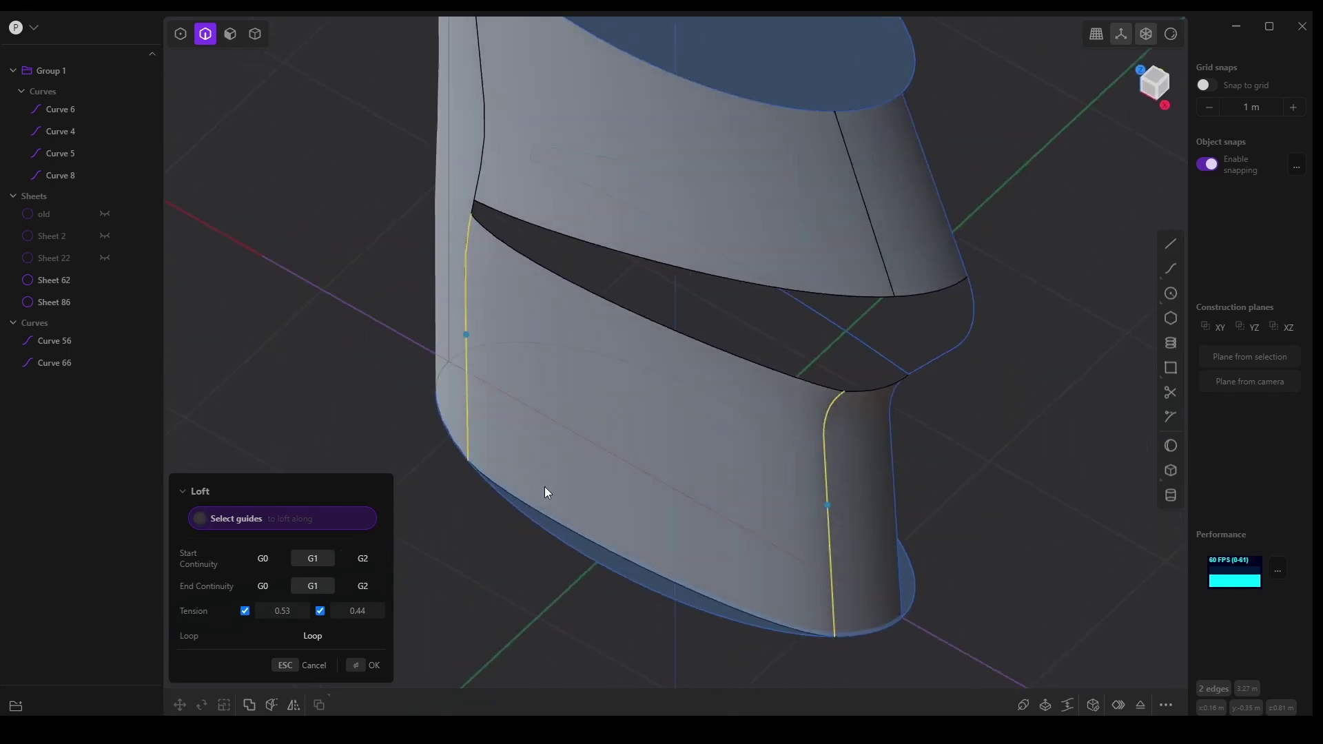
middle_click_drag(1069, 451, 1024, 477)
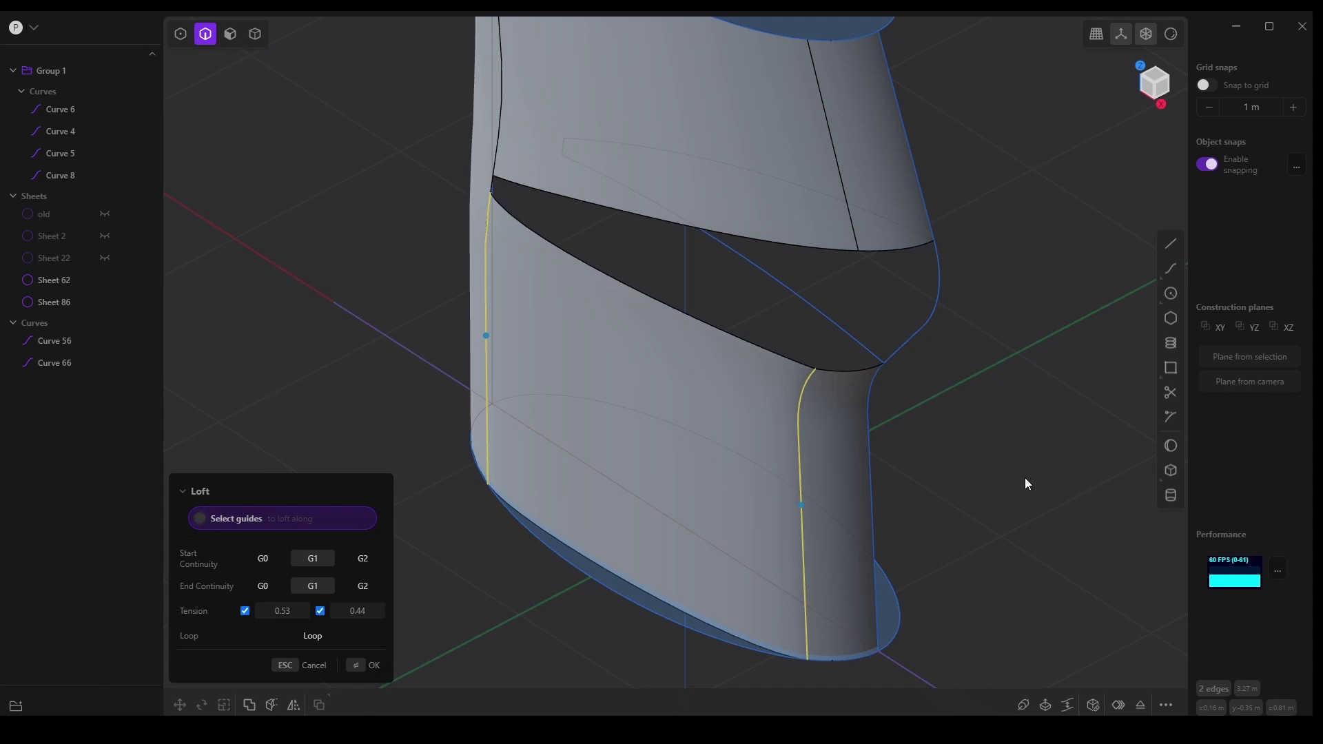
middle_click_drag(1039, 522, 792, 558)
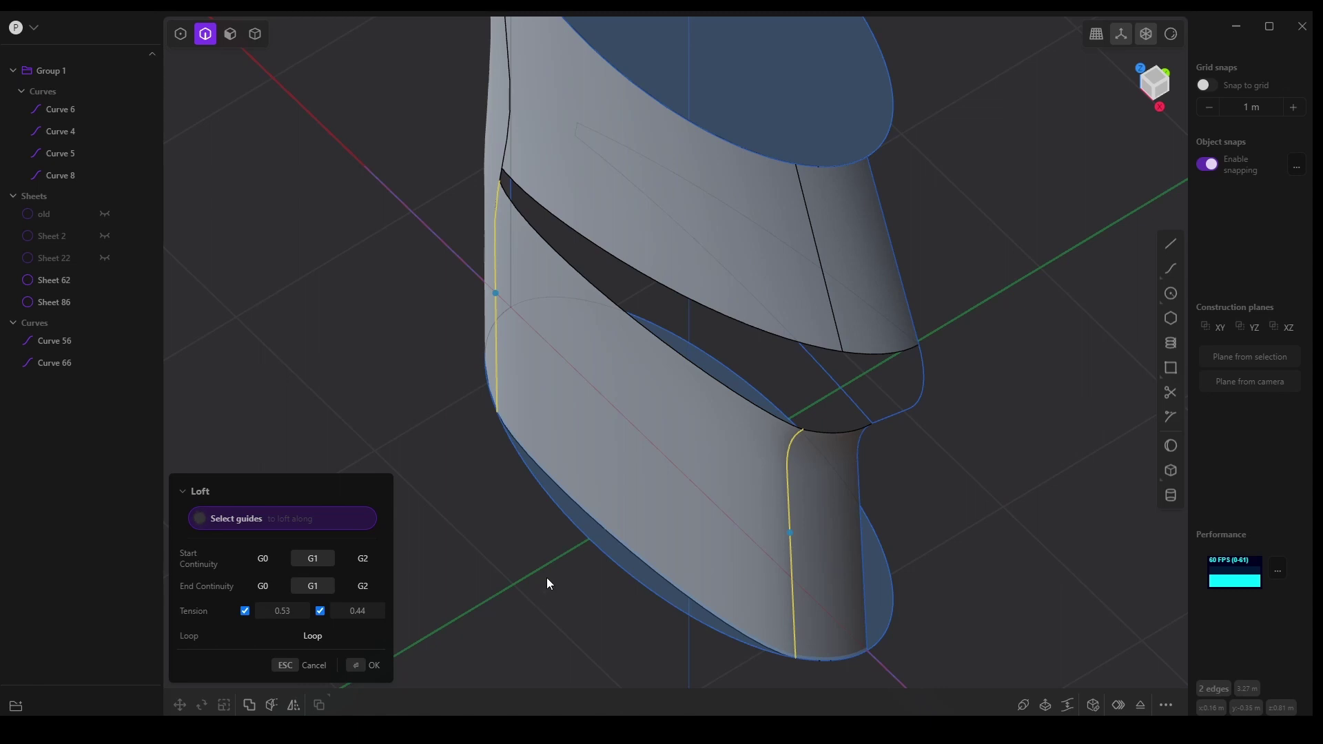
middle_click_drag(547, 583, 963, 561)
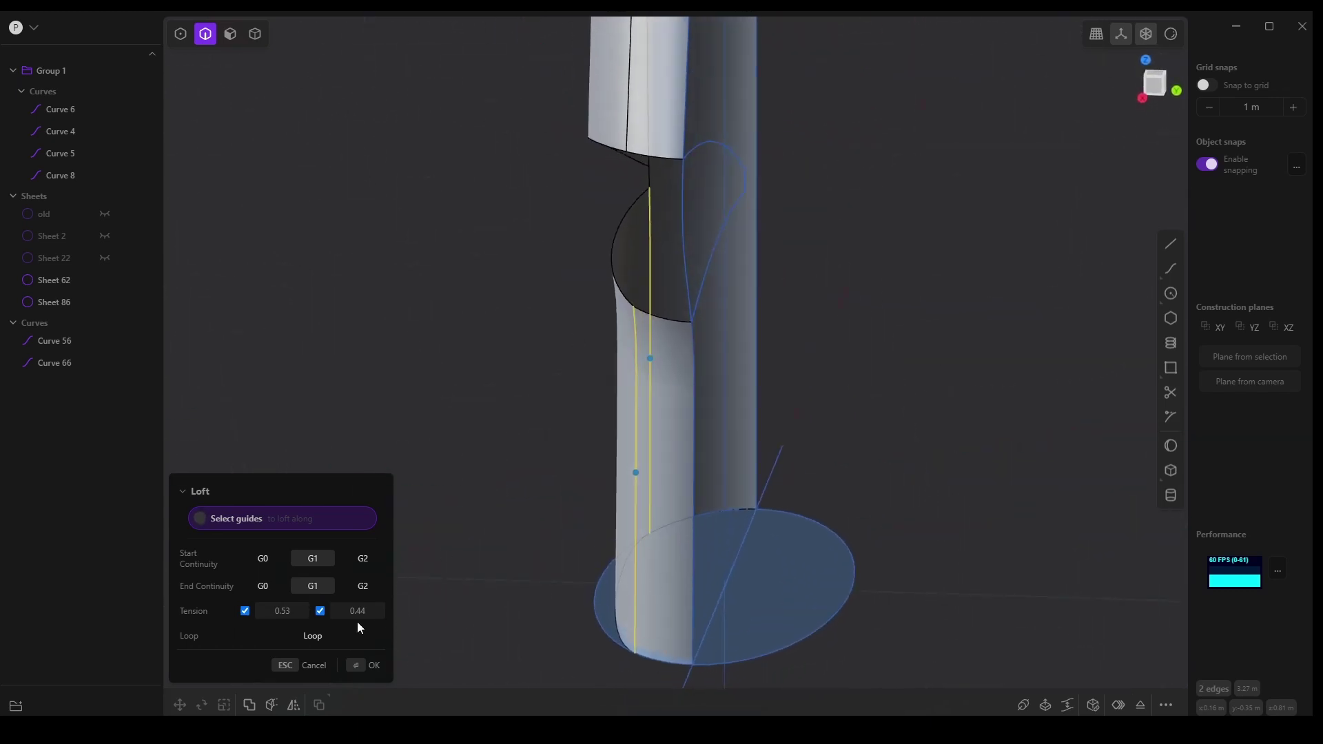
Set the loft's second tension to 0.26 and accept the lofted surface
mouse_move(357, 615)
left_mouse_down()
mouse_move(317, 616)
mouse_move(331, 615)
left_mouse_up()
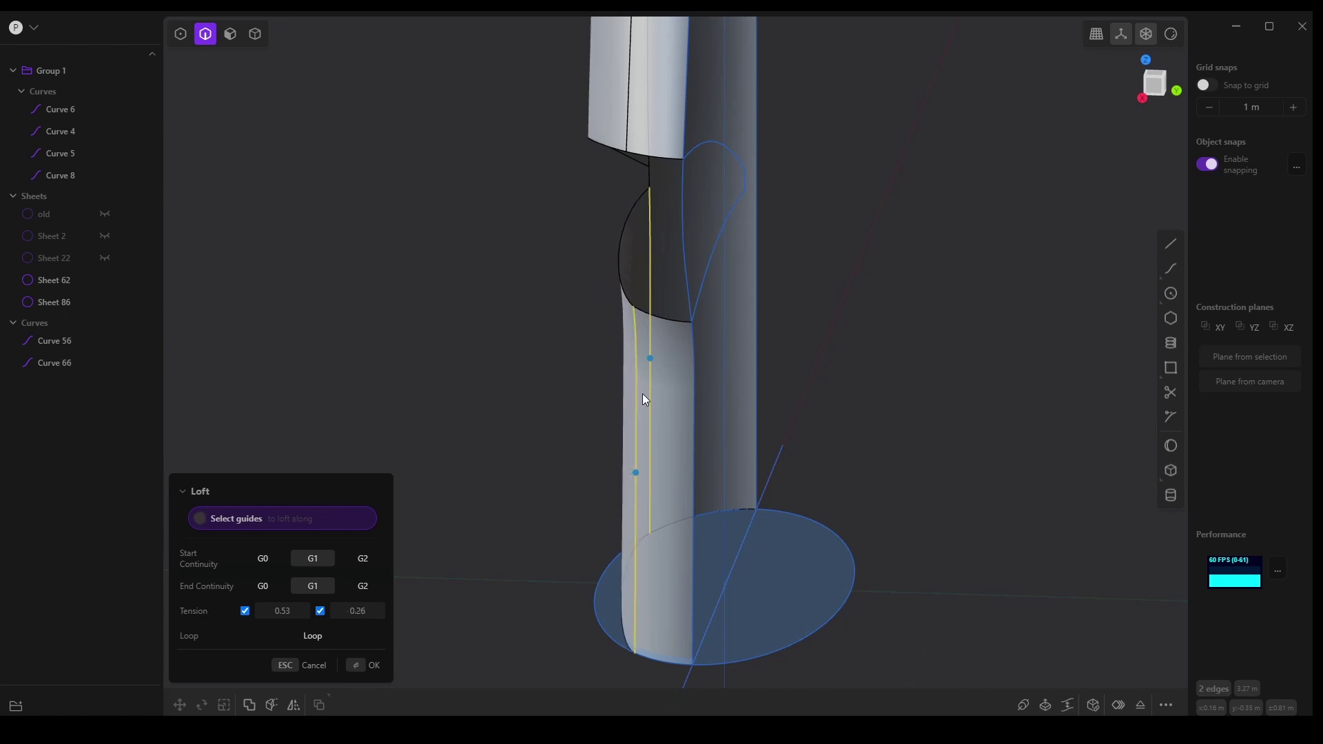
middle_click_drag(642, 394, 626, 394)
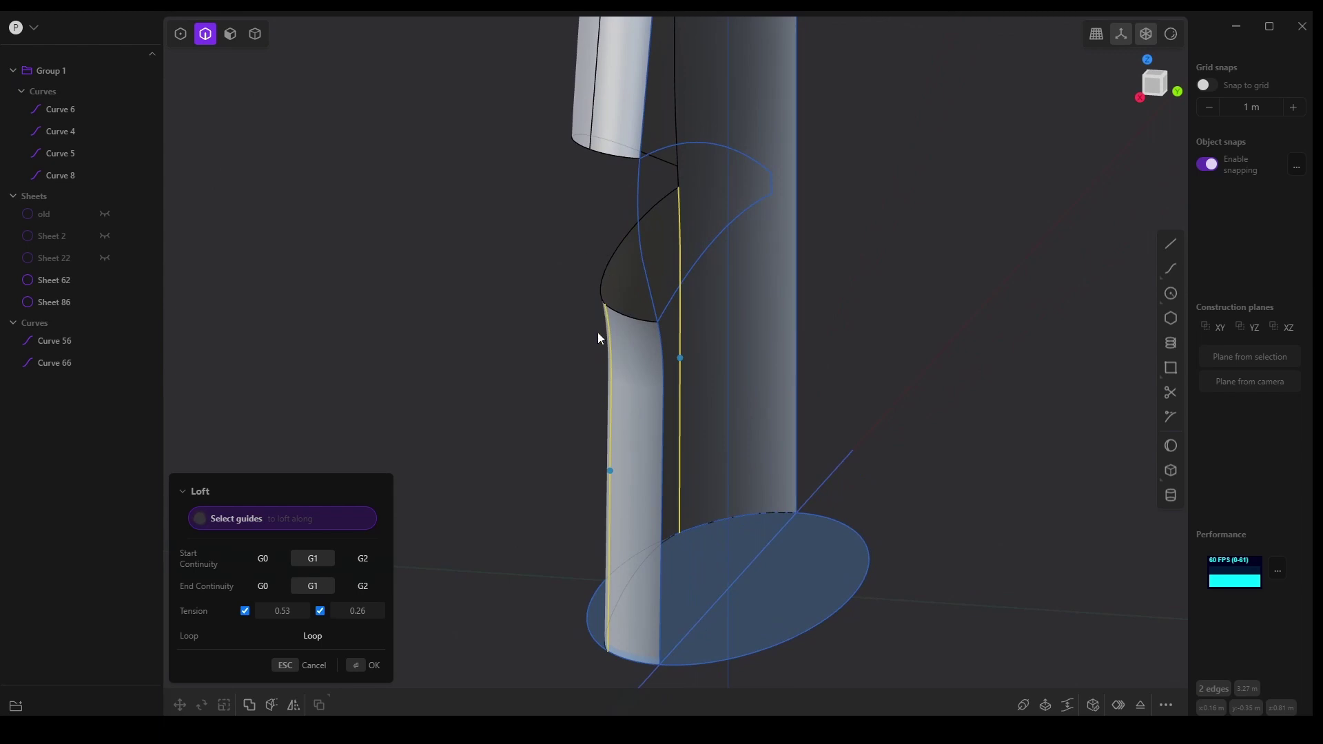
middle_click_drag(619, 337, 720, 337)
middle_click_drag(742, 290, 651, 289)
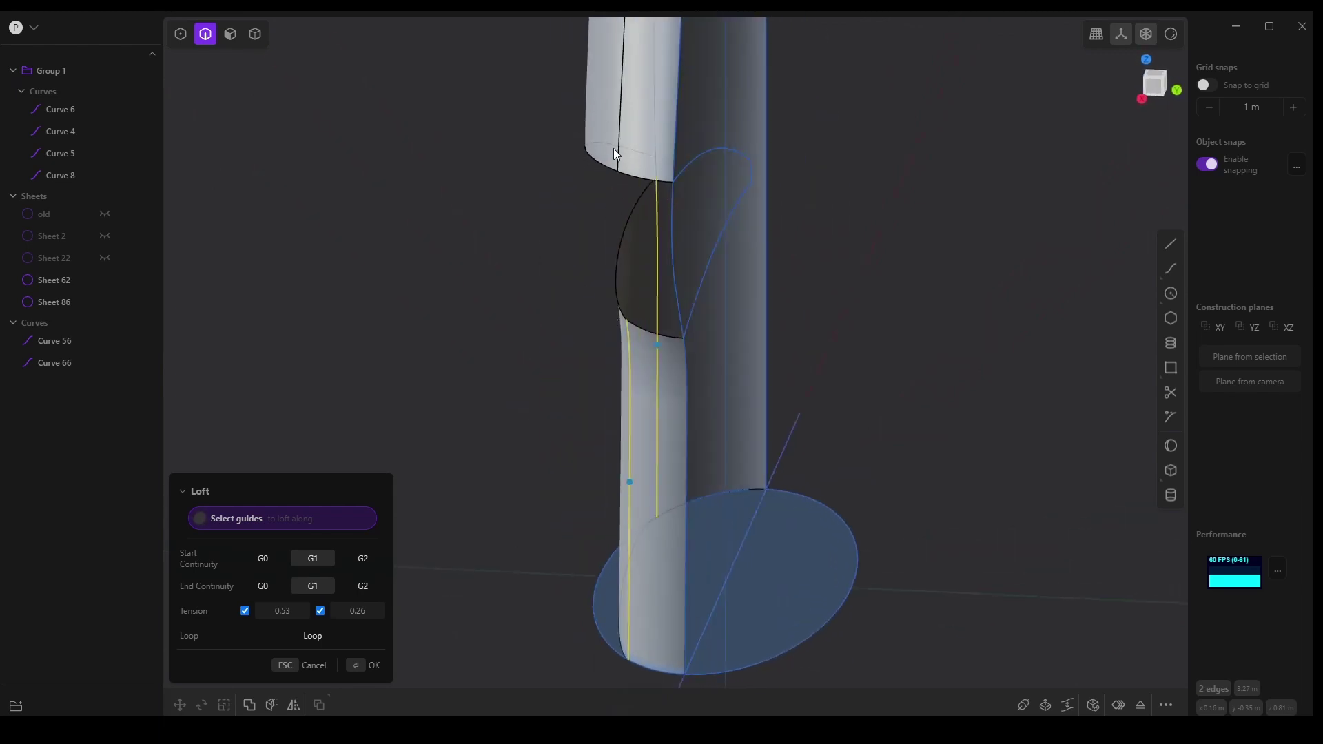
middle_click_drag(638, 151, 624, 73)
middle_click_drag(609, 147, 598, 125)
middle_click_drag(620, 266, 741, 384)
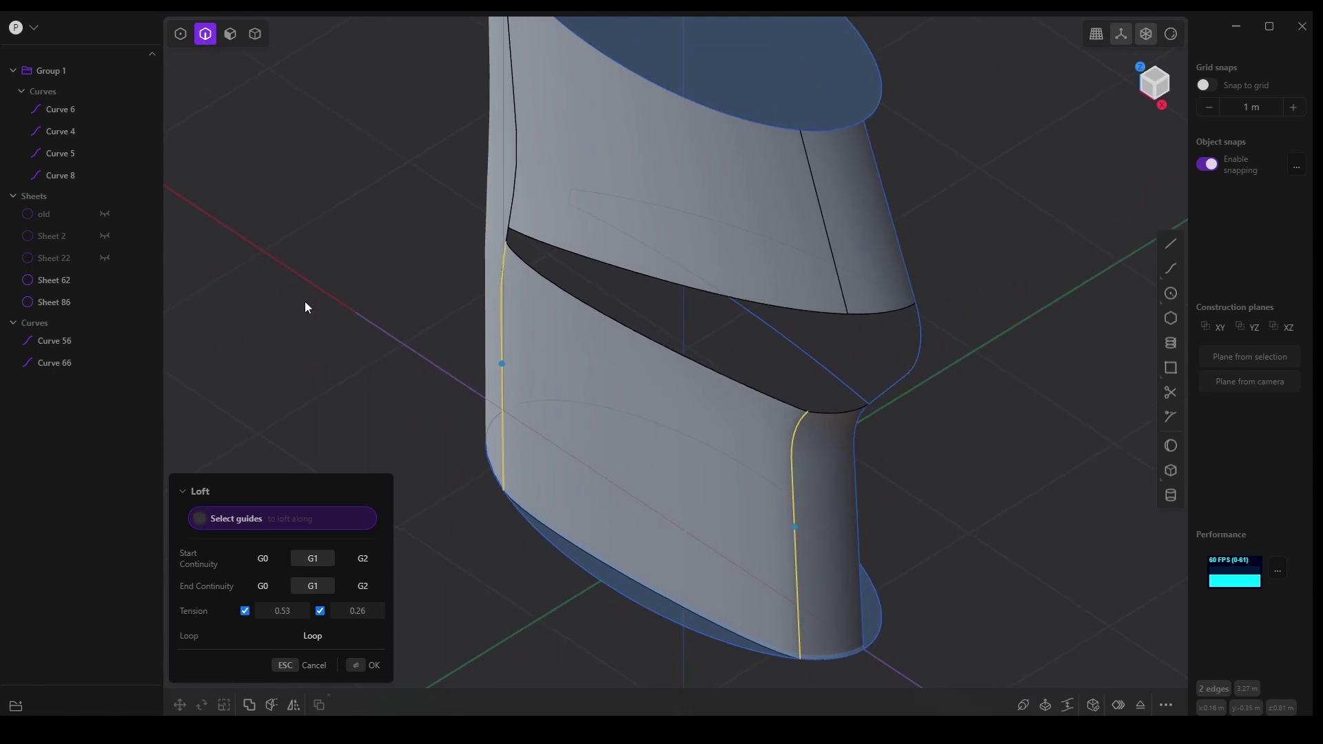
left_click(360, 673)
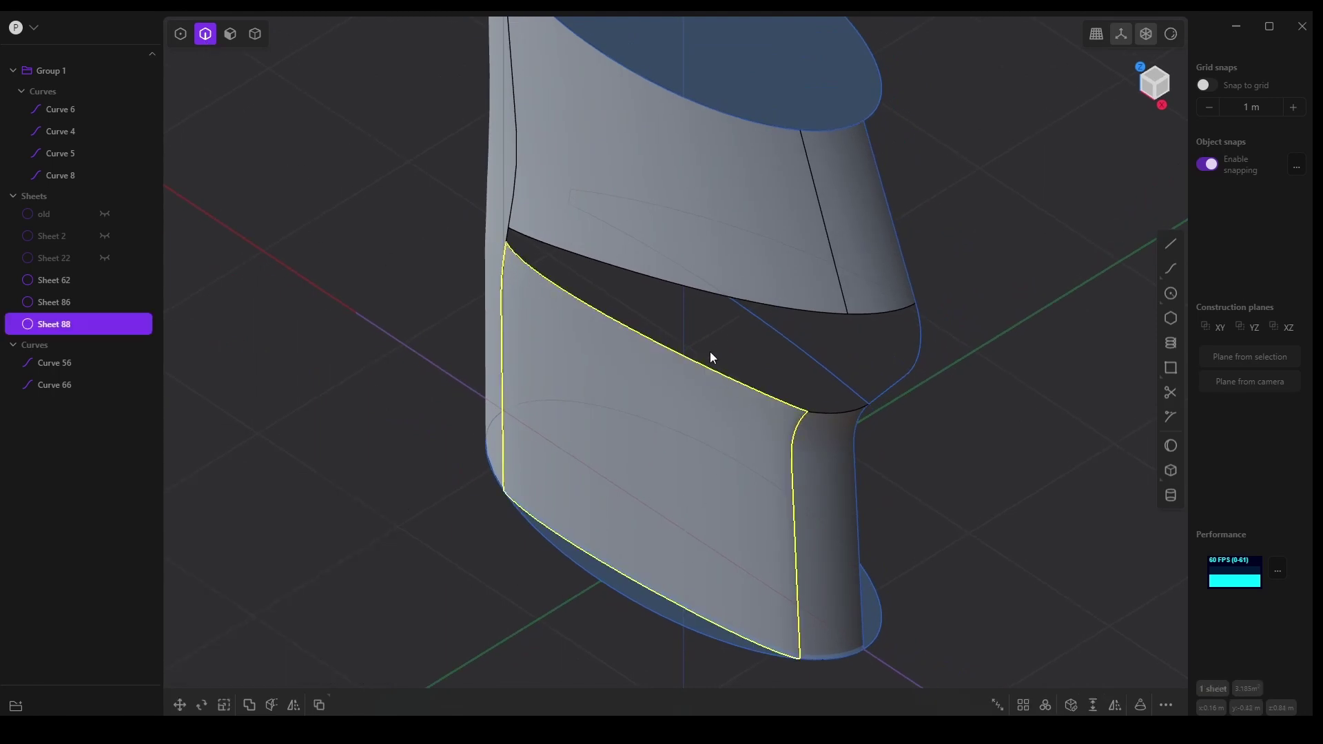
left_click(443, 425)
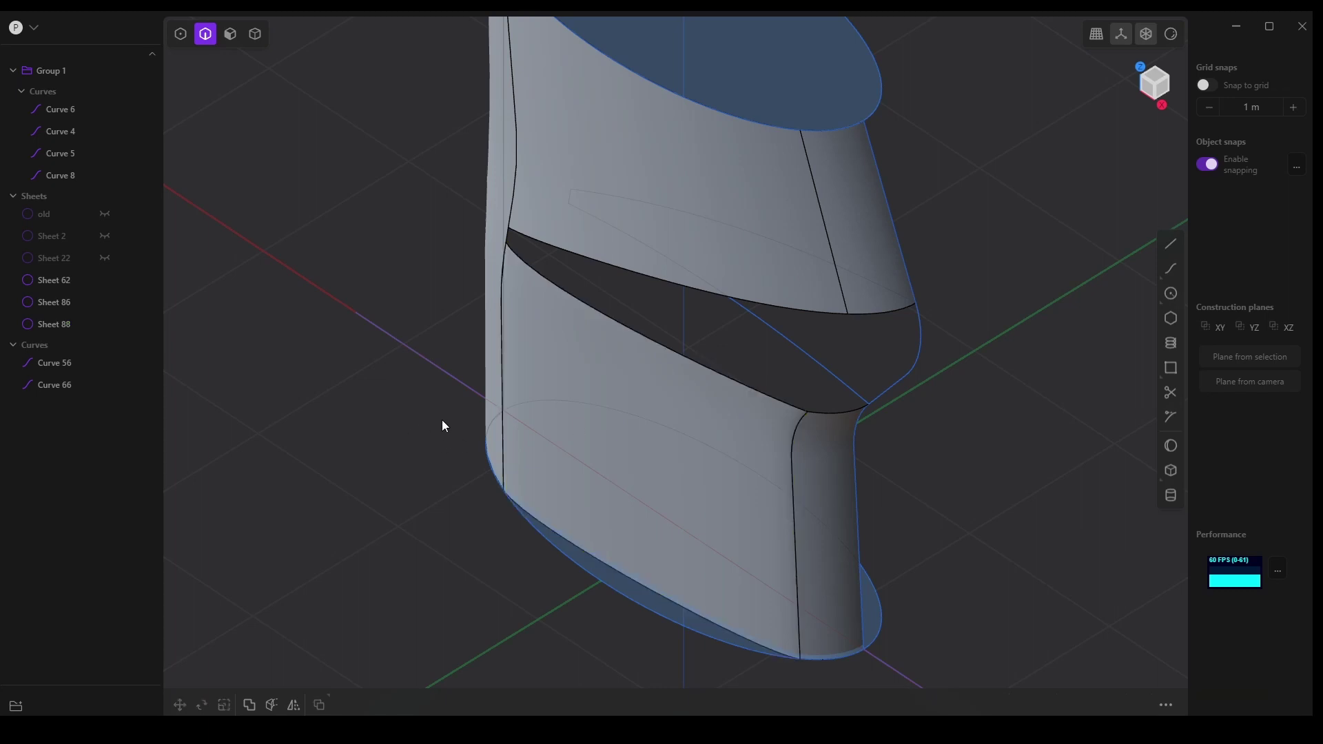
Duplicate the lofted sheet's upper edge as a separate curve and select that curve to check its shape
left_click(634, 330)
key("e")
mouse_move(635, 451)
middle_mouse_down()
mouse_move(572, 445)
mouse_move(624, 451)
middle_mouse_up()
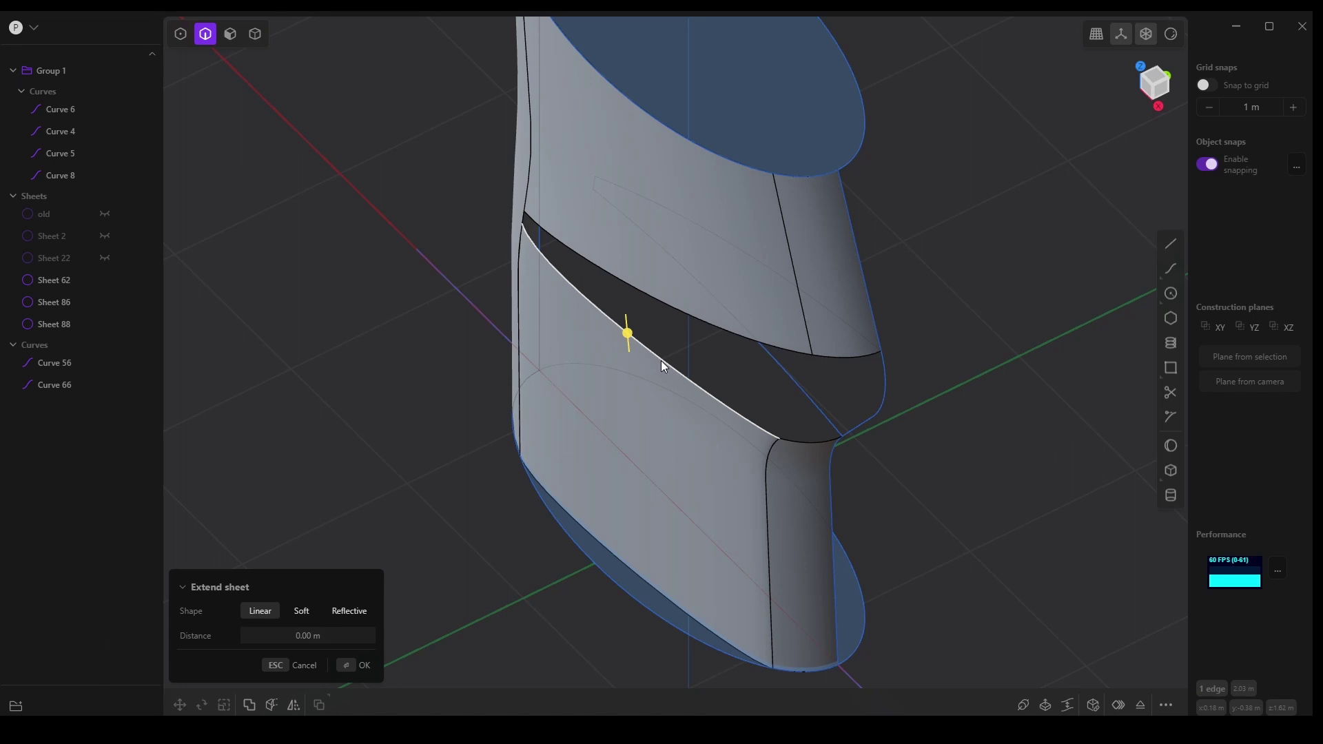
key("ctrl+d")
left_click(456, 378)
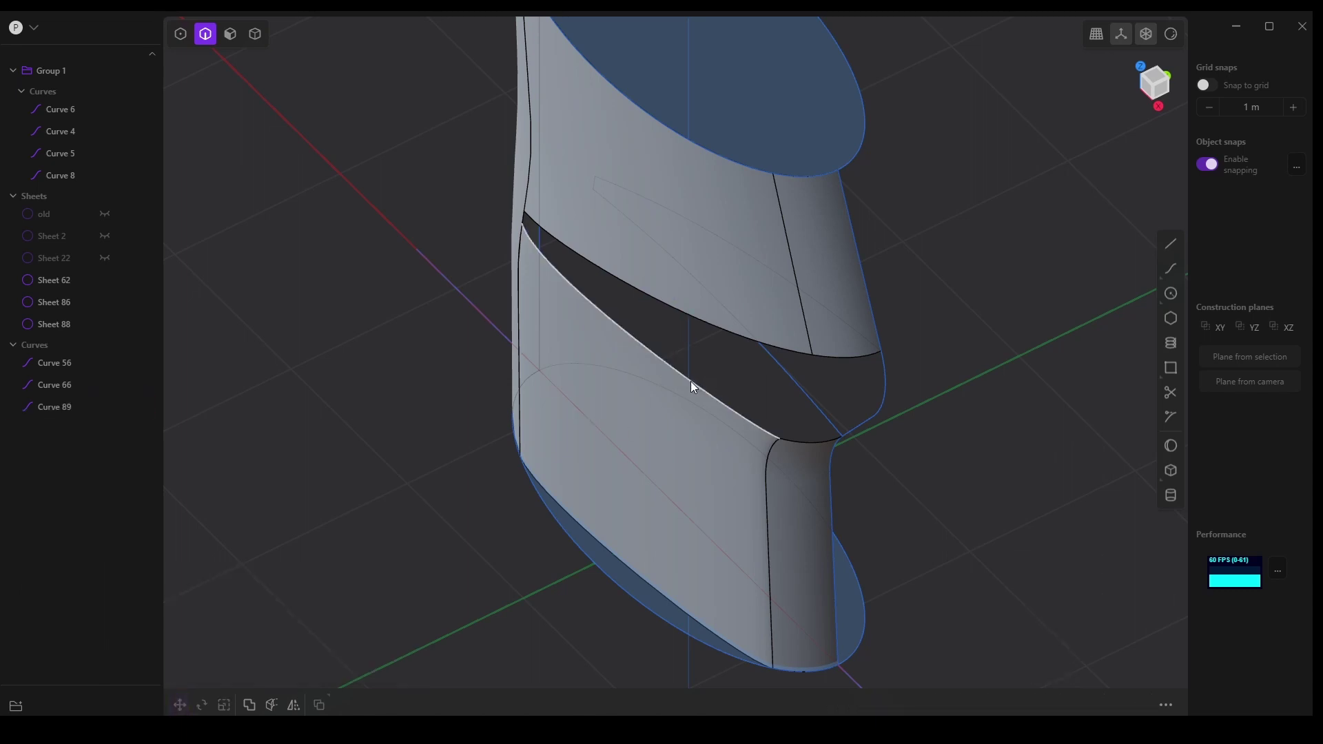
left_click(690, 382)
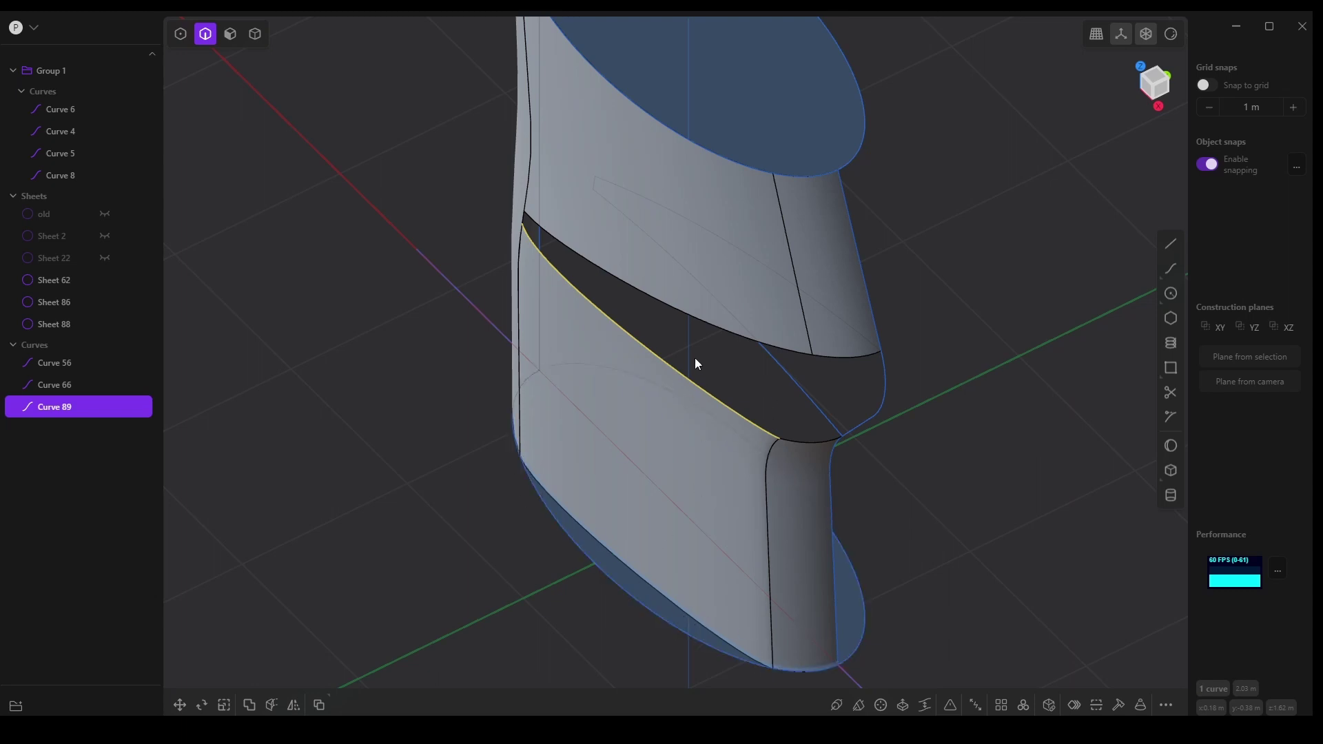
middle_click_drag(686, 352, 580, 249)
middle_click_drag(702, 412, 565, 256)
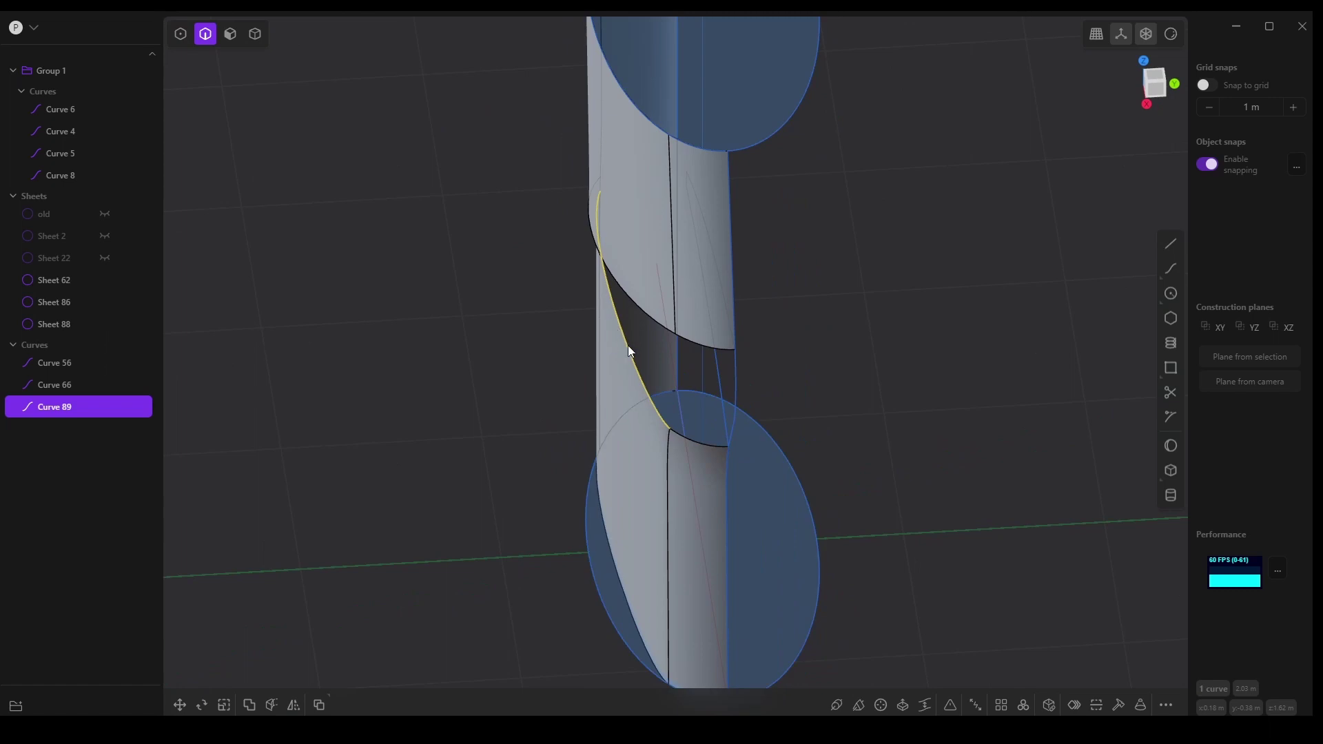
middle_click_drag(640, 361, 616, 222)
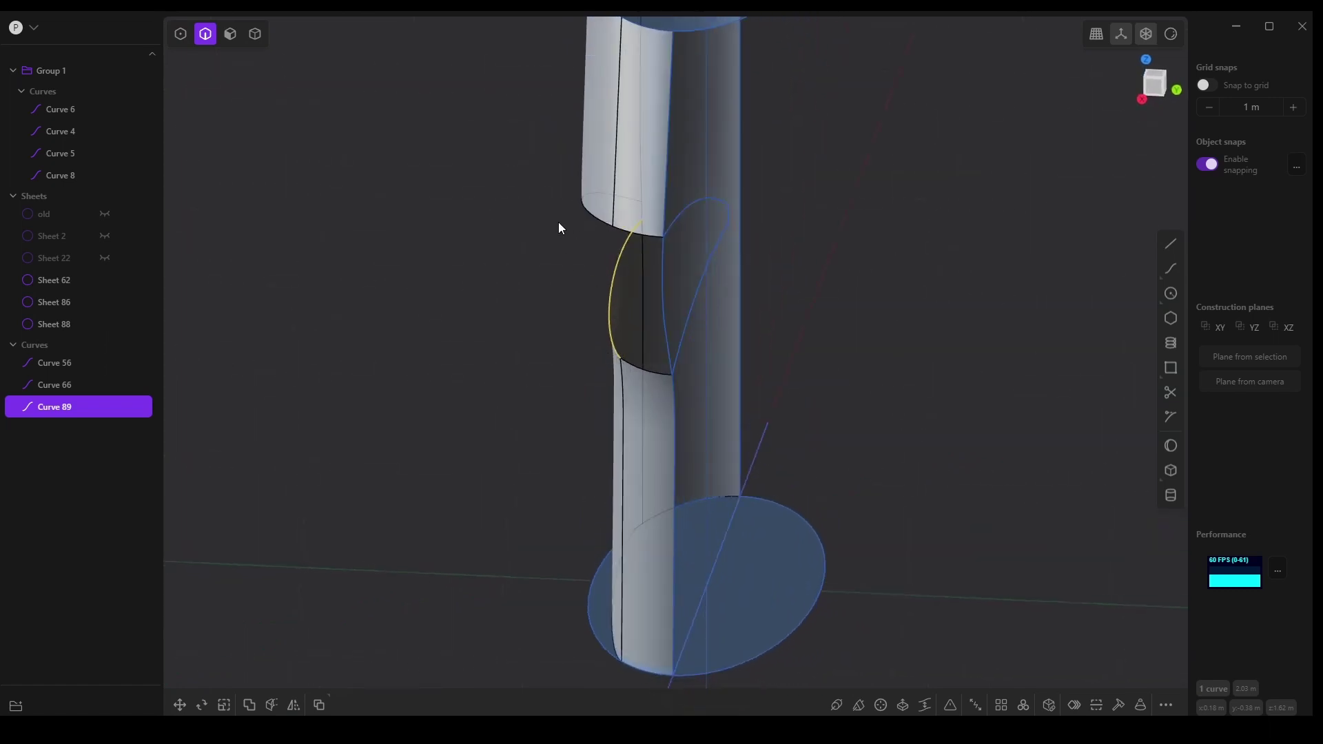
Delete the tensioned loft's face and its leftover boundary curve, keeping the duplicated upper edge curve
middle_click_drag(628, 362, 731, 434)
left_click(225, 34)
left_click(623, 483)
key("x")
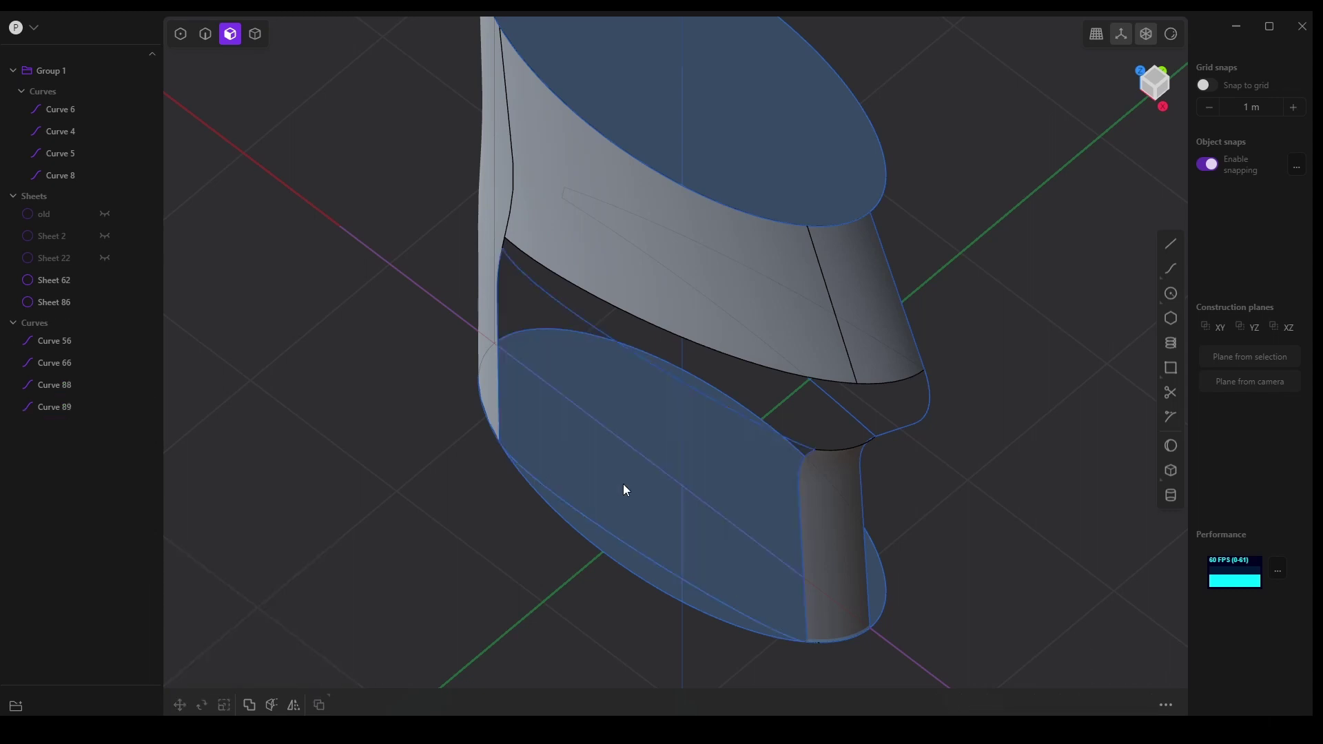
middle_click_drag(590, 578, 554, 554)
left_click(204, 35)
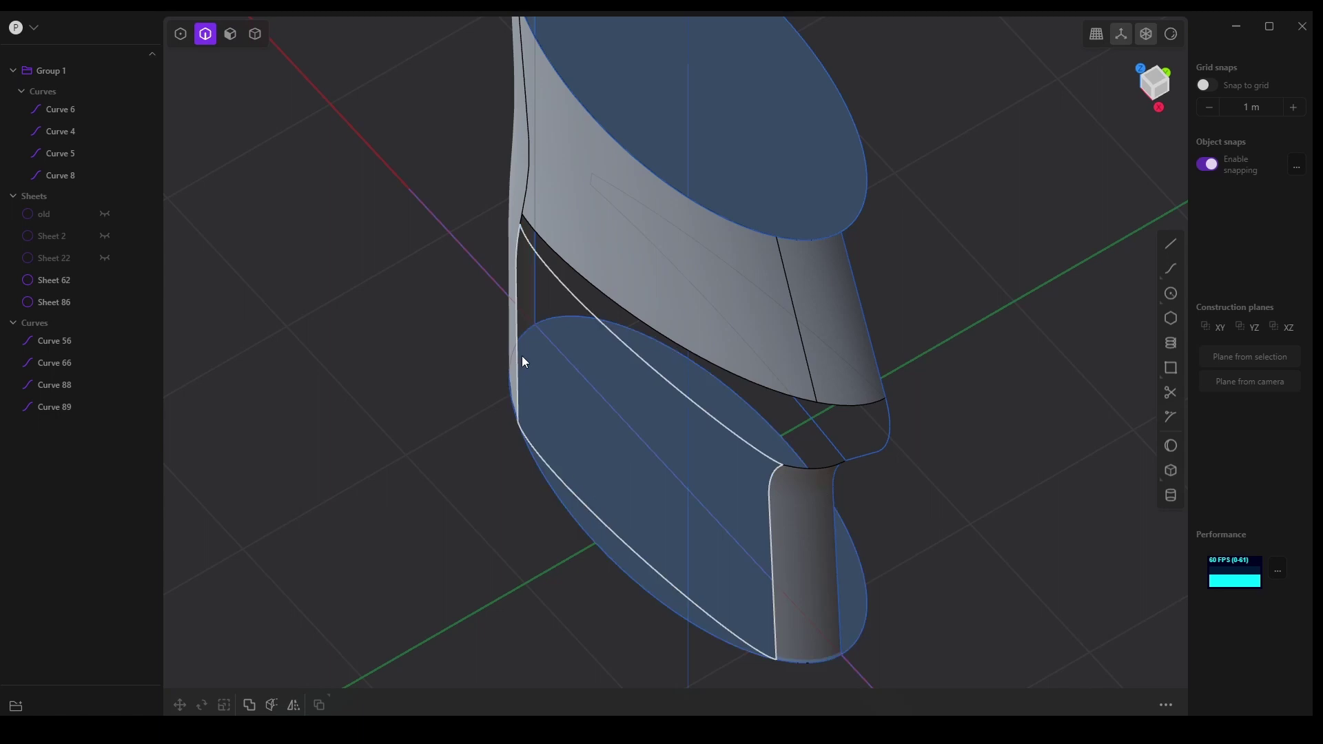
left_click(642, 558)
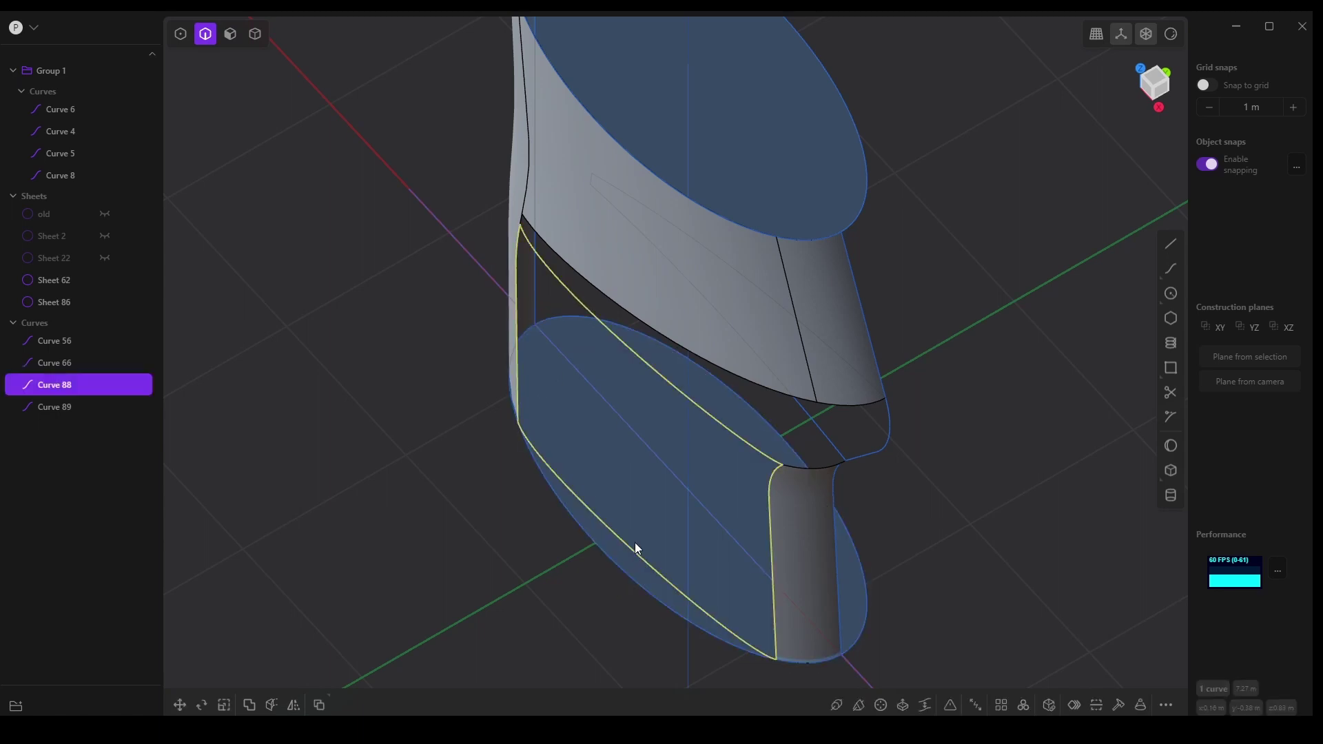
mouse_move(642, 558)
middle_mouse_down()
mouse_move(728, 552)
mouse_move(680, 479)
mouse_move(771, 295)
middle_mouse_up()
key("Delete")
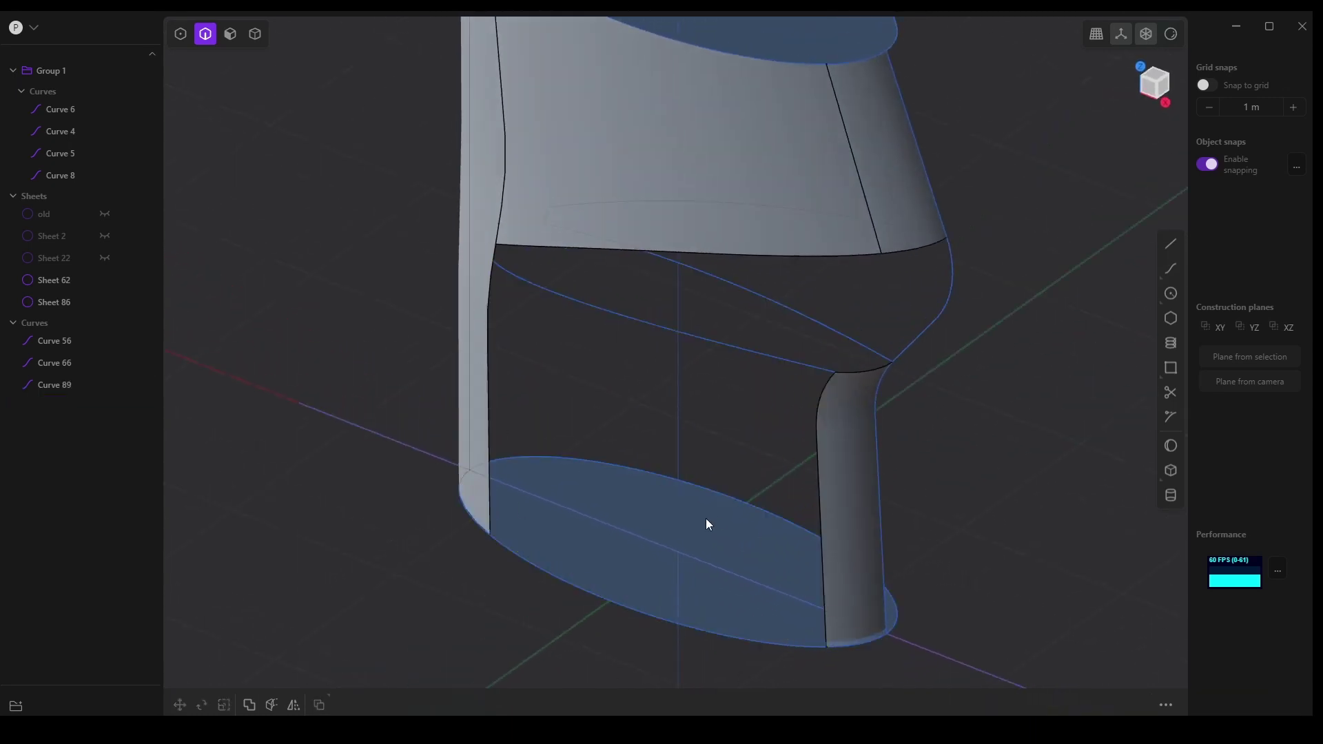
Loft a new surface between the two lower strips' open edges, using the duplicated curve as its guide
mouse_move(706, 518)
middle_mouse_down()
mouse_move(551, 524)
mouse_move(638, 527)
mouse_move(552, 503)
mouse_move(638, 518)
mouse_move(652, 537)
middle_mouse_up()
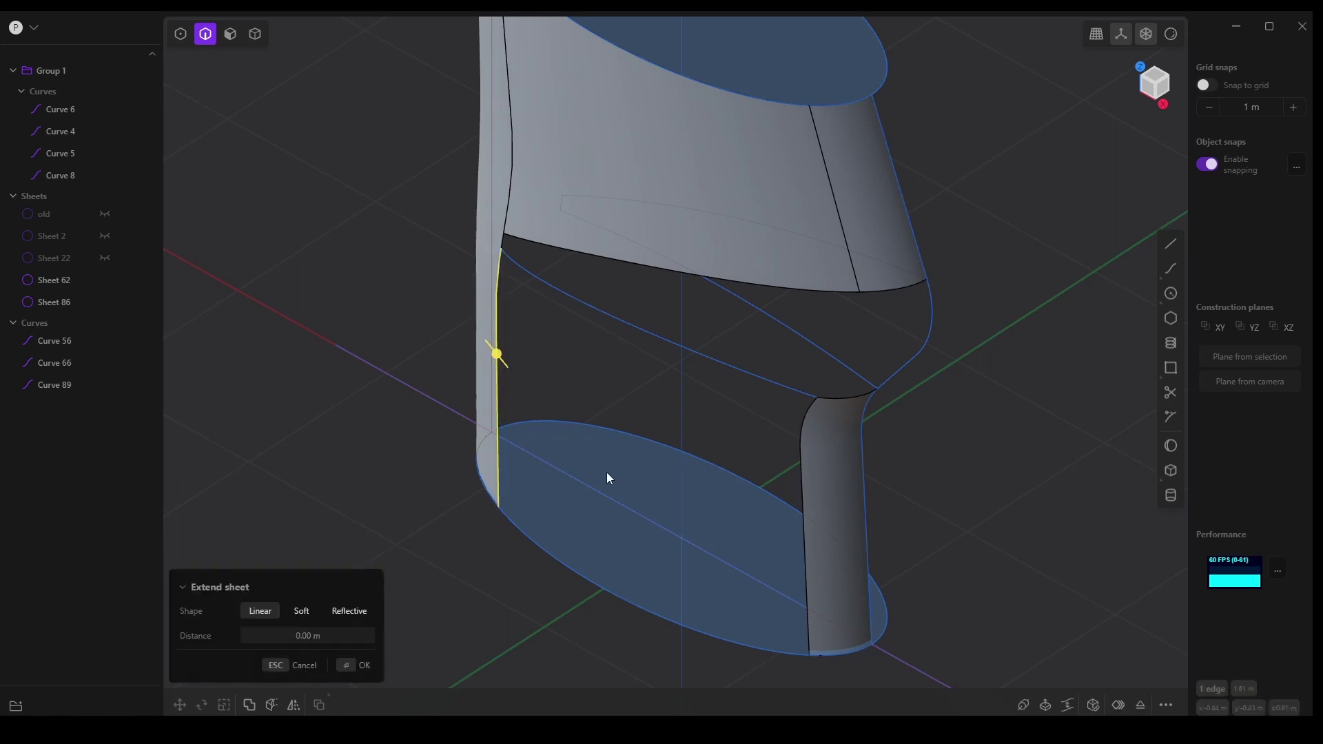
left_click(803, 432, "shift")
middle_click_drag(751, 482, 701, 480)
key("l")
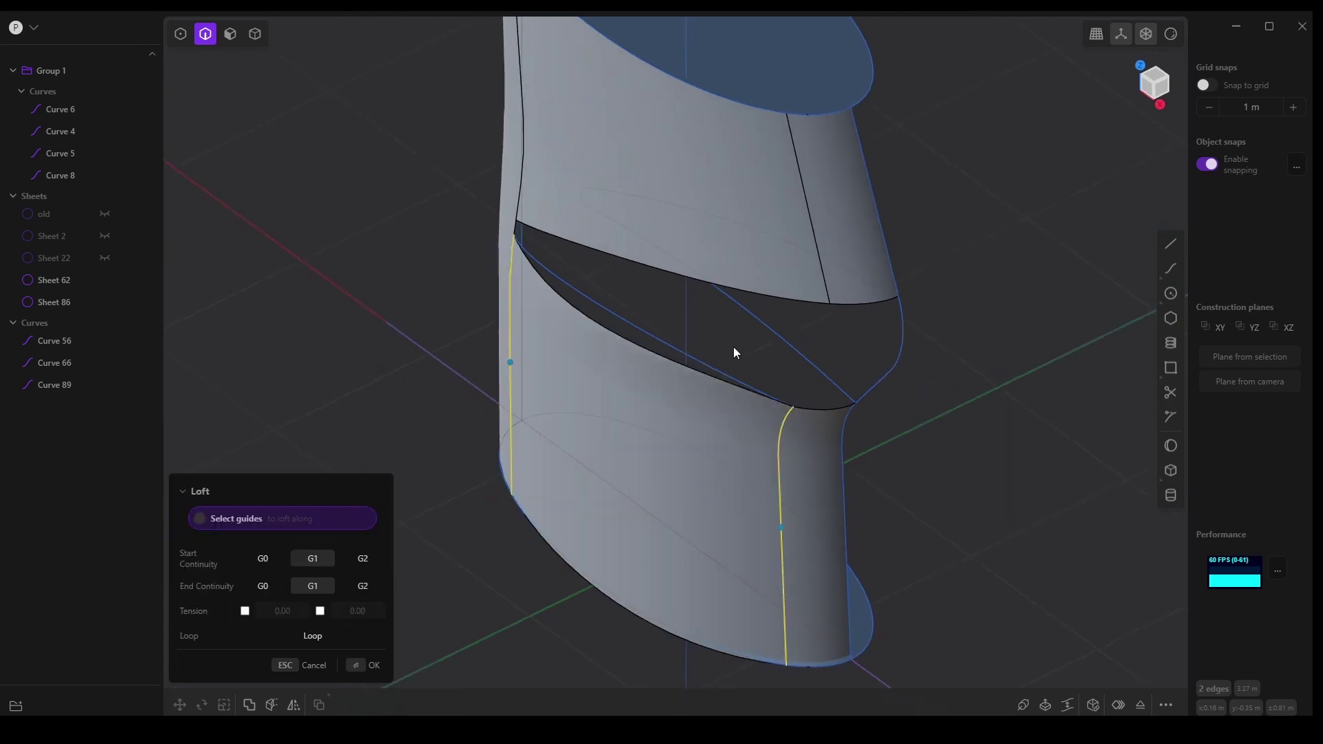
left_click(692, 357)
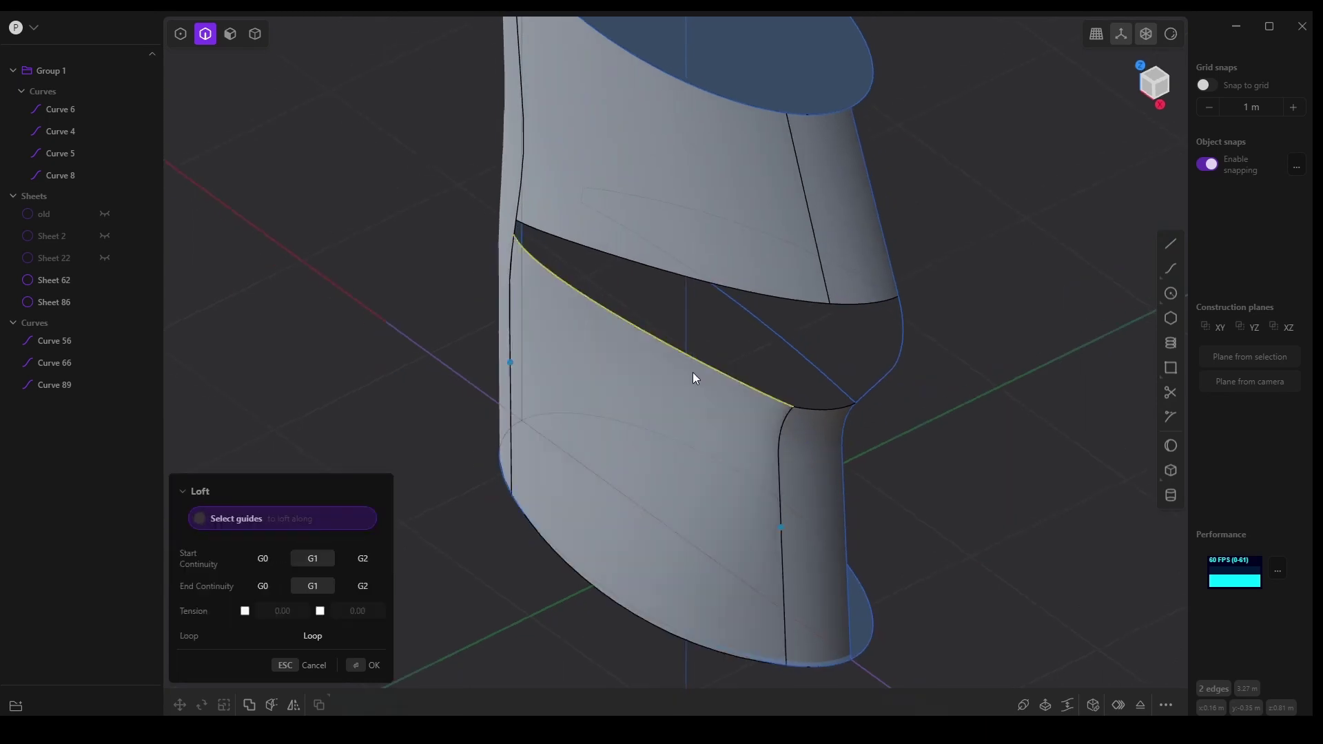
middle_click_drag(692, 377, 627, 342)
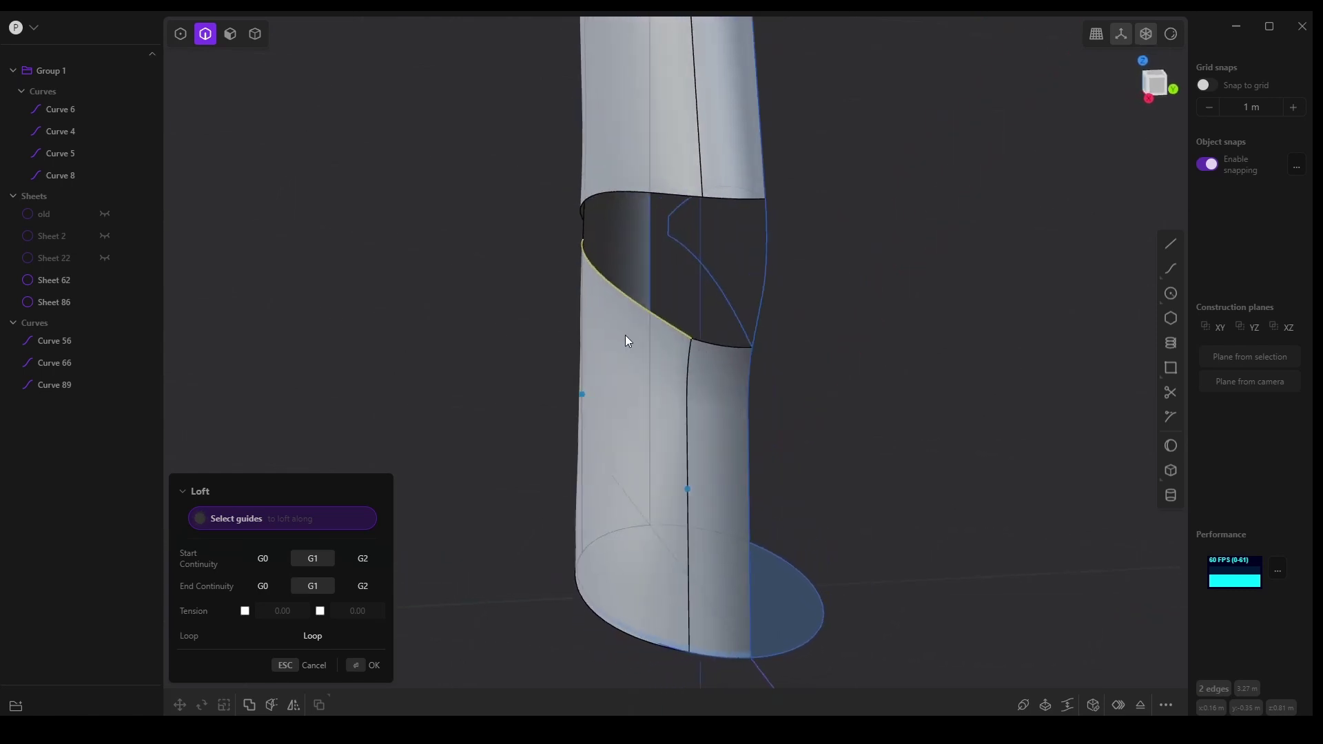
left_click(361, 668)
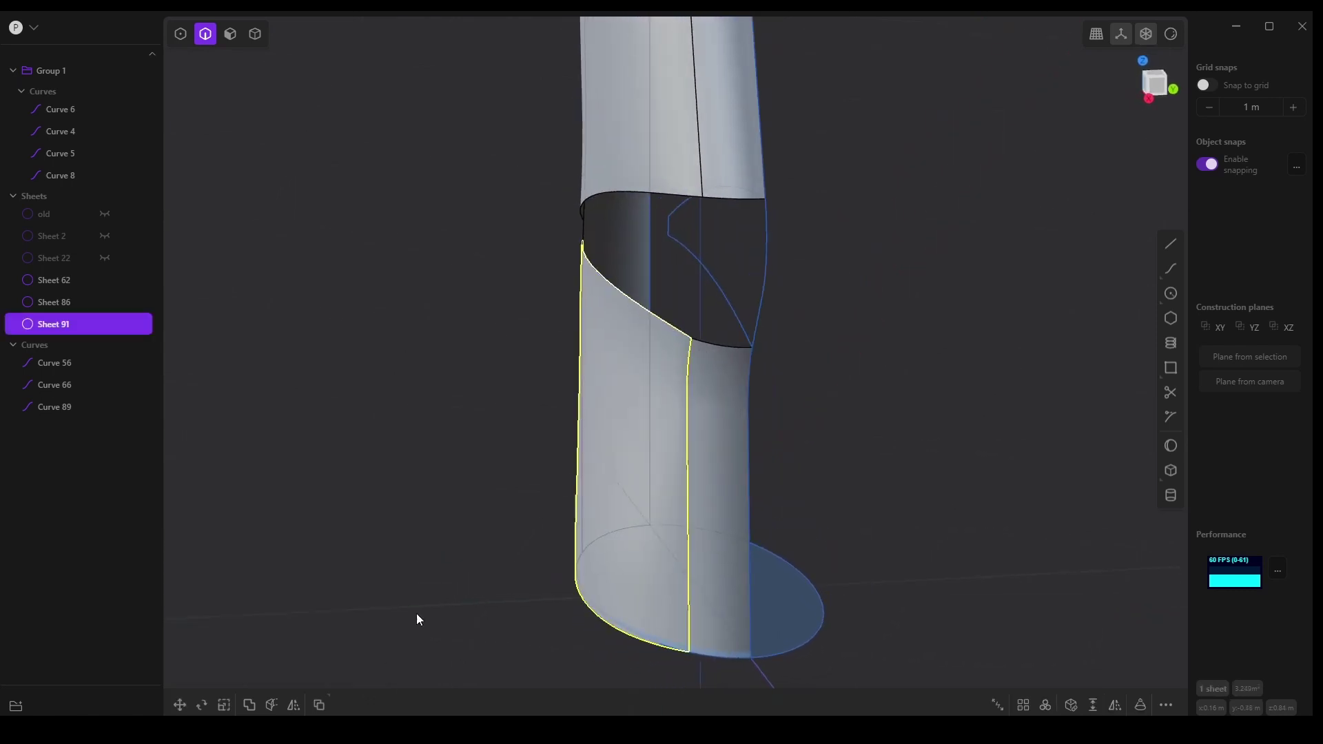
key("Escape")
Loft a surface across the bulge-side gap, from the lower strip's upper edge to the upper strip's lower edge
middle_click_drag(431, 495, 532, 486)
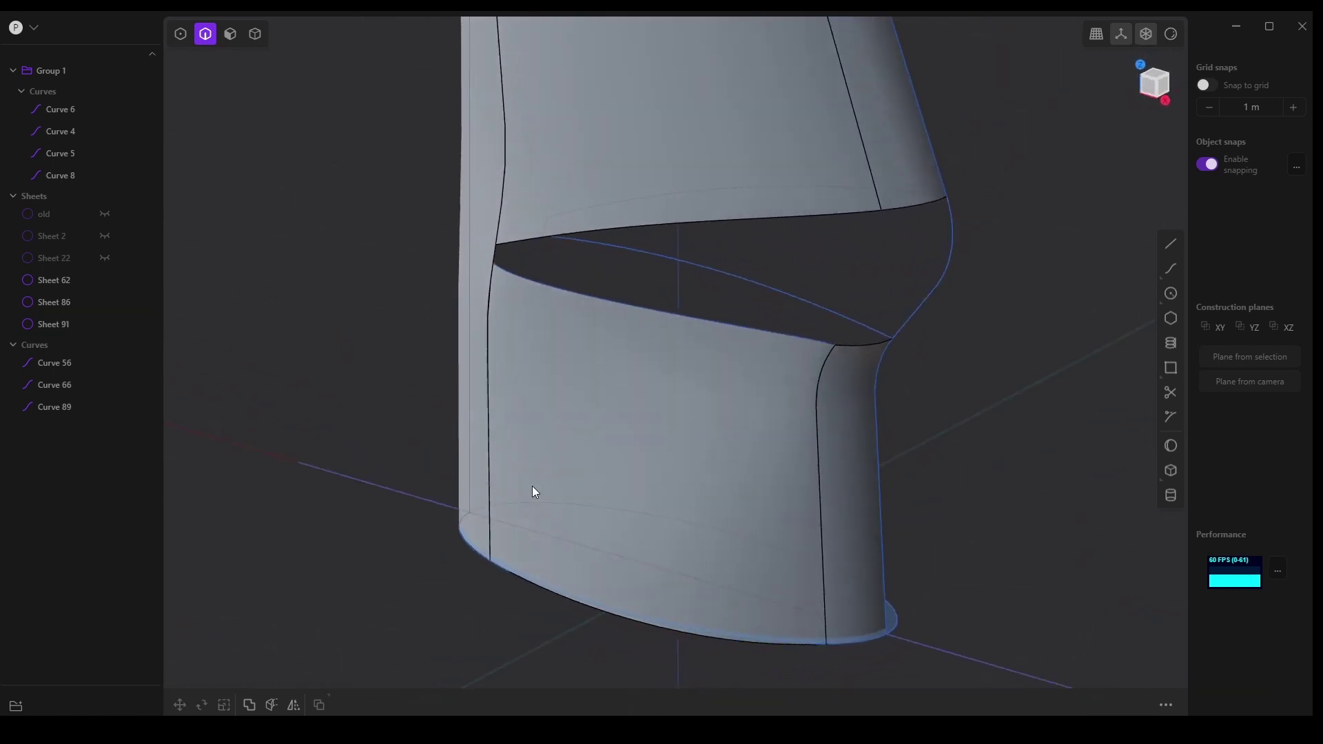
left_click(867, 344)
key("e")
left_click(916, 207, "shift")
middle_click_drag(925, 290, 854, 407)
key("l")
left_click(362, 666)
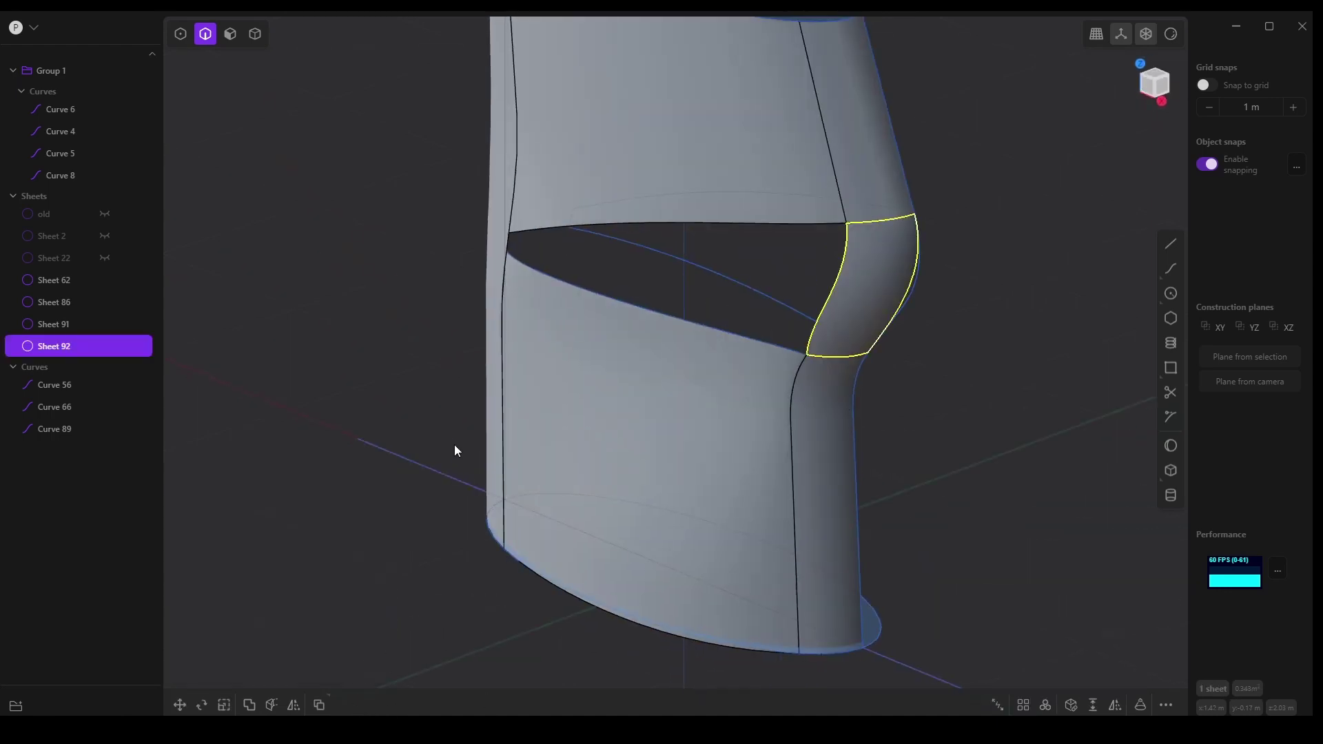
left_click(453, 444)
Examine the guided lower loft and the bulge-side patch from several angles, checking shading and the bottom edge's shape
middle_click_drag(453, 444, 324, 370)
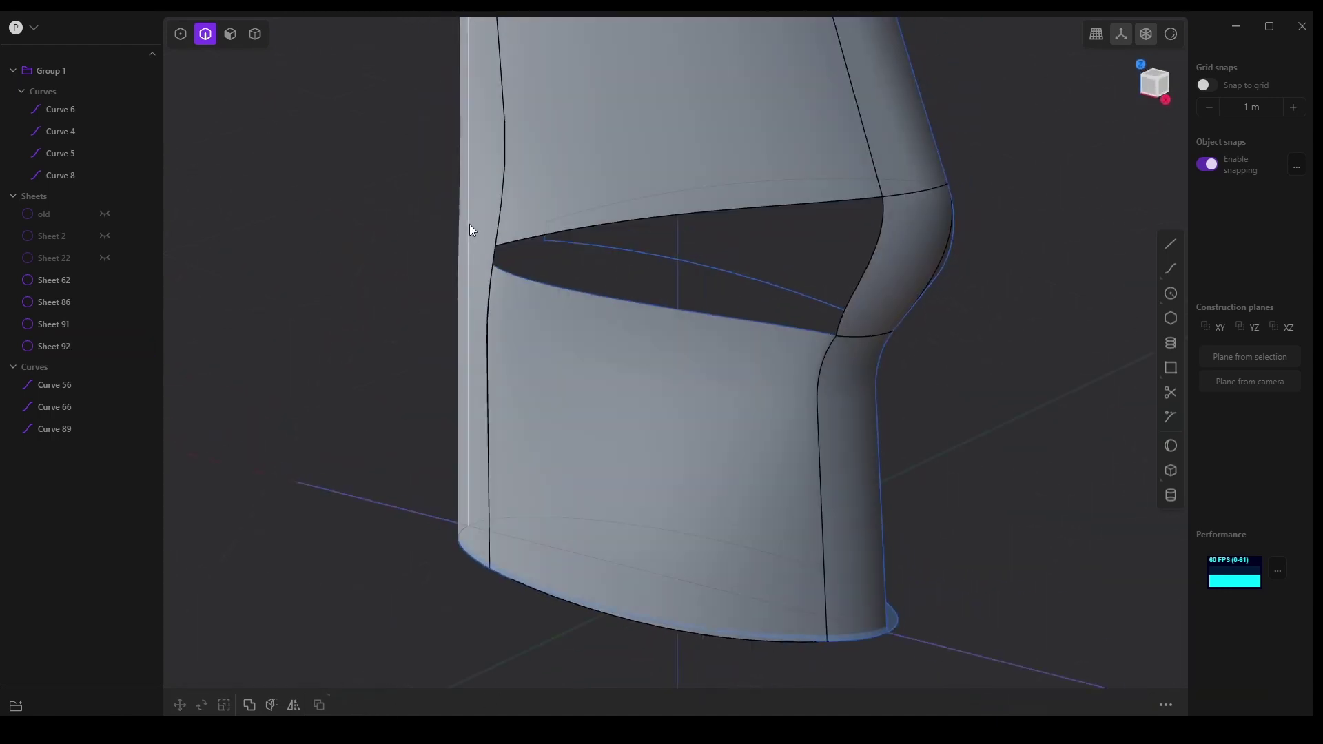
middle_click_drag(515, 431, 512, 598, "shift")
scroll(511, 598, "up", 3)
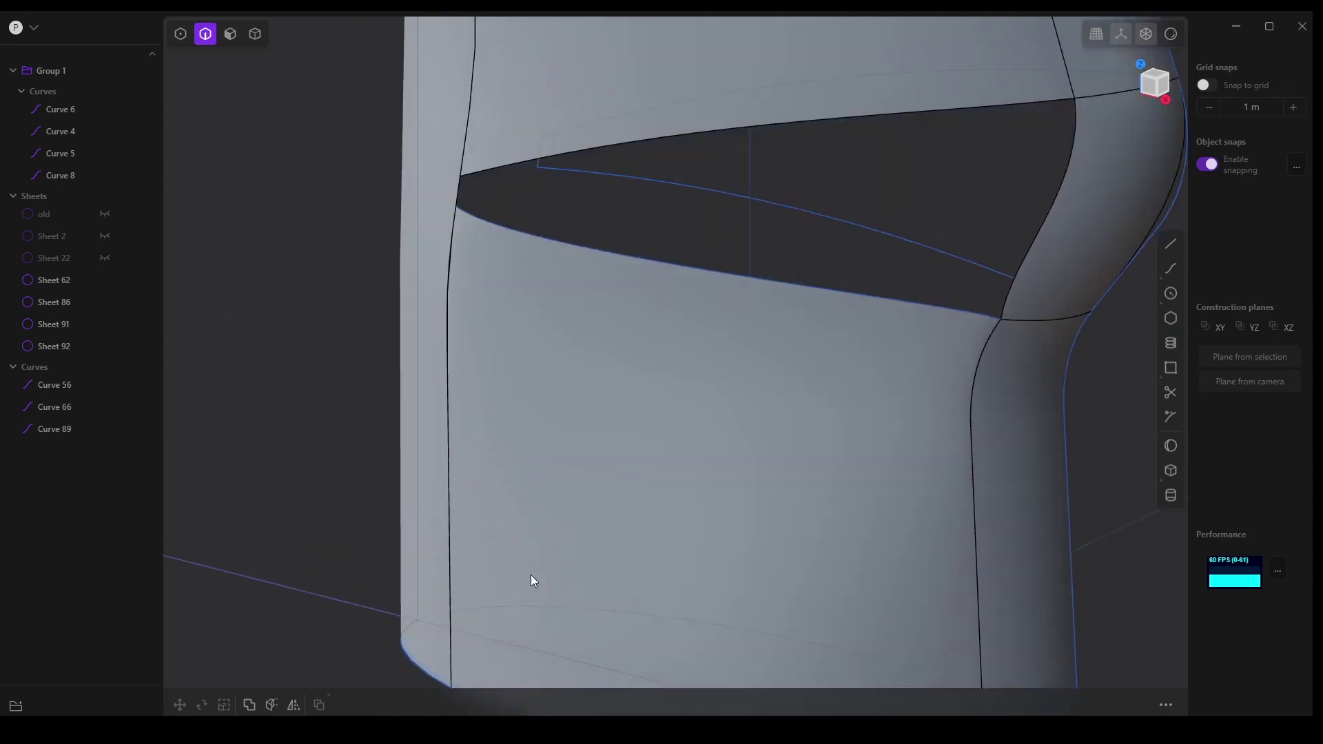
middle_click_drag(651, 430, 379, 420)
scroll(646, 544, "down", 3)
middle_click_drag(698, 569, 610, 456)
scroll(634, 557, "up", 2)
middle_click_drag(586, 543, 728, 413)
middle_click_drag(672, 490, 708, 514)
scroll(638, 554, "up", 3)
scroll(510, 325, "down", 2)
middle_click_drag(510, 324, 533, 350)
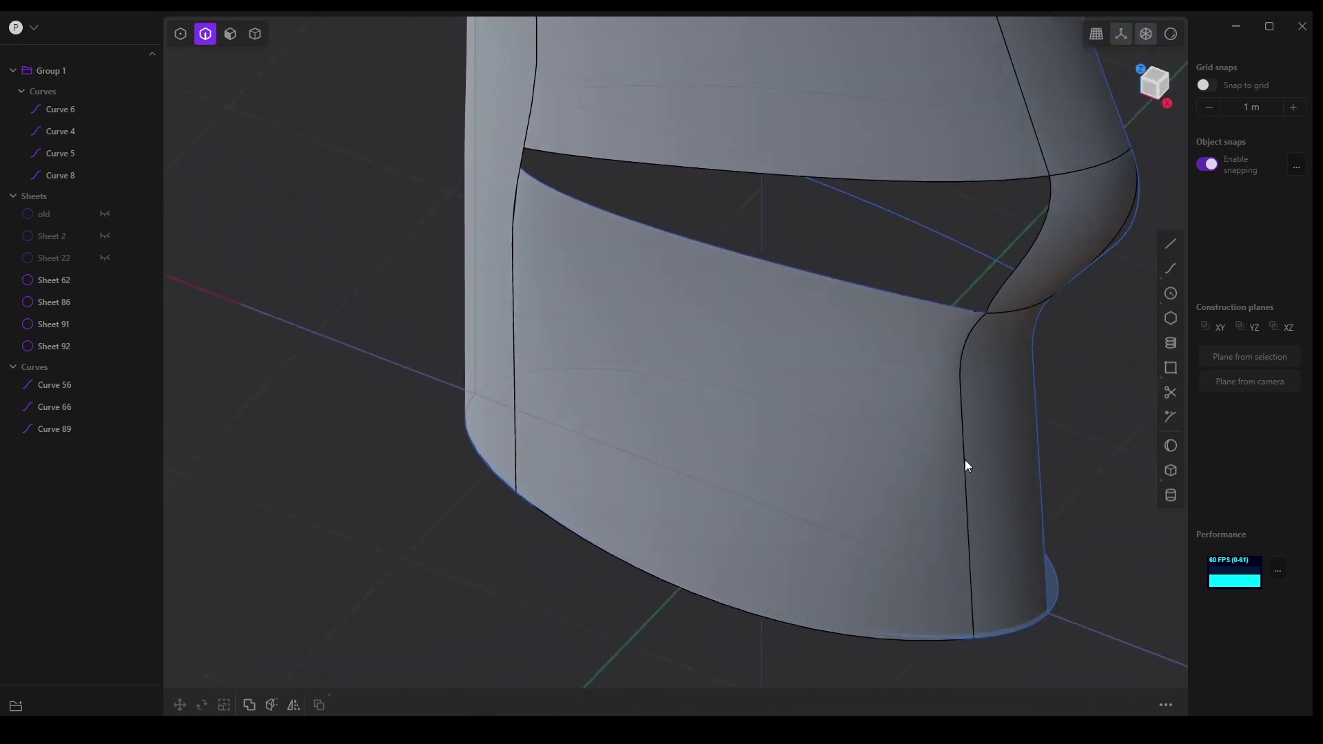
middle_click_drag(428, 399, 488, 295)
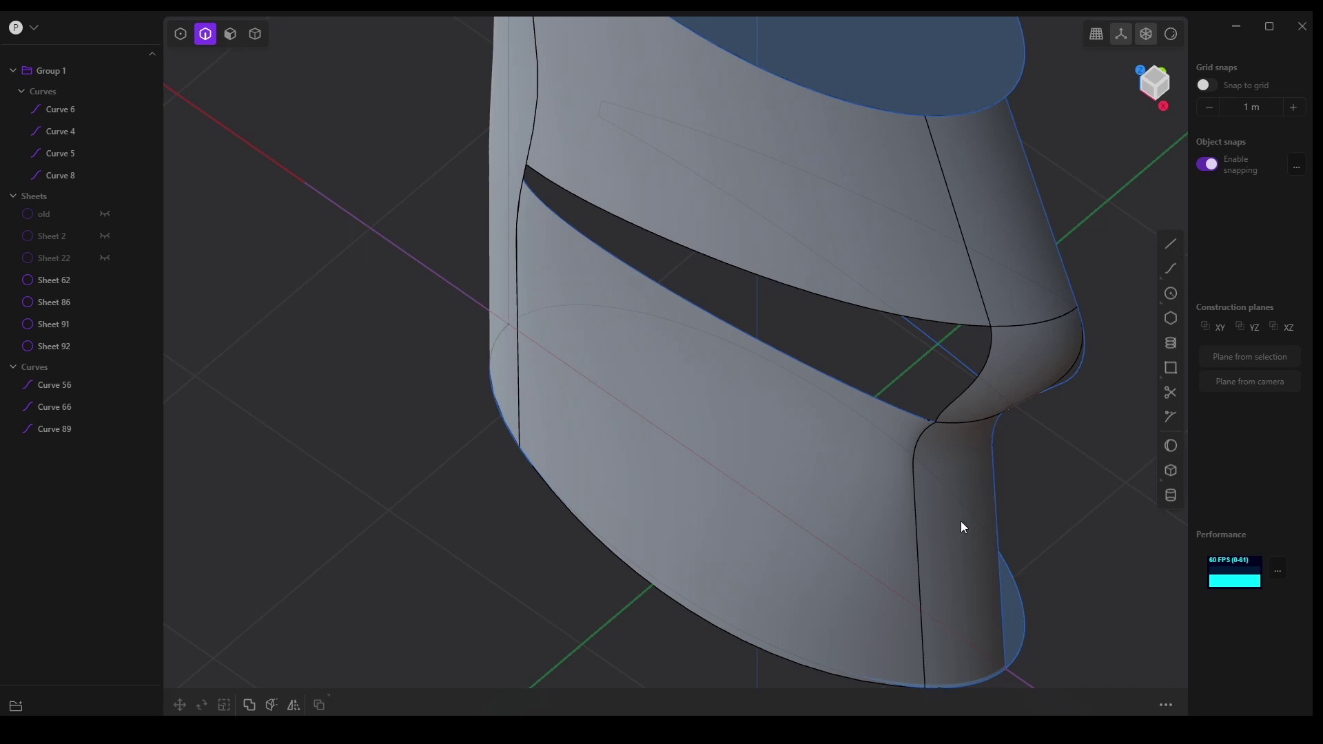
middle_click_drag(685, 549, 563, 343)
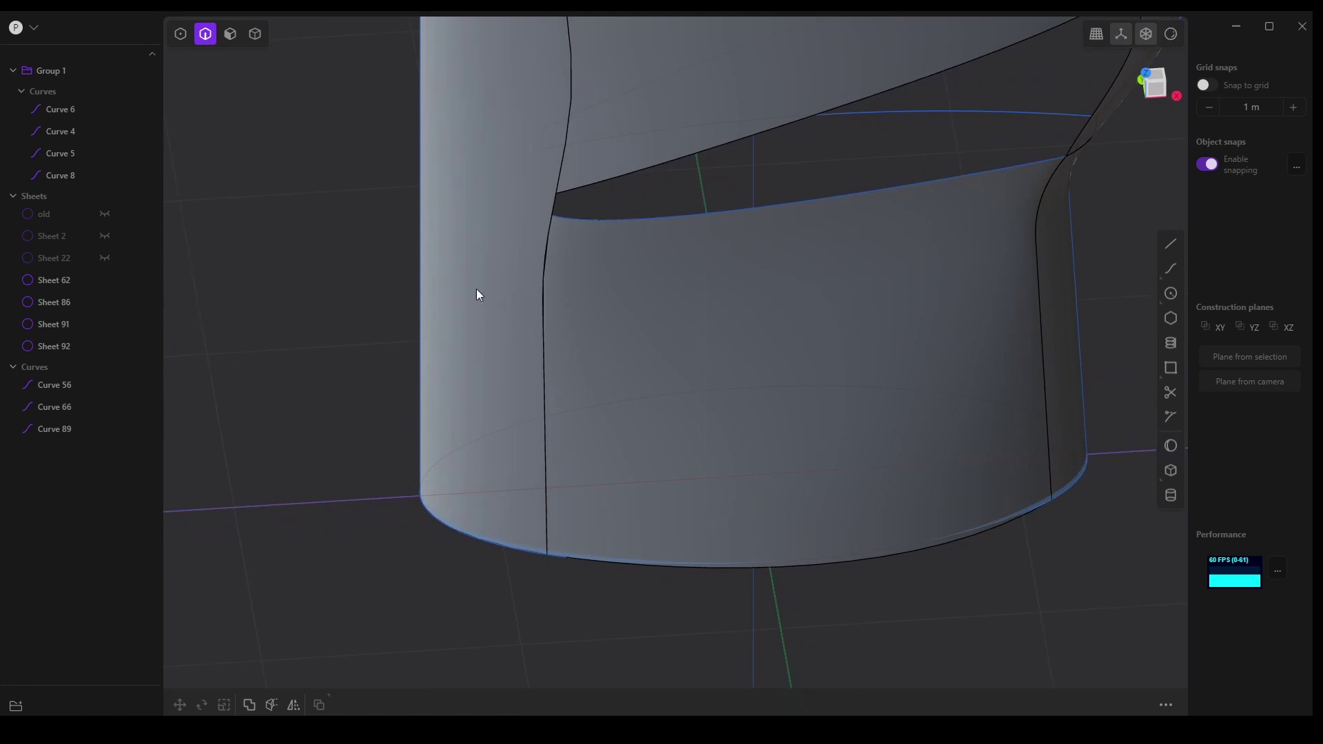
middle_click_drag(475, 289, 476, 347)
middle_click_drag(514, 418, 440, 328)
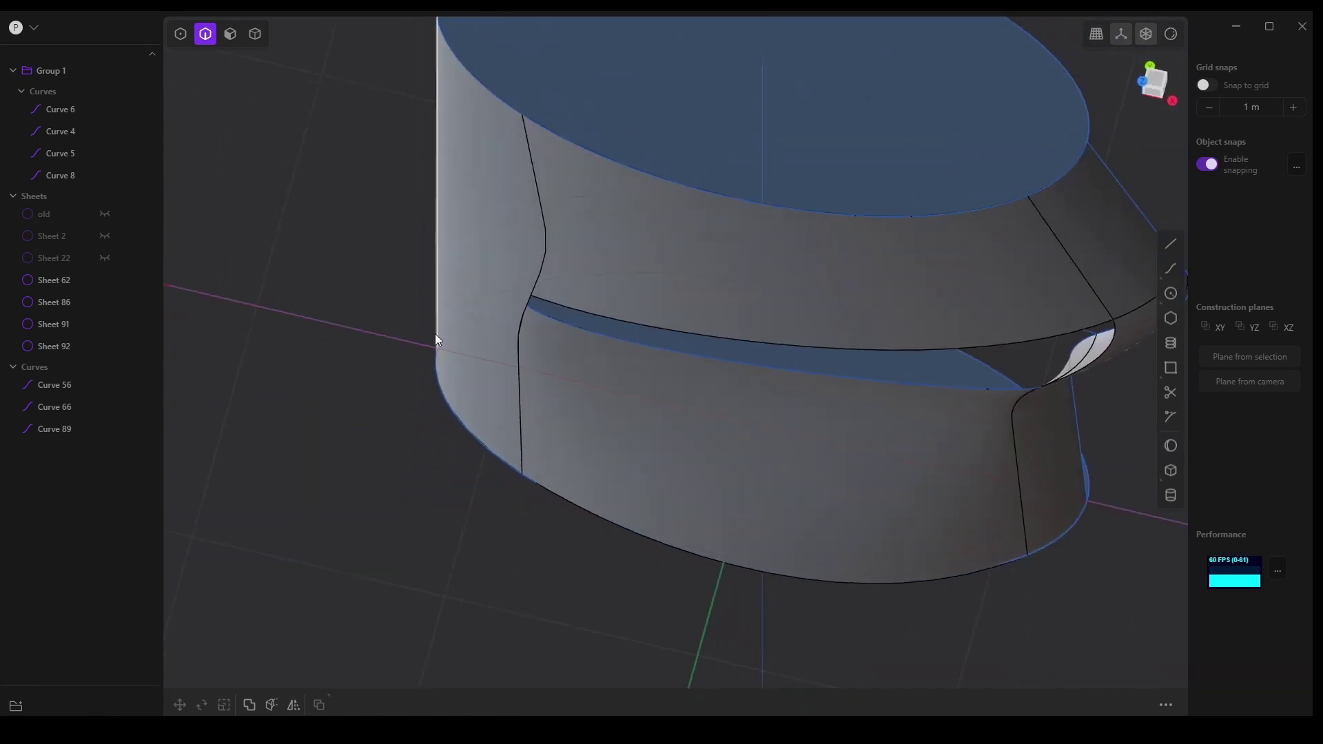
Examine the wedge opening between the upper and lower surfaces from several angles, including its short edge and its lower edge
middle_click_drag(547, 407, 510, 390)
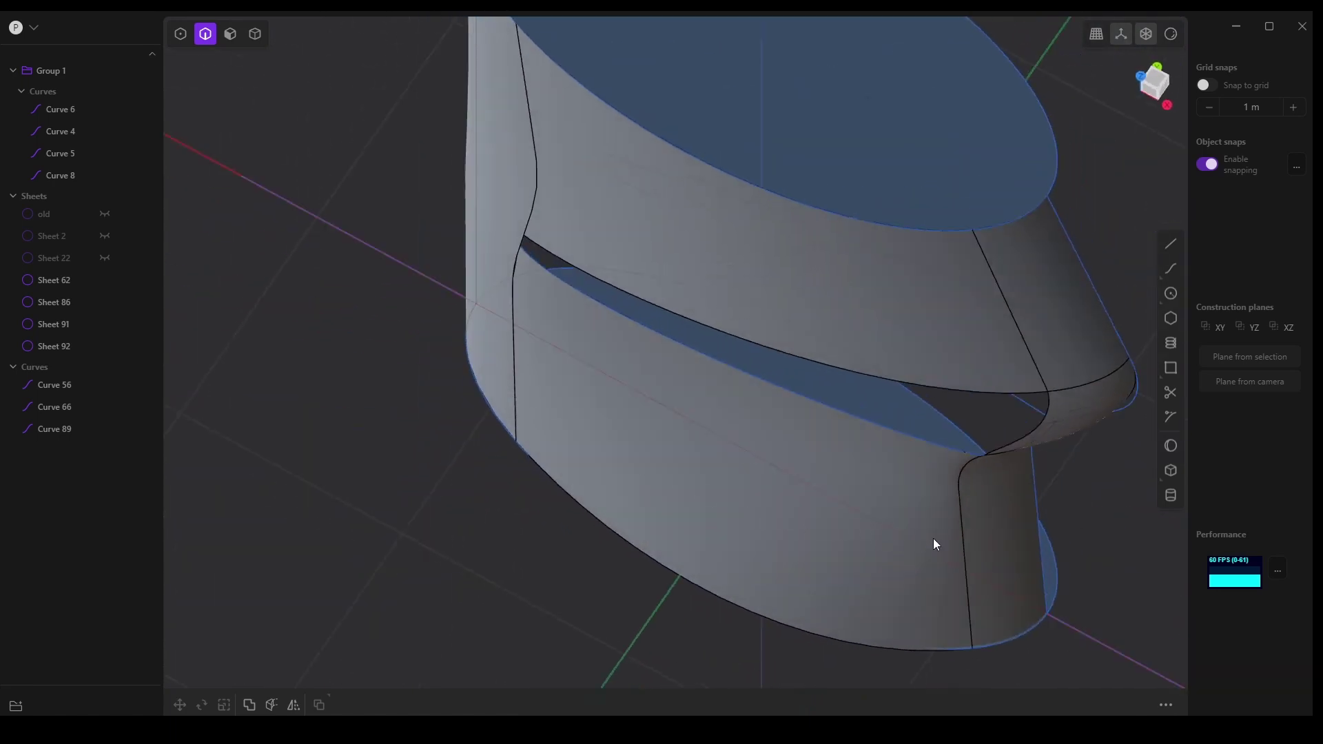
middle_click_drag(1013, 569, 698, 534)
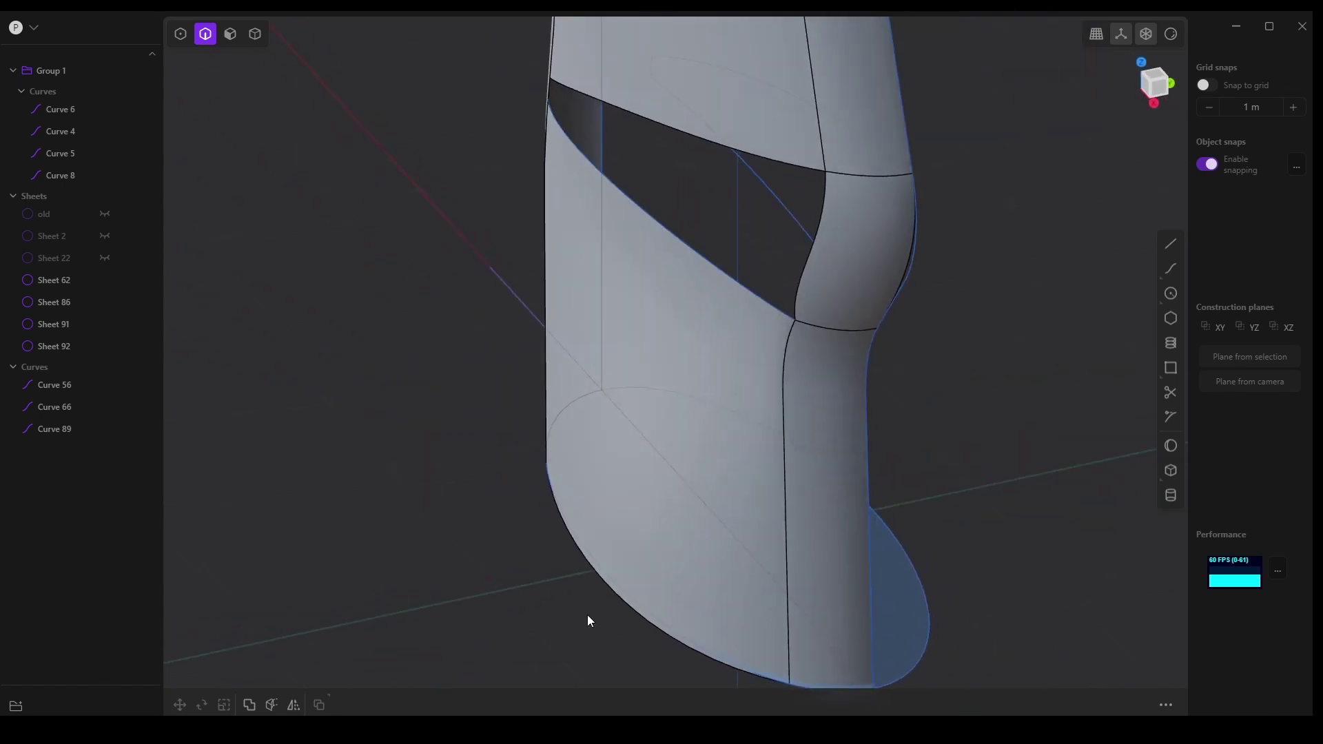
middle_click_drag(632, 609, 565, 582)
middle_click_drag(727, 492, 737, 482)
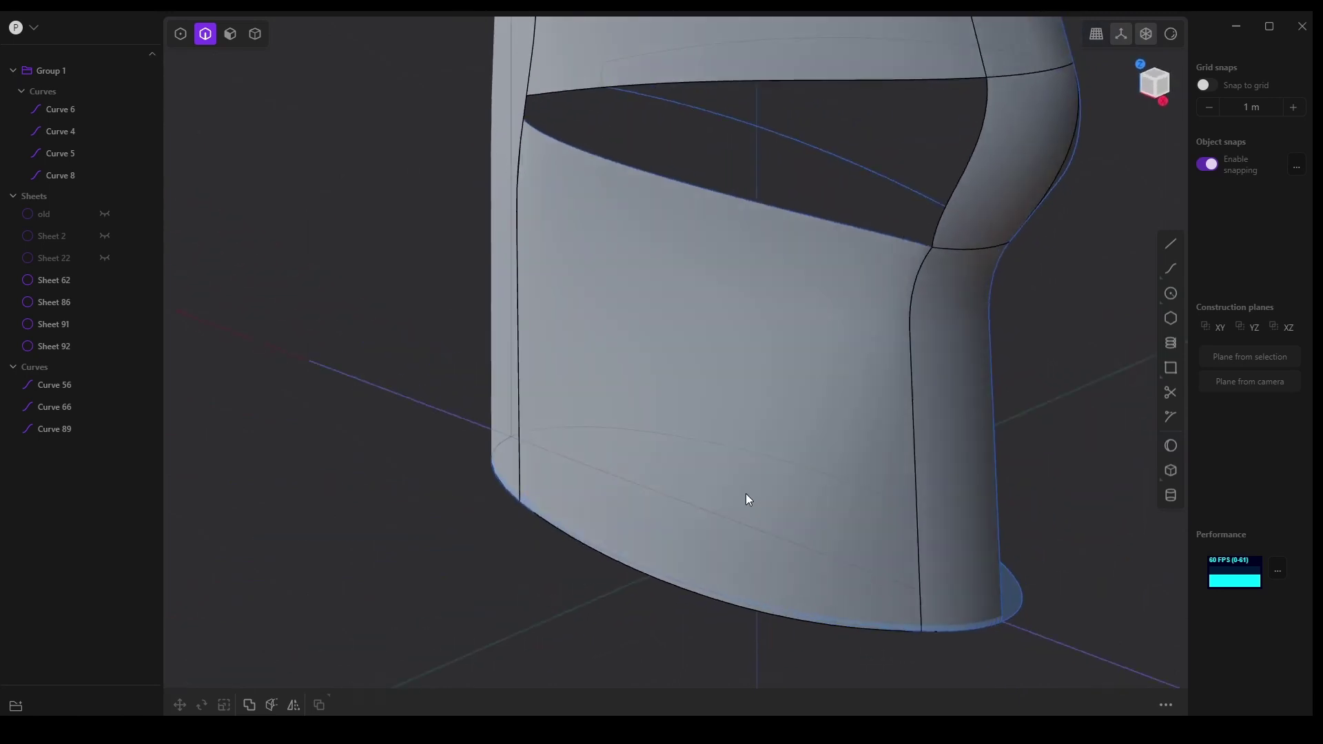
middle_click_drag(674, 372, 594, 534, "shift")
middle_click_drag(673, 361, 627, 471)
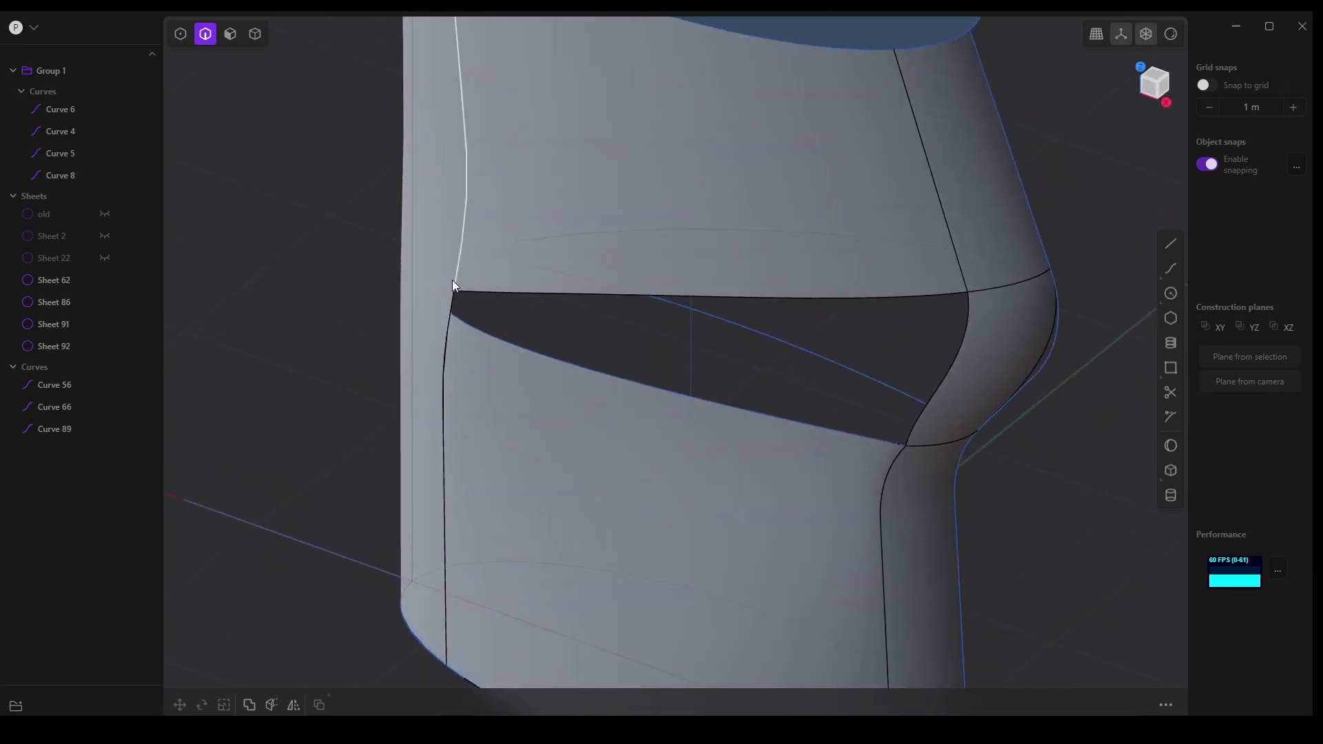
middle_click_drag(540, 440, 494, 433)
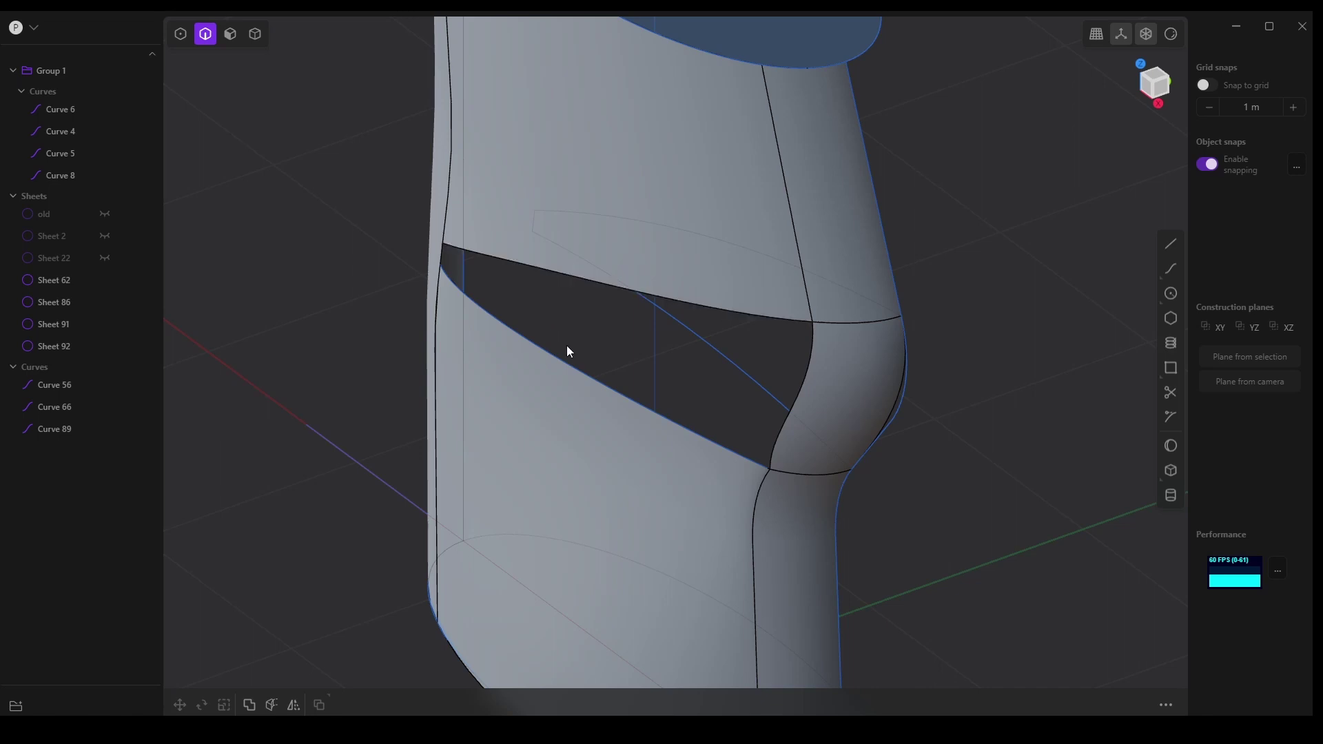
left_click(588, 381)
middle_click_drag(802, 386, 771, 390)
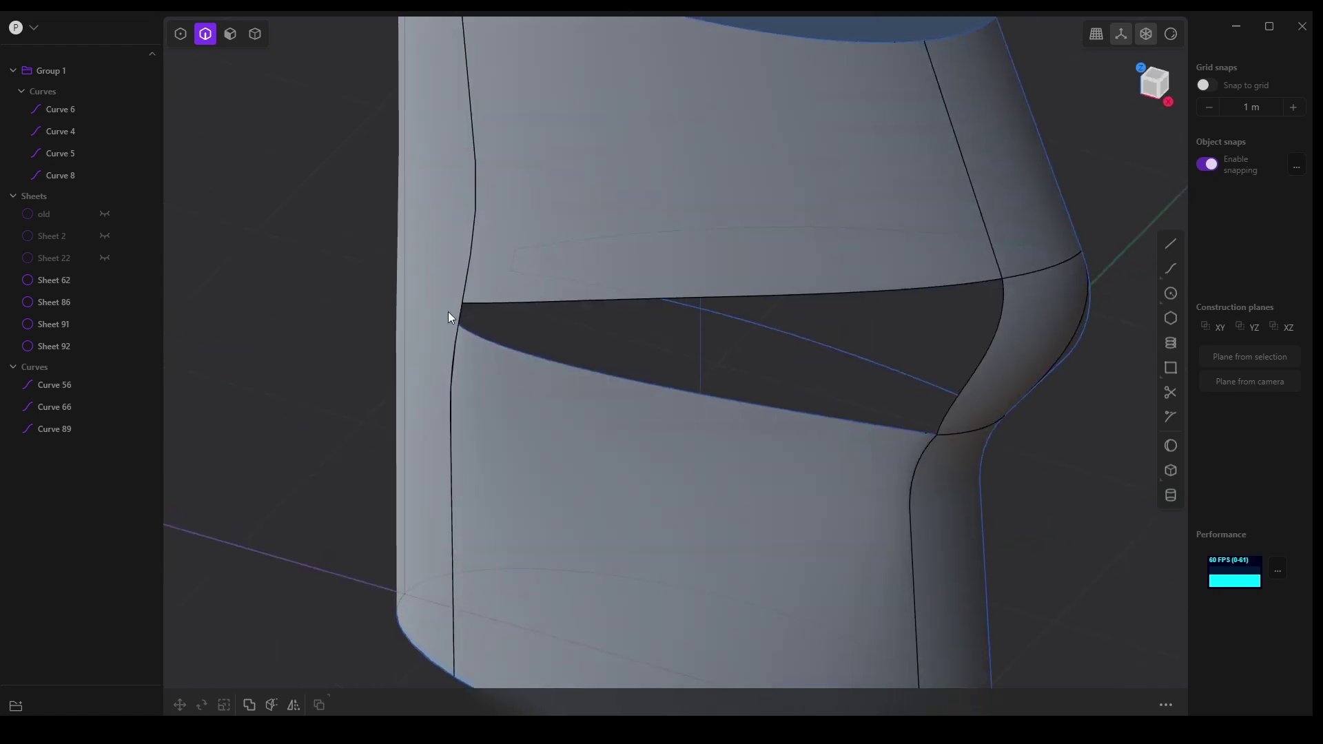
middle_click_drag(528, 432, 599, 450)
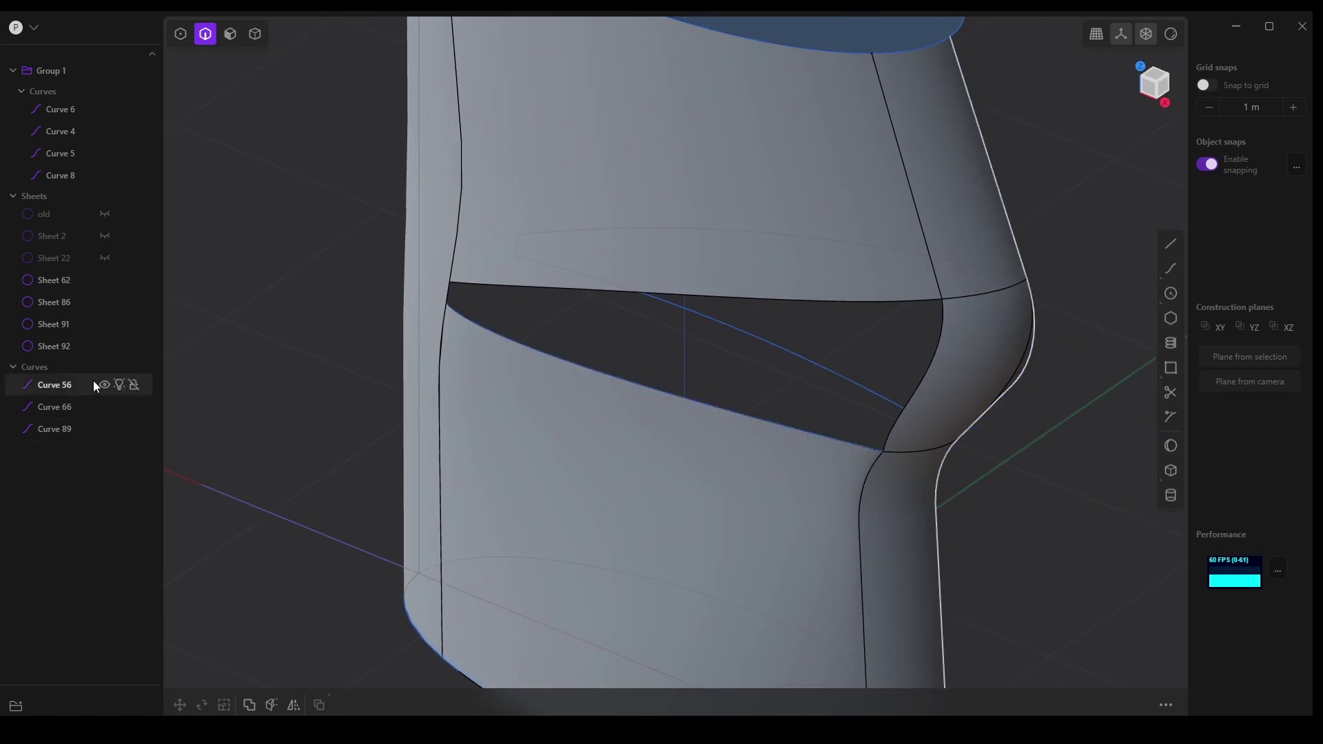
Make the loose curves unselectable and try an unguided loft between the wedge opening's short edge and the bulge patch's side edge
left_click(118, 367)
left_click(640, 390)
key("e")
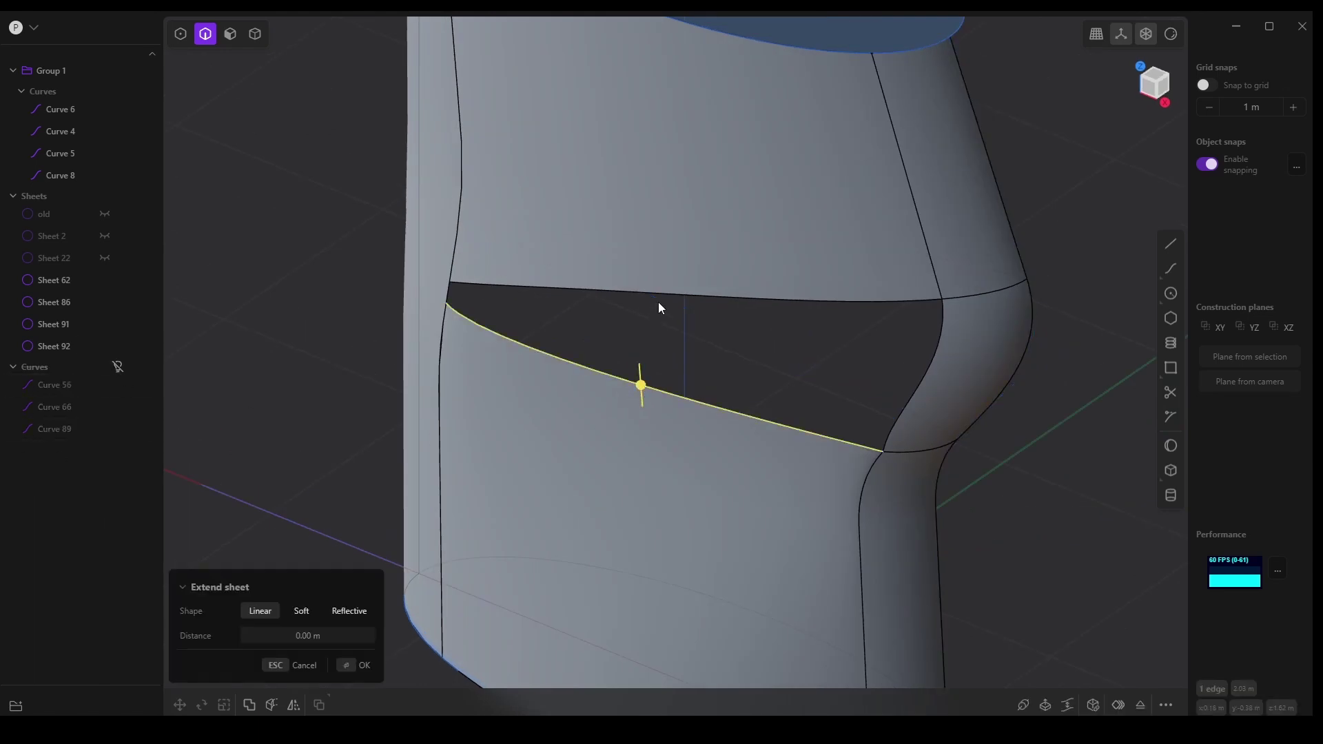
left_click(925, 367)
left_click(449, 293, "shift")
key("l")
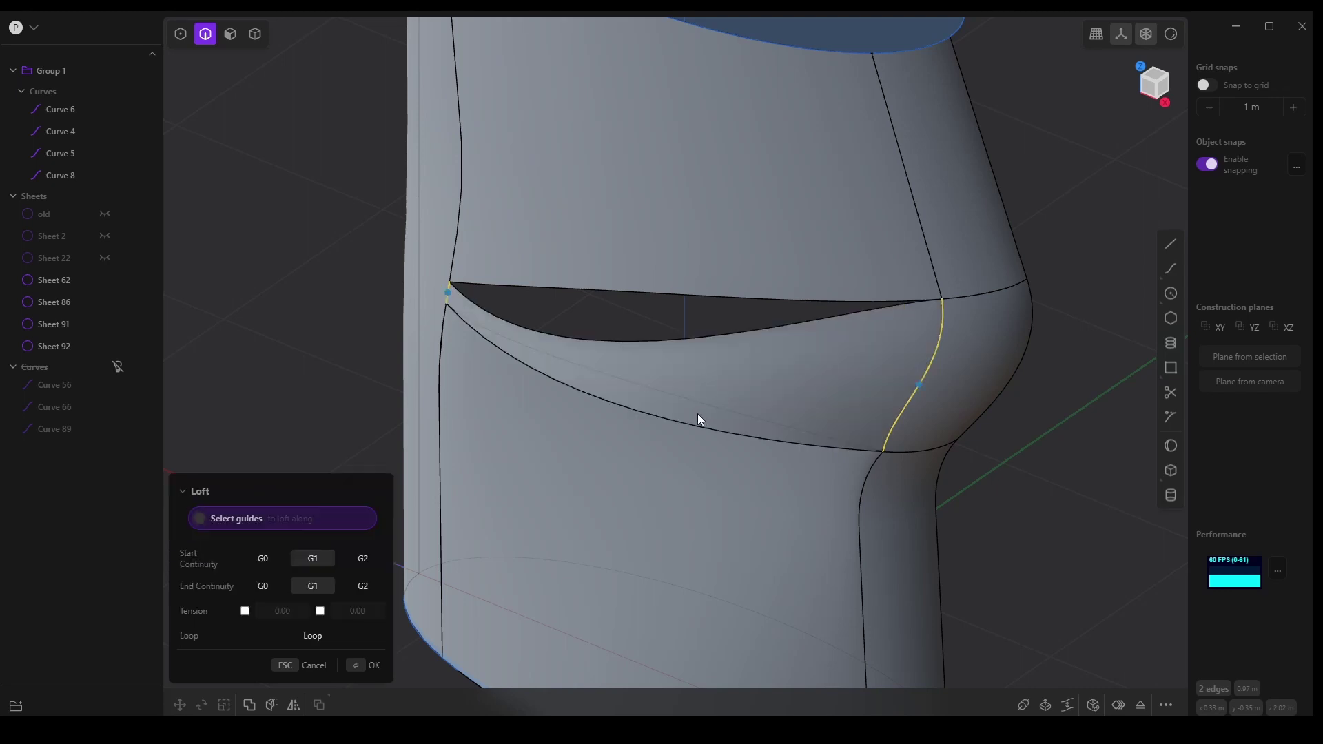
middle_click_drag(691, 420, 610, 408)
key("Escape")
Duplicate the wedge opening's upper and lower edges as curves, and make the loose curves selectable again
left_click(606, 271)
key("e")
middle_click_drag(676, 360, 700, 363)
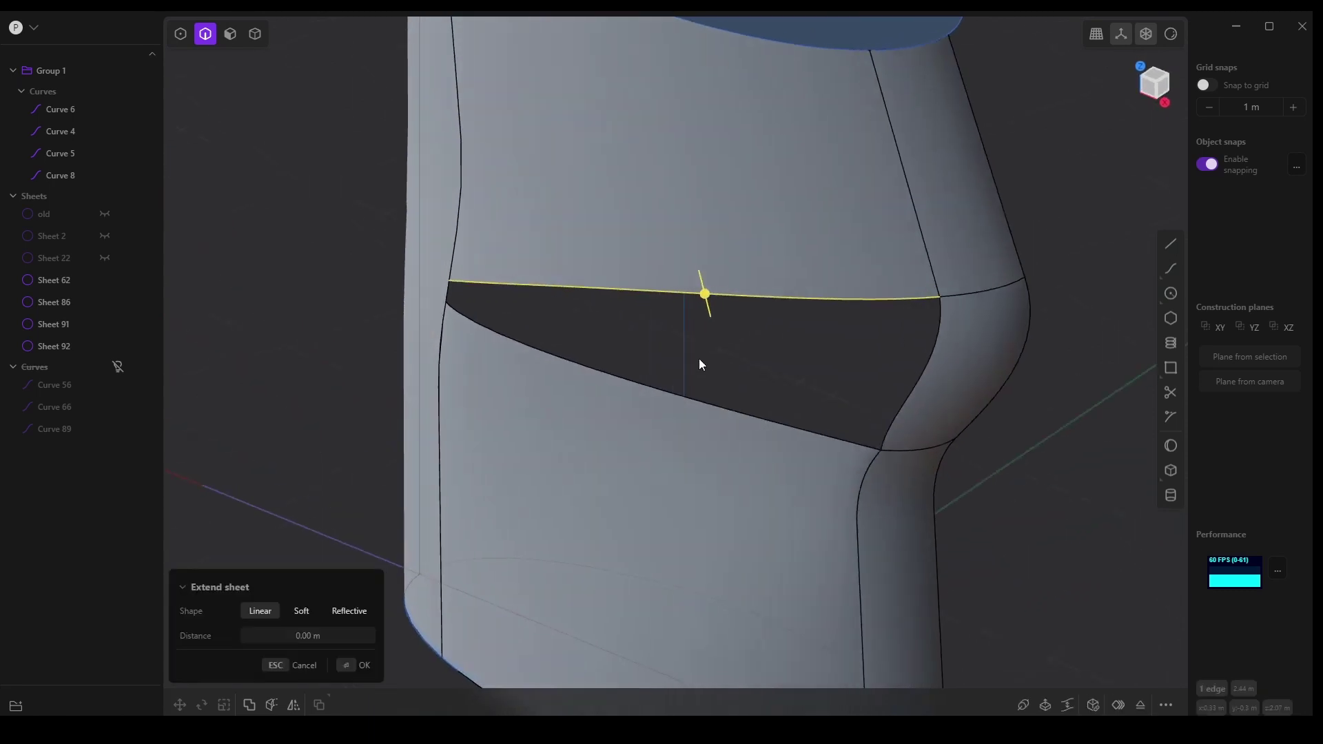
left_click(717, 407, "shift")
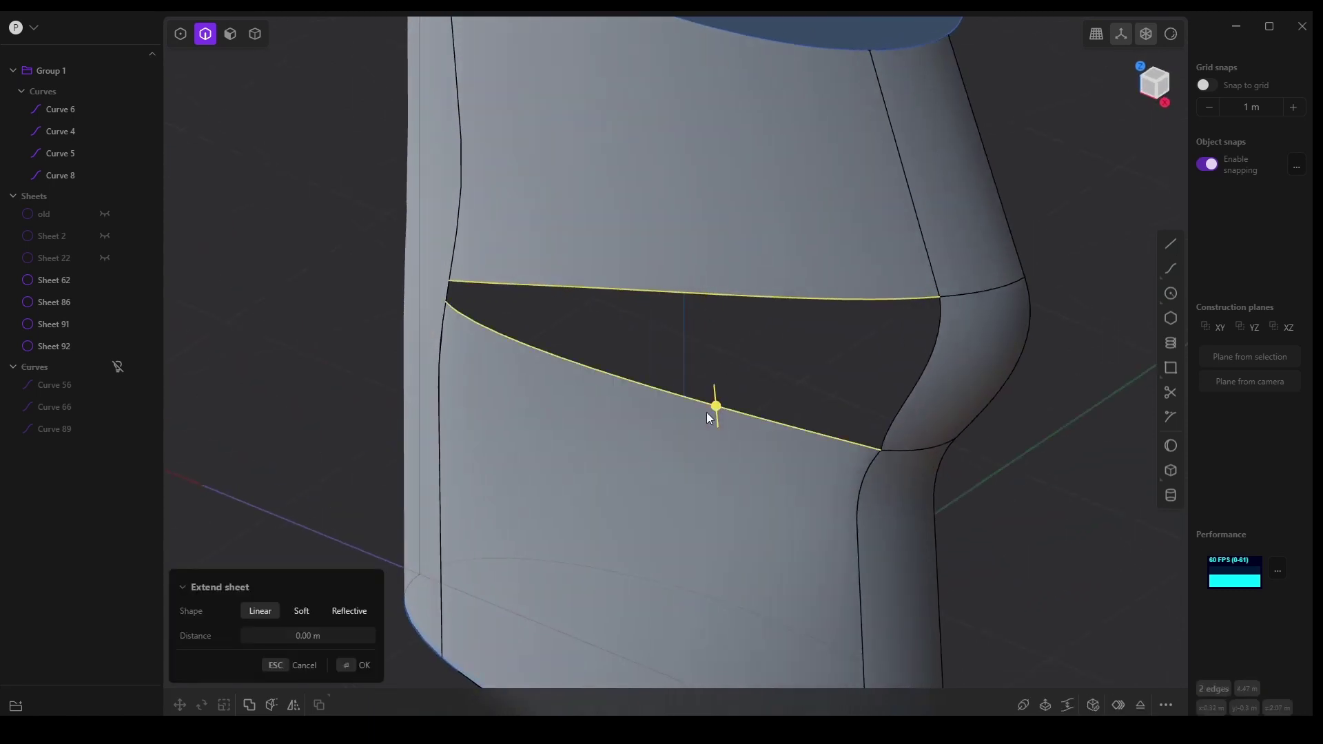
key("ctrl+d")
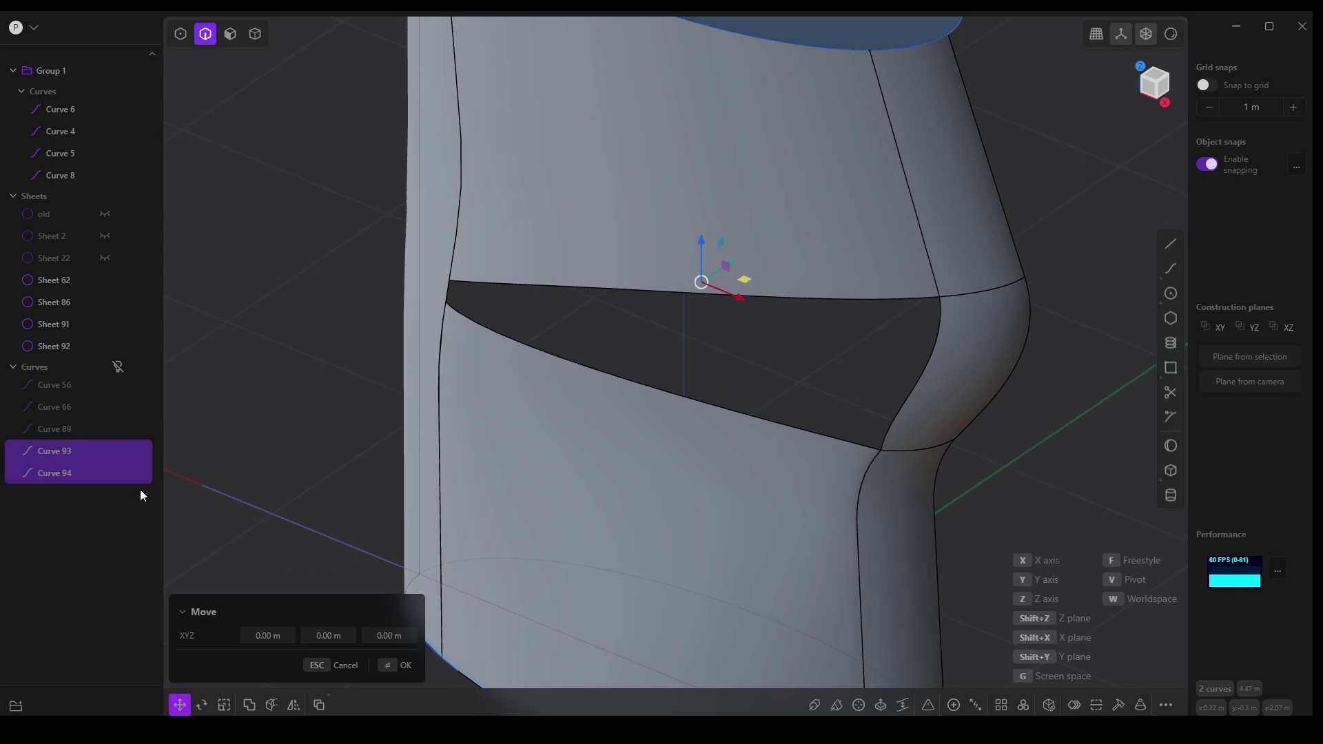
left_click(118, 366)
left_click(554, 331)
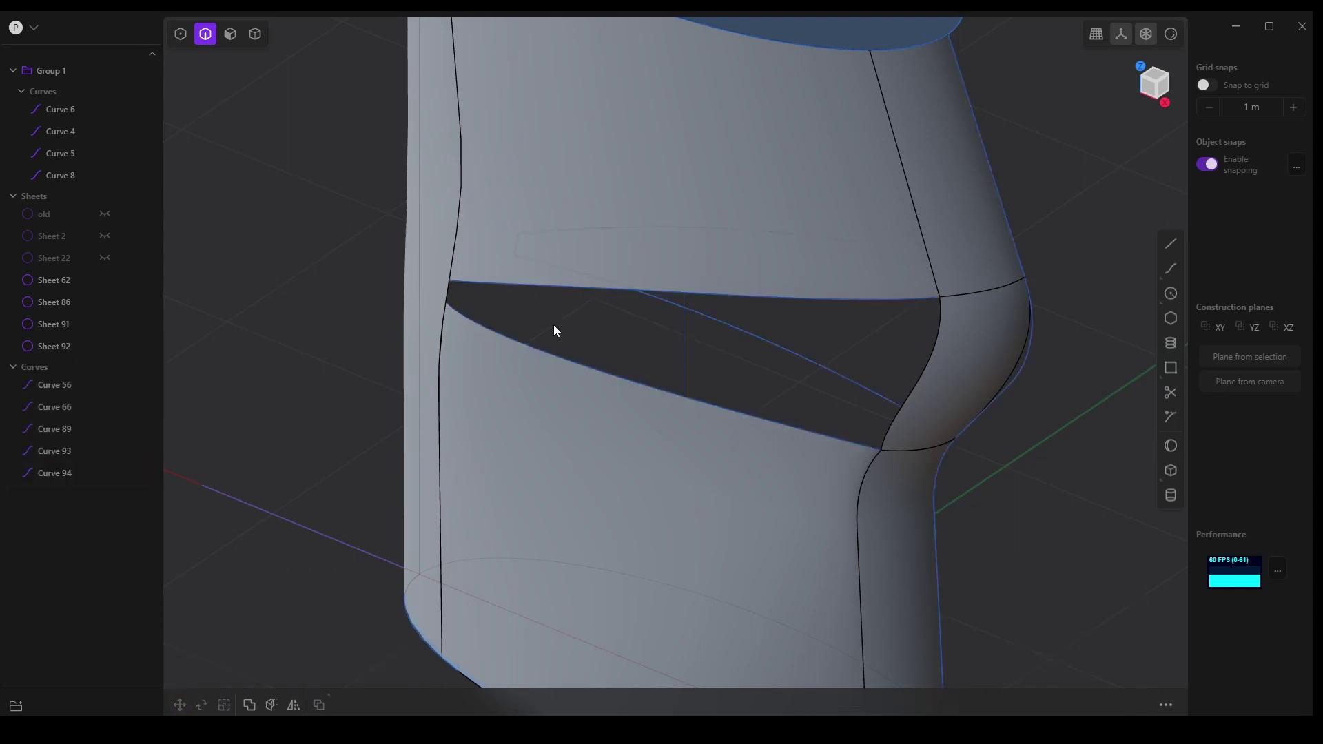
Loft from the opening's short edge to the bulge patch's side edge with G1 continuity, guided by the two duplicated edge curves
left_click(444, 295)
left_click(917, 383)
key("l")
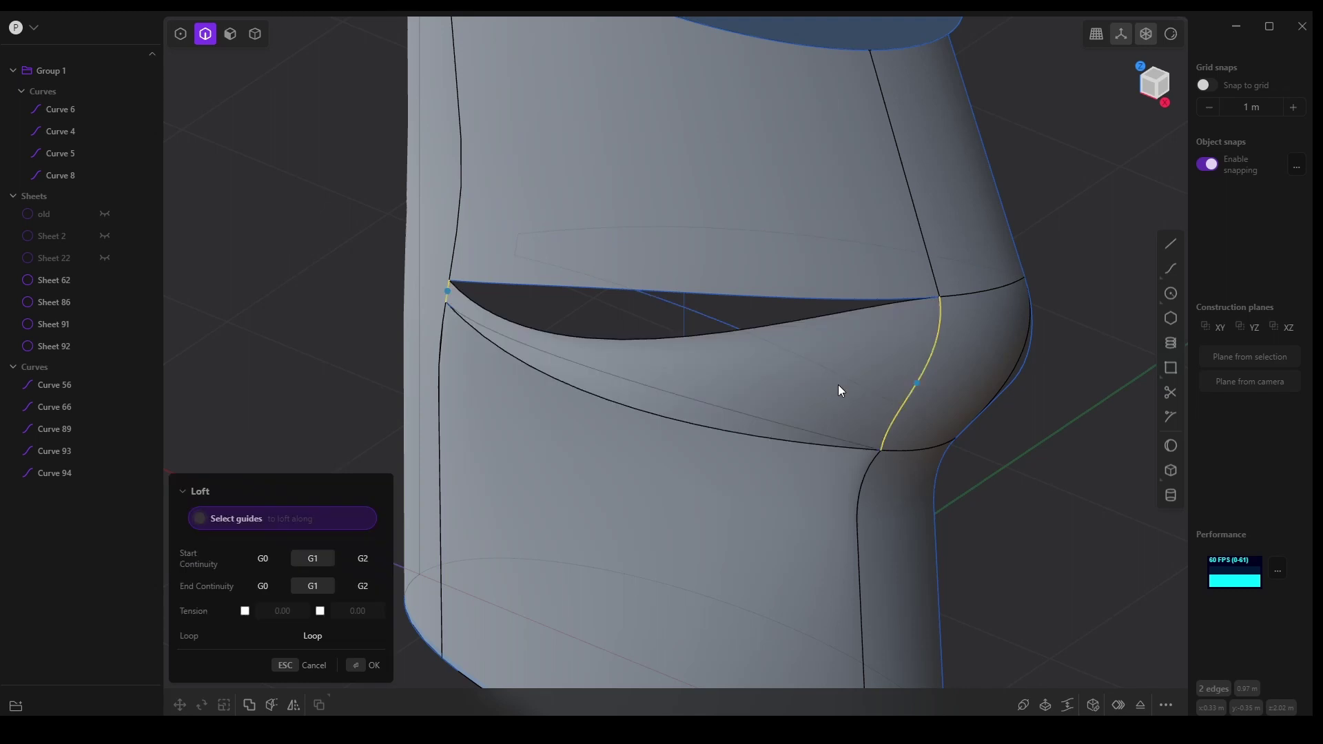
left_click(692, 398)
left_click(664, 291)
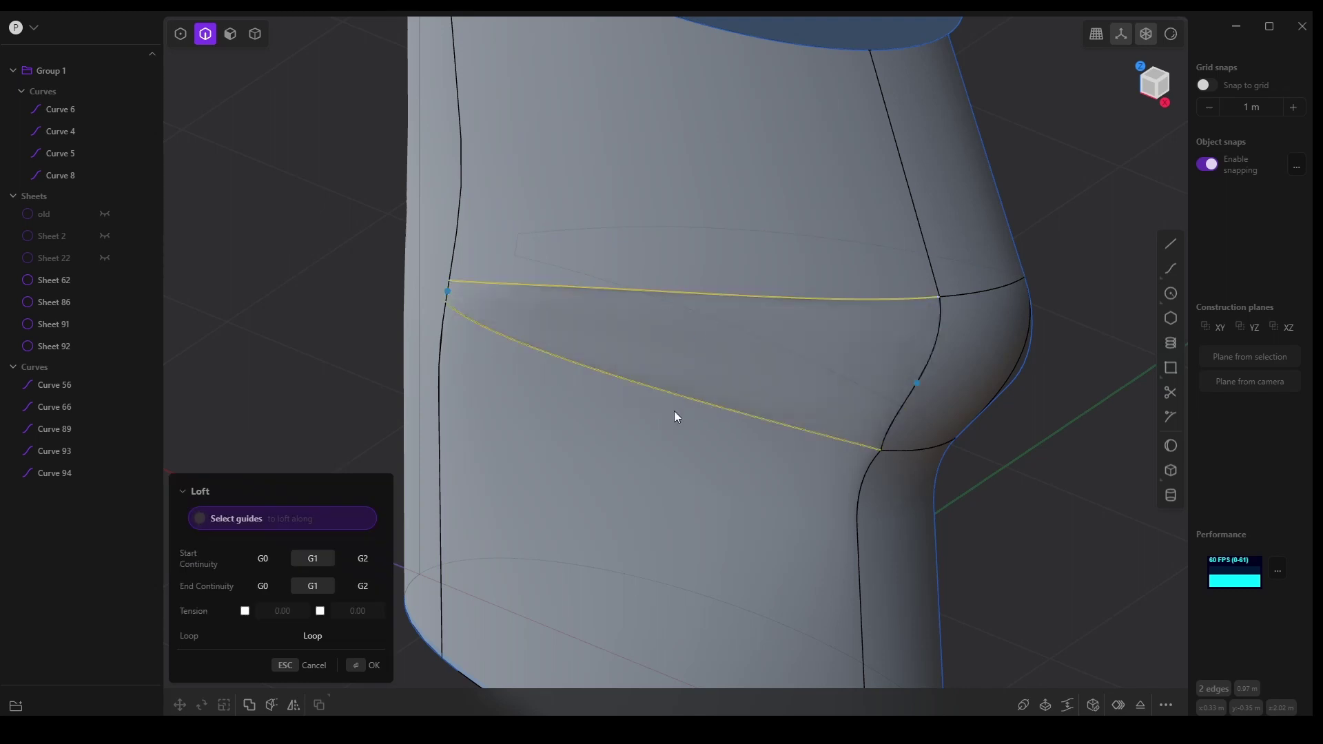
middle_click_drag(673, 419, 442, 408)
scroll(434, 396, "up", 5)
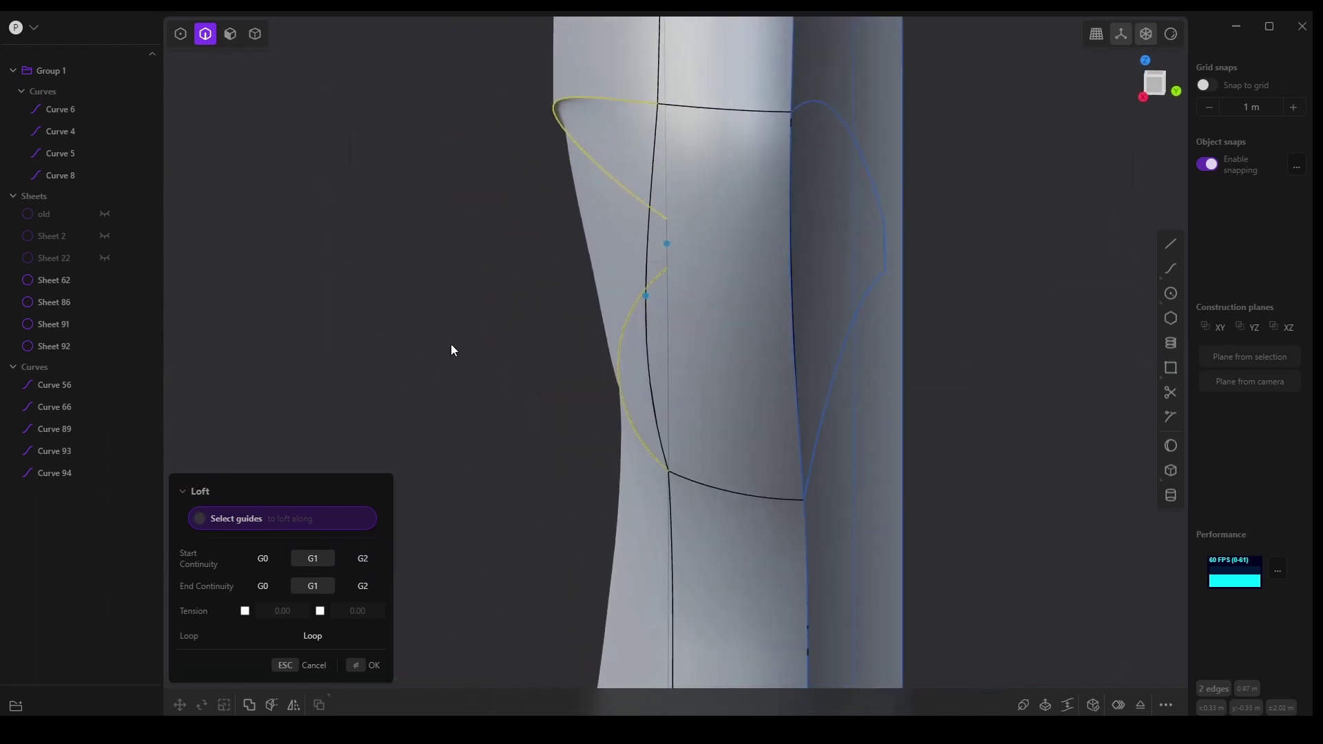
mouse_move(587, 87)
middle_mouse_down()
mouse_move(558, 107)
mouse_move(594, 108)
middle_mouse_up()
left_click(365, 667)
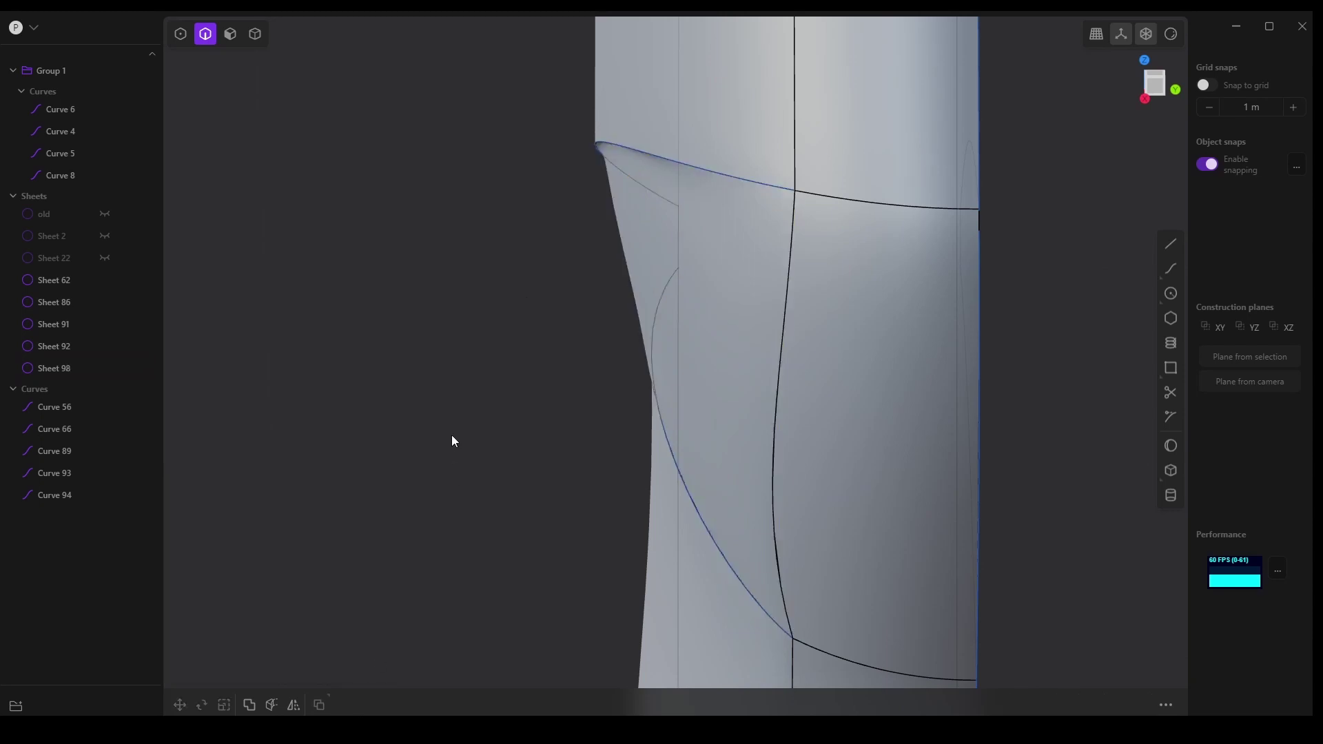
Inspect the guided wedge loft's blending along its borders and undo the loft
middle_click_drag(624, 159, 738, 429)
scroll(738, 429, "down", 1)
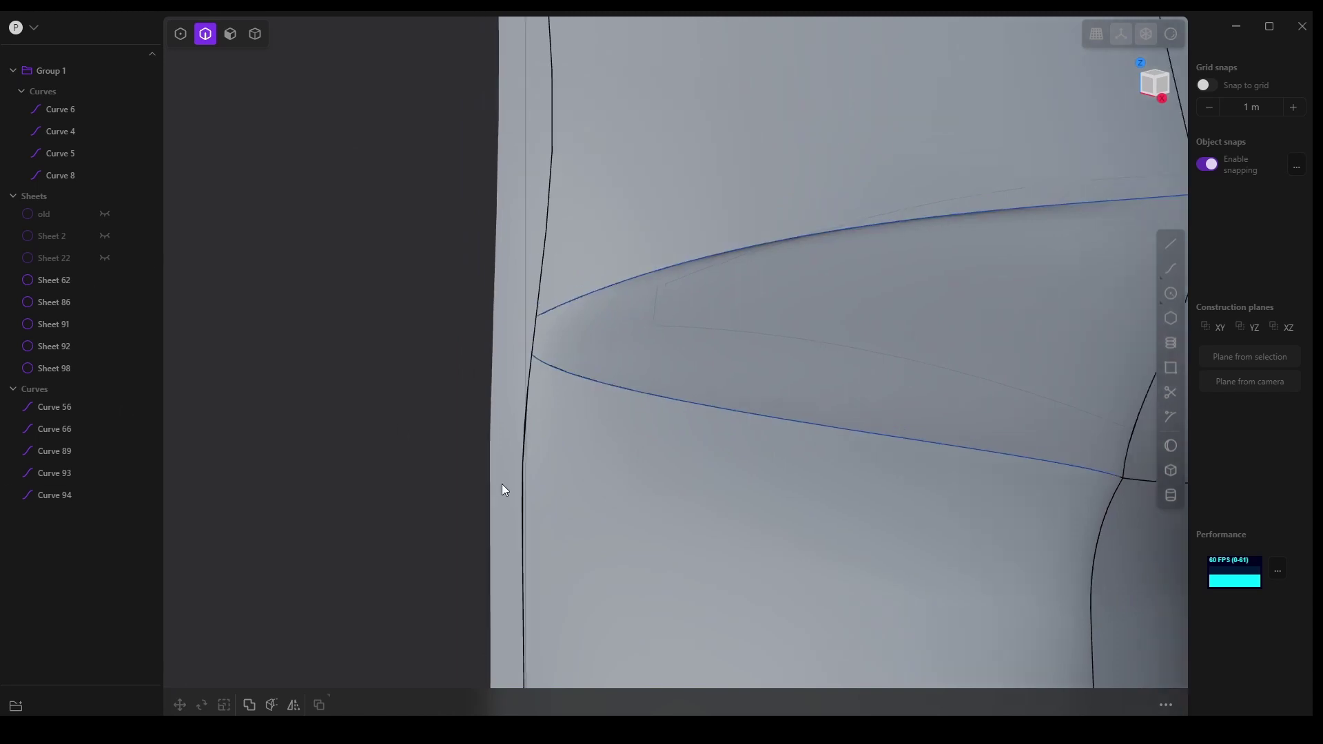
scroll(490, 474, "down", 2)
key("ctrl+z")
key("Delete")
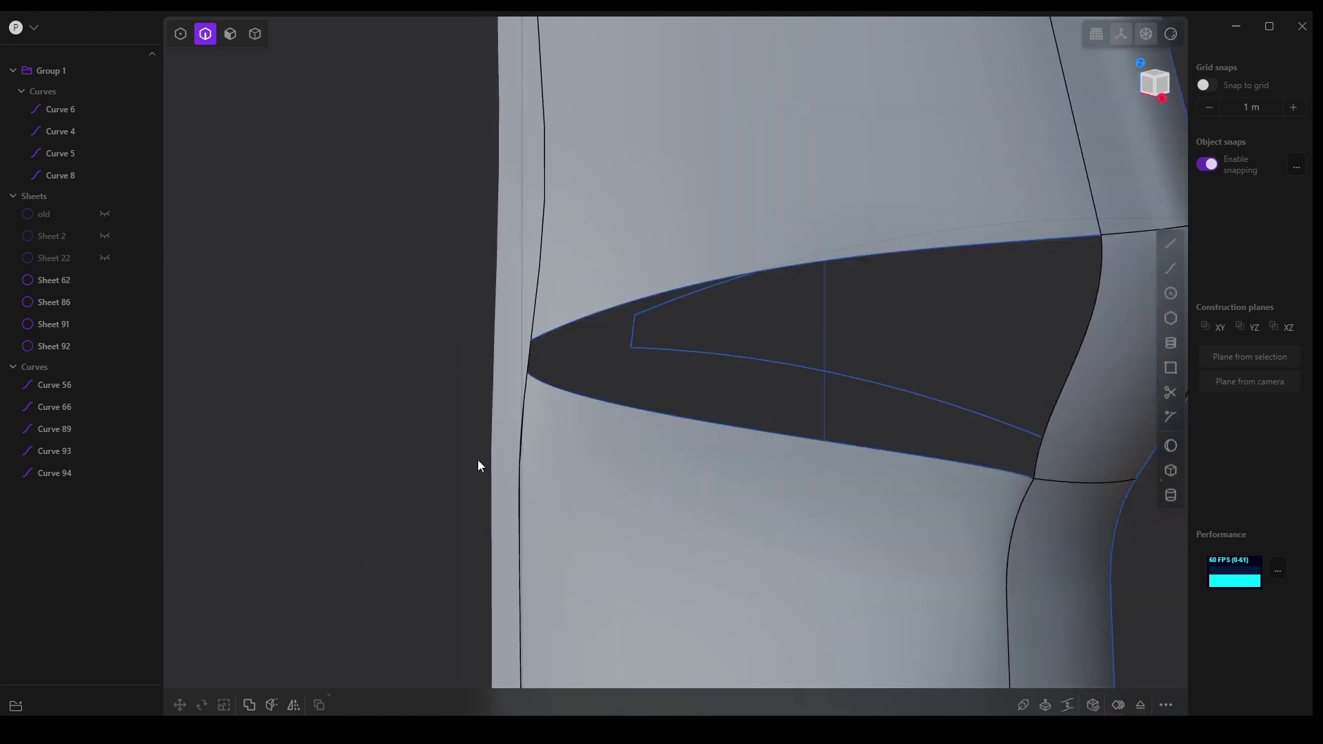
Delete the duplicated curve on the opening's upper edge and the redundant duplicate on its lower edge
middle_click_drag(478, 464, 413, 473)
middle_click_drag(493, 458, 570, 384)
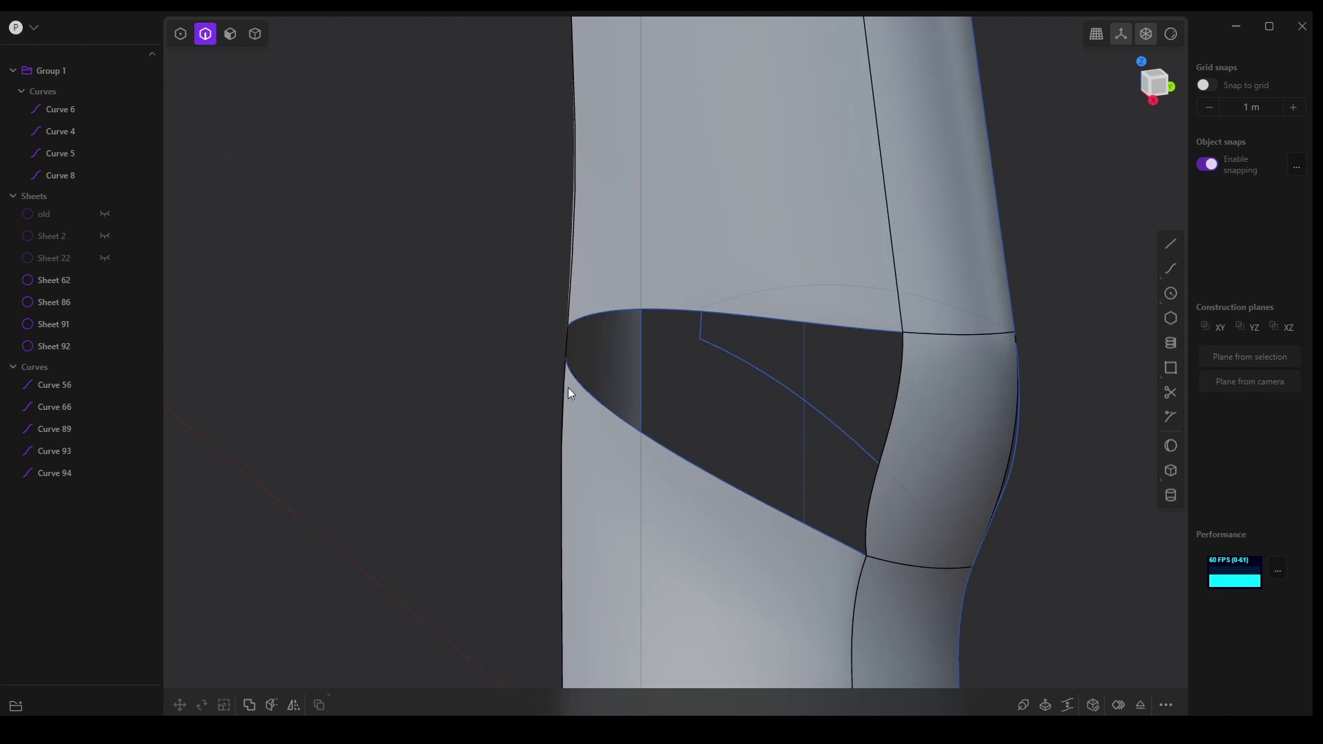
left_click(676, 314)
key("Delete")
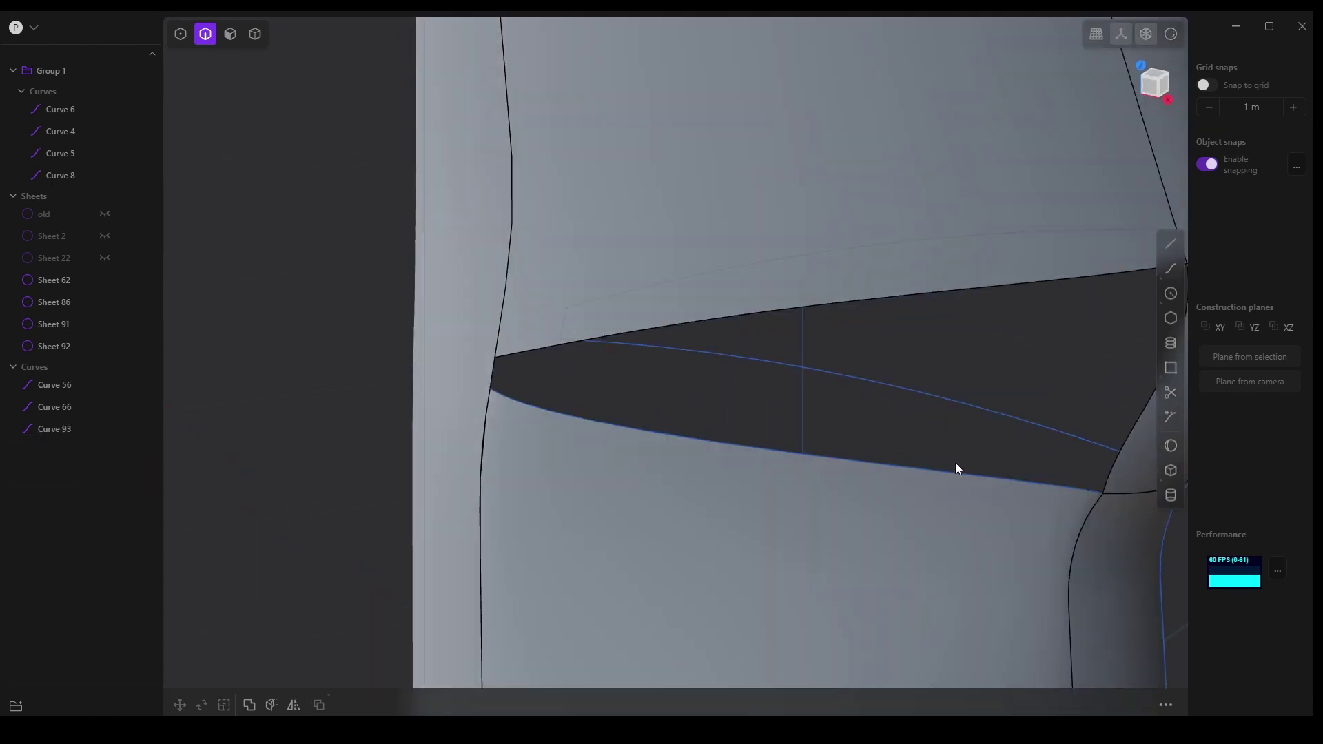
middle_click_drag(955, 463, 913, 476)
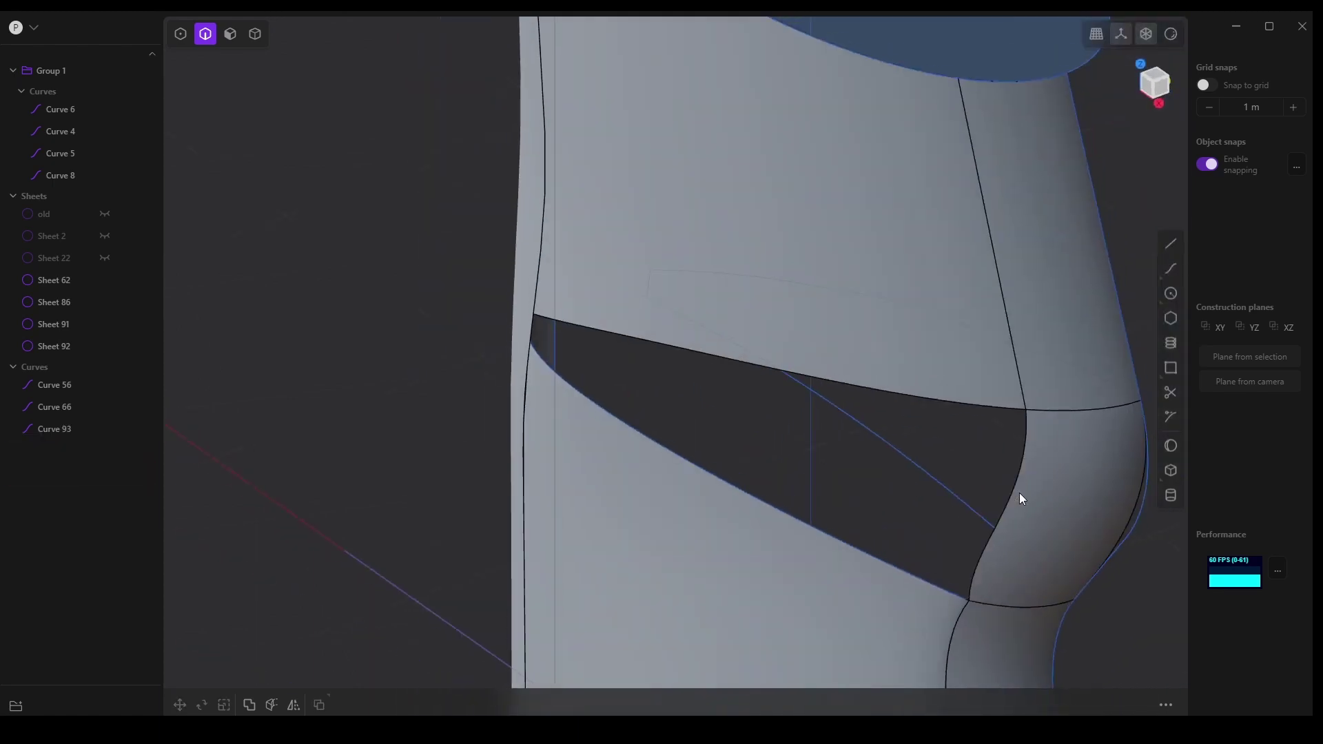
Try to loft the wedge opening from its two side edges, its upper edge and the duplicated lower curve
left_click(1015, 490)
key("e")
left_click(531, 332)
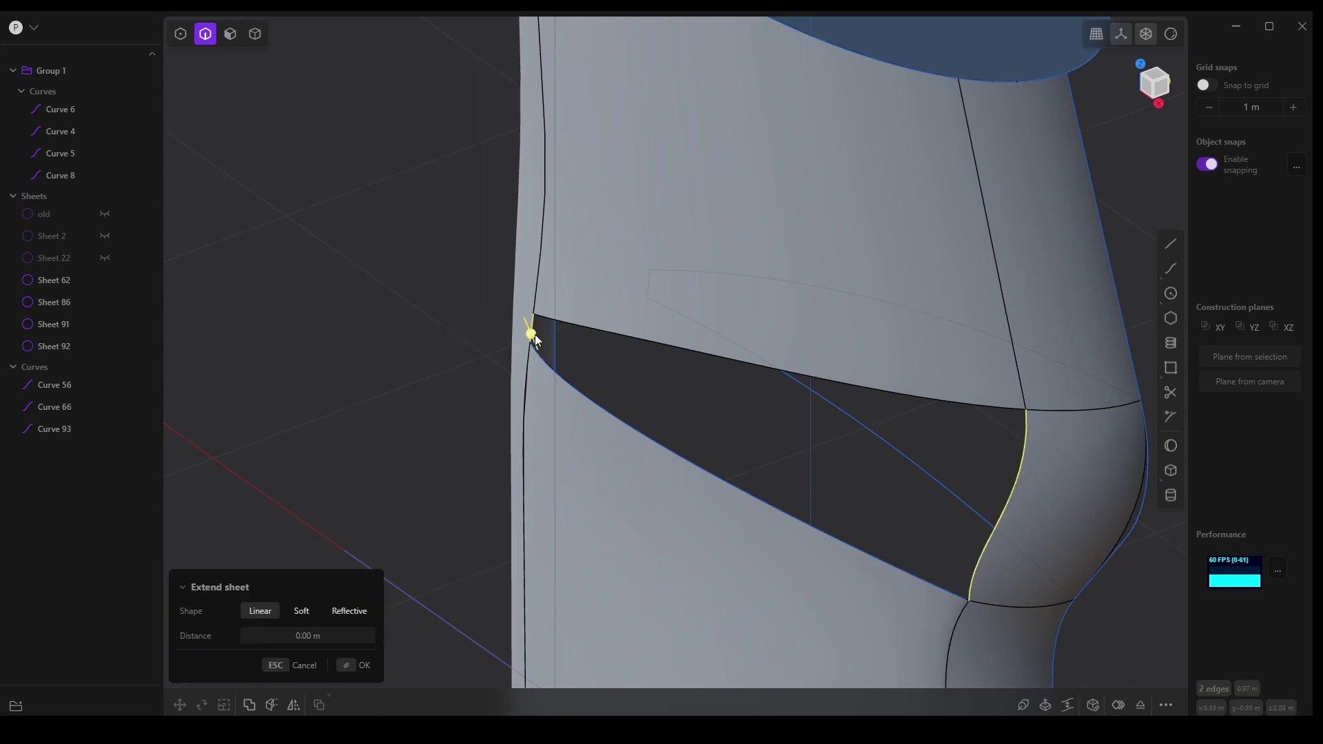
left_click(599, 330)
left_click(642, 433)
key("l")
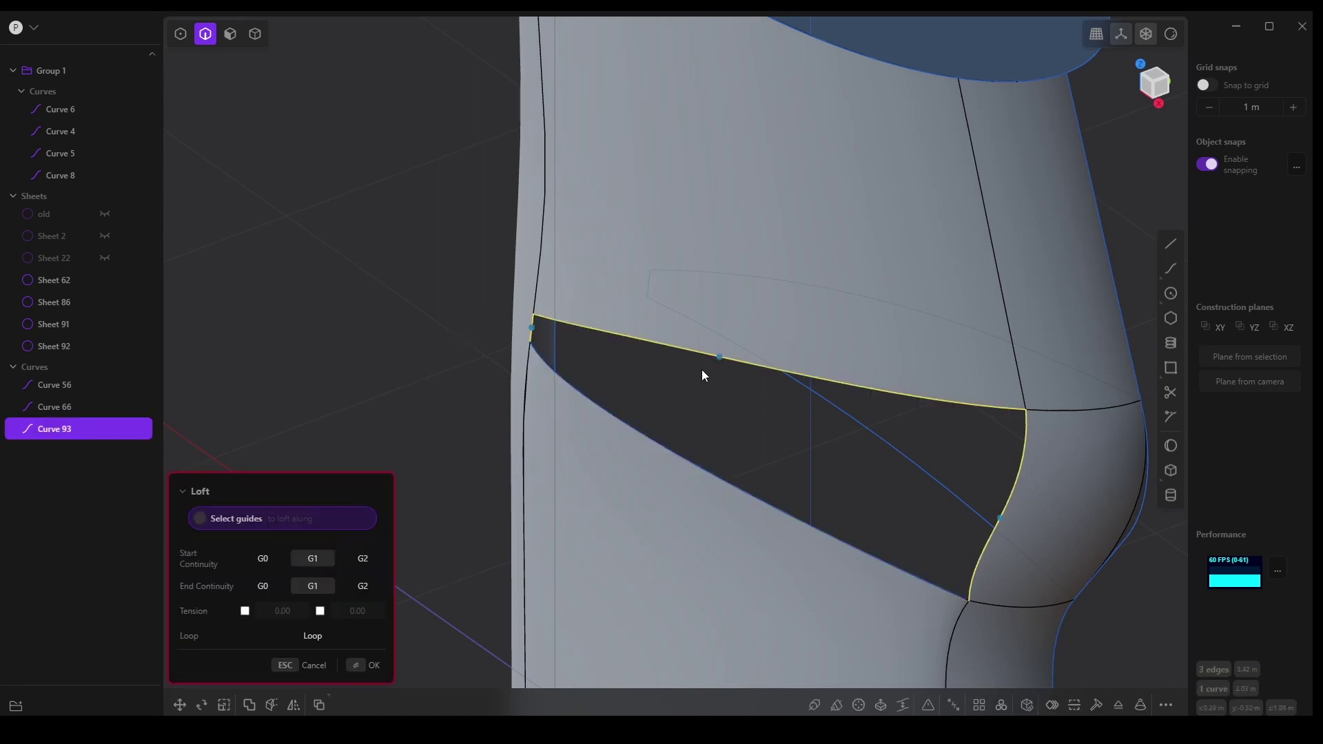
left_click(301, 673)
middle_click_drag(353, 523, 324, 507)
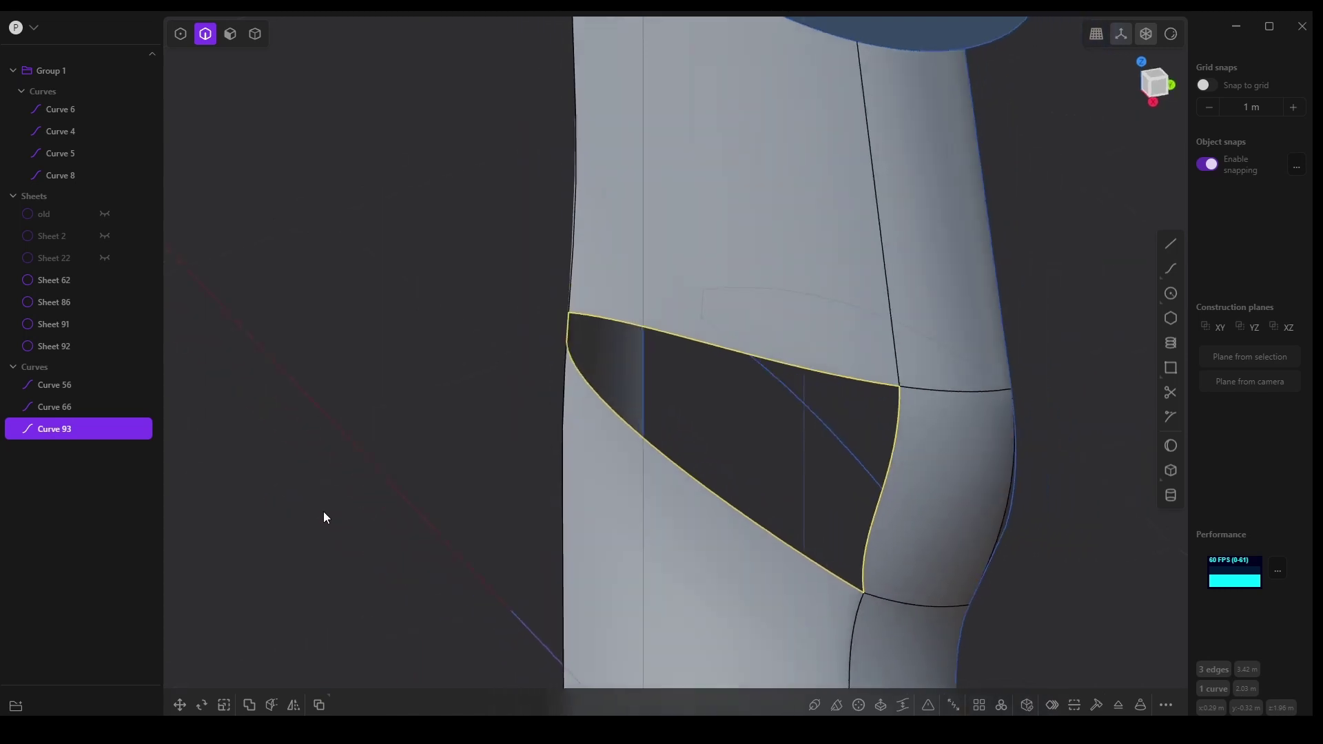
left_click(407, 483)
Make all loose curves unselectable so only the sheets' own edges around the wedge opening can be picked
middle_click_drag(412, 482, 576, 501)
scroll(475, 490, "down", 3)
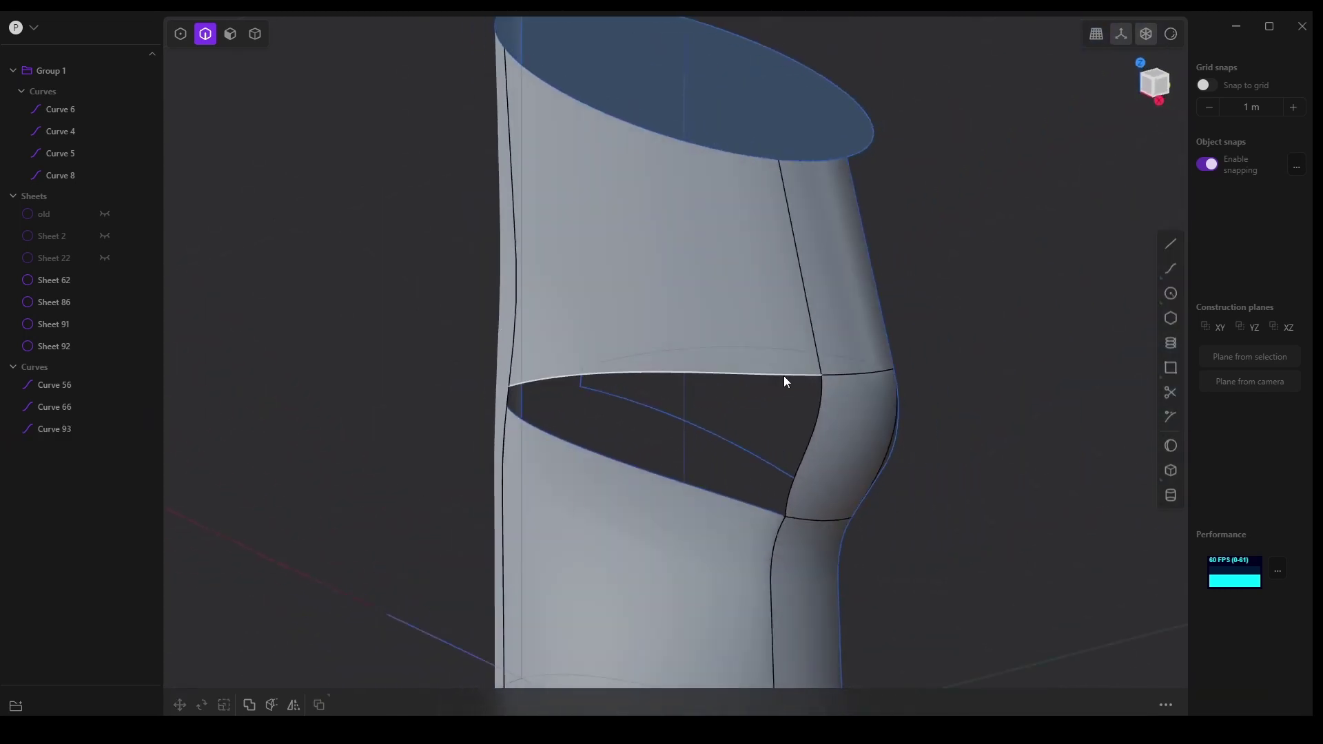
middle_click_drag(591, 446, 611, 496)
middle_click_drag(316, 417, 291, 420)
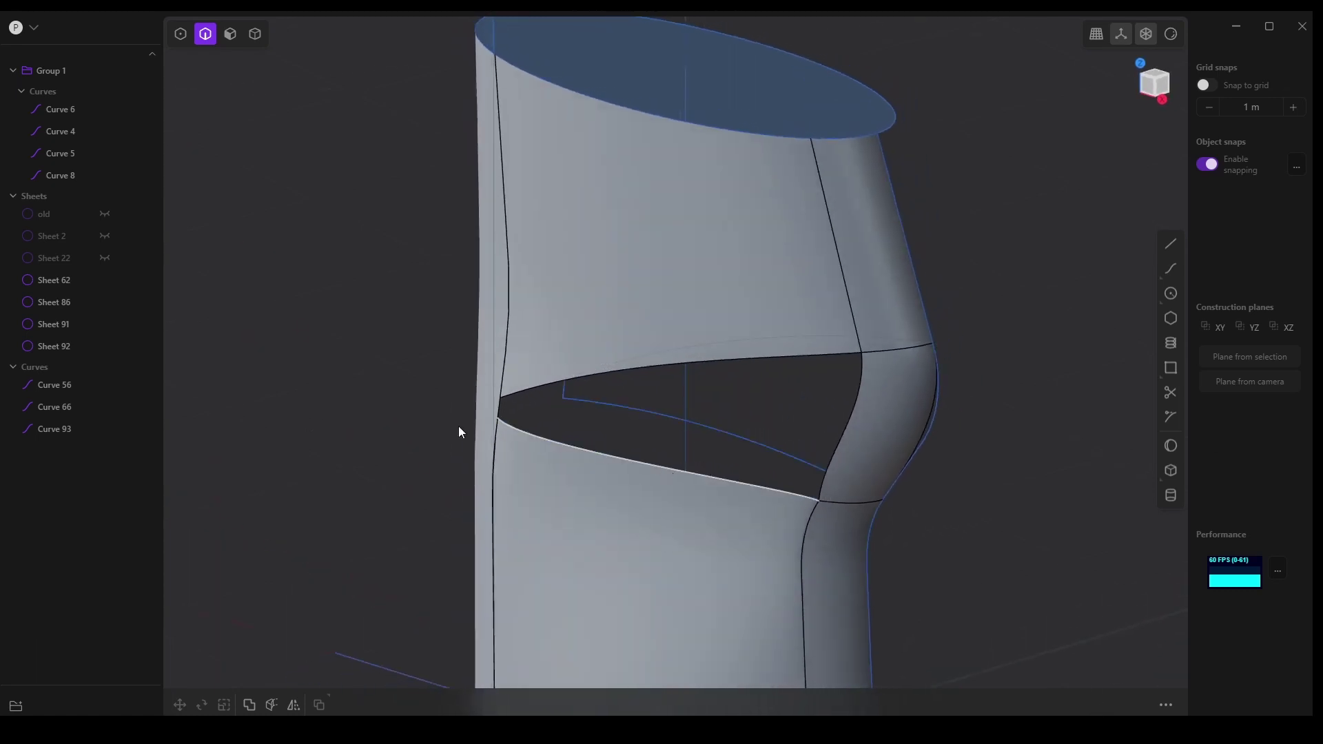
left_click(118, 367)
Try to patch the wedge opening from its four boundary edges while the sheets are still separate
left_click(771, 490)
key("e")
left_click(851, 418)
left_click(635, 369, "shift")
left_click(591, 452, "shift")
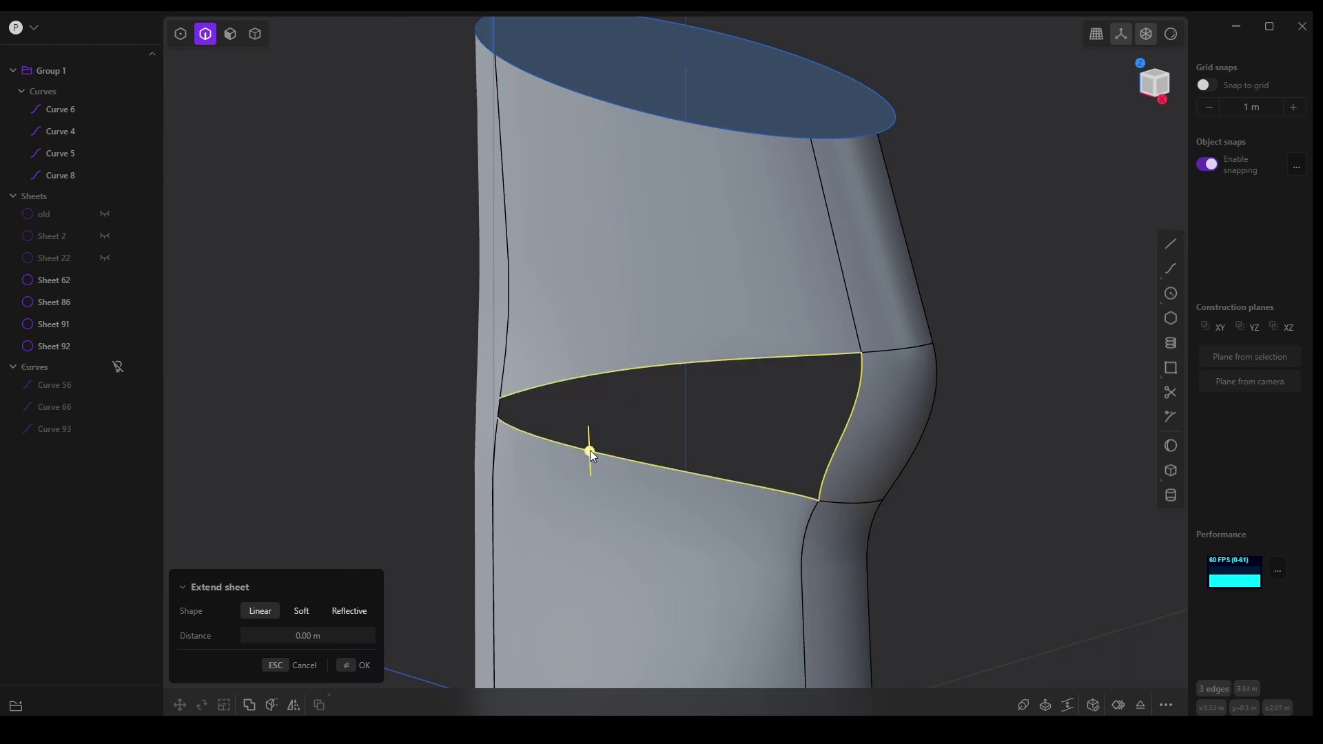
left_click(501, 408, "shift")
left_click(1092, 704)
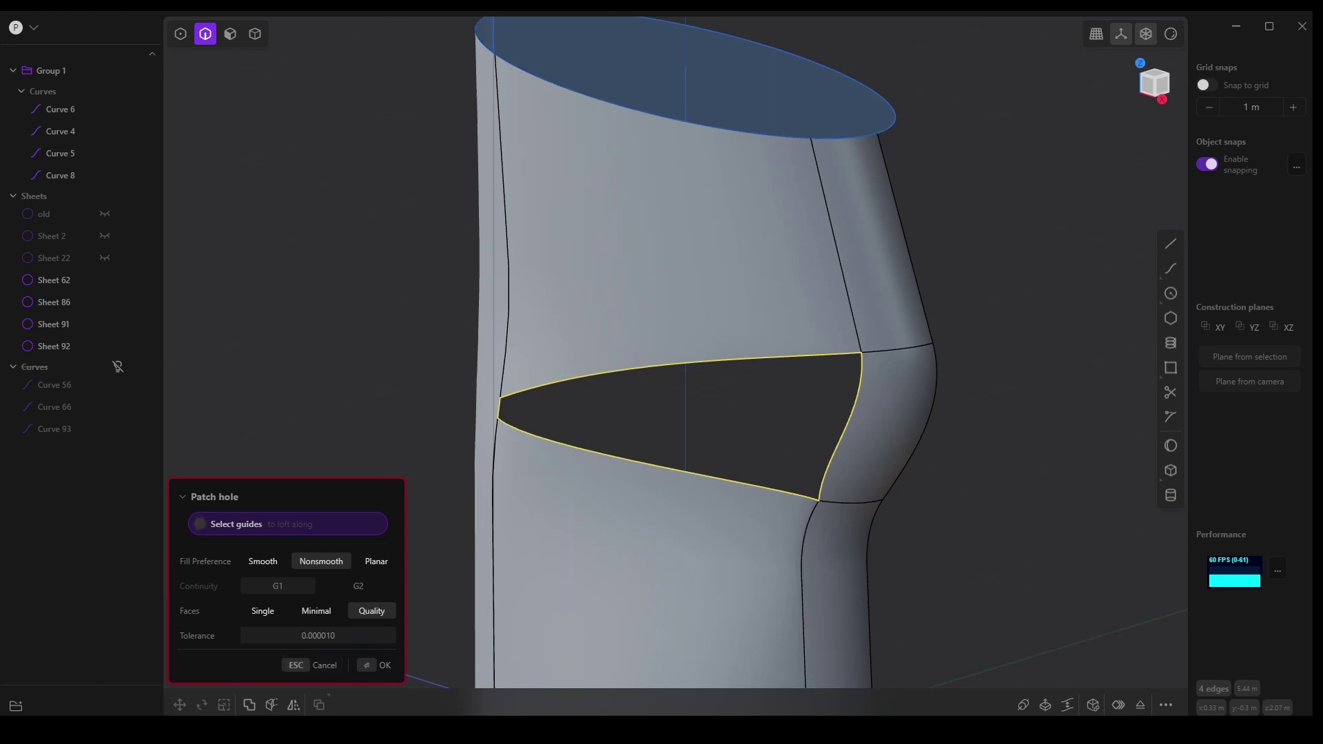
middle_click_drag(593, 451, 572, 460)
left_click(316, 669)
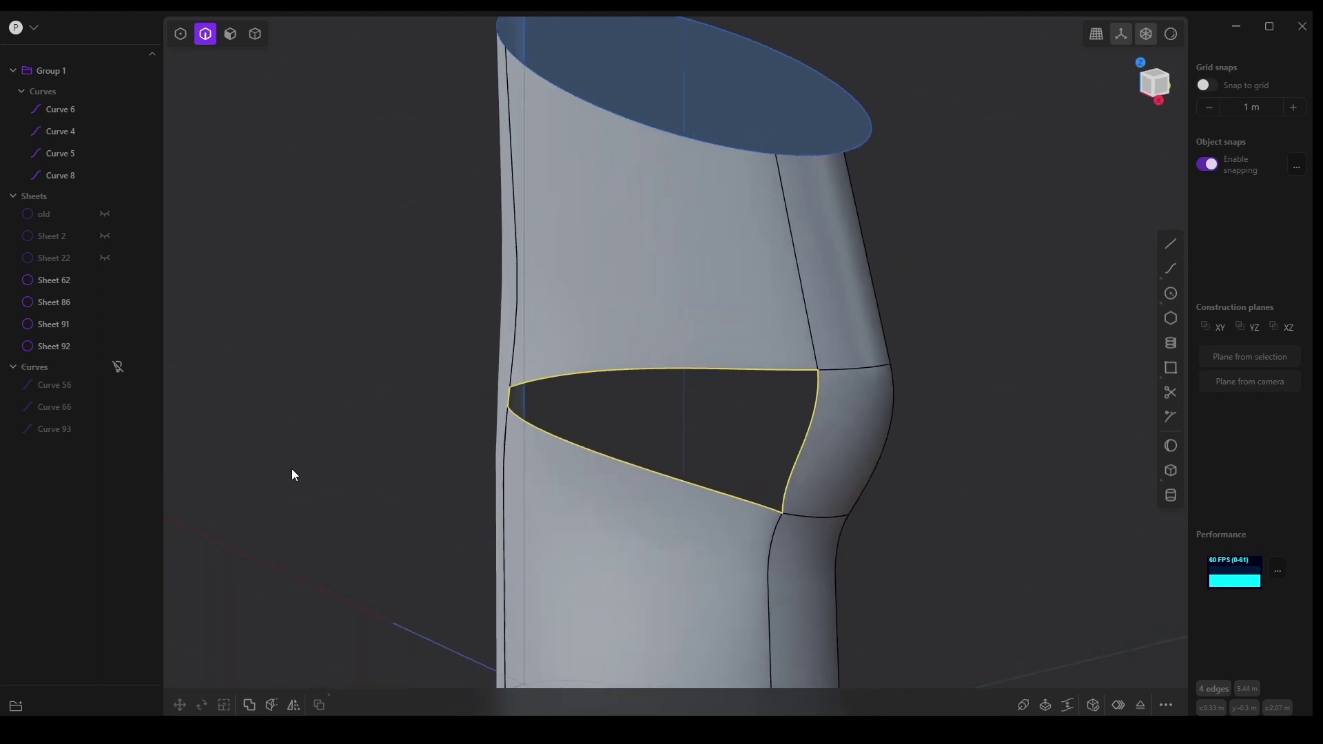
Join the four visible sheets, Sheet 62, 86, 91 and 92, into a single sheet
scroll(257, 467, "up", 2)
left_click(50, 280)
left_click(110, 348, "shift")
scroll(674, 498, "down", 5)
middle_click_drag(674, 497, 720, 477)
scroll(627, 462, "up", 3)
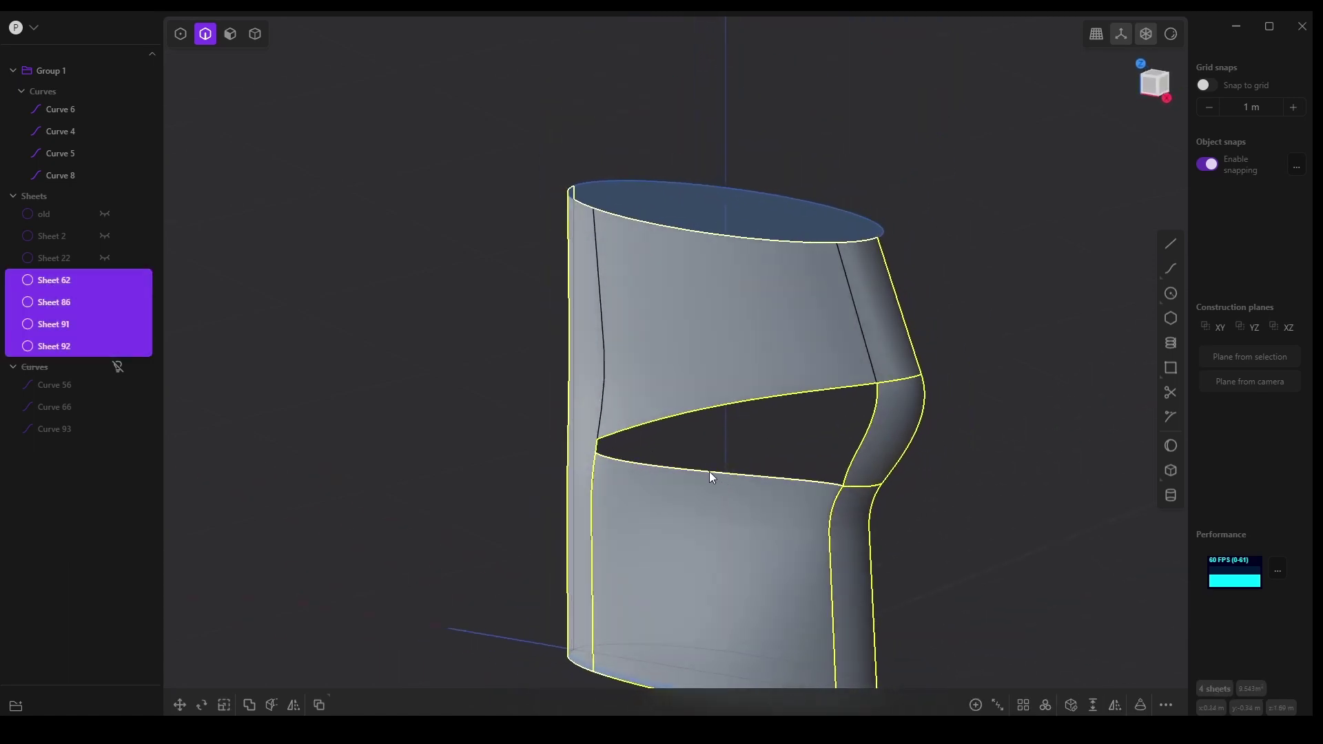
key("j")
left_click(551, 497)
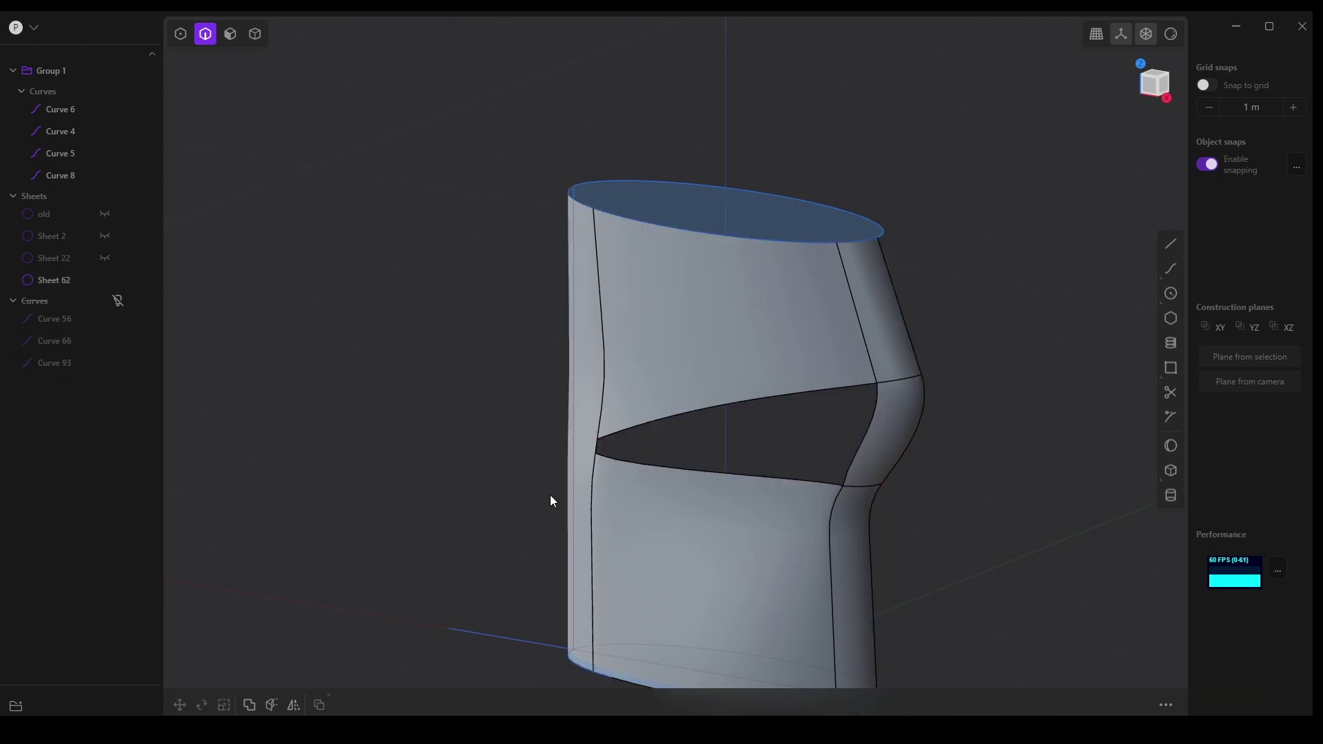
Patch the wedge opening from its four boundary edges on the joined sheet and check the preview where it meets the surrounding faces
left_click(616, 460)
key("e")
left_click(596, 446)
left_click(640, 425)
left_click(866, 444)
left_click(1086, 702)
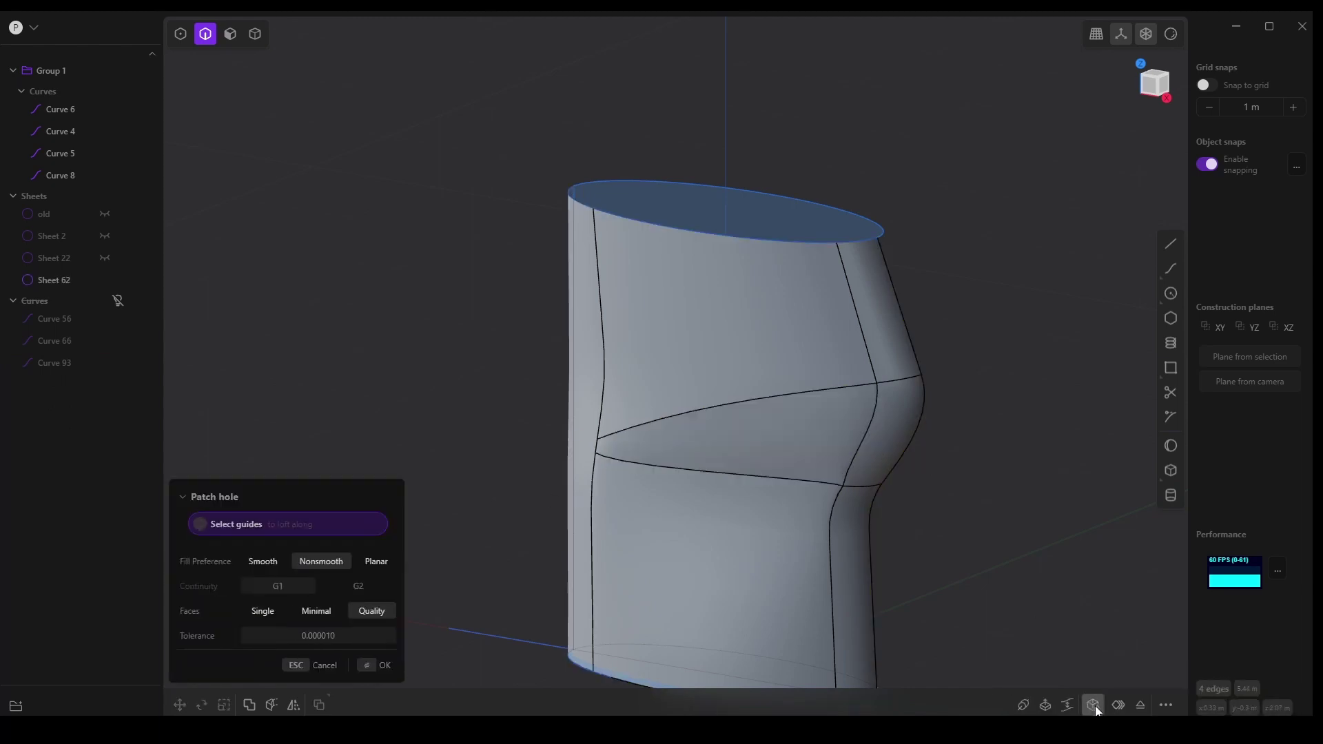
middle_click_drag(884, 586, 767, 571)
scroll(676, 598, "up", 4)
middle_click_drag(652, 449, 593, 540, "shift")
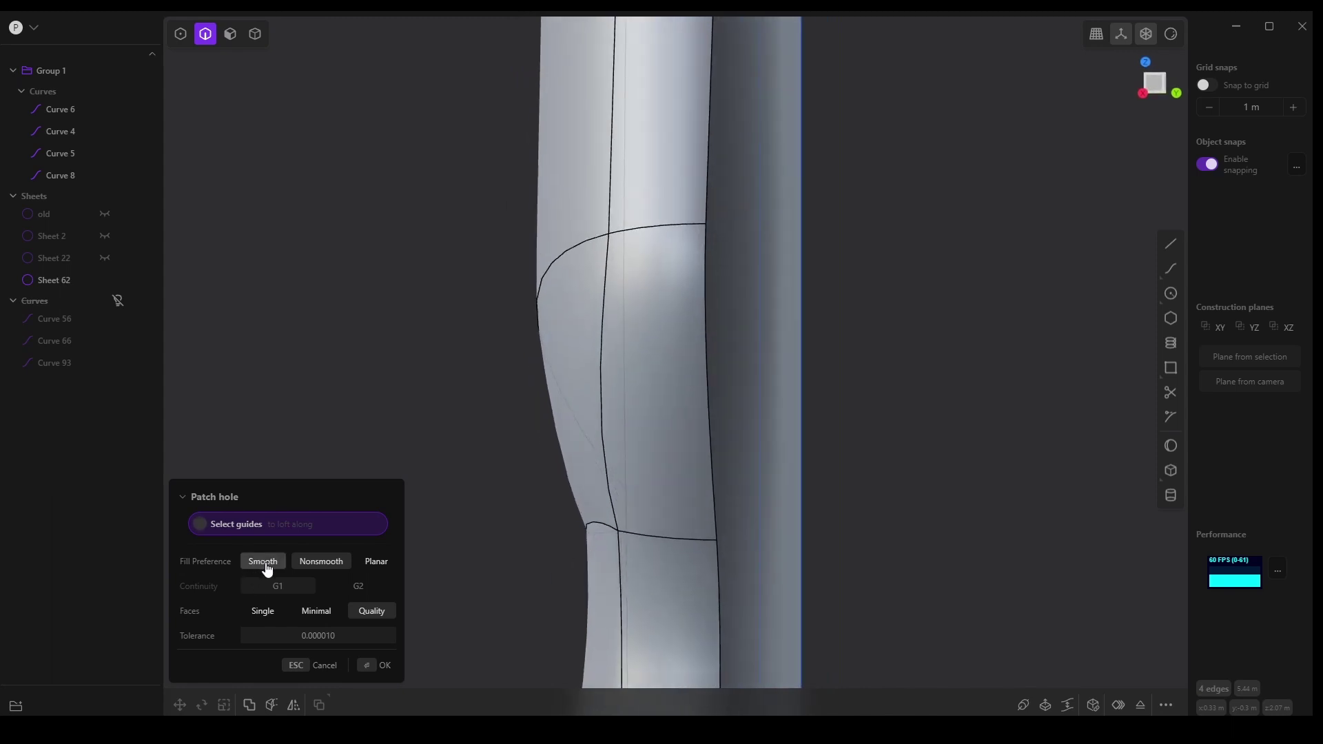
scroll(557, 558, "up", 5)
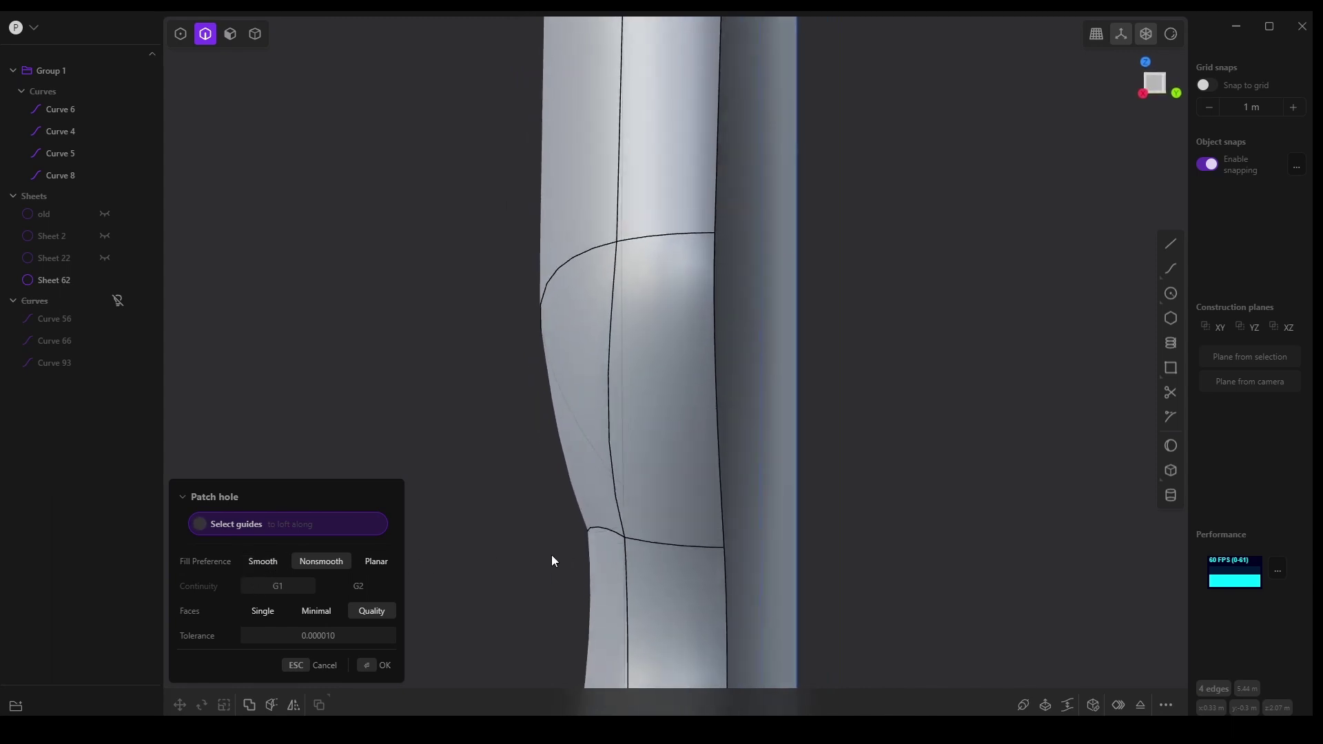
middle_click_drag(591, 486, 606, 477)
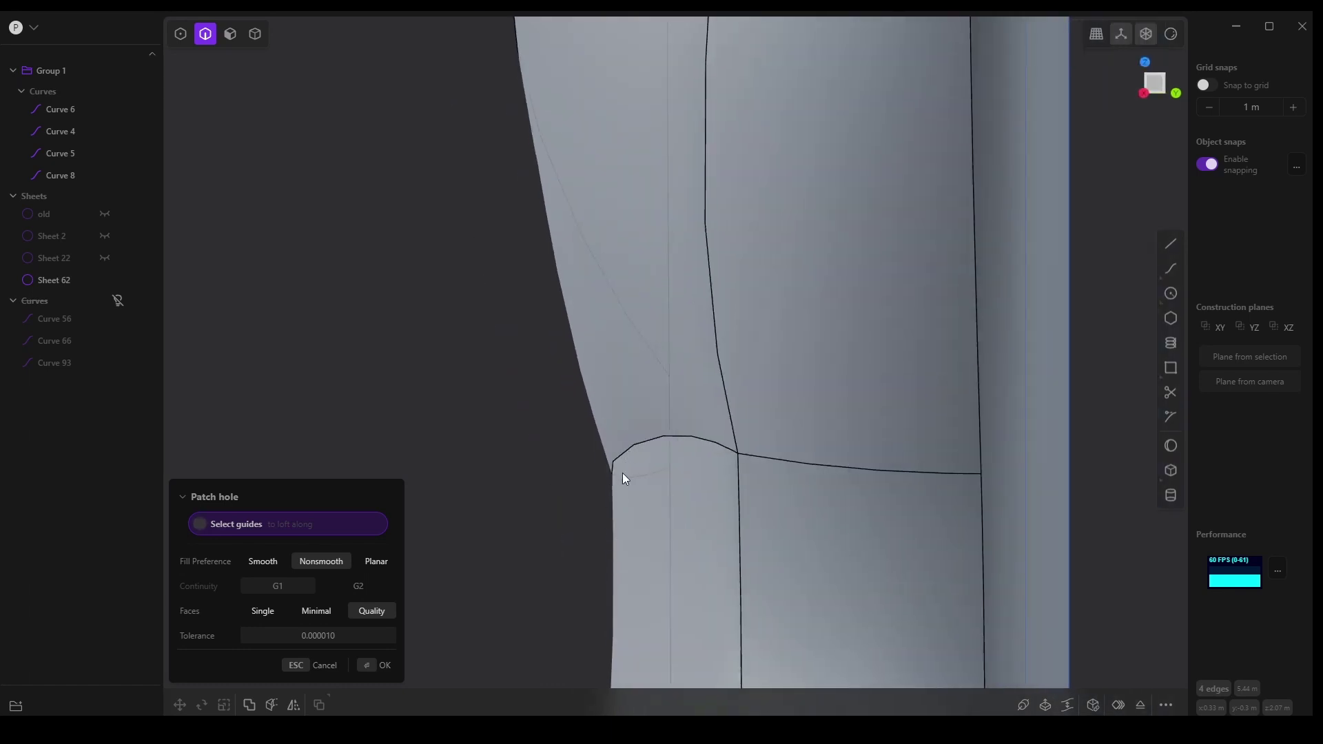
middle_click_drag(622, 437, 624, 526)
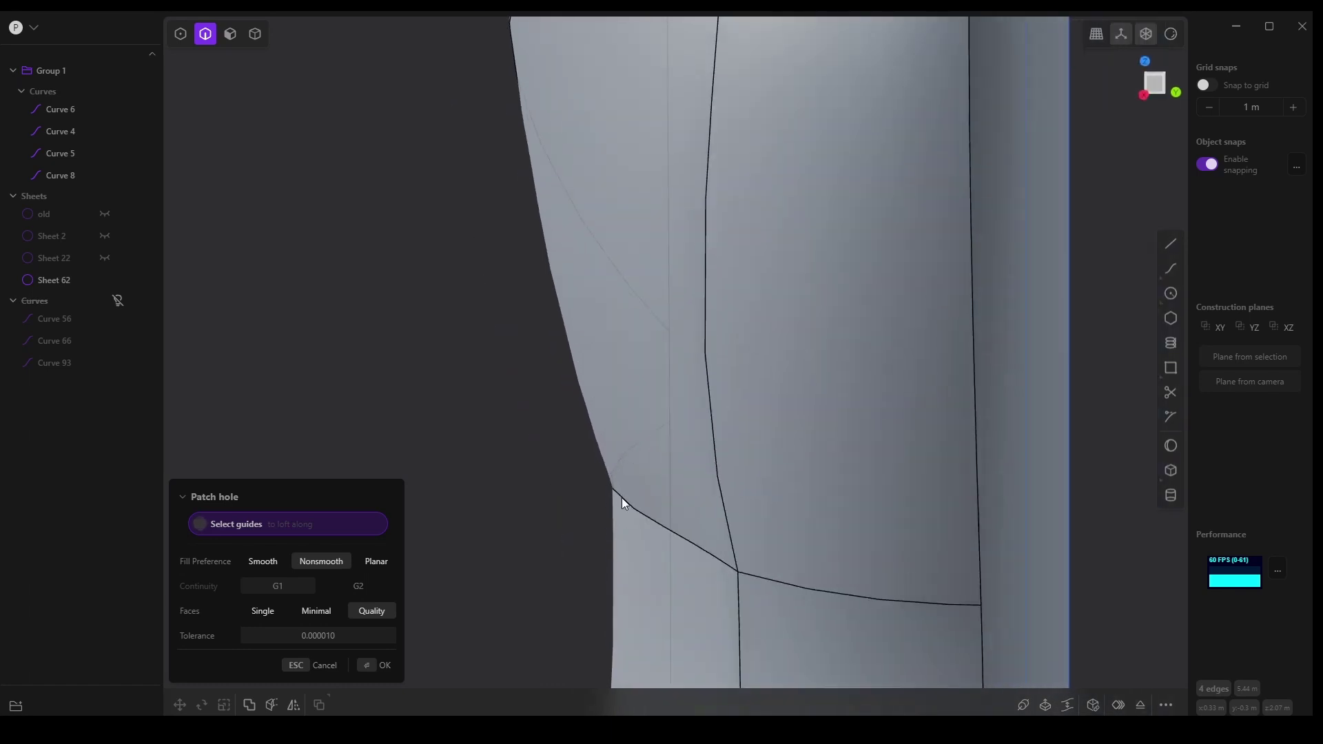
scroll(623, 473, "down", 3)
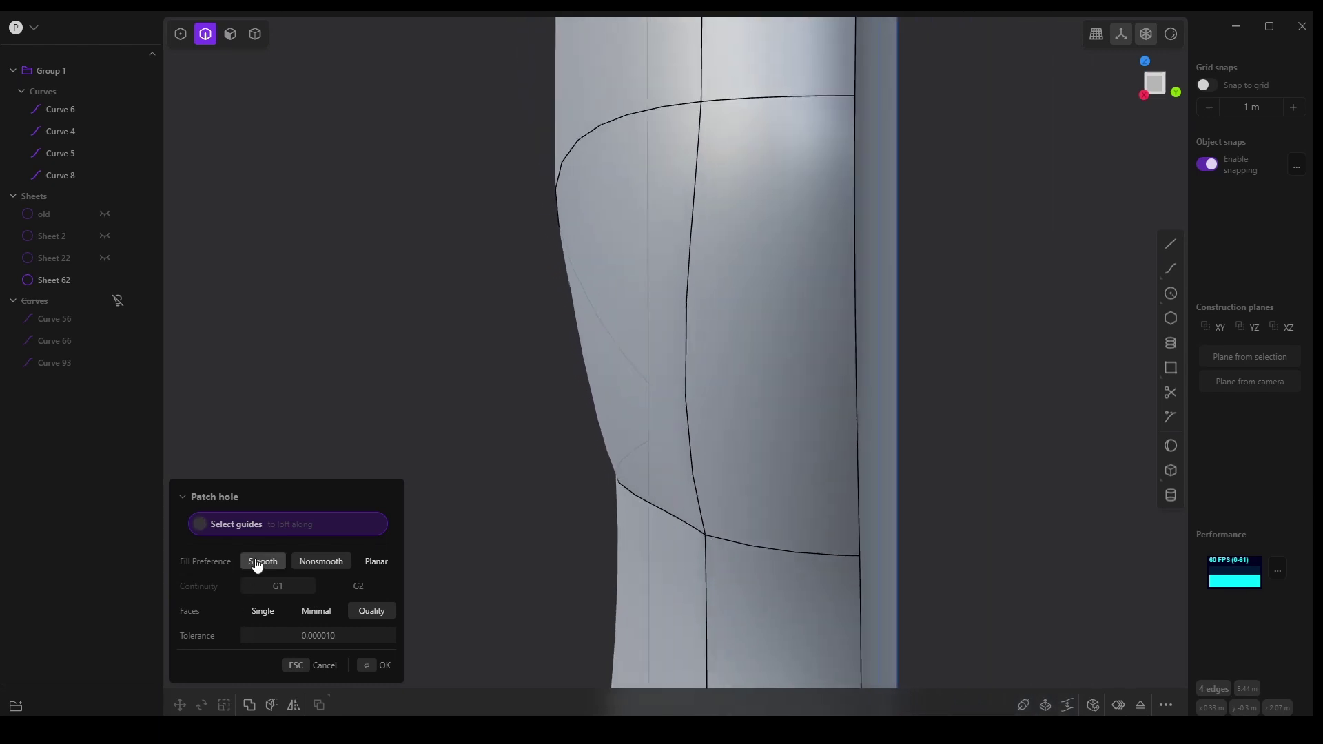
Set the wedge patch's fill preference to Smooth, check its blend into the neighbouring faces, and accept it
left_click(256, 564)
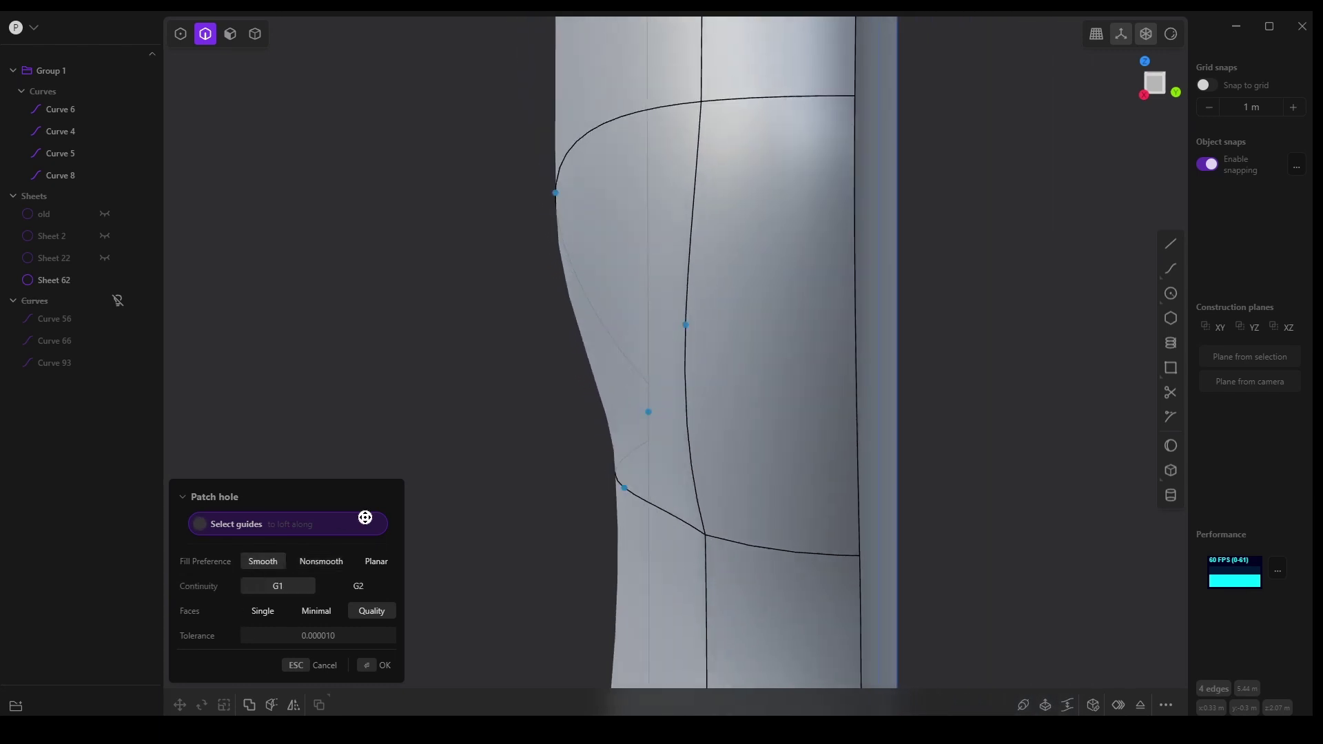
middle_click_drag(441, 478, 629, 130)
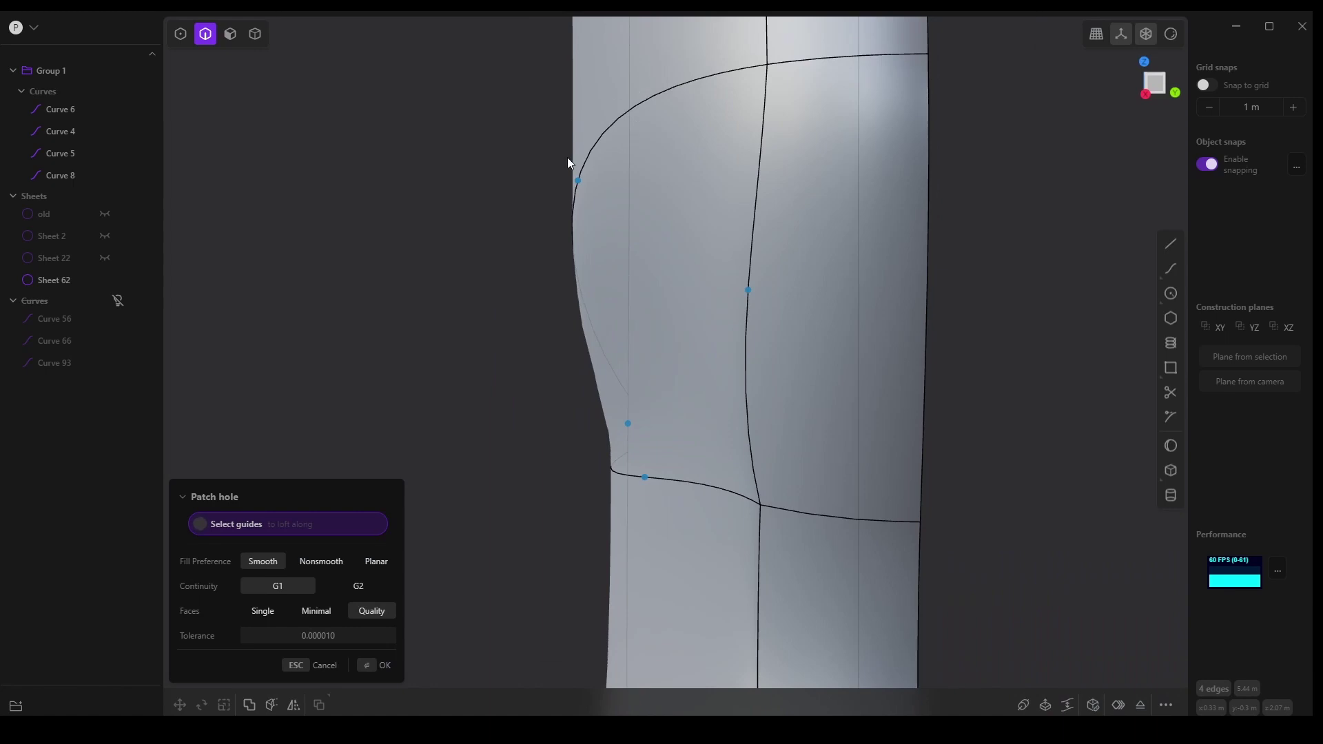
middle_click_drag(617, 463, 685, 511)
scroll(685, 510, "down", 5)
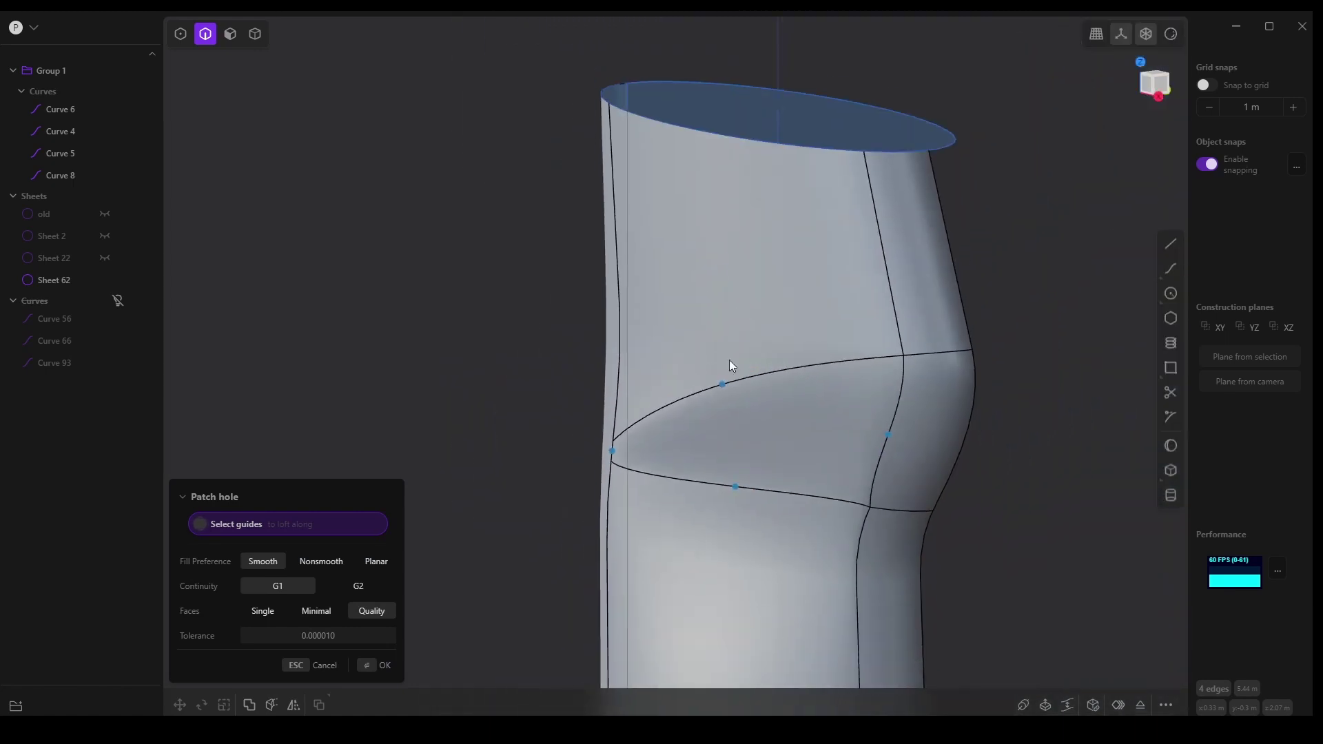
middle_click_drag(748, 550, 935, 446)
left_click(376, 666)
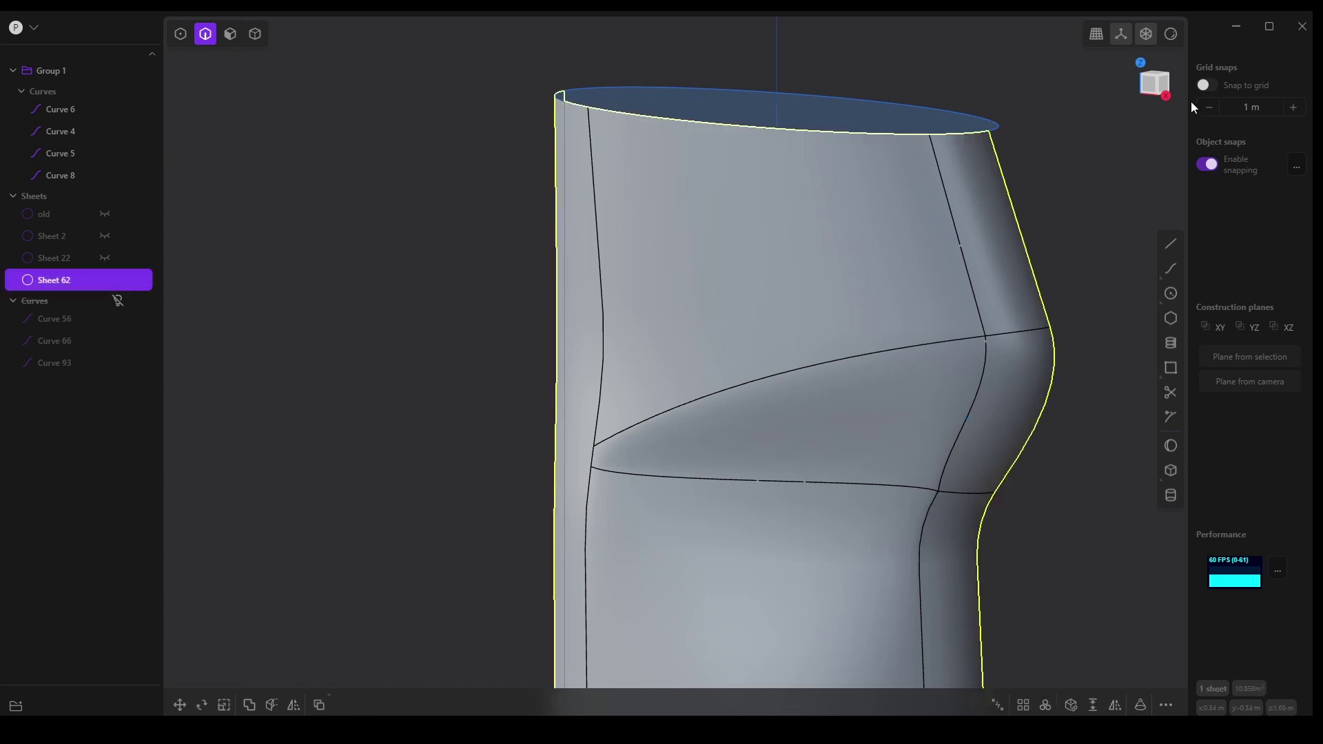
Check the patched sheet's surface flow with horizontal and vertical zebra stripes, and restore the standard shading
left_click(1170, 35)
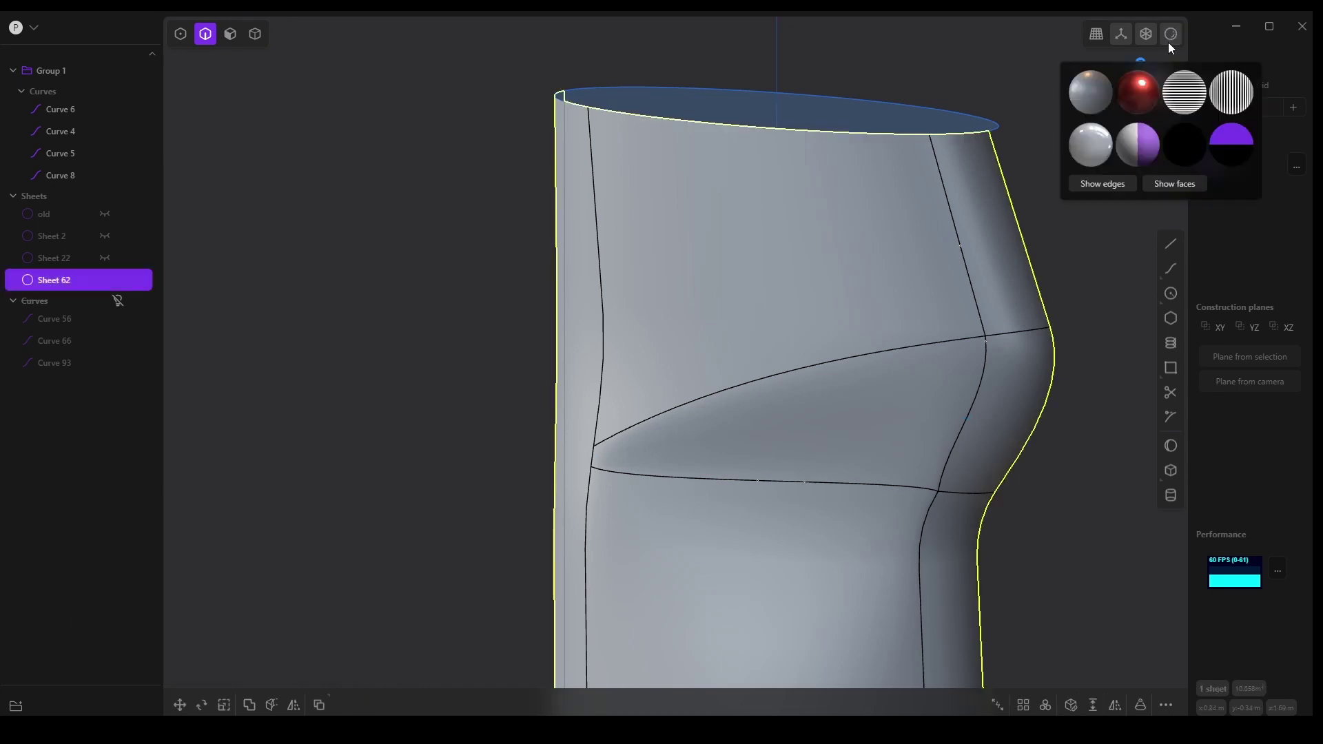
left_click(1194, 111)
middle_click_drag(1064, 441, 1024, 436)
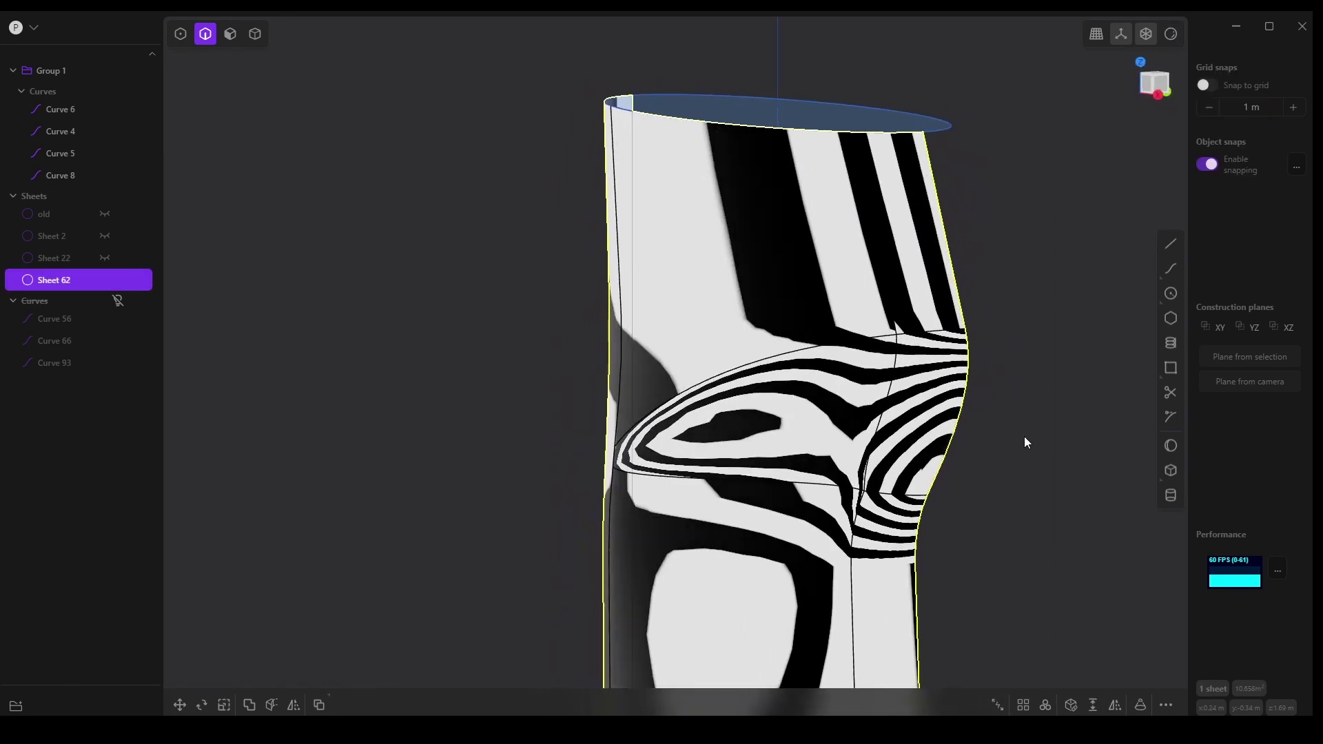
left_click(1170, 34)
left_click(1181, 98)
left_click(1172, 38)
left_click(1233, 102)
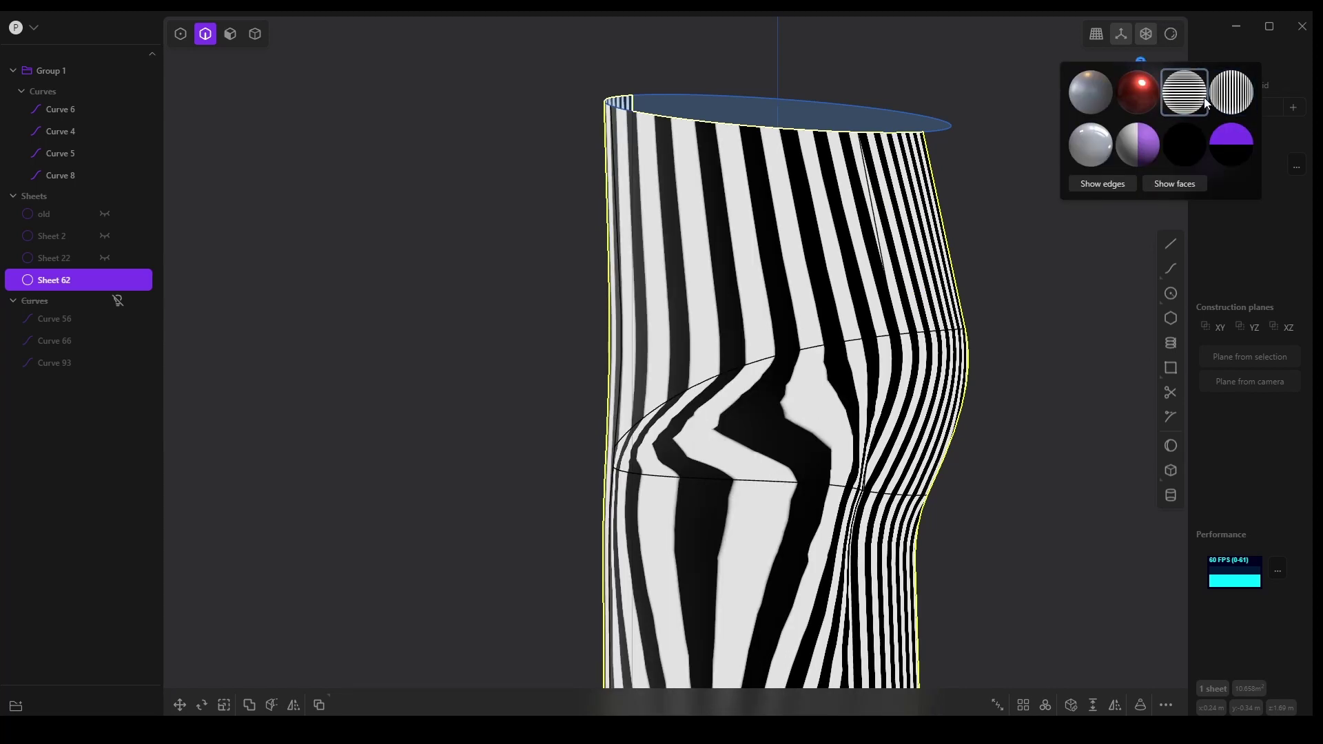
middle_click_drag(1041, 310, 1096, 299)
middle_click_drag(941, 485, 992, 469)
left_click(1169, 33)
left_click(1090, 92)
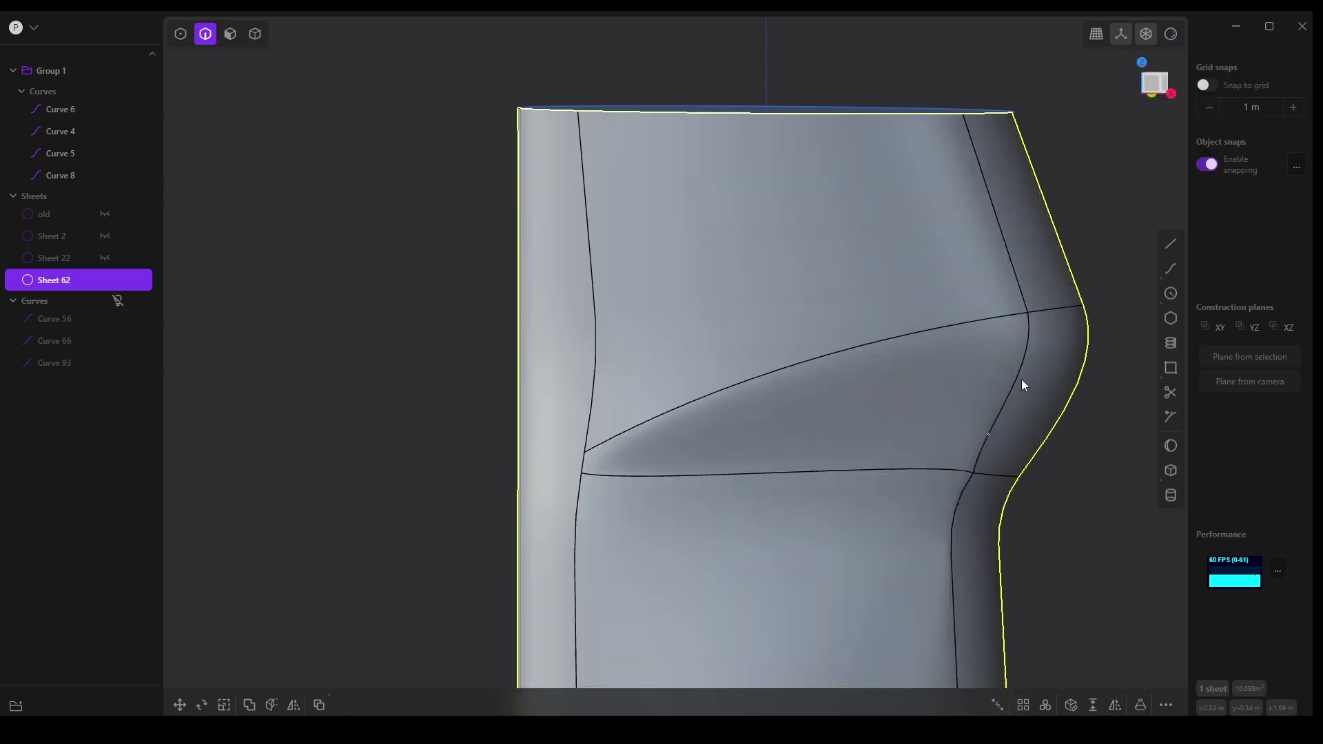
Deselect the sheet, examine the wedge patch in plain shading, and compare horizontal and vertical zebra stripes across its edges
mouse_move(1033, 419)
middle_mouse_down()
mouse_move(1023, 447)
mouse_move(952, 456)
mouse_move(853, 519)
mouse_move(862, 528)
mouse_move(857, 484)
mouse_move(805, 513)
mouse_move(781, 496)
middle_mouse_up()
left_click(937, 474)
scroll(781, 496, "up", 5)
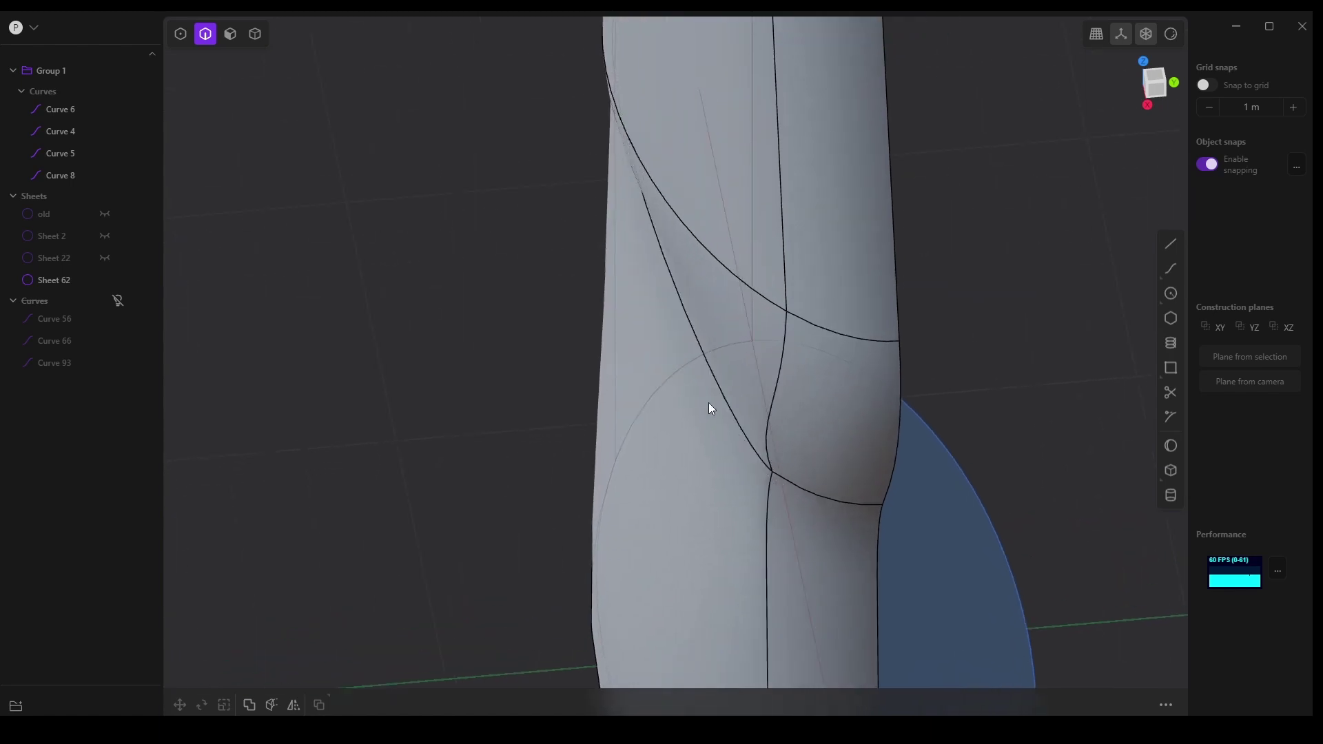
middle_click_drag(754, 454, 886, 452)
scroll(865, 431, "down", 5)
scroll(775, 490, "up", 3)
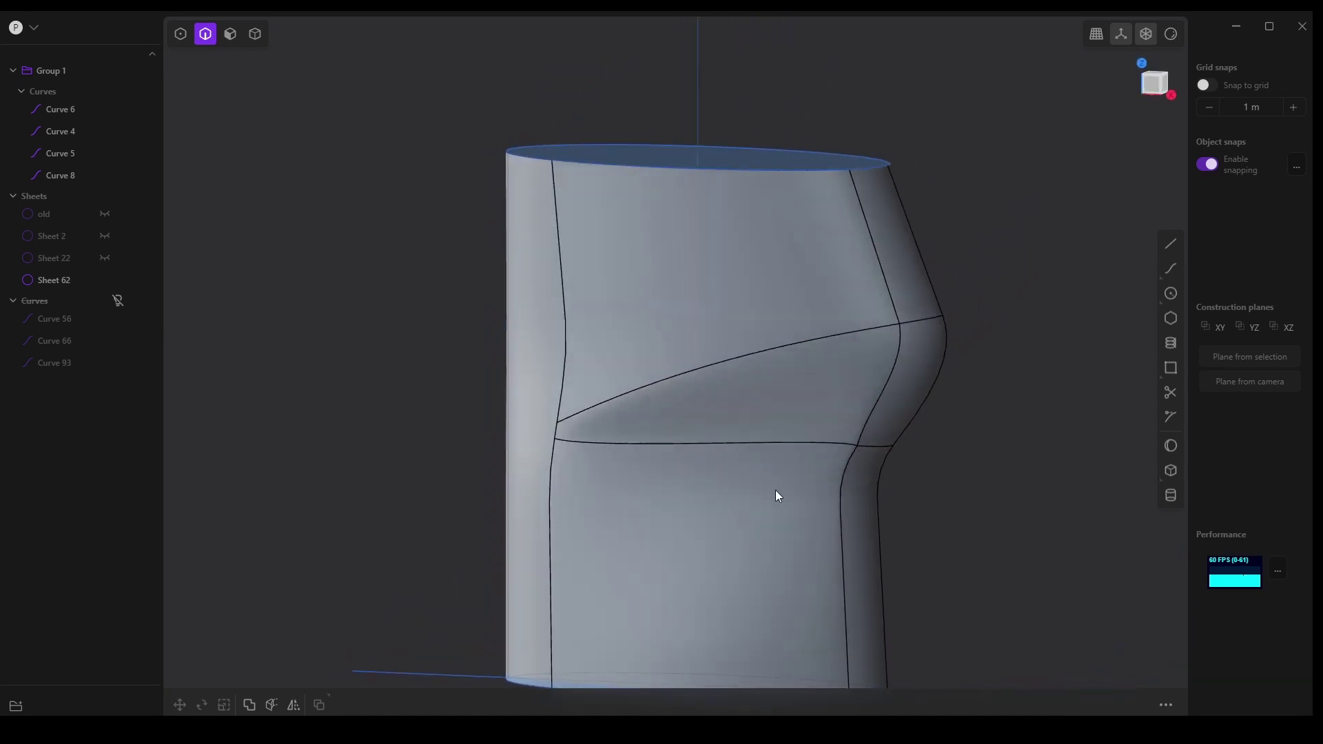
left_click(1146, 34)
left_click(1179, 90)
middle_click_drag(996, 333, 953, 341)
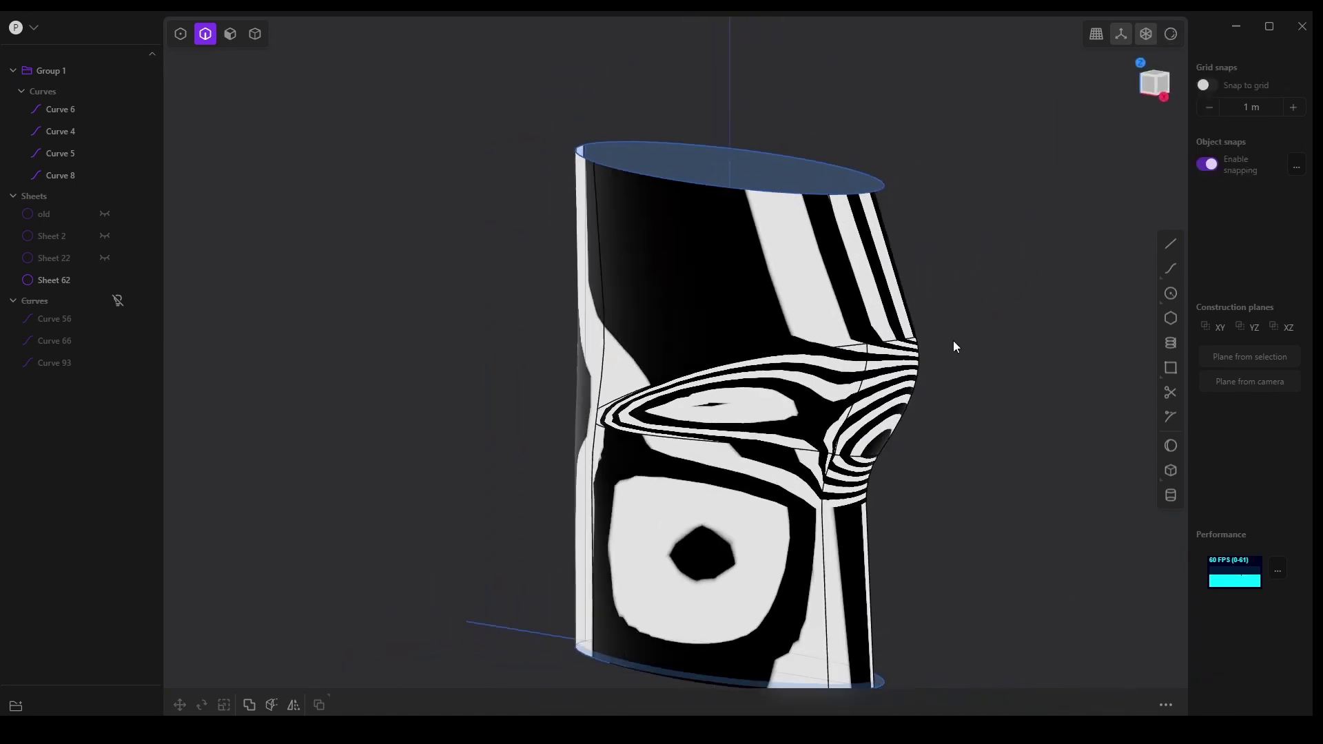
mouse_move(1175, 38)
left_click(1218, 94)
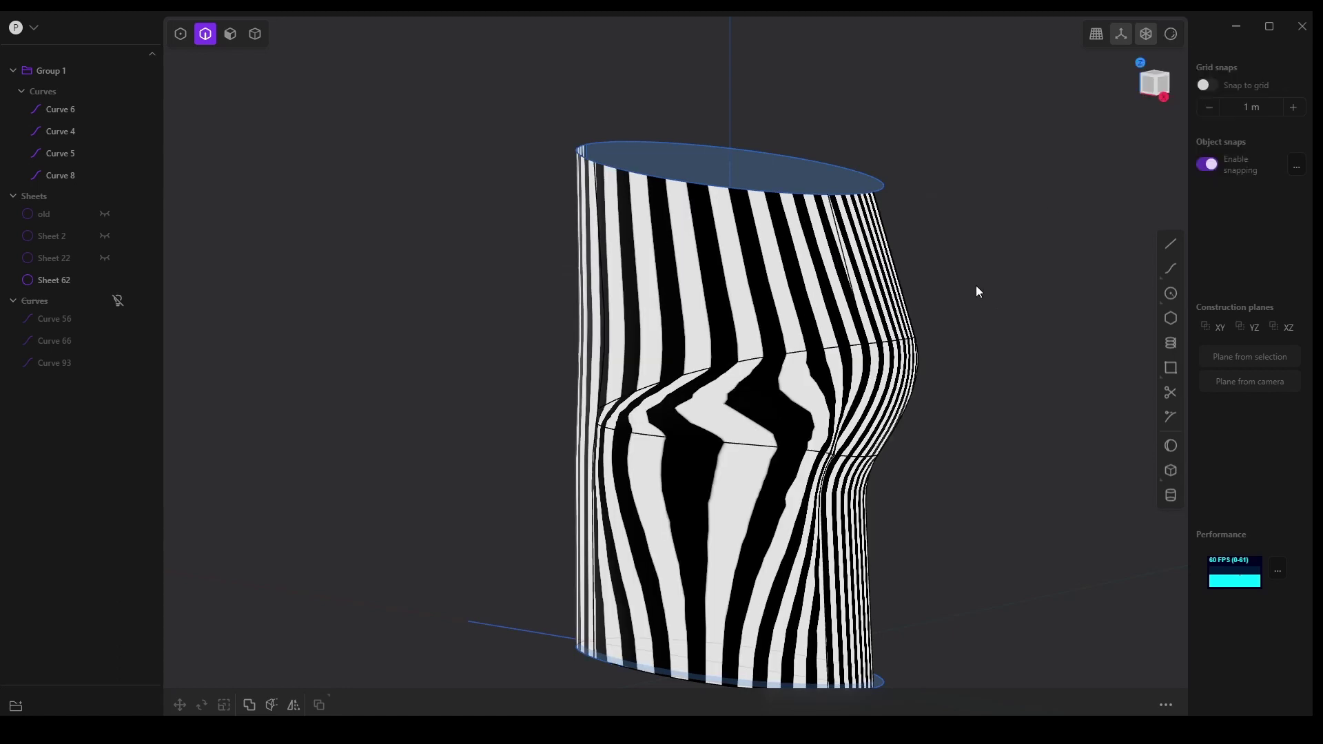
mouse_move(974, 287)
middle_mouse_down()
mouse_move(1006, 303)
mouse_move(921, 316)
mouse_move(909, 301)
mouse_move(999, 297)
middle_mouse_up()
mouse_move(1169, 39)
left_click(1194, 111)
left_click(1225, 102)
left_click(1205, 97)
Examine the horizontal zebra stripes up close where the wedge meets the bulge, and restore the standard shading
middle_click_drag(916, 256, 859, 239)
scroll(860, 473, "up", 5)
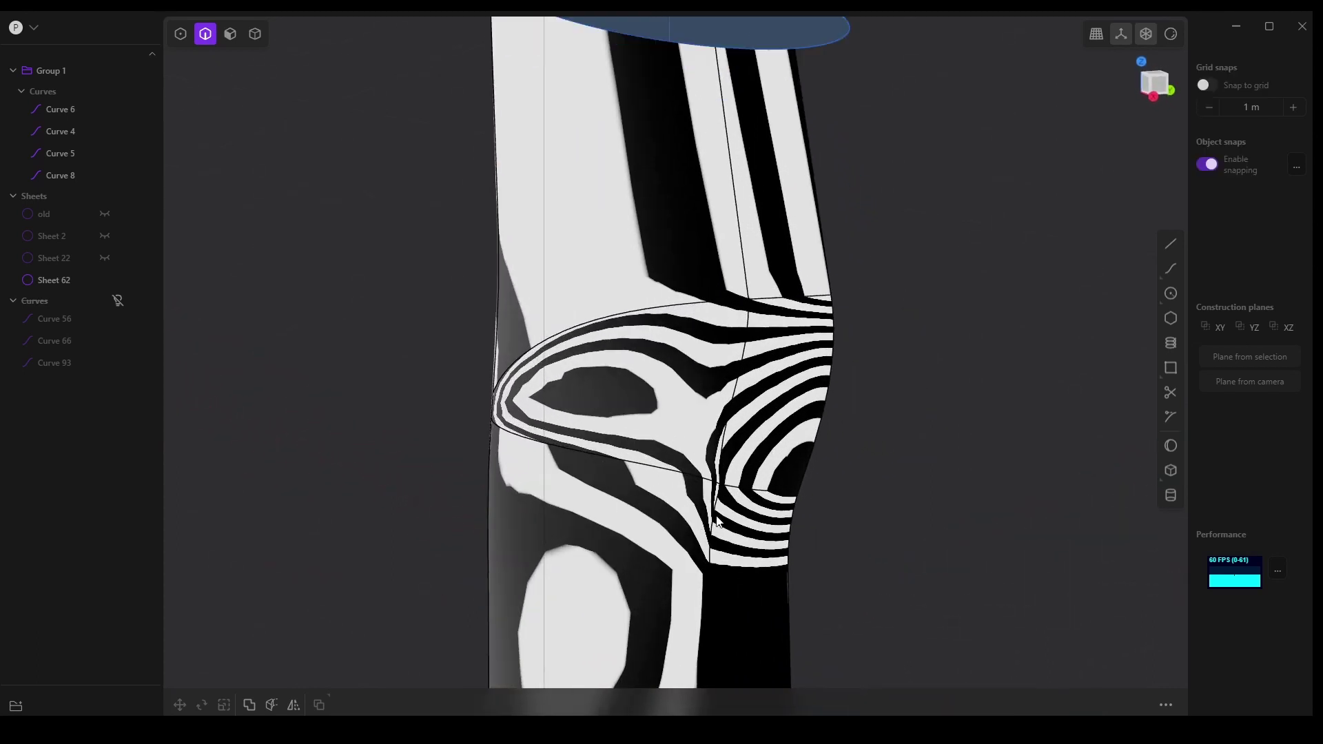
scroll(755, 534, "up", 3)
scroll(754, 534, "up", 3)
middle_click_drag(759, 518, 535, 291)
middle_click_drag(535, 458, 538, 242)
middle_click_drag(522, 297, 499, 257)
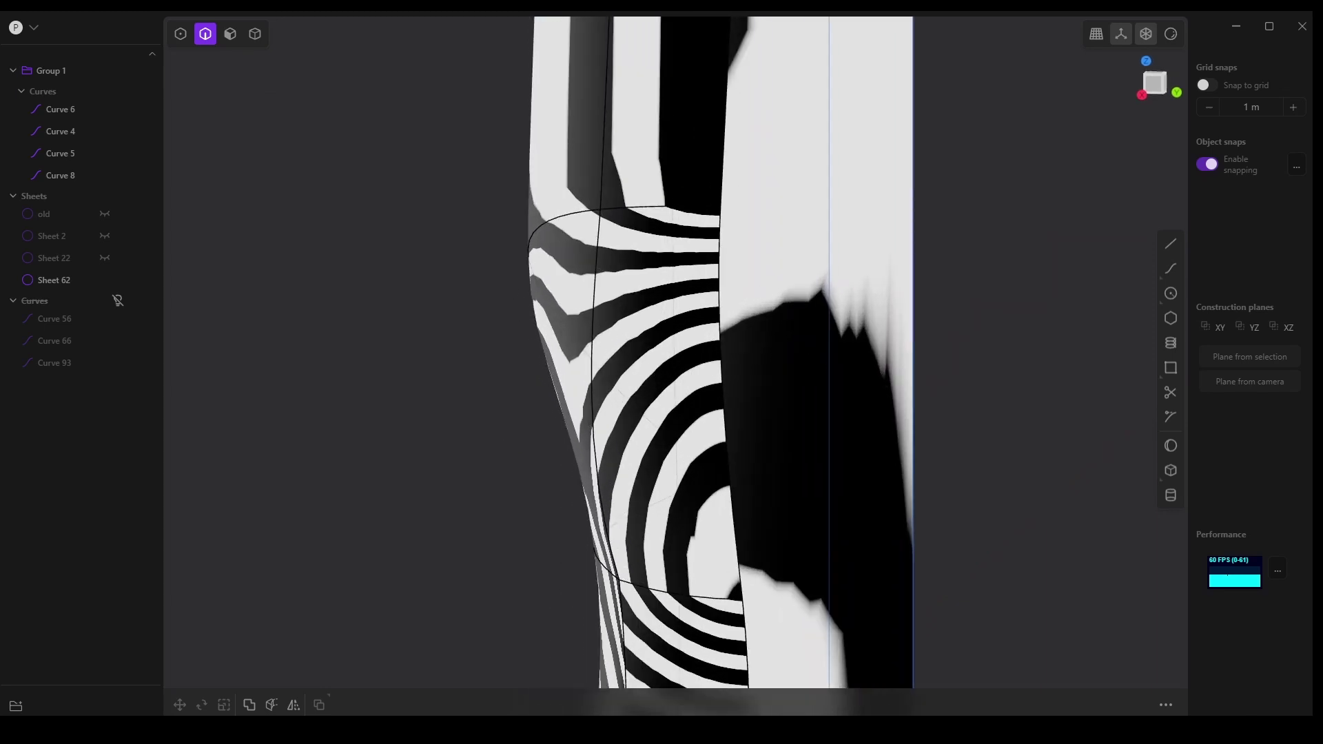
middle_click_drag(524, 269, 957, 357)
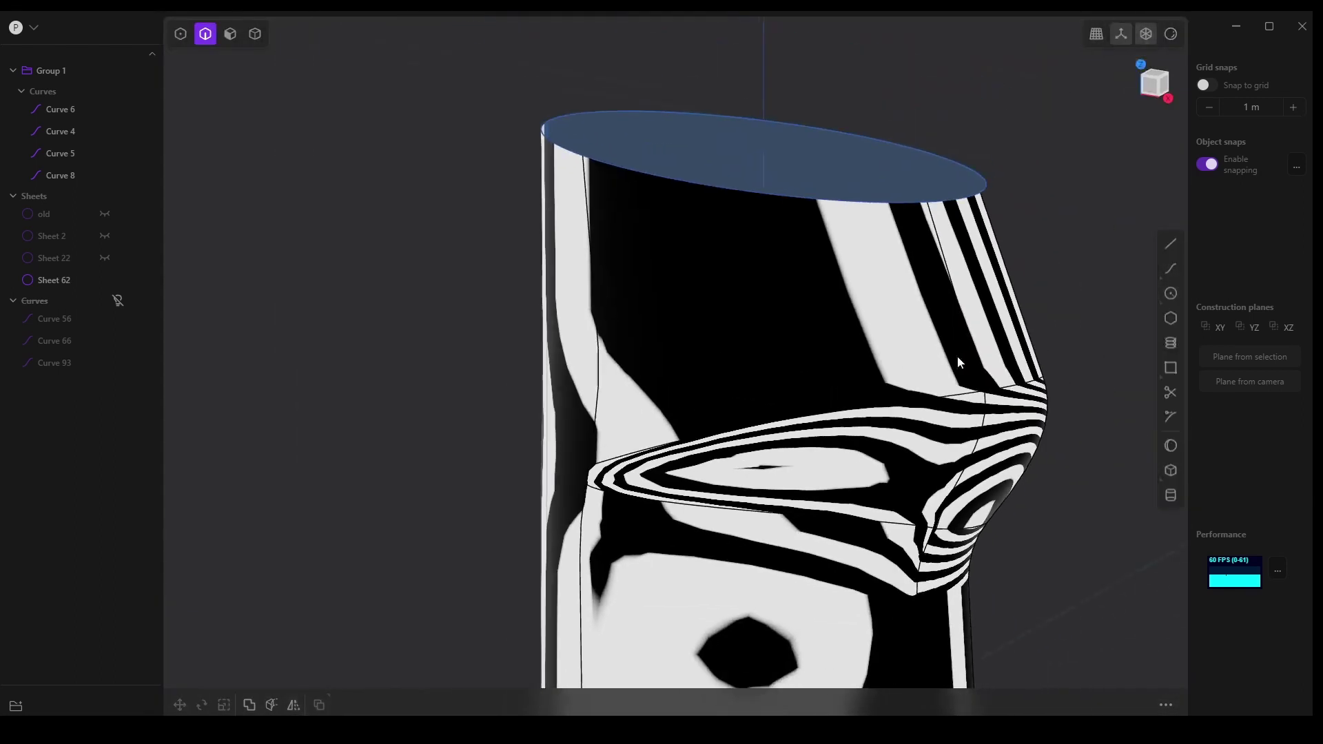
left_click(1170, 34)
left_click(1090, 92)
Examine the shaded wedge patch, its tapered end and its transition into the bulge from several angles
scroll(398, 499, "down", 3)
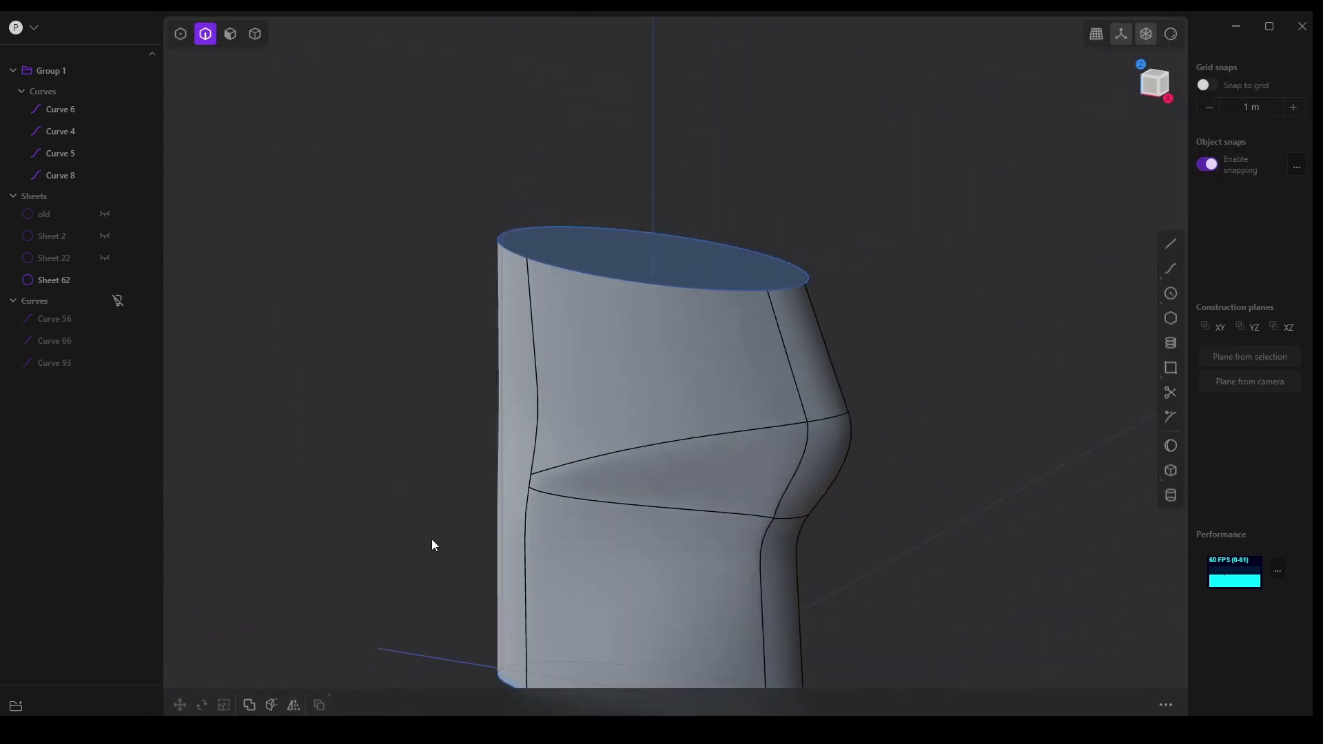
middle_click_drag(434, 517, 435, 426, "shift")
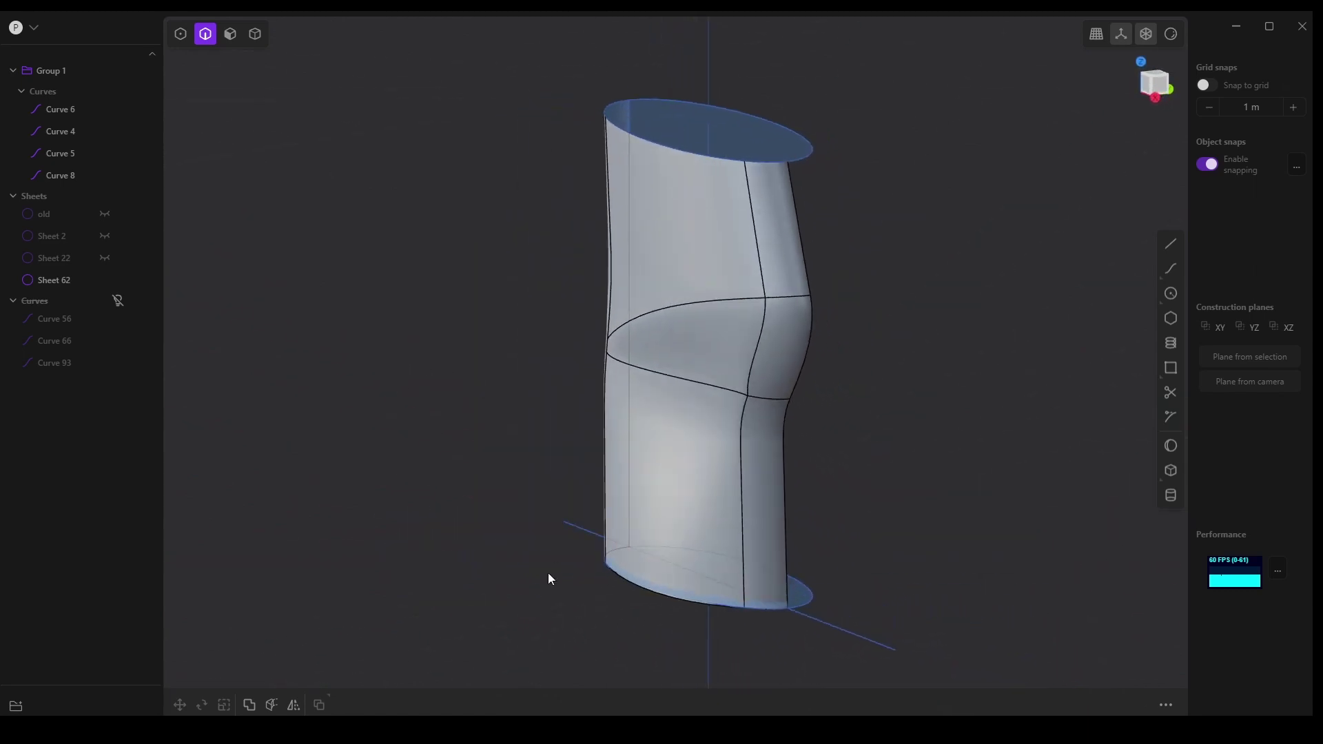
scroll(746, 561, "up", 5)
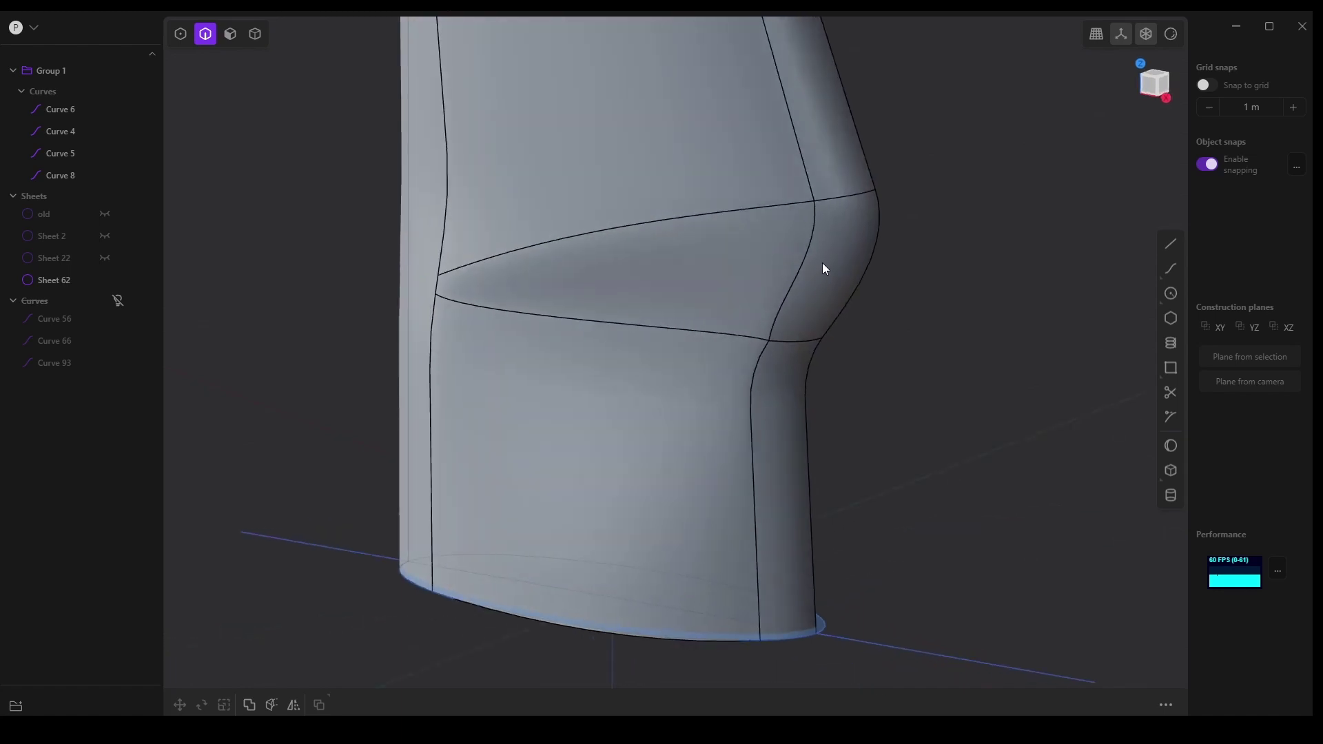
scroll(772, 295, "down", 2)
middle_click_drag(704, 308, 657, 312)
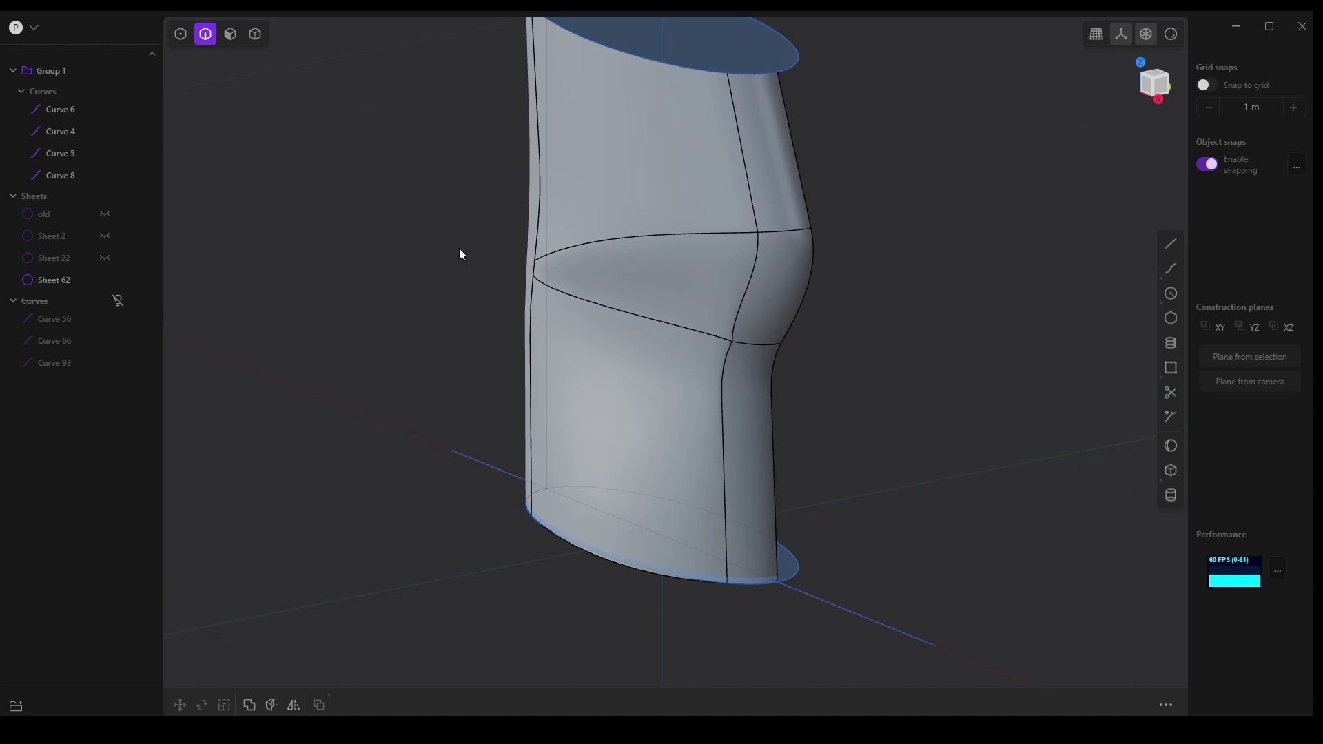
middle_click_drag(413, 345, 587, 368)
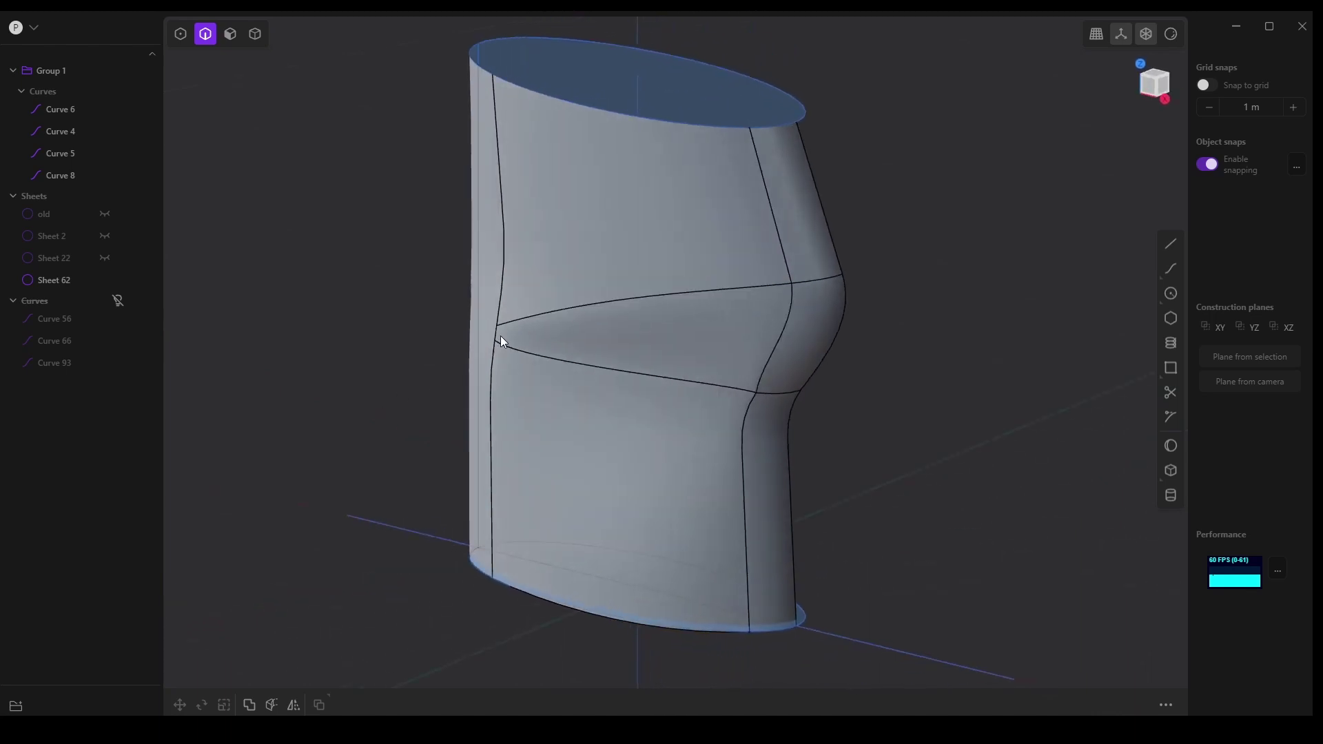
middle_click_drag(514, 341, 683, 323)
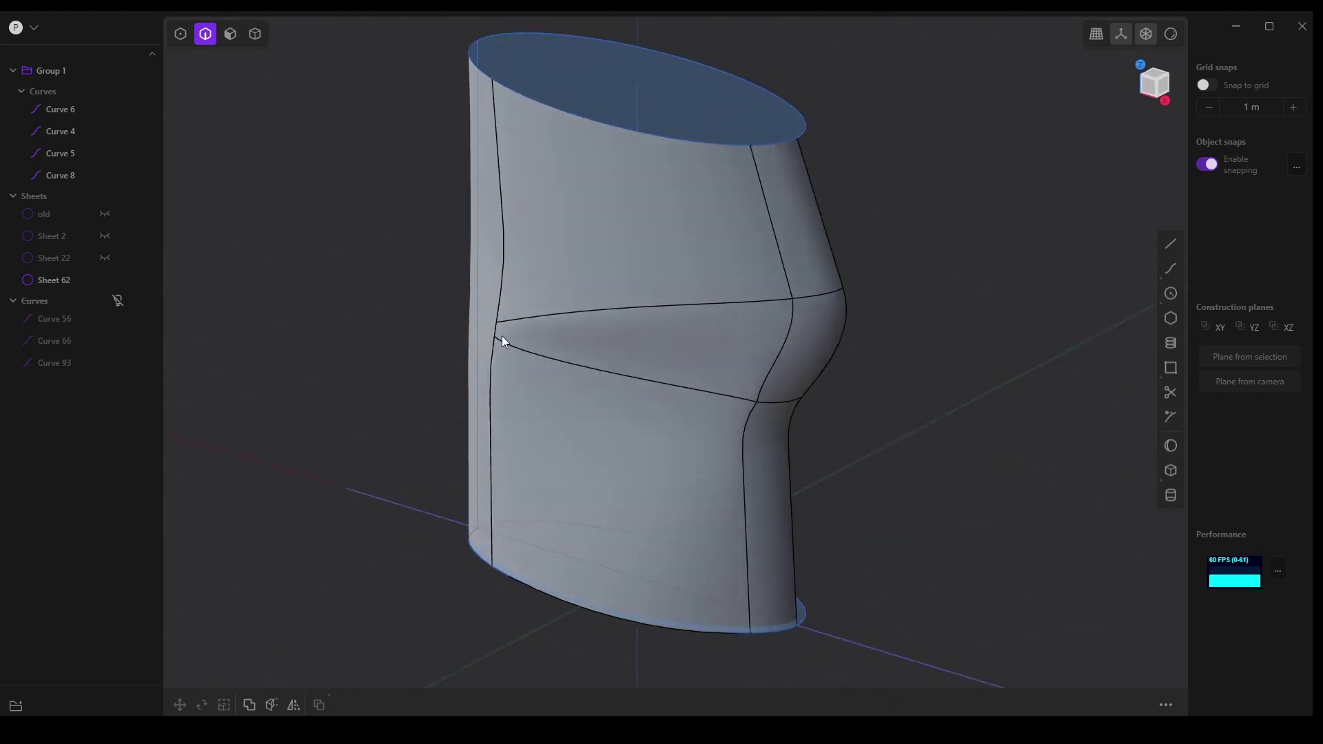
middle_click_drag(490, 342, 809, 363)
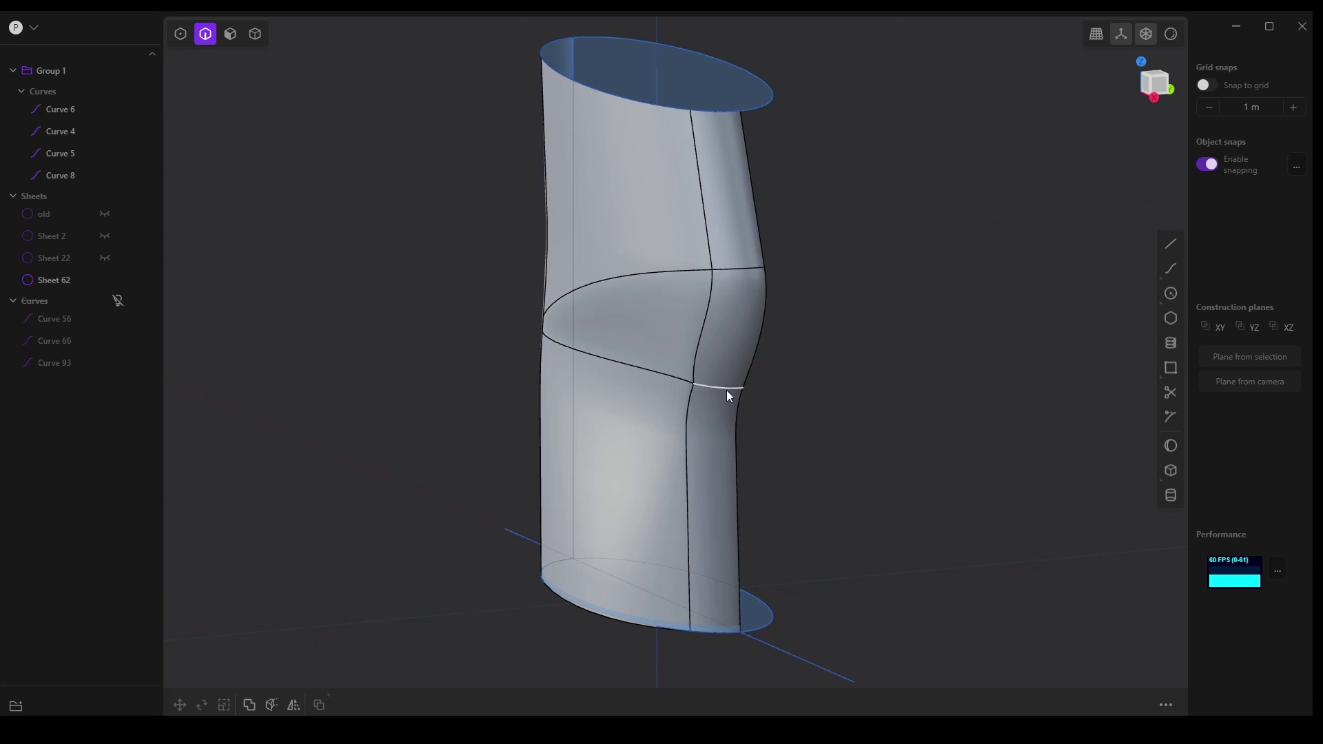
middle_click_drag(708, 366, 722, 369)
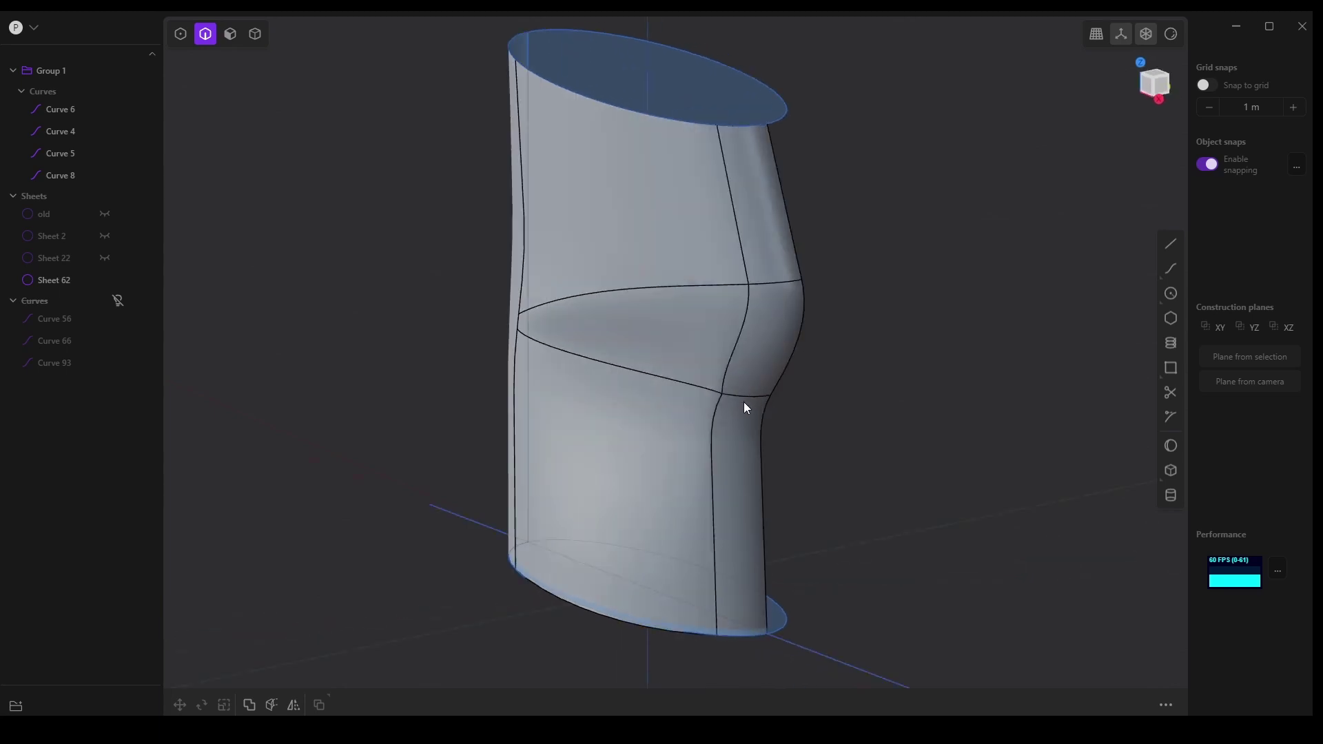
middle_click_drag(767, 291, 747, 368)
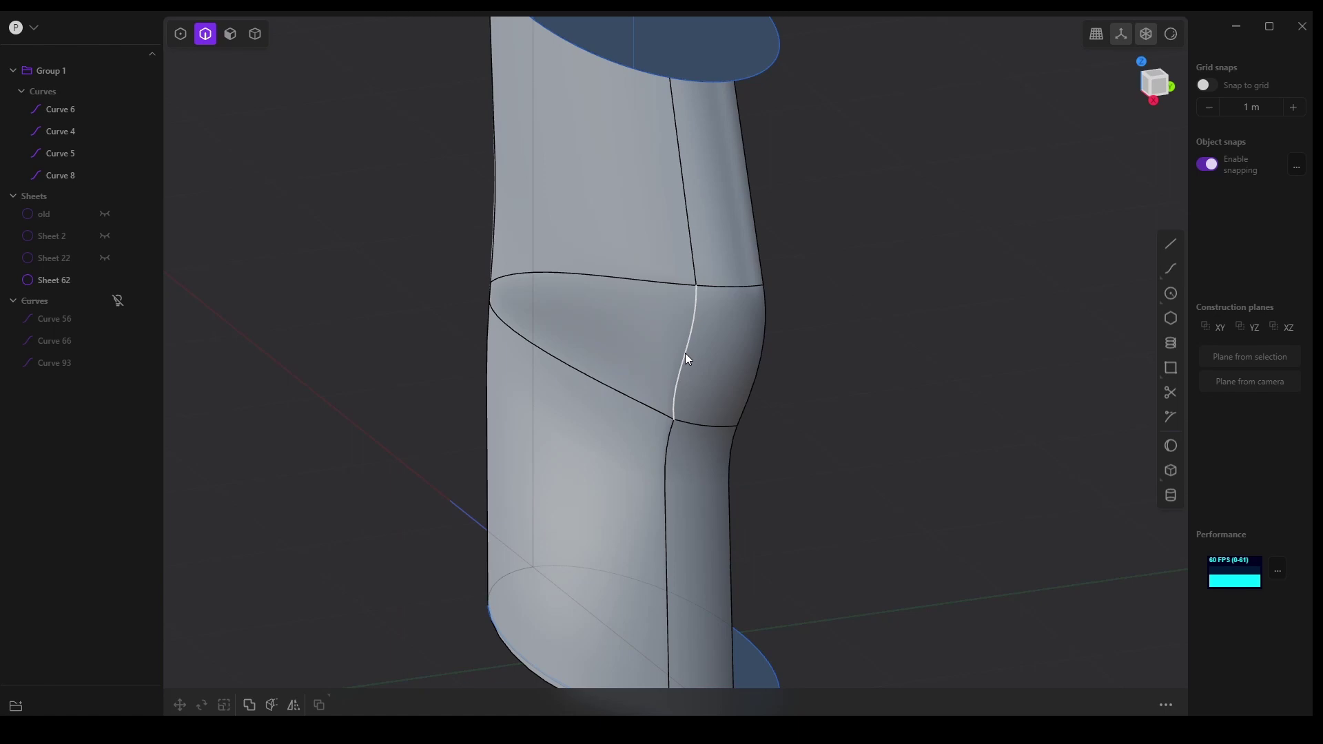
scroll(892, 528, "up", 3)
middle_click_drag(651, 403, 643, 522, "shift")
scroll(600, 498, "up", 2)
middle_click_drag(535, 461, 656, 422)
scroll(656, 421, "up", 4)
middle_click_drag(738, 333, 1000, 227)
scroll(751, 323, "up", 2)
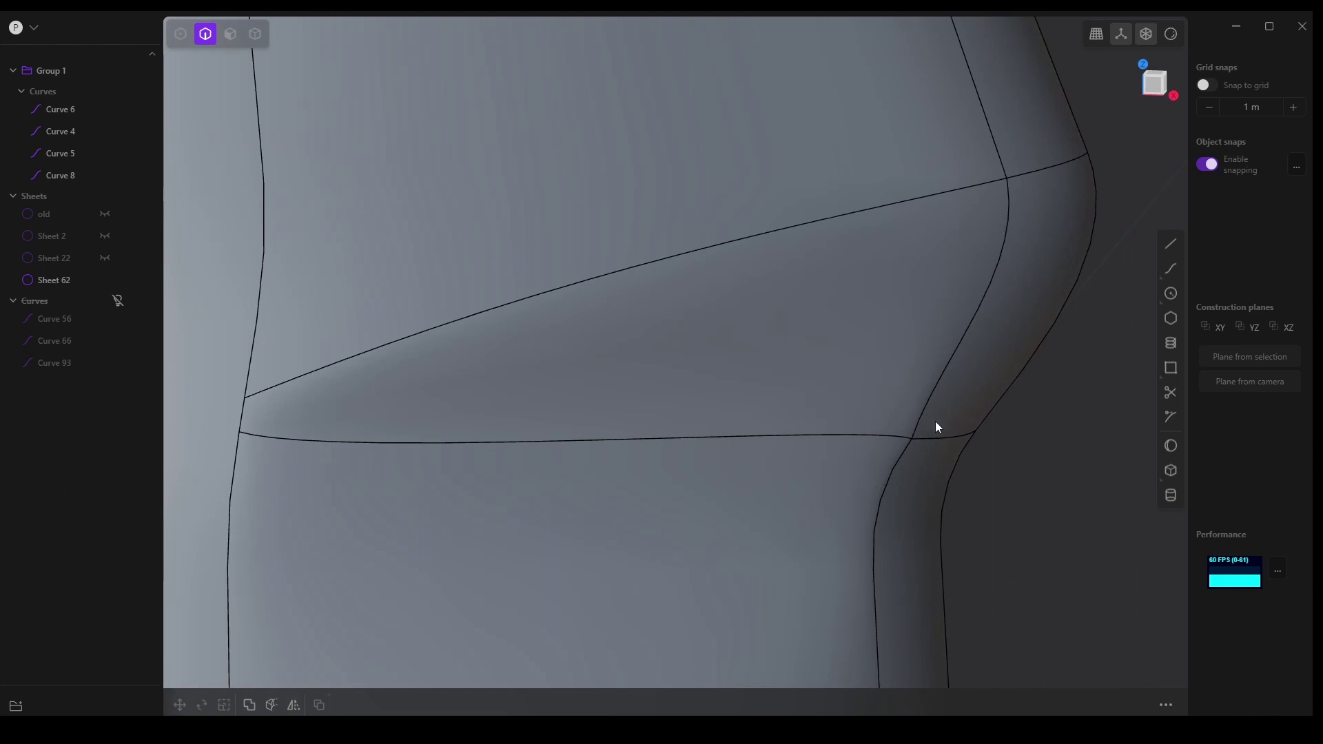
middle_click_drag(929, 430, 689, 479)
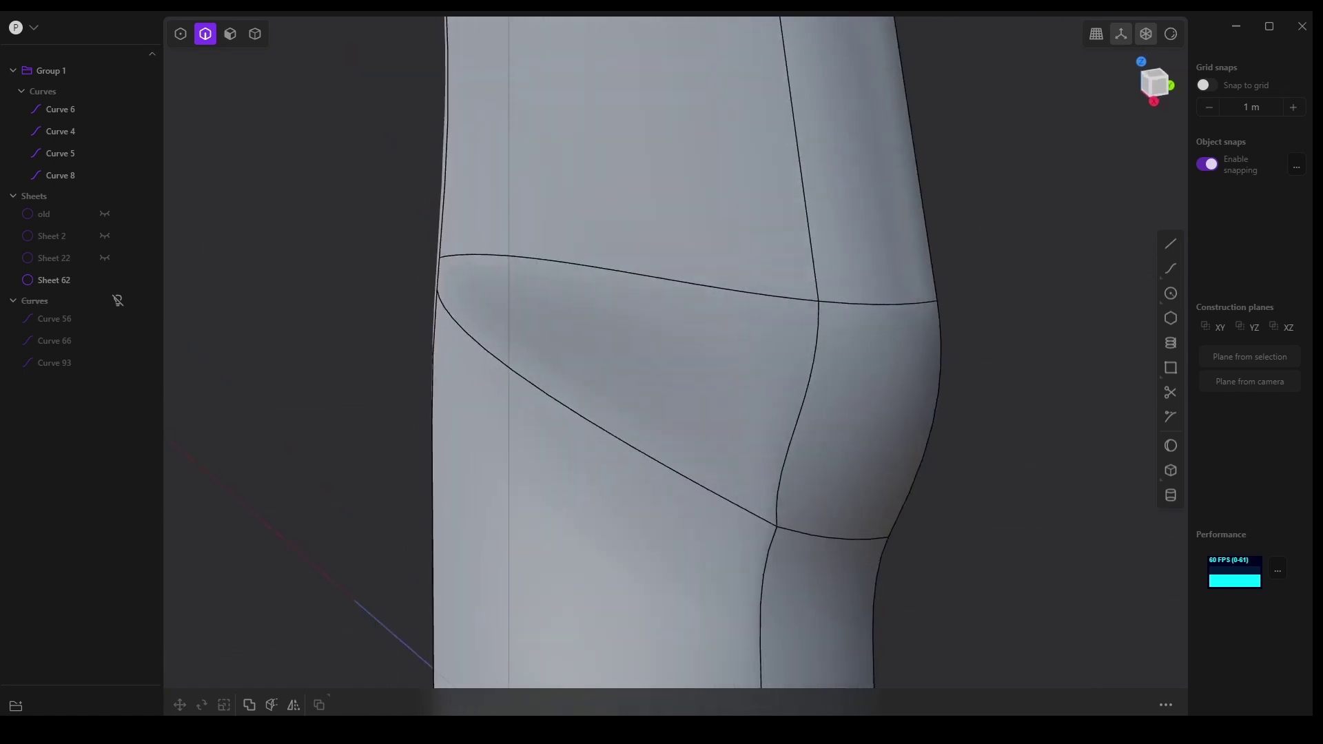
middle_click_drag(544, 471, 393, 310)
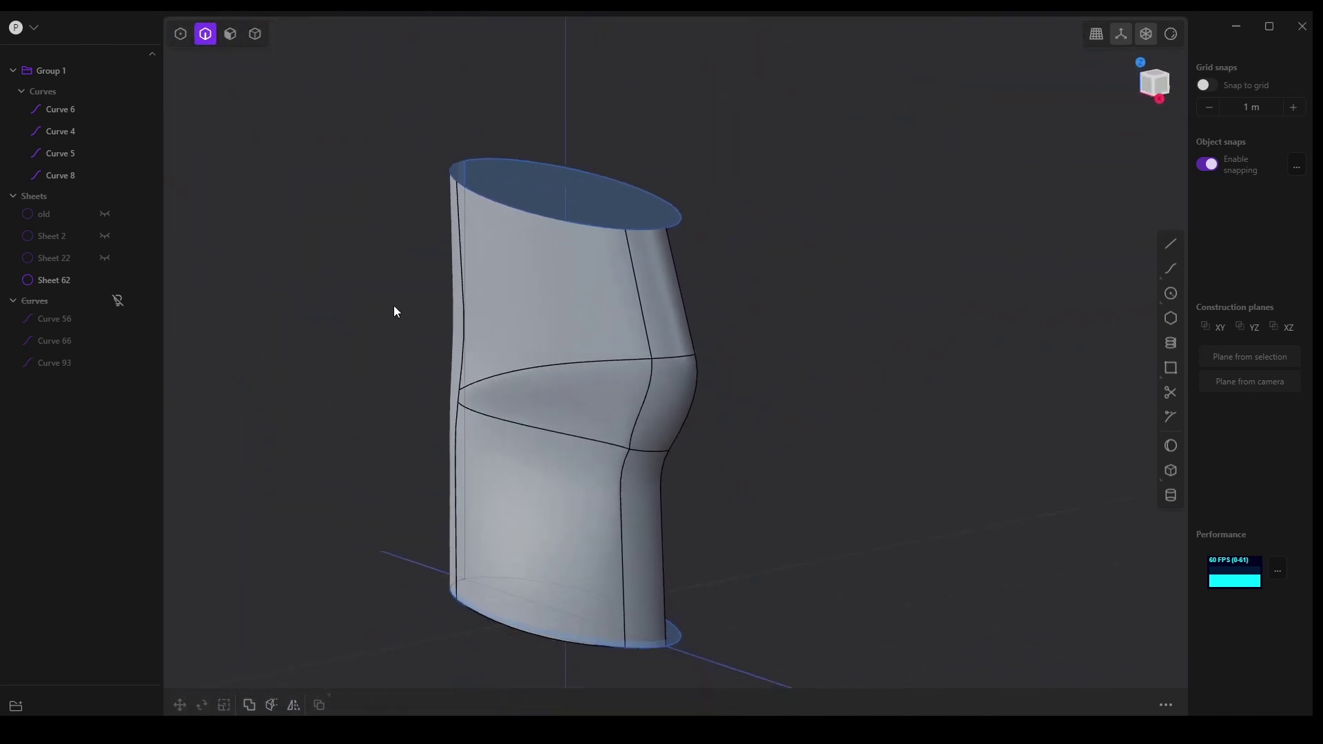
Mirror Sheet 62 across the vertical plane at its open side and join the two halves into one sheet
left_click(52, 280)
left_click(293, 704)
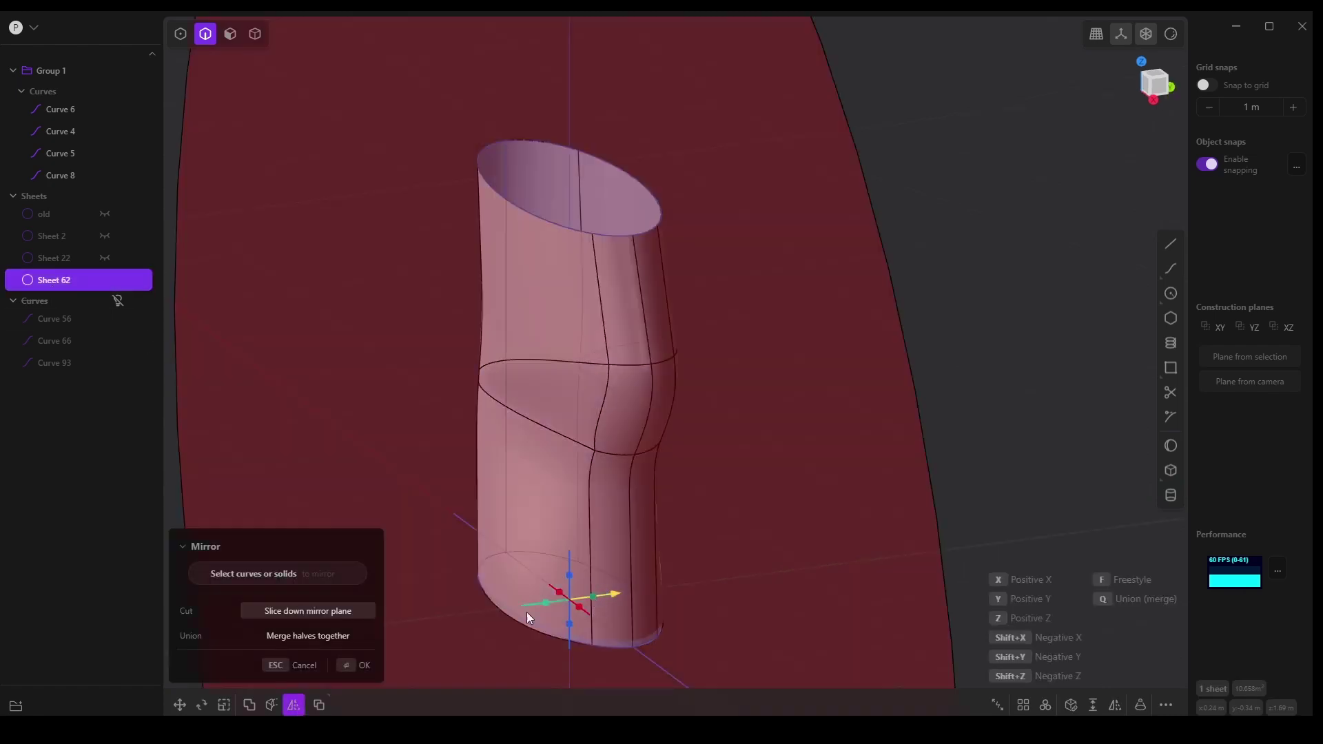
left_click(356, 665)
left_click(53, 279)
left_click(59, 306, "shift")
key("ctrl+j")
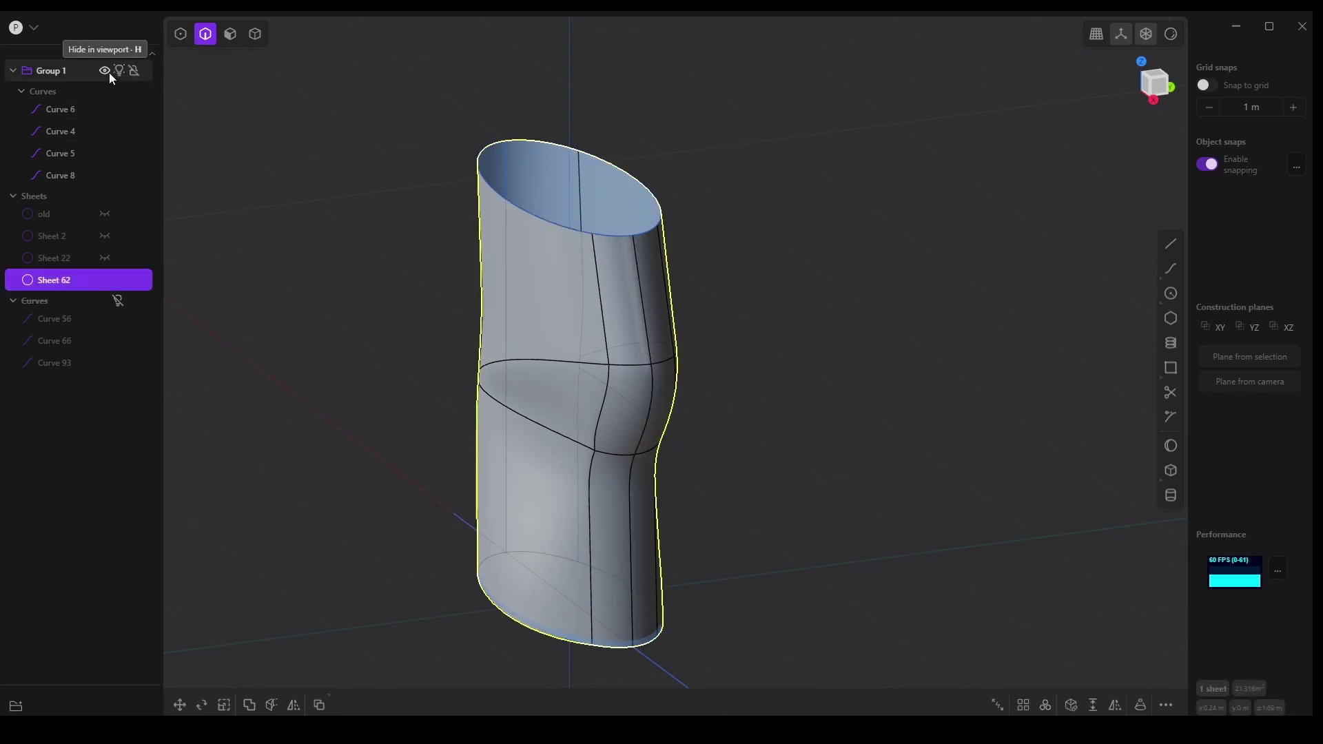
Hide Group 1 and cap the sheet's open upper end by patching its rim loop
double_click(491, 139)
key("e")
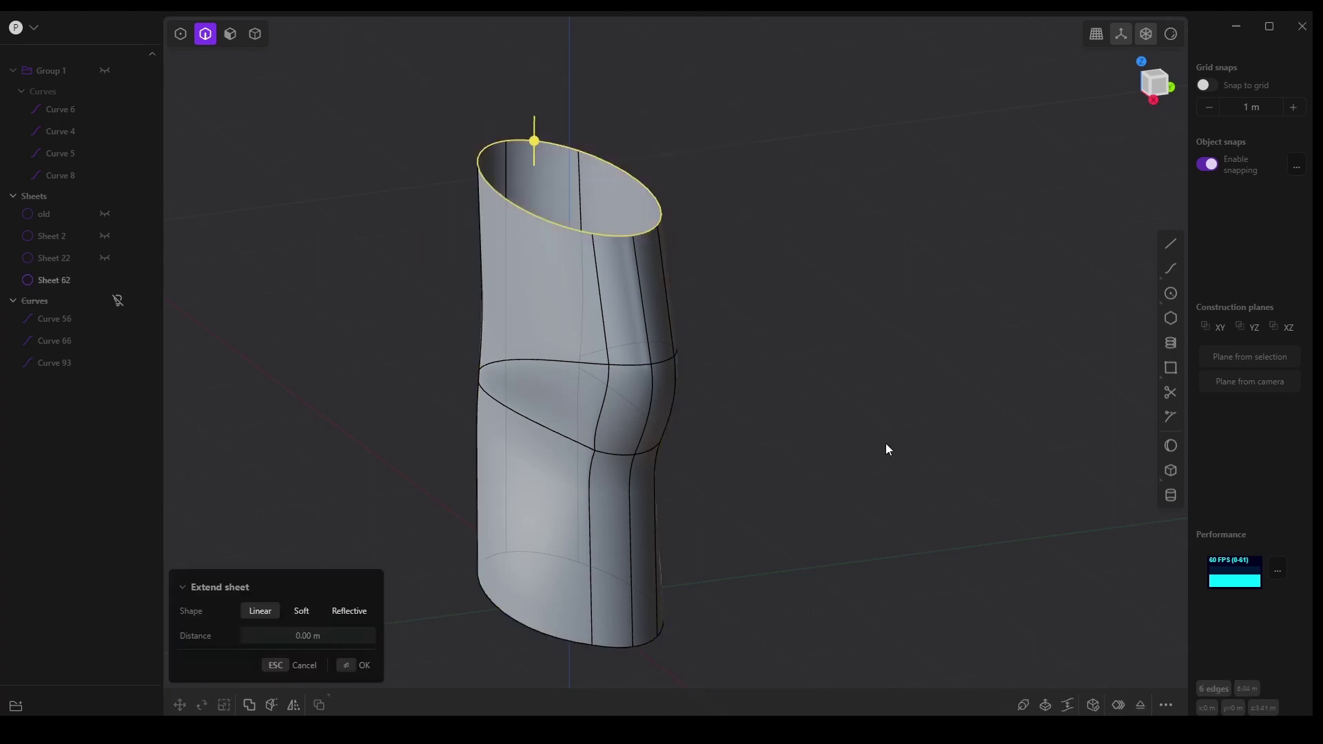
left_click(1101, 704)
middle_click_drag(716, 455, 679, 403)
left_click(385, 665)
Cap the open lower end by patching its six rim edges with the Nonsmooth fill, closing the sheet into a solid
left_click_drag(409, 548, 759, 703)
key("e")
middle_click_drag(759, 703, 737, 627)
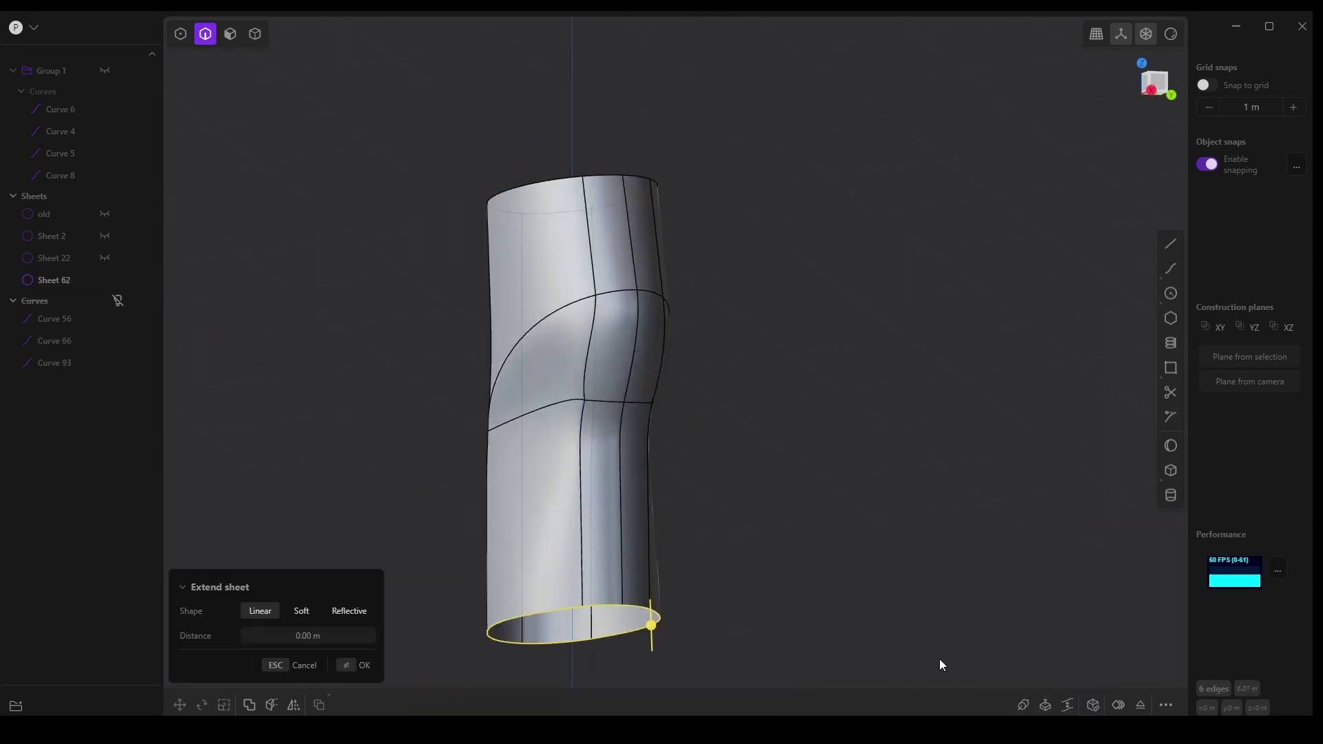
left_click(1093, 704)
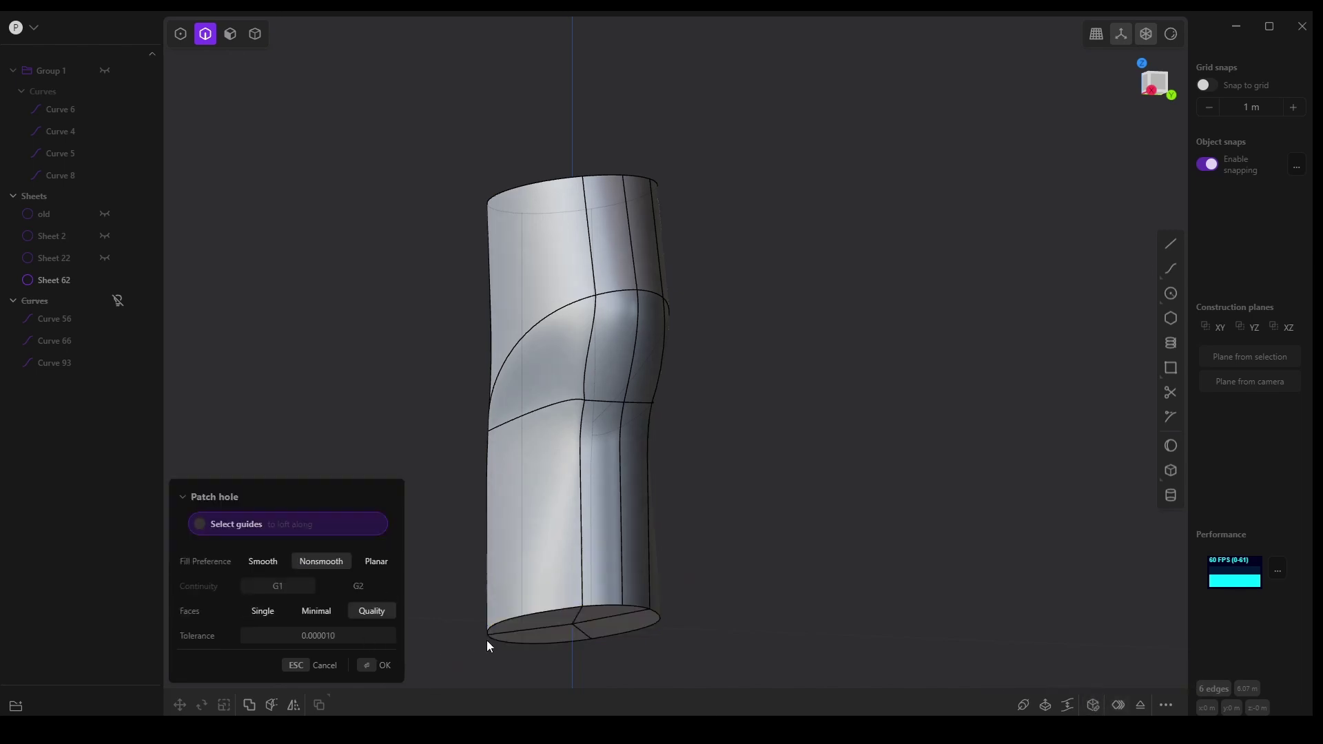
middle_click_drag(486, 640, 467, 634)
left_click(373, 678)
Select the closed solid and examine its caps and wedge transition from several angles
middle_click_drag(427, 532, 465, 578)
left_click(65, 213)
middle_click_drag(386, 392, 606, 650)
scroll(620, 656, "up", 3)
middle_click_drag(622, 441, 610, 467, "shift")
scroll(655, 564, "down", 4)
scroll(618, 402, "down", 4)
middle_click_drag(617, 402, 455, 609)
scroll(583, 504, "up", 4)
middle_click_drag(583, 504, 491, 595)
scroll(633, 509, "down", 4)
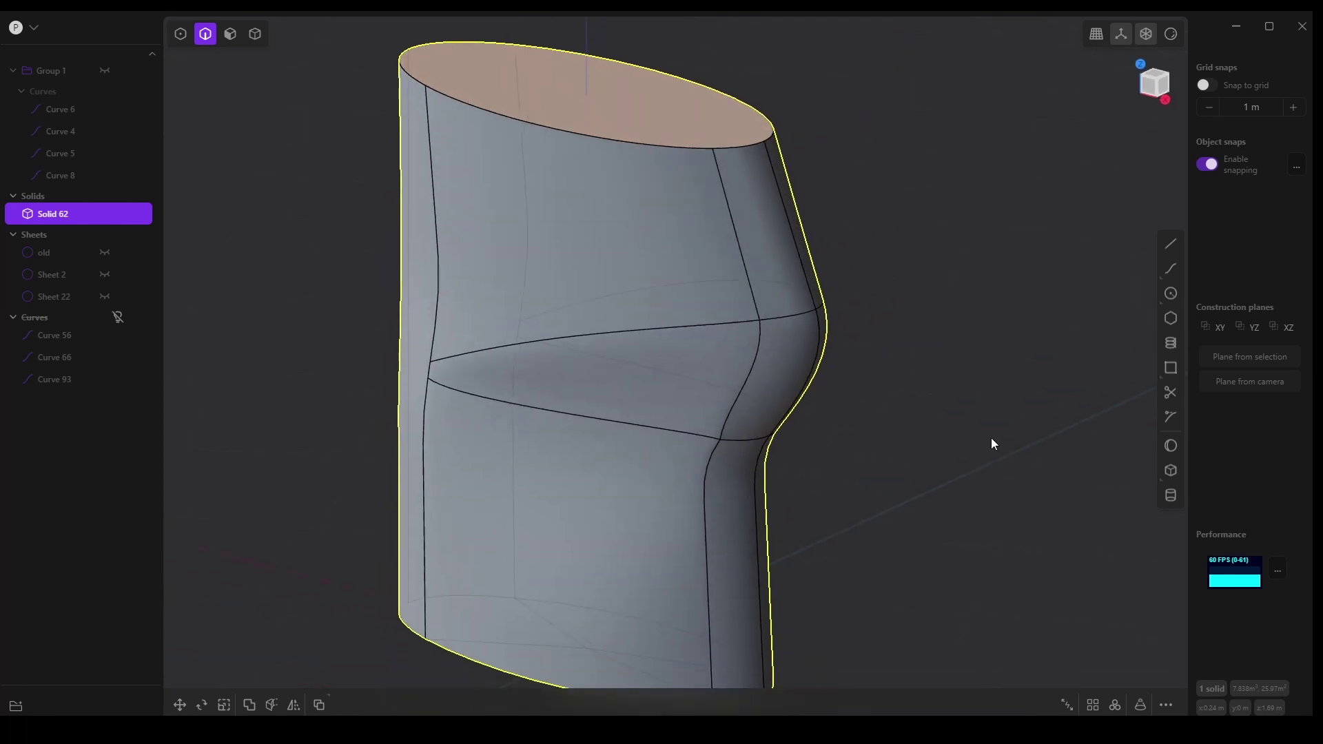
mouse_move(982, 440)
middle_mouse_down()
mouse_move(928, 464)
mouse_move(957, 438)
middle_mouse_up()
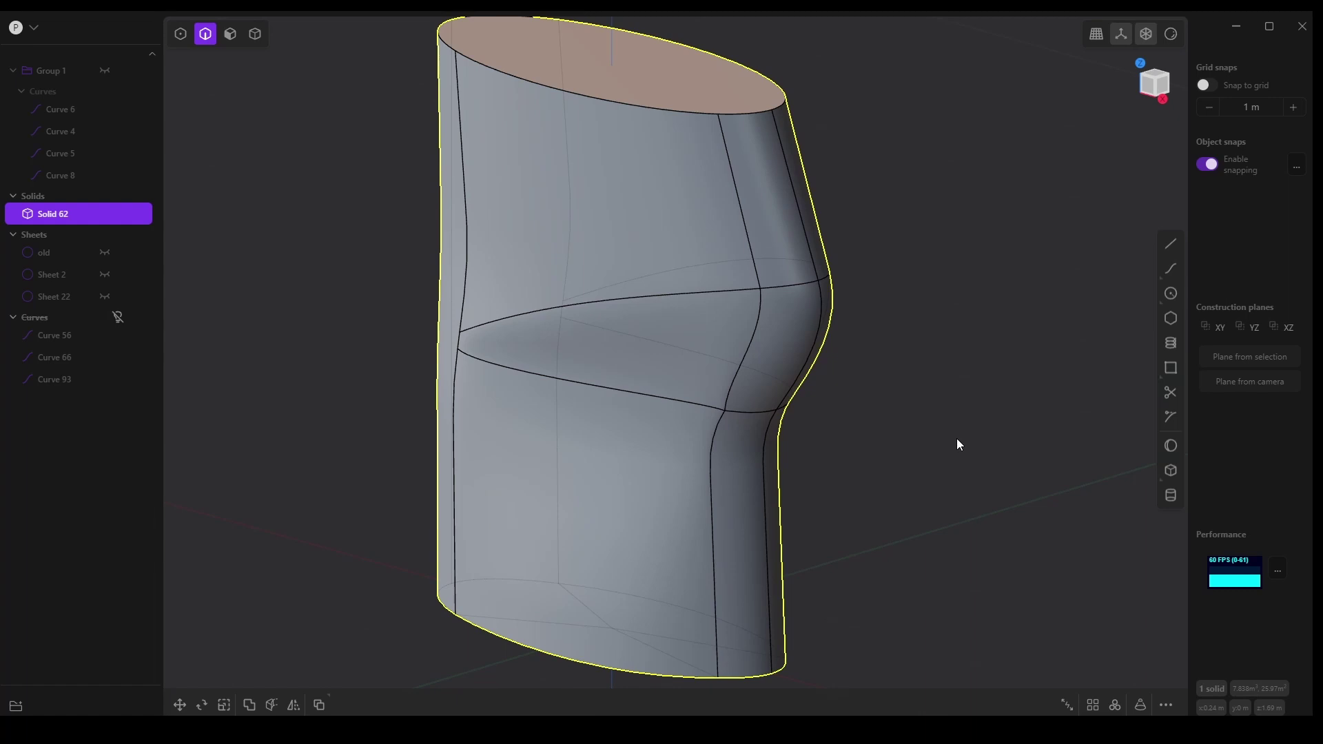